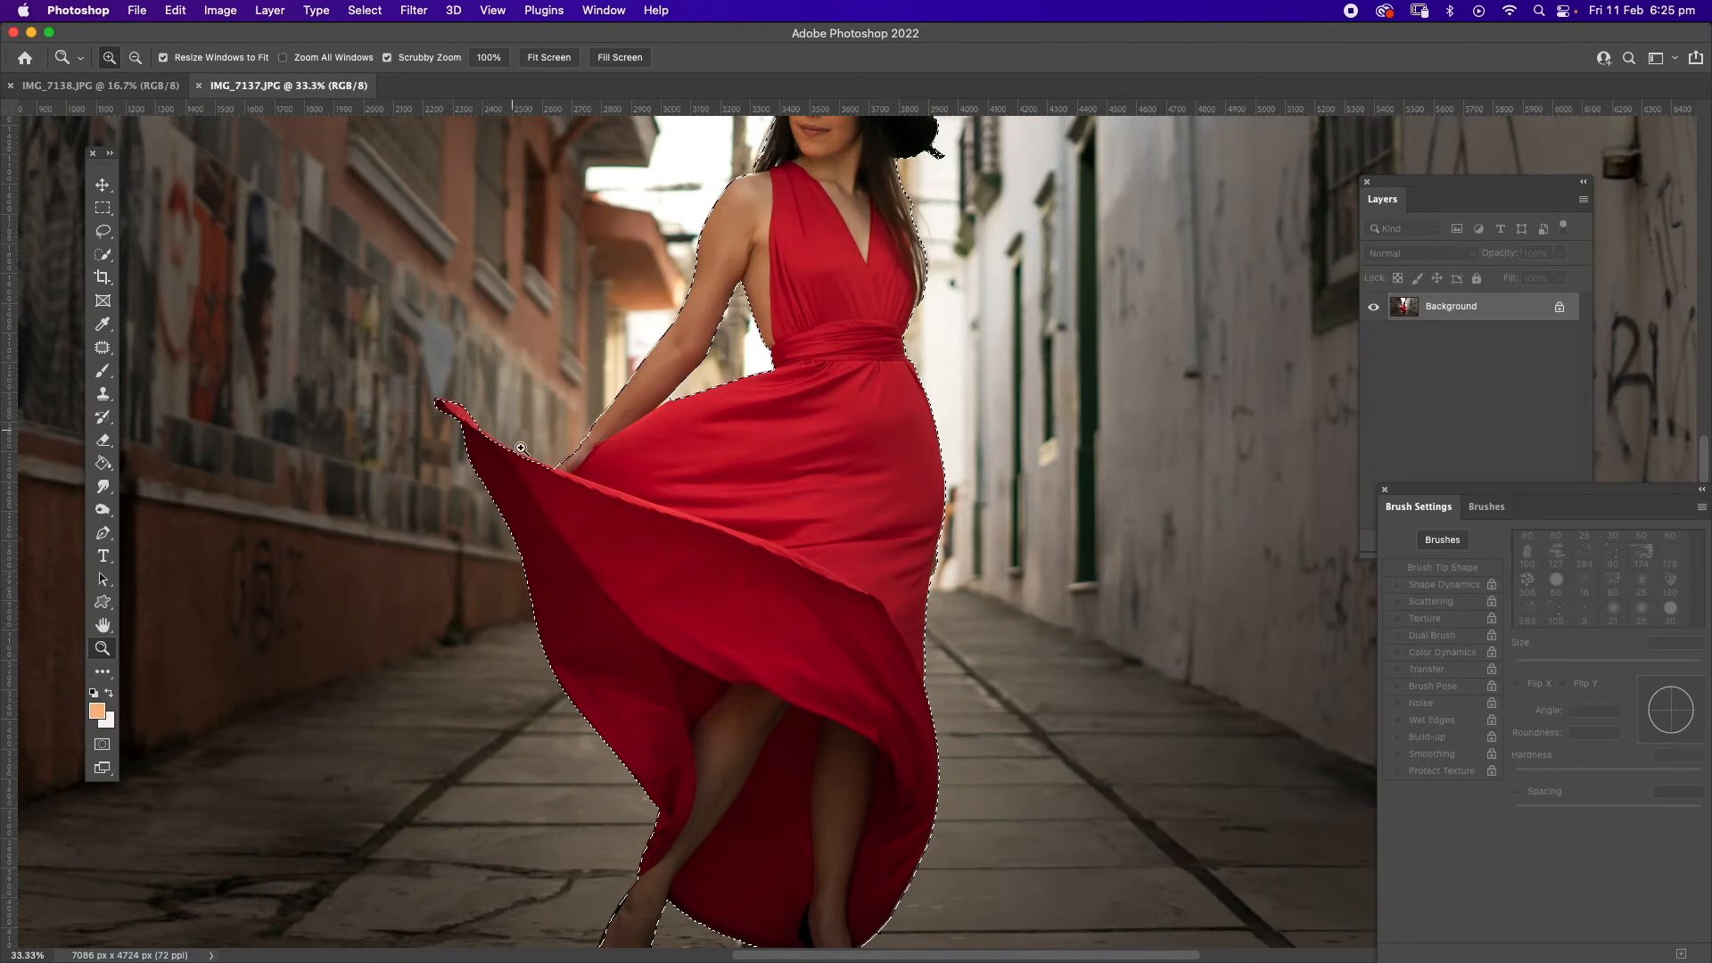
Fit the image on screen and mask the Background layer to the active selection of the woman in the red dress.
right_click(761, 201)
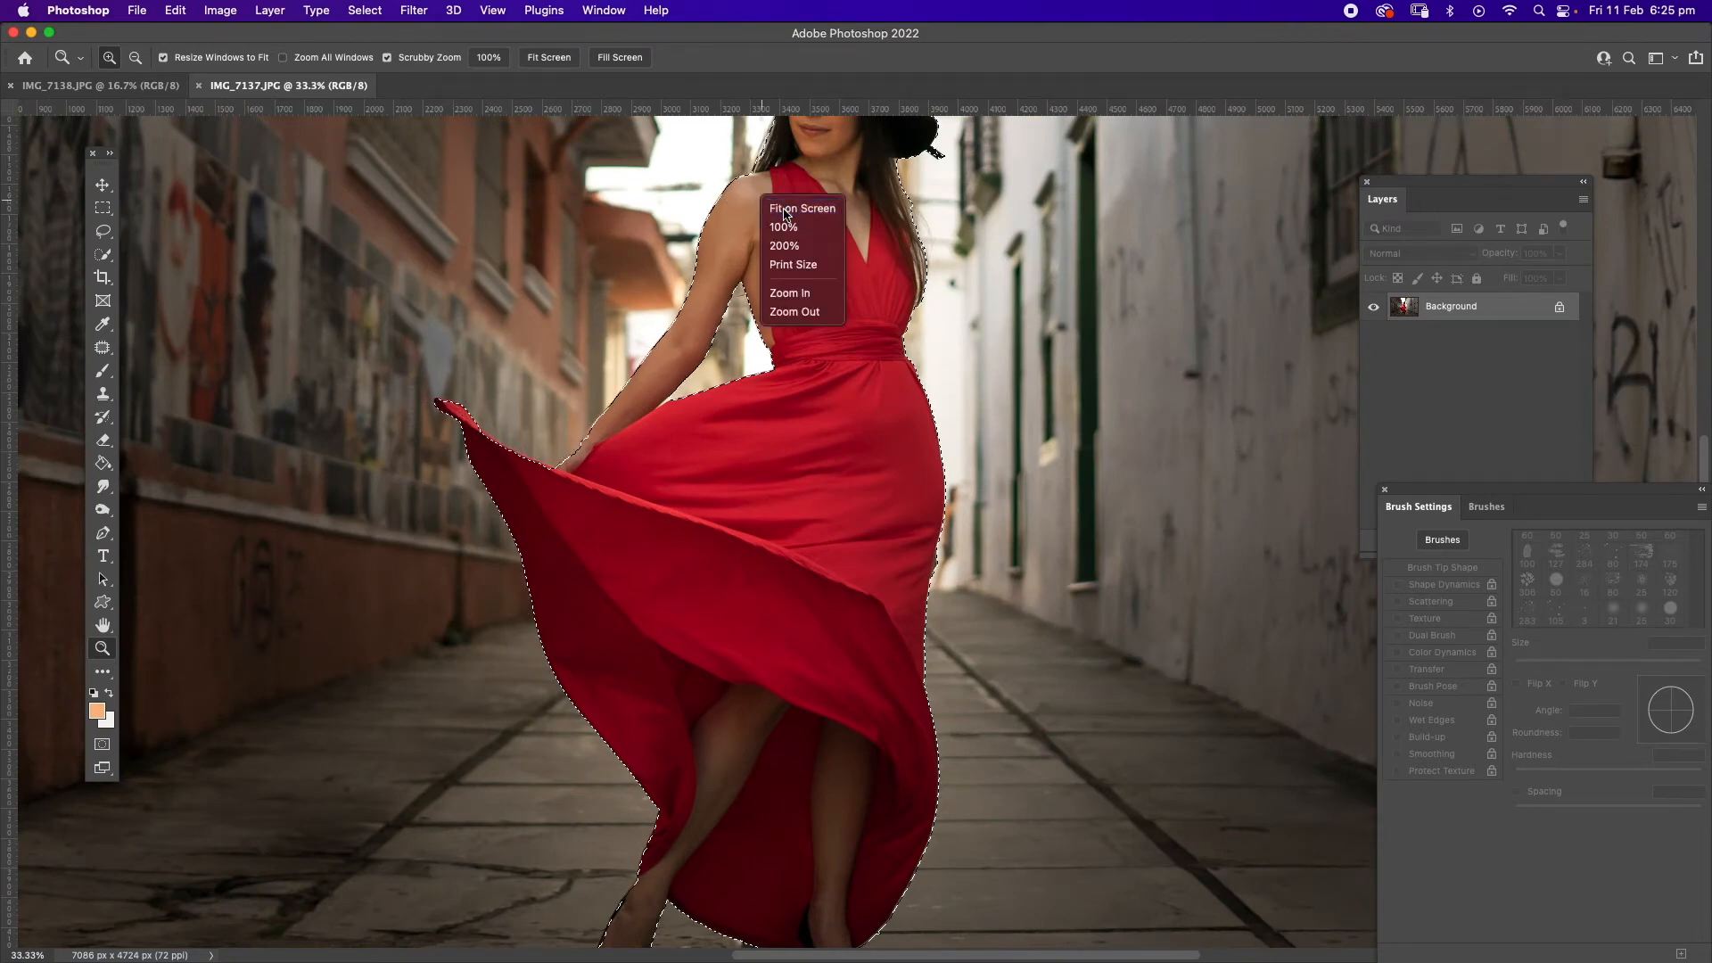
click(787, 212)
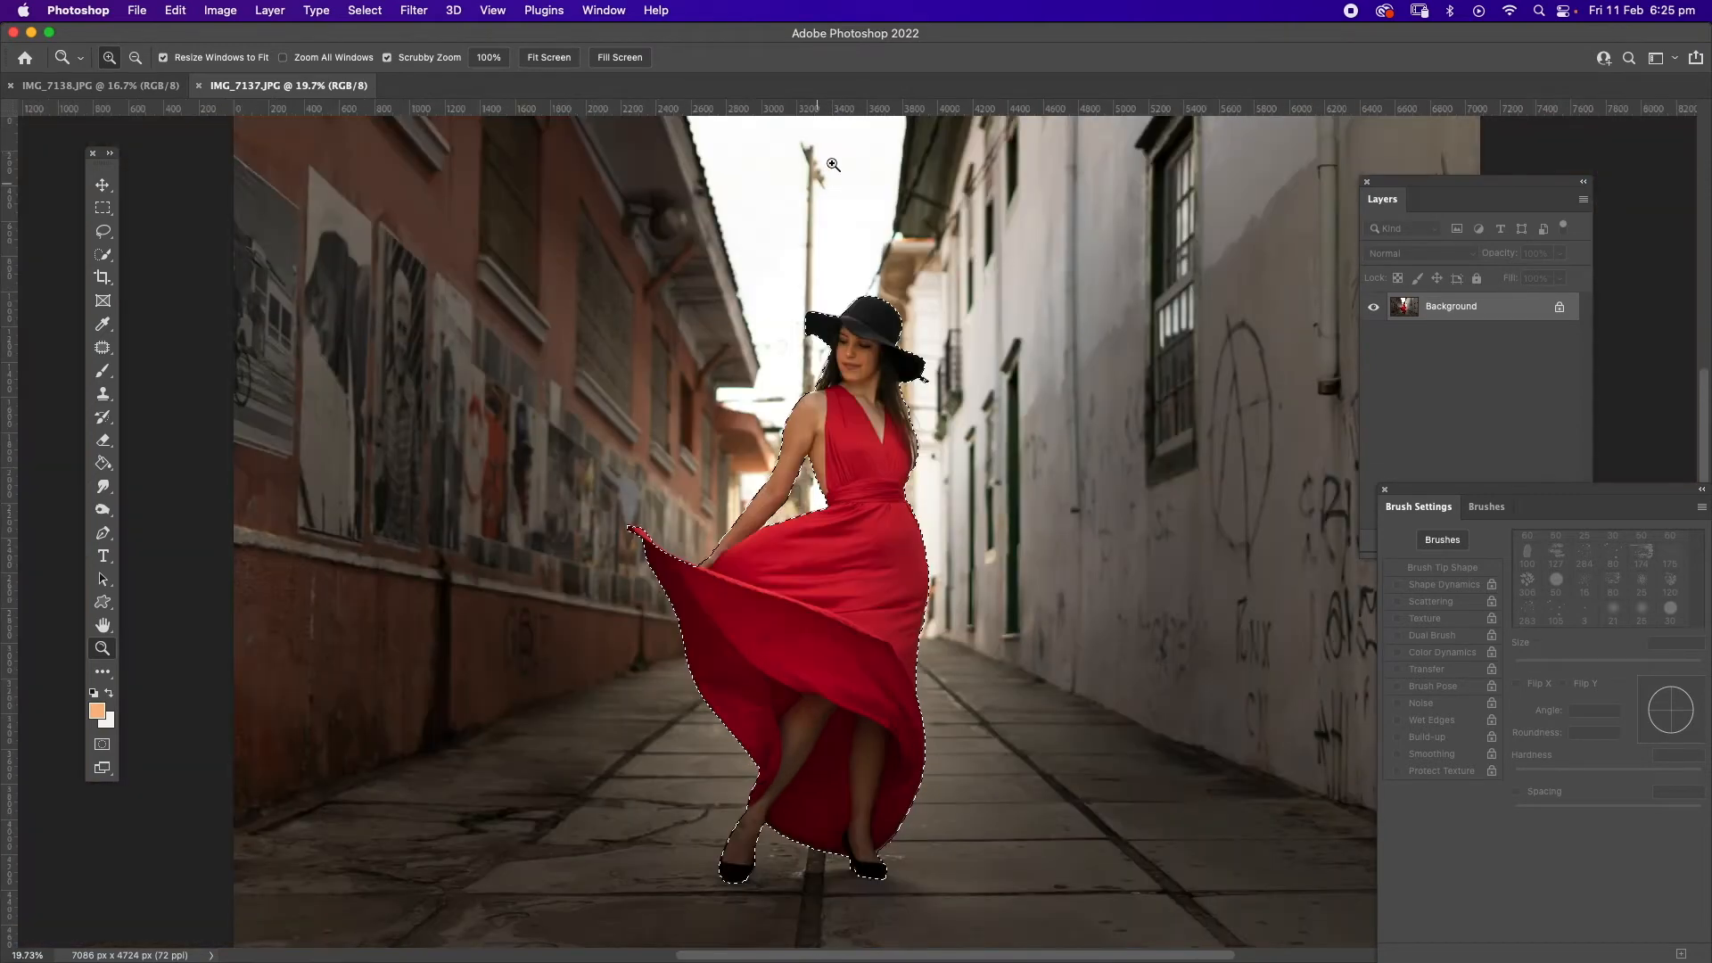
click(1459, 316)
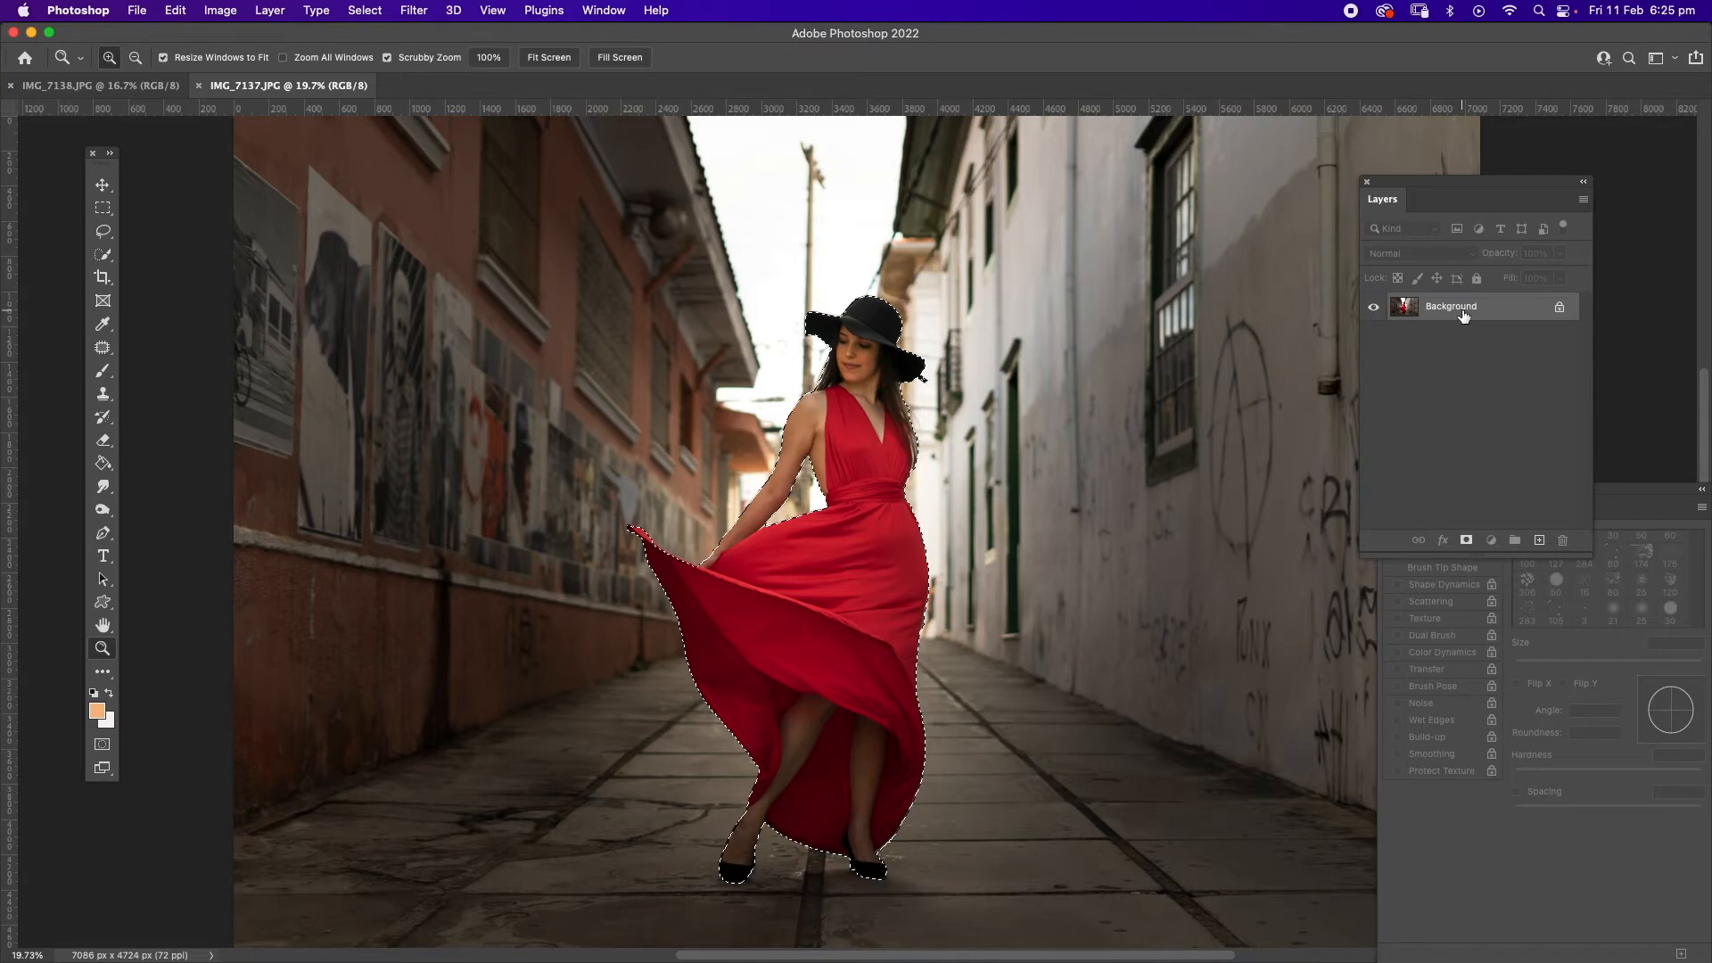
click(1466, 541)
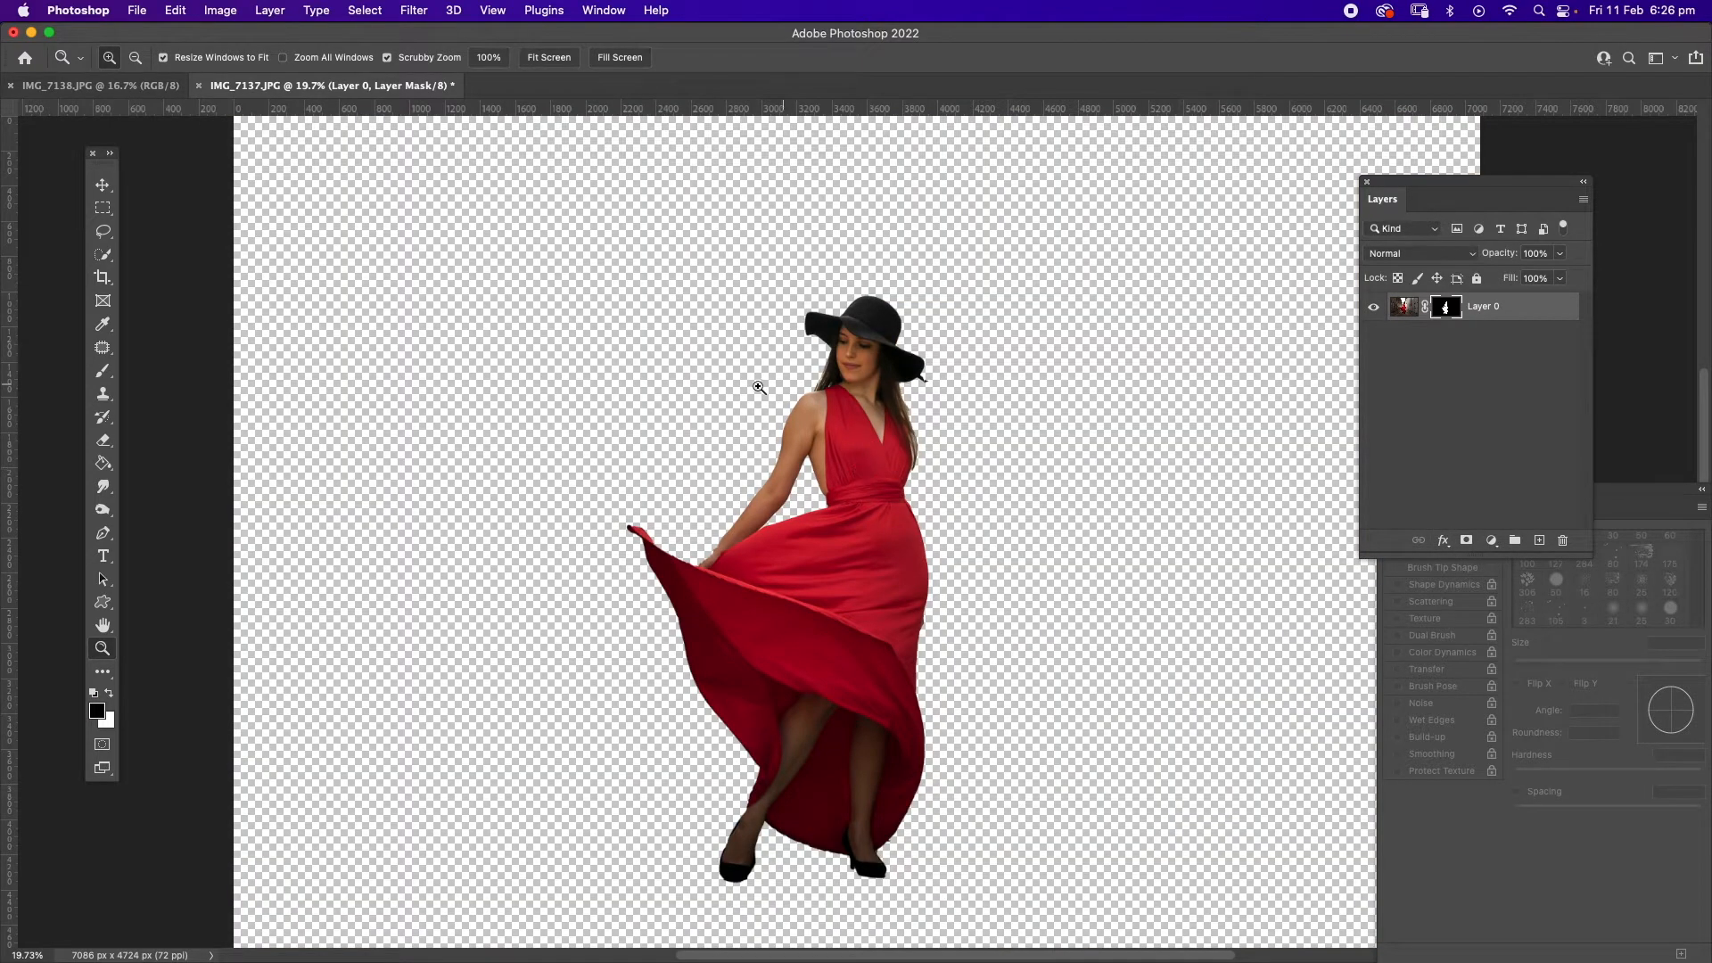
Move the masked woman from IMG_7137.JPG into the temple photo IMG_7138.JPG as a new layer.
click(102, 185)
drag(865, 445, 822, 437)
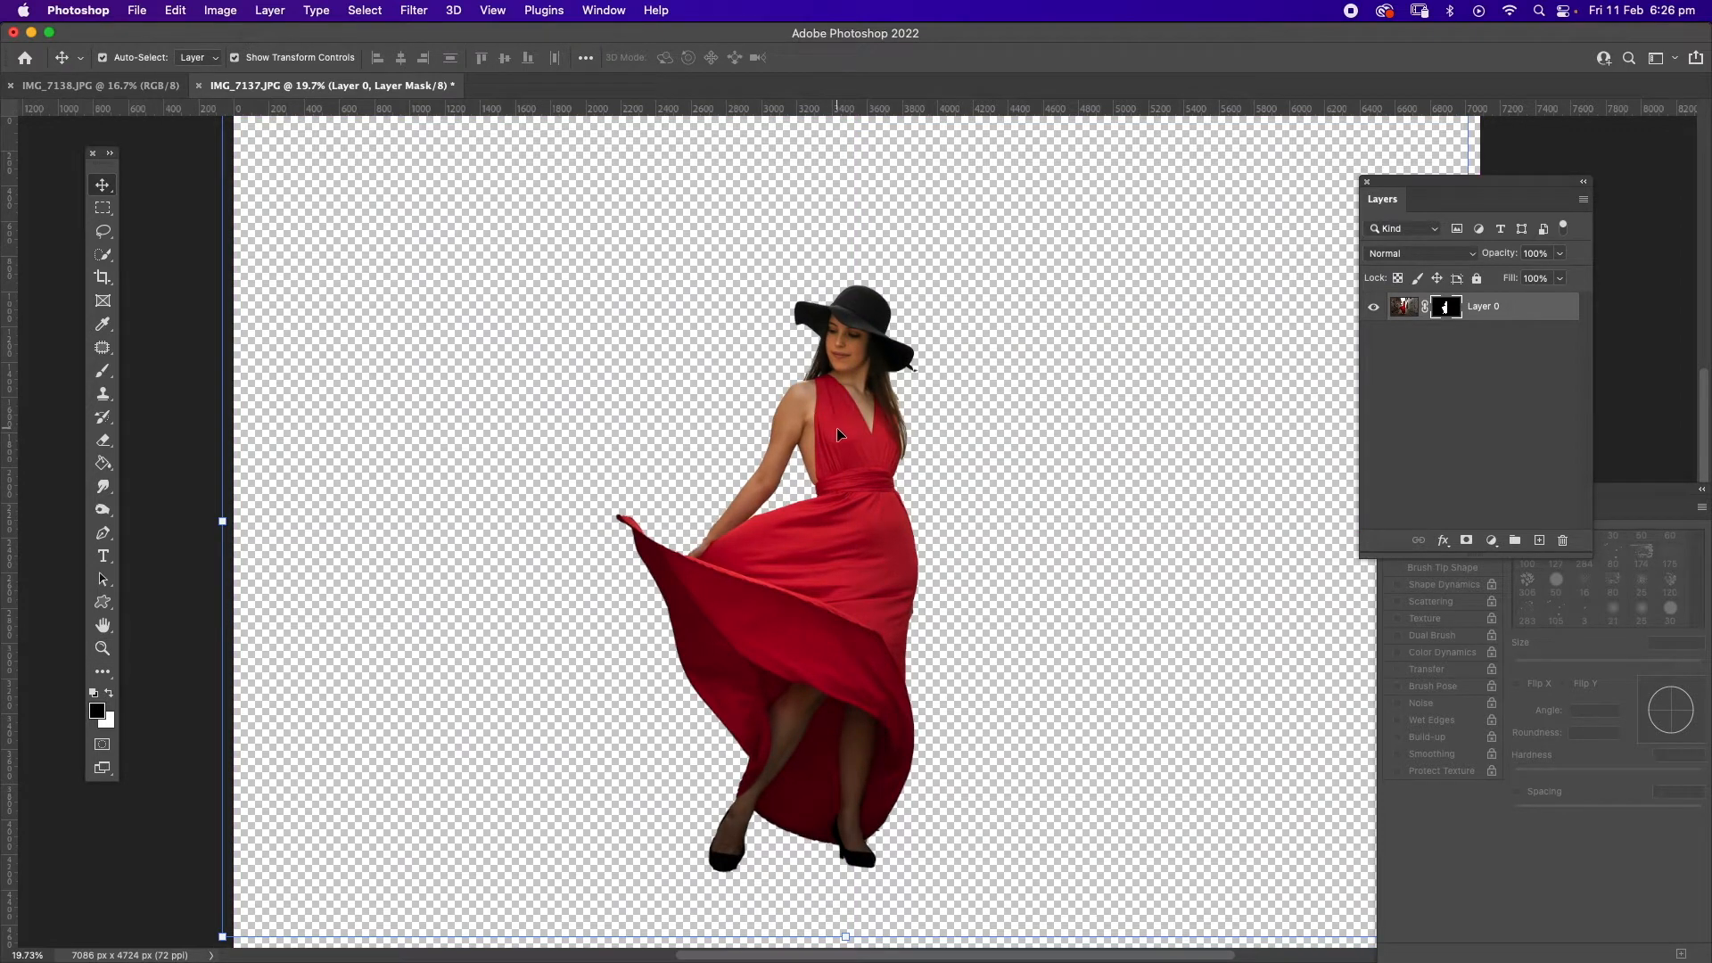
right_click(104, 187)
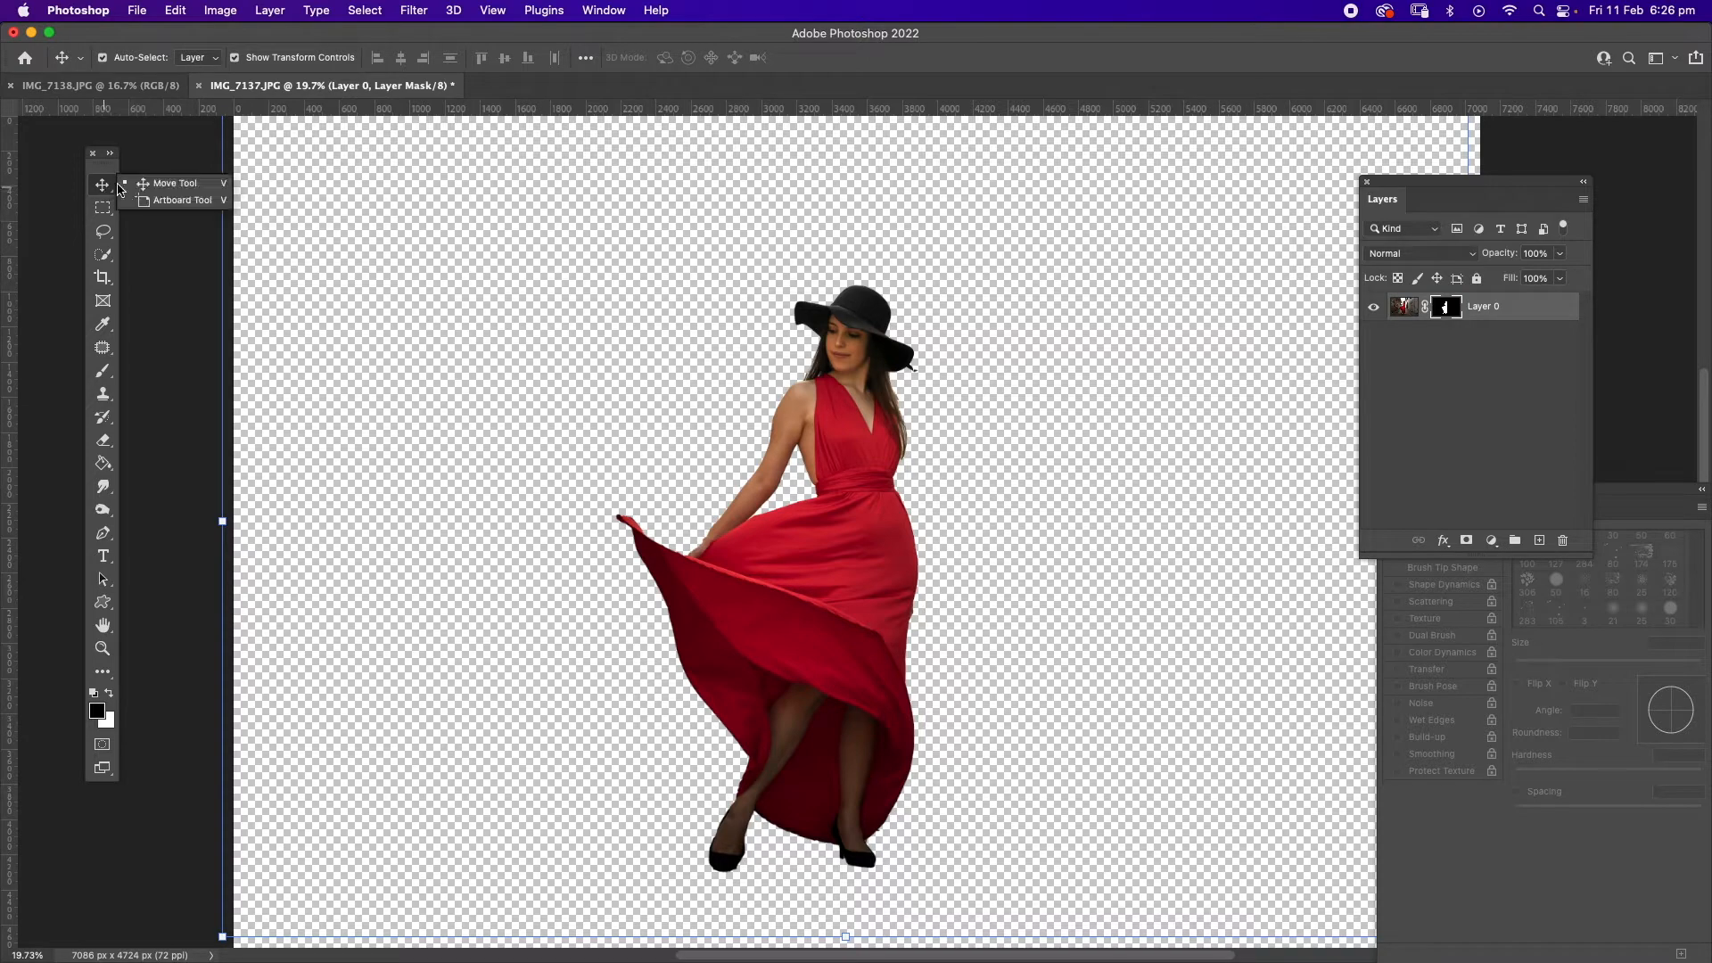
click(187, 185)
drag(842, 462, 153, 86)
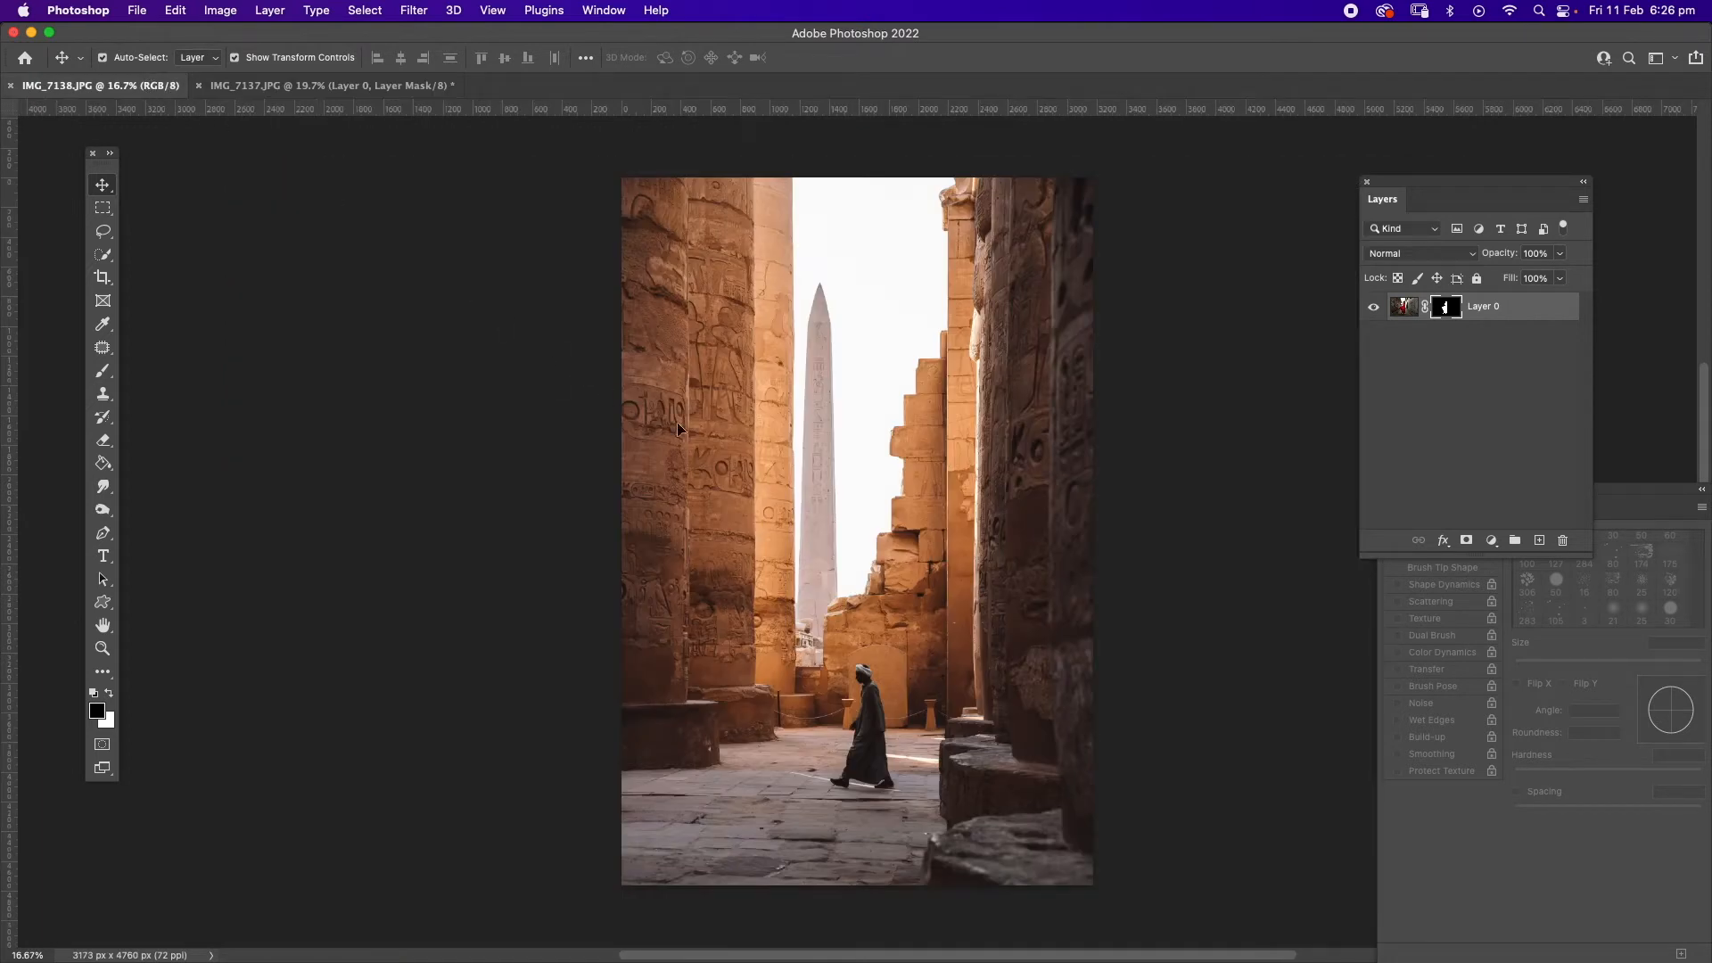
drag(853, 515, 861, 510)
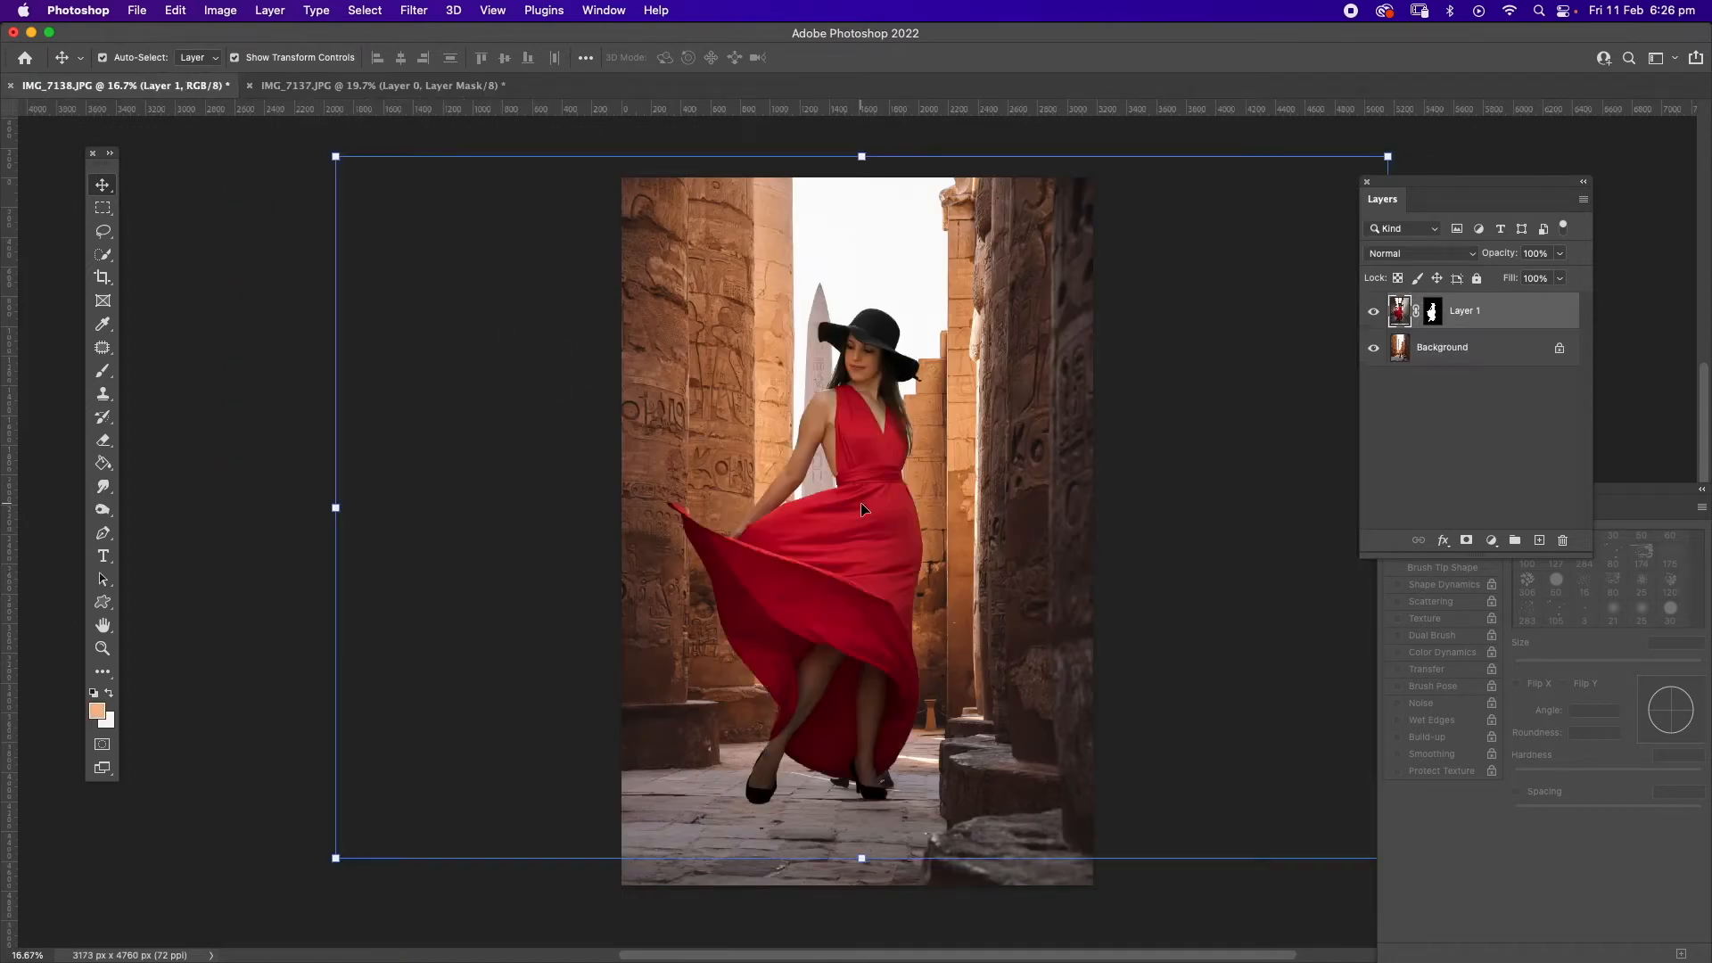
Position the woman on the foreground paving between the columns so that she covers the walking man.
drag(870, 532, 877, 576)
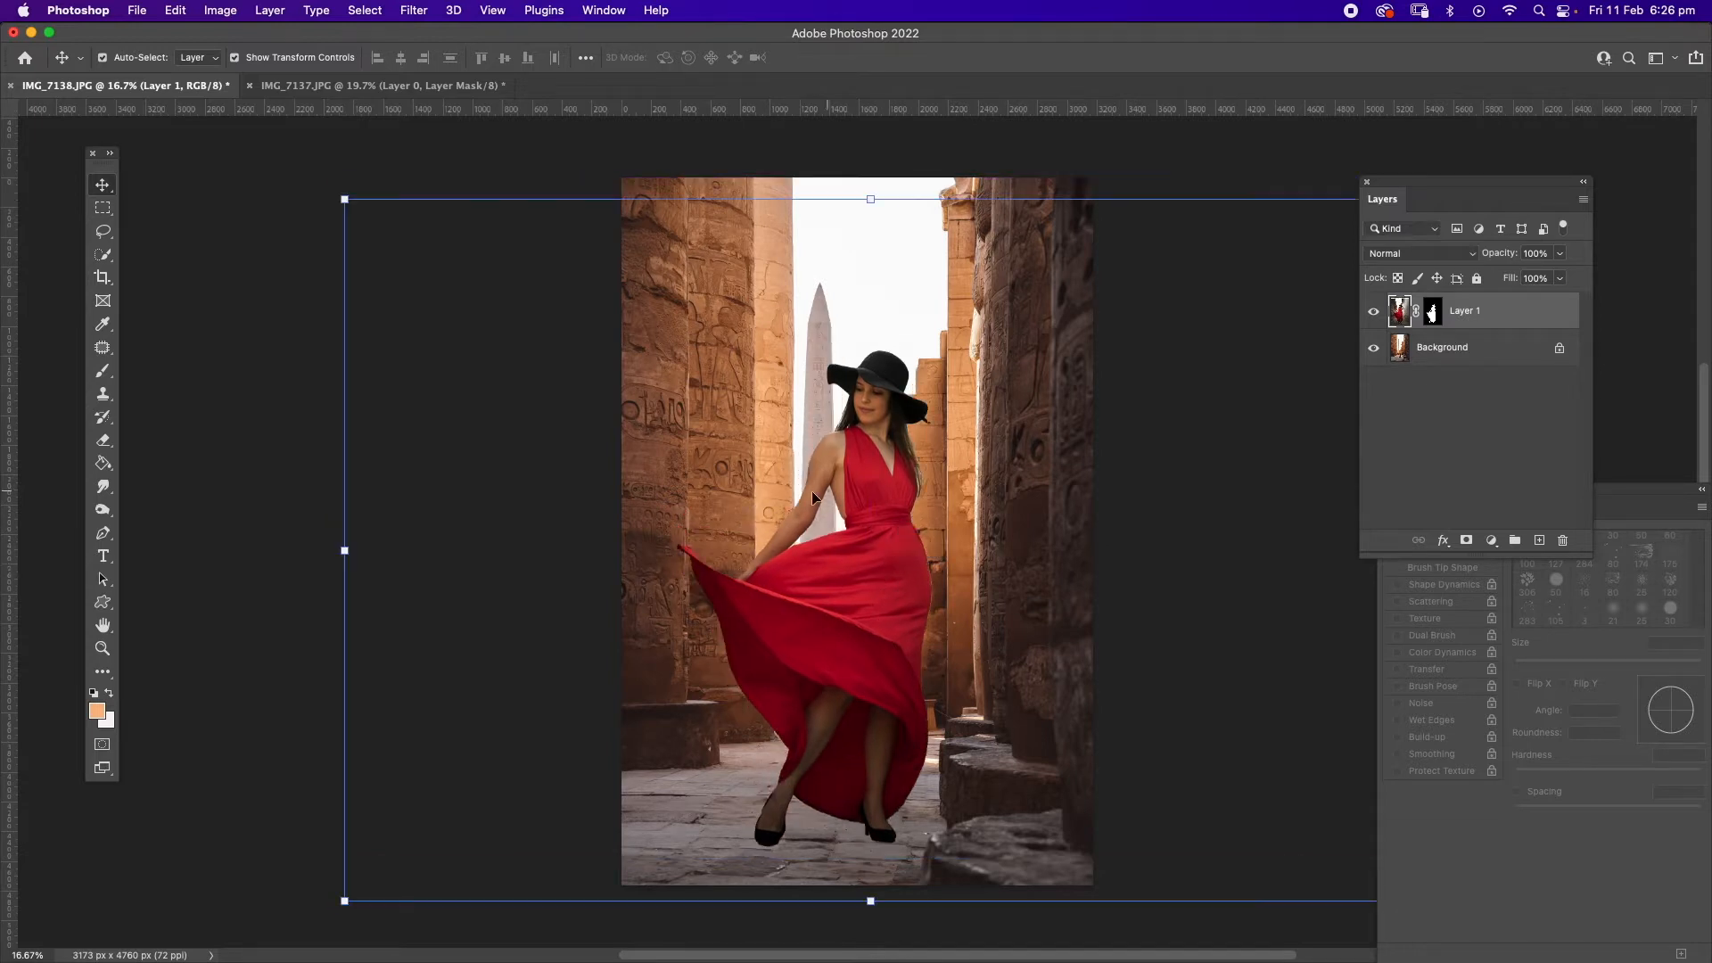
drag(826, 496, 1001, 469)
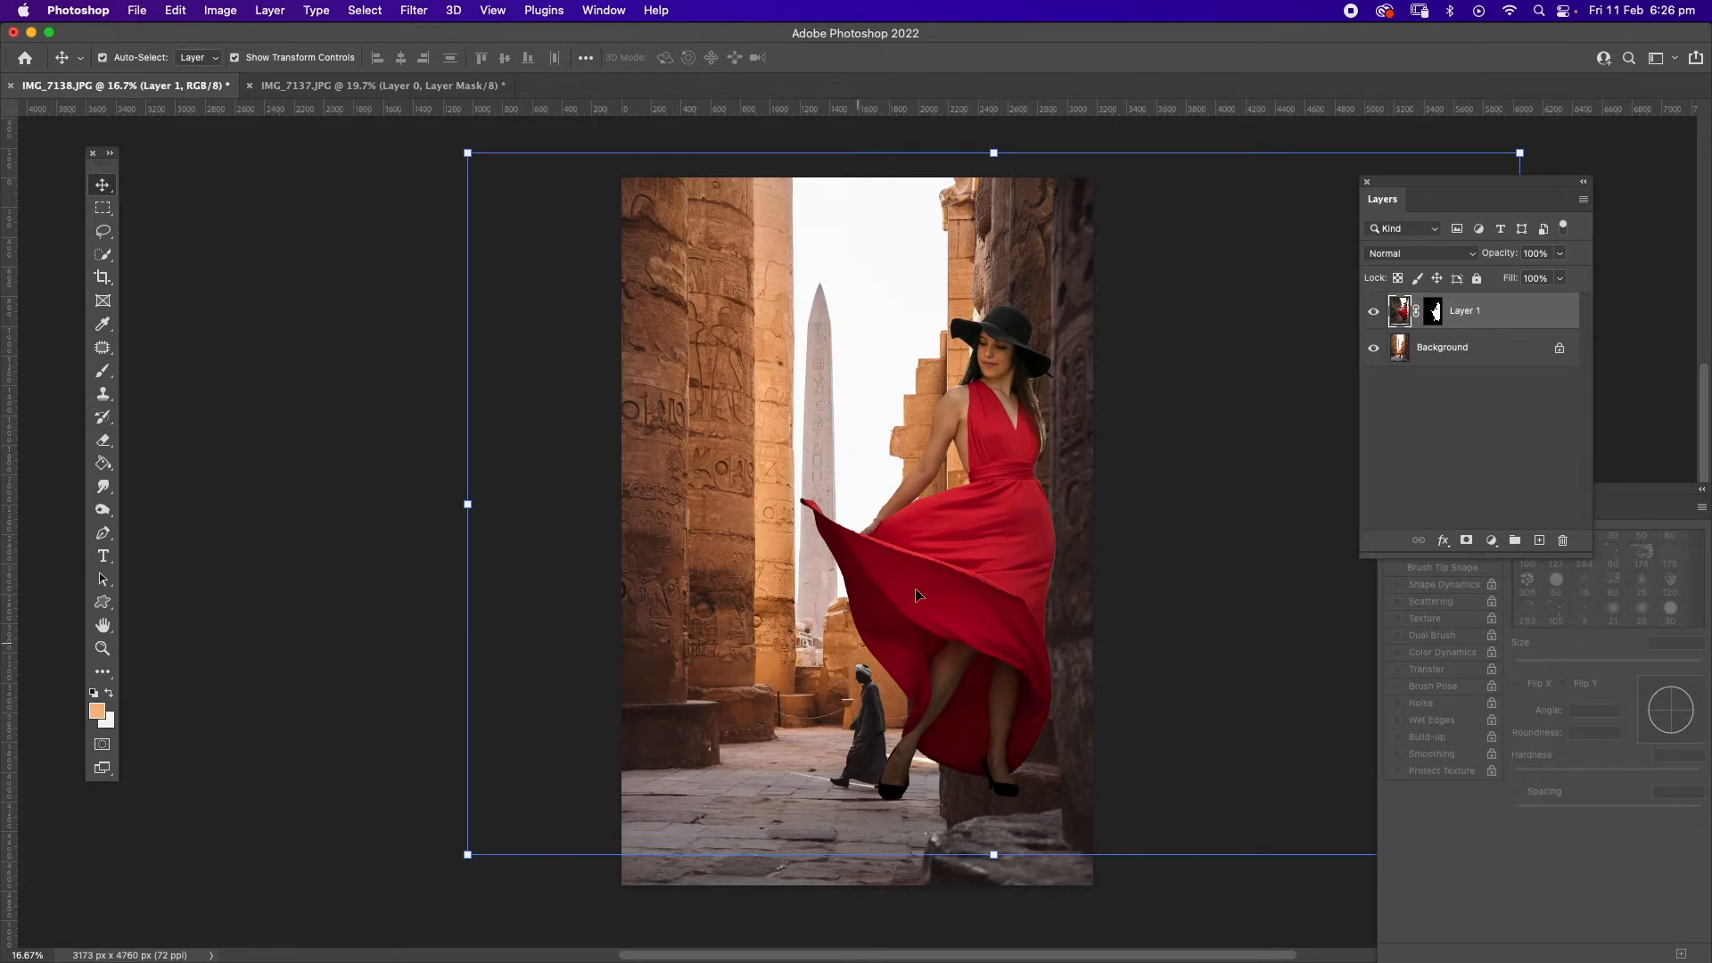
drag(980, 531, 858, 607)
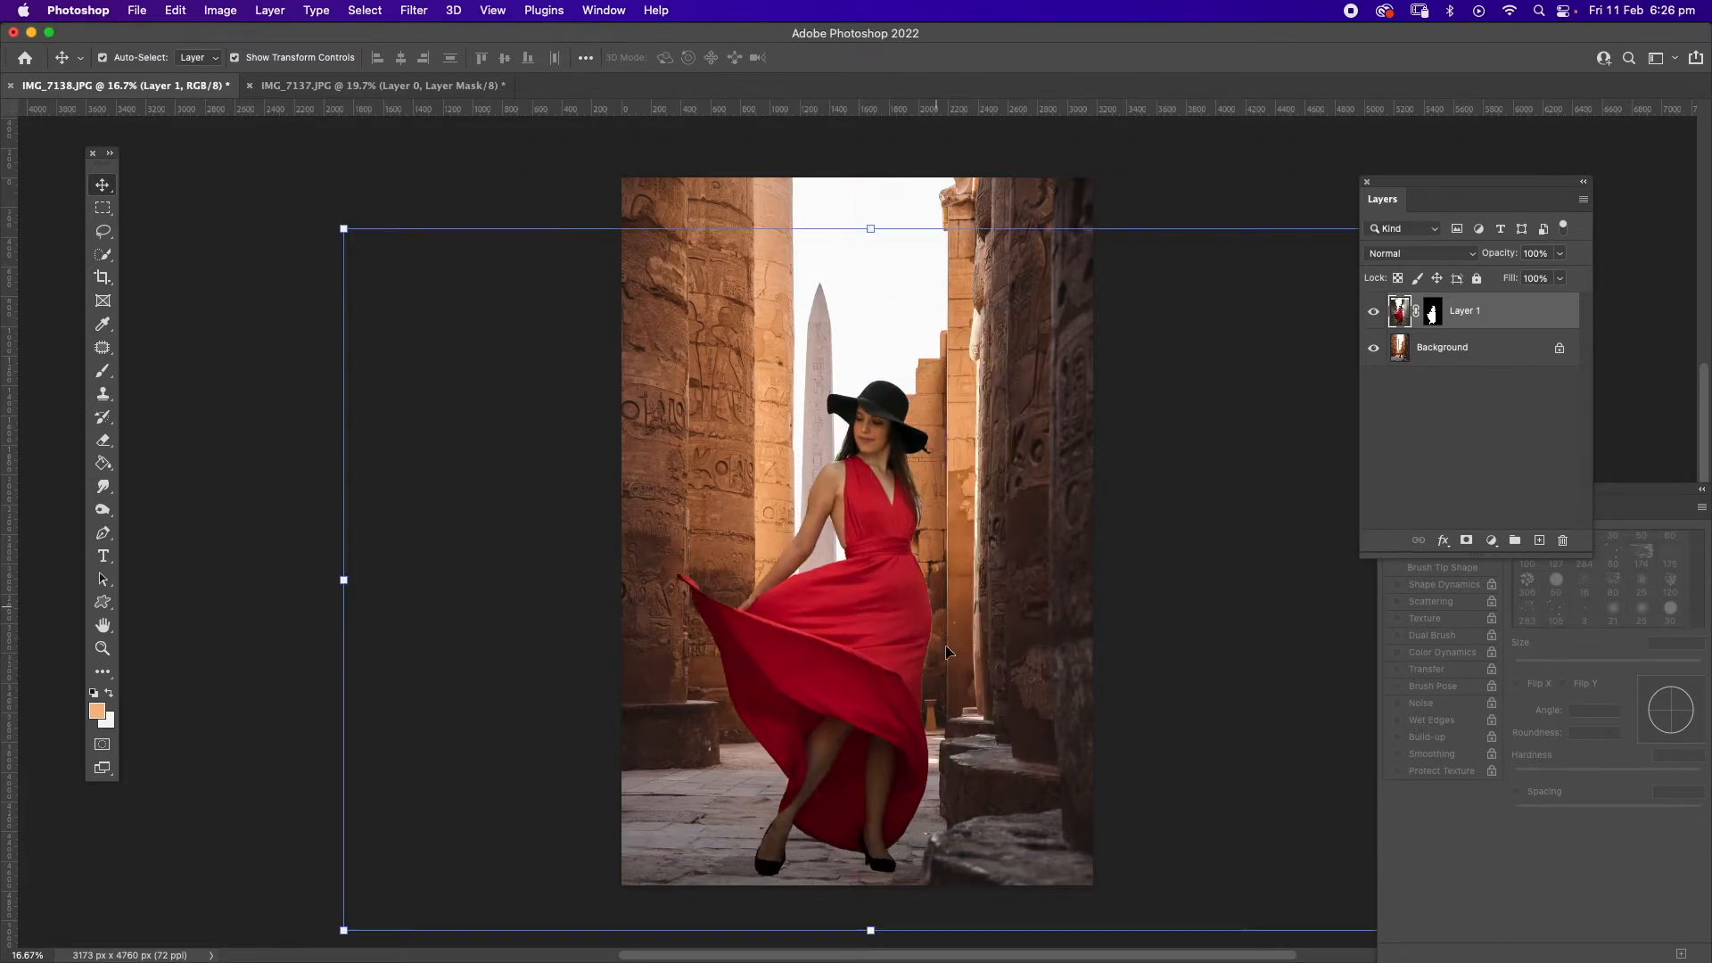
drag(888, 643, 906, 656)
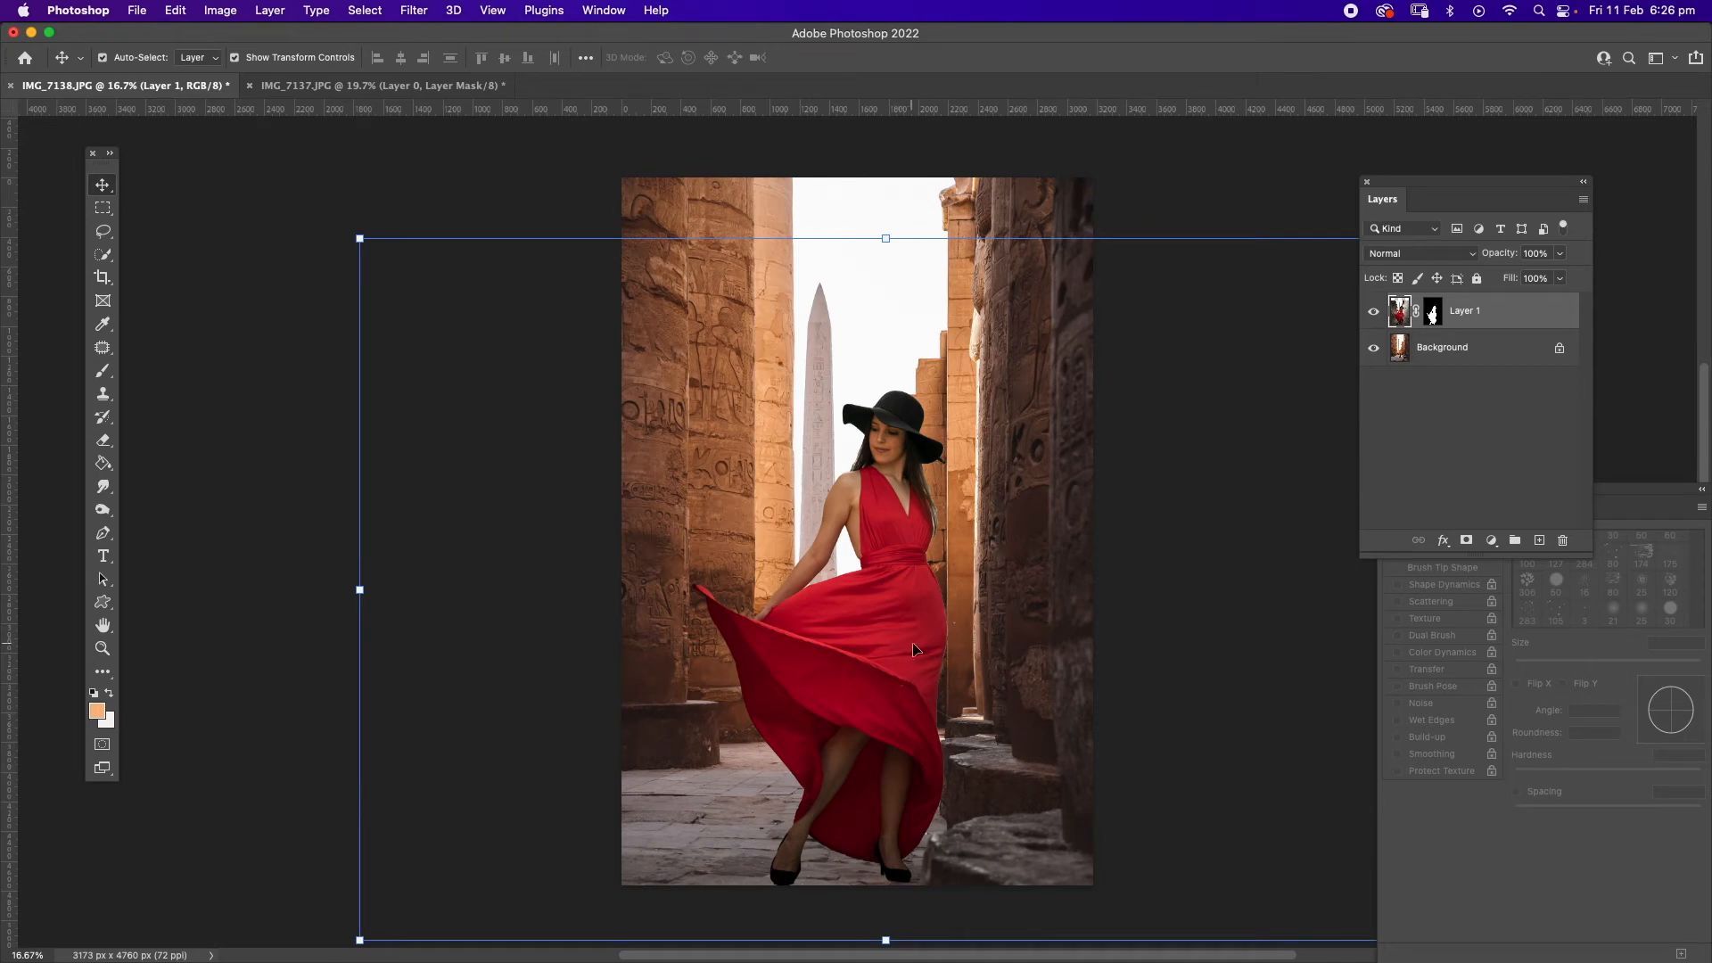
mouse_move(908, 623)
mouse_down()
mouse_move(901, 603)
mouse_move(937, 616)
mouse_move(902, 615)
mouse_up()
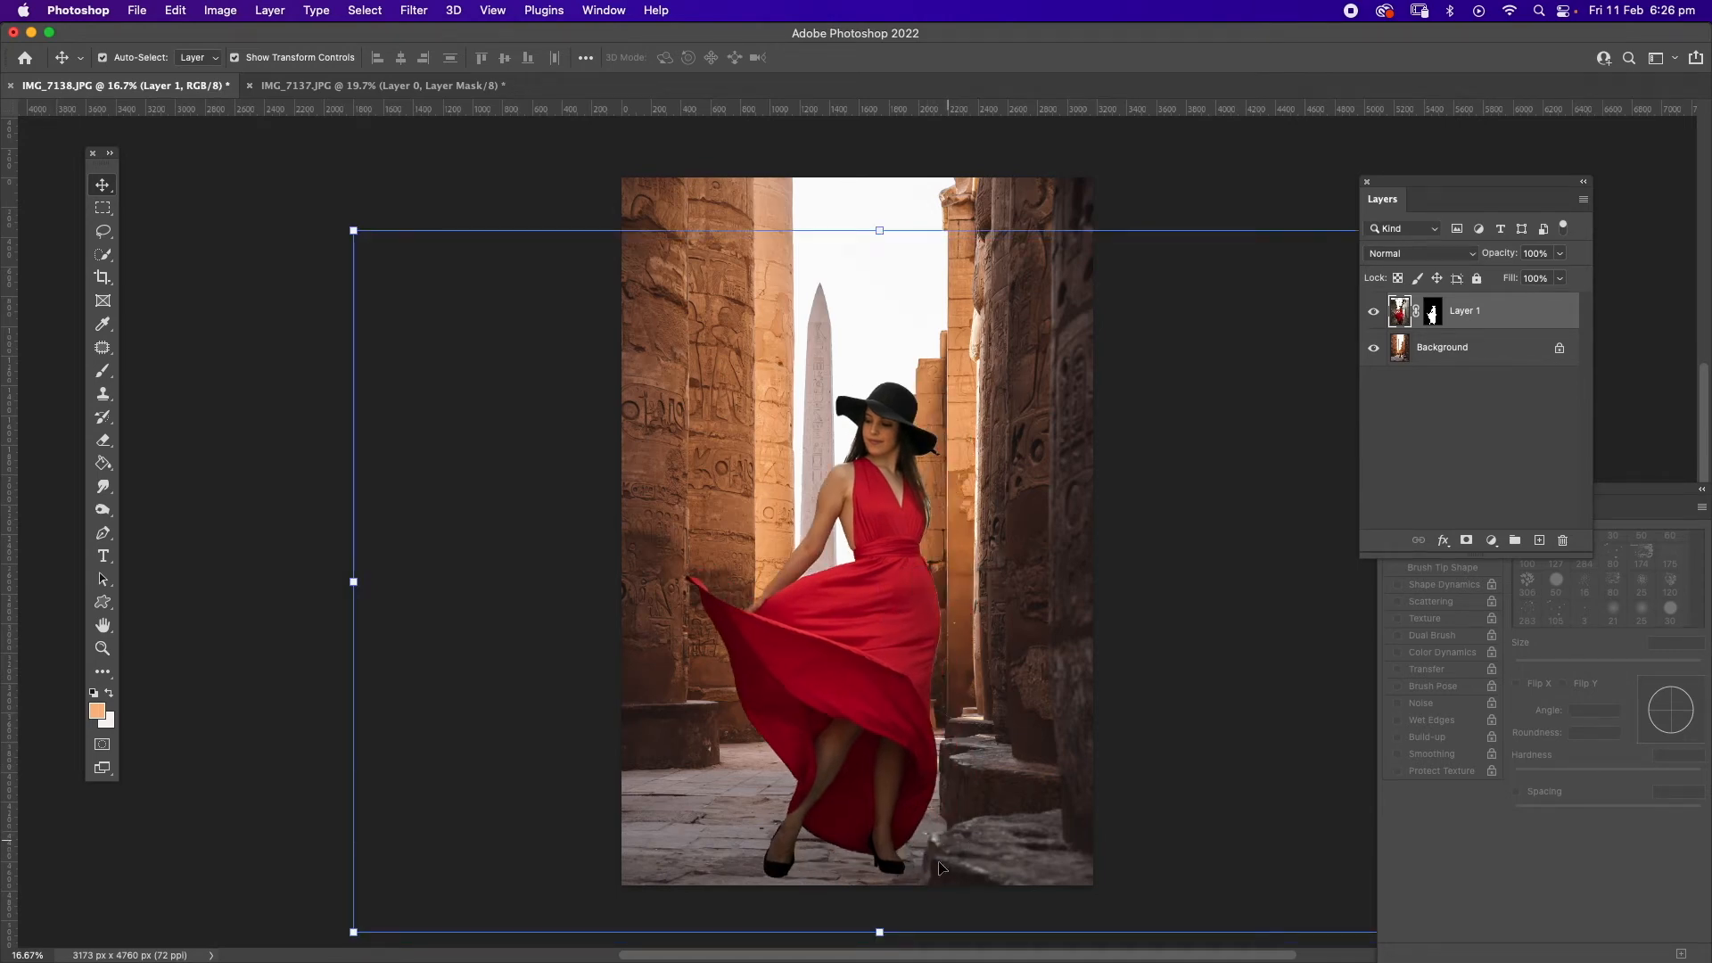
Shift the woman slightly to the right so that her rear shoe overlaps the edge of the foreground rock.
click(103, 648)
click(1026, 834)
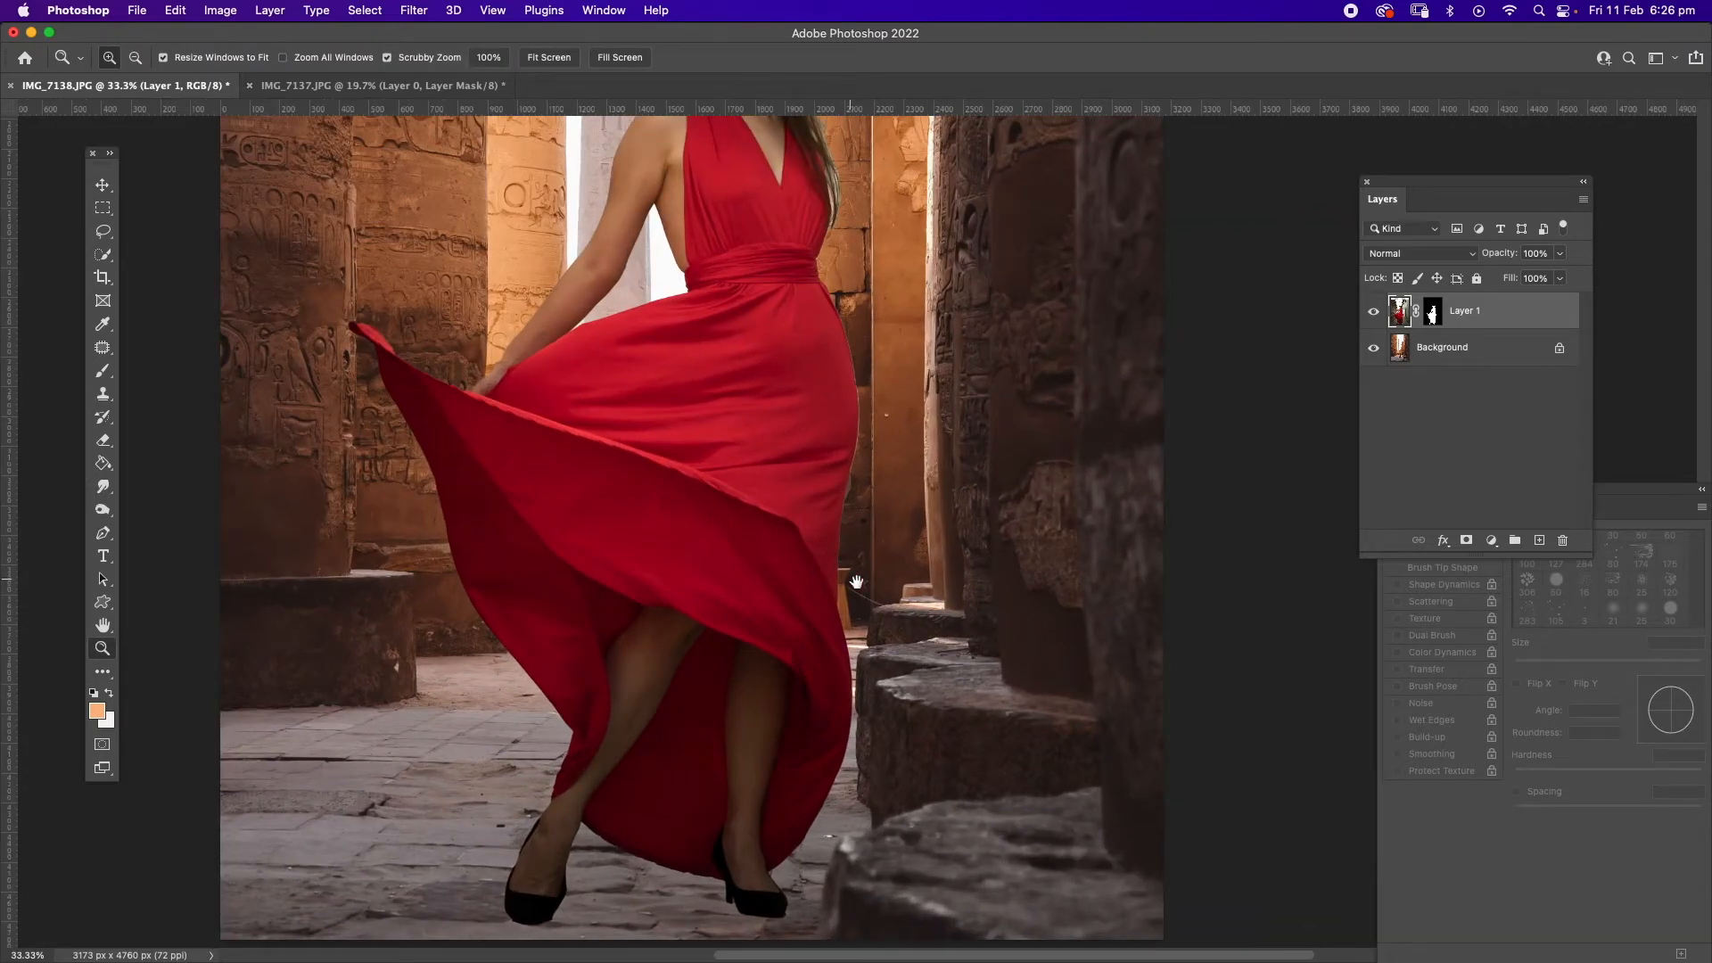
drag(784, 677, 739, 578)
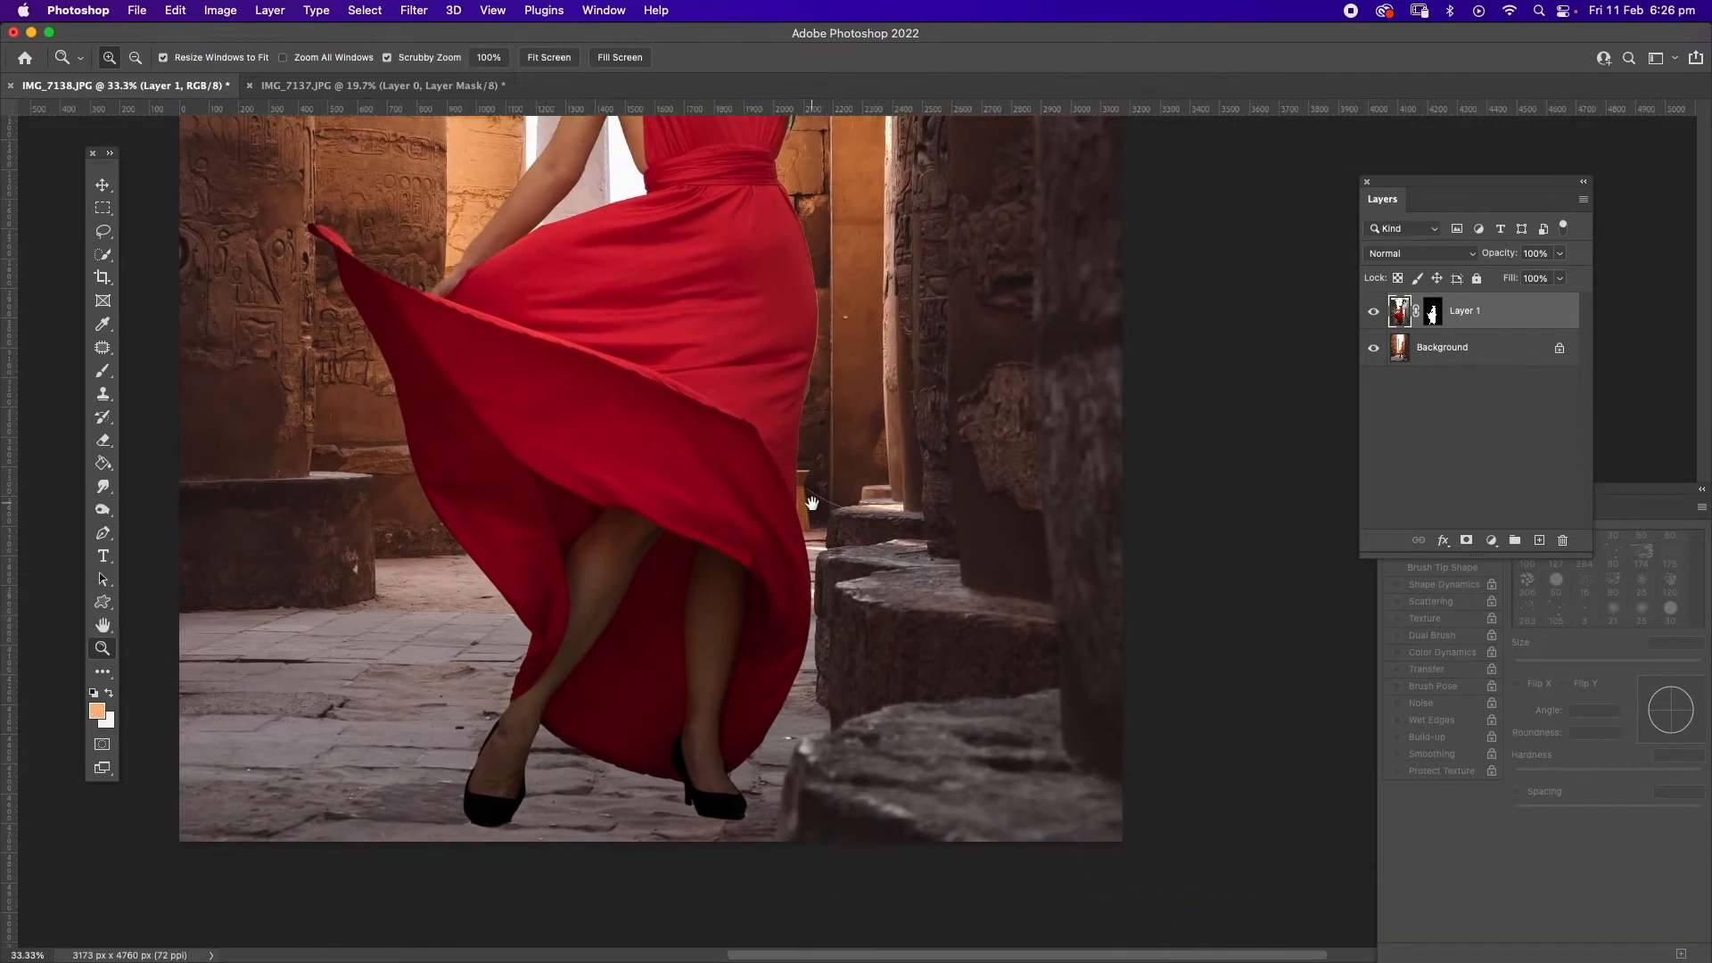
click(104, 185)
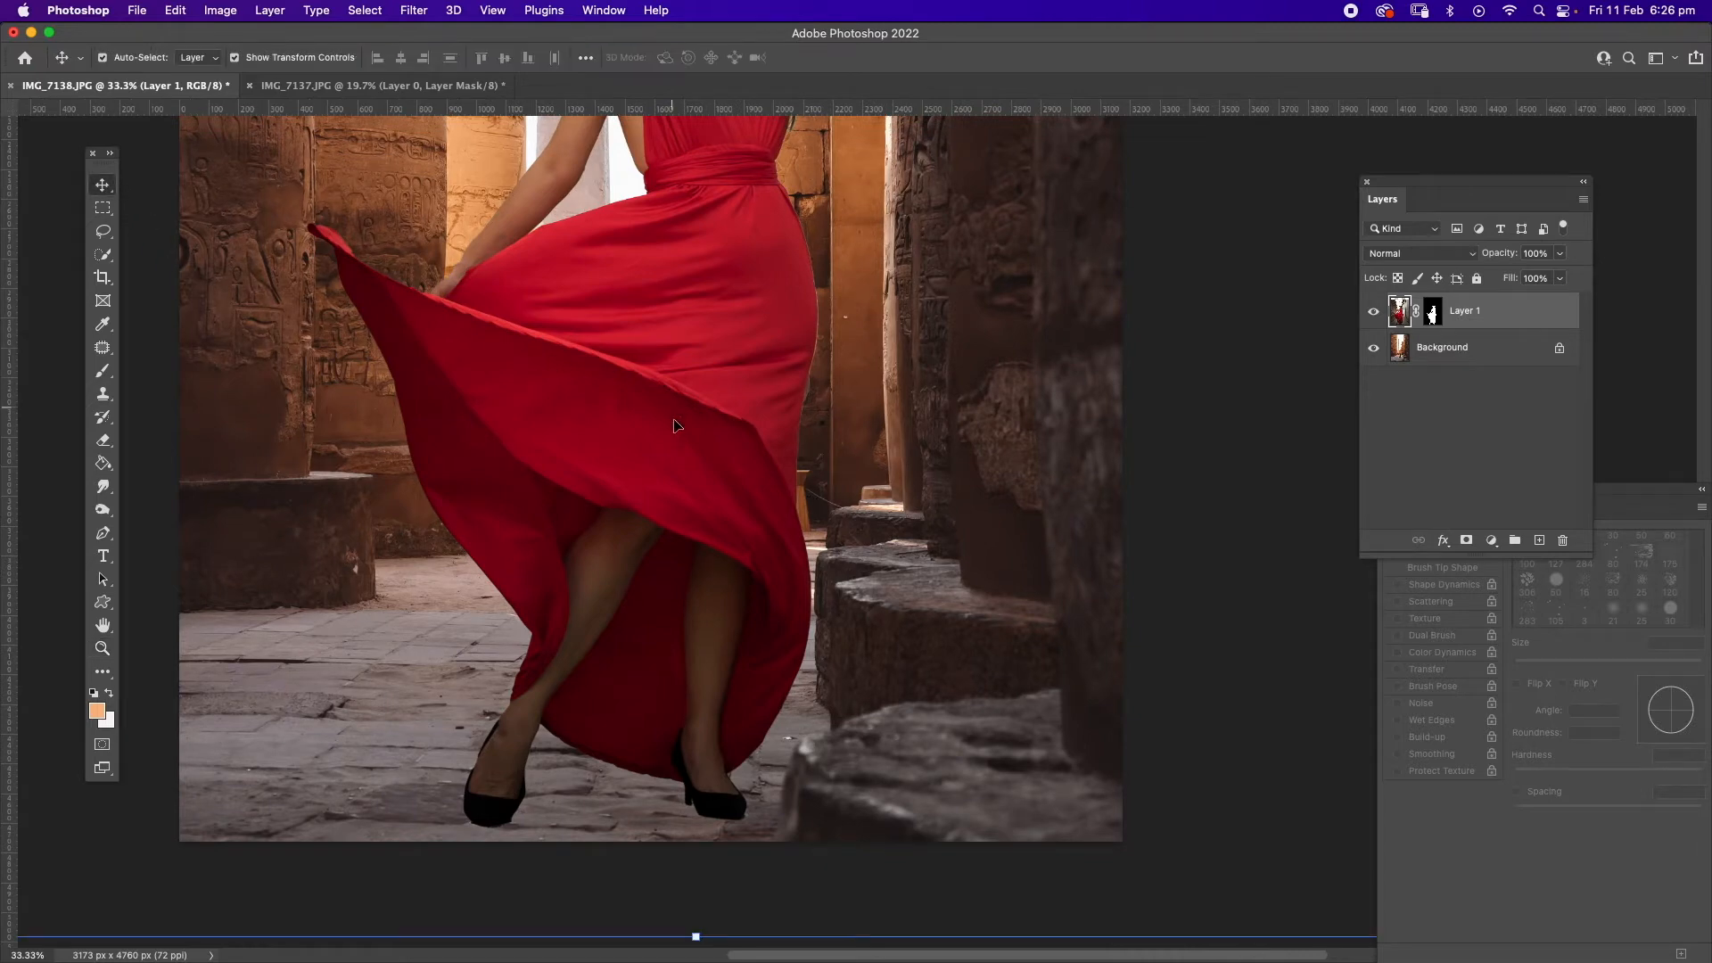
drag(703, 453, 775, 460)
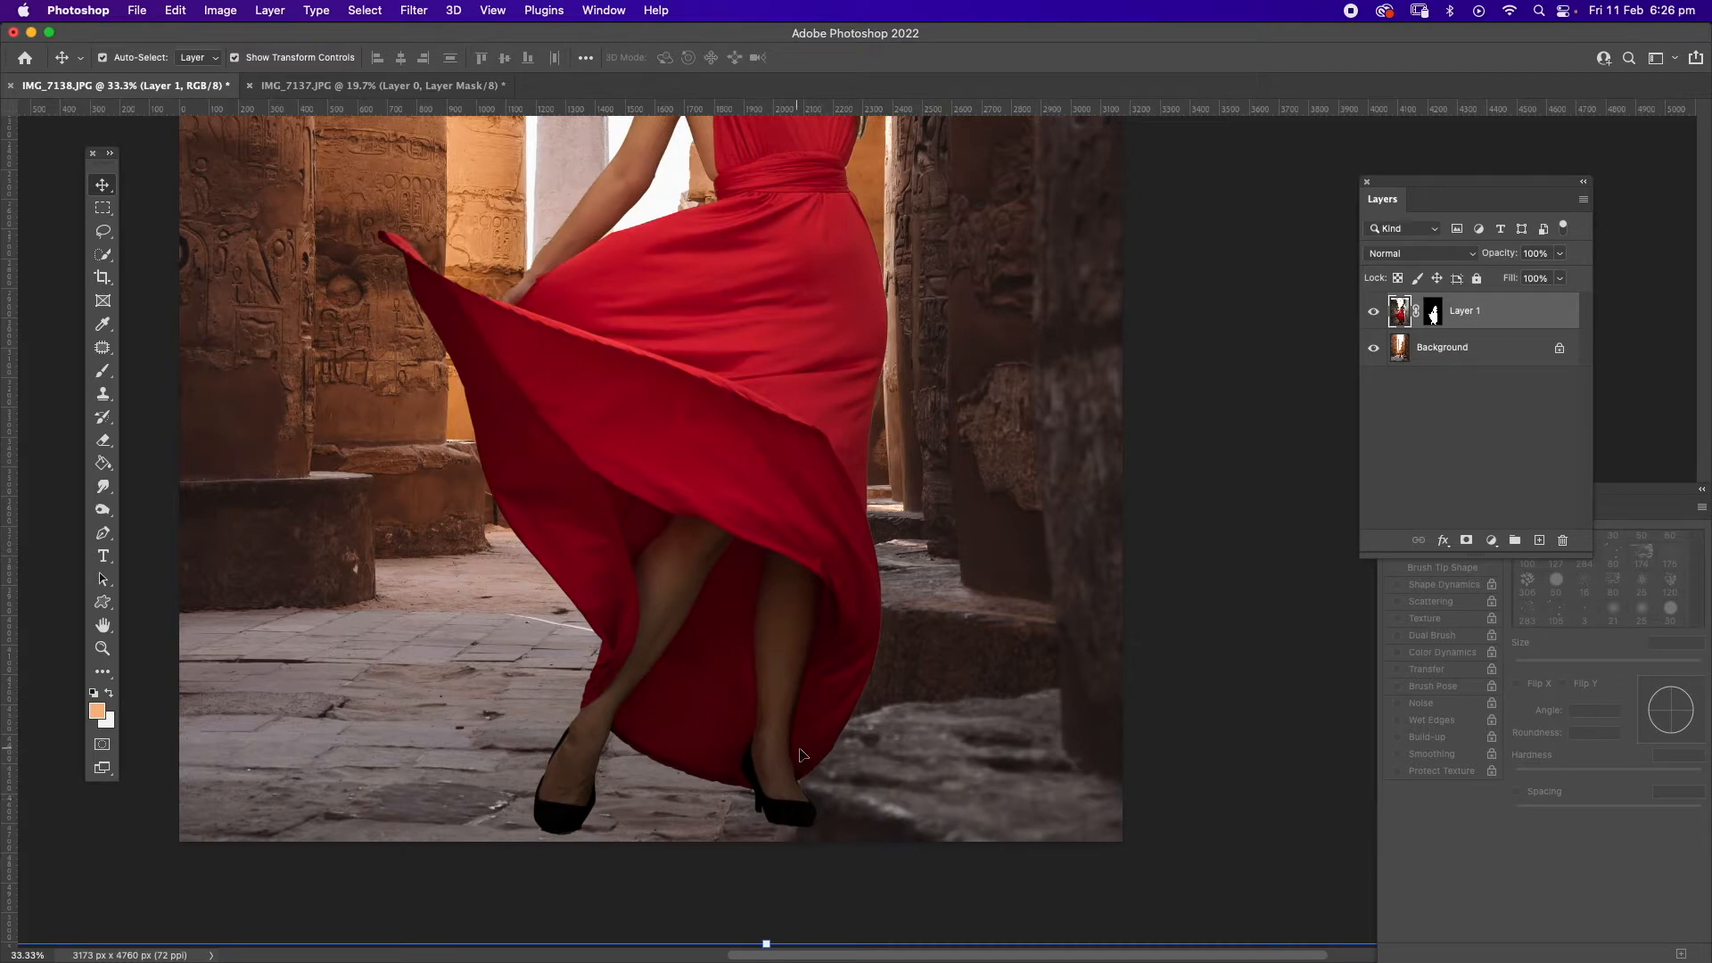
Compare the scene with Layer 1 hidden and shown, and inspect the woman's feet against the rock.
click(1373, 311)
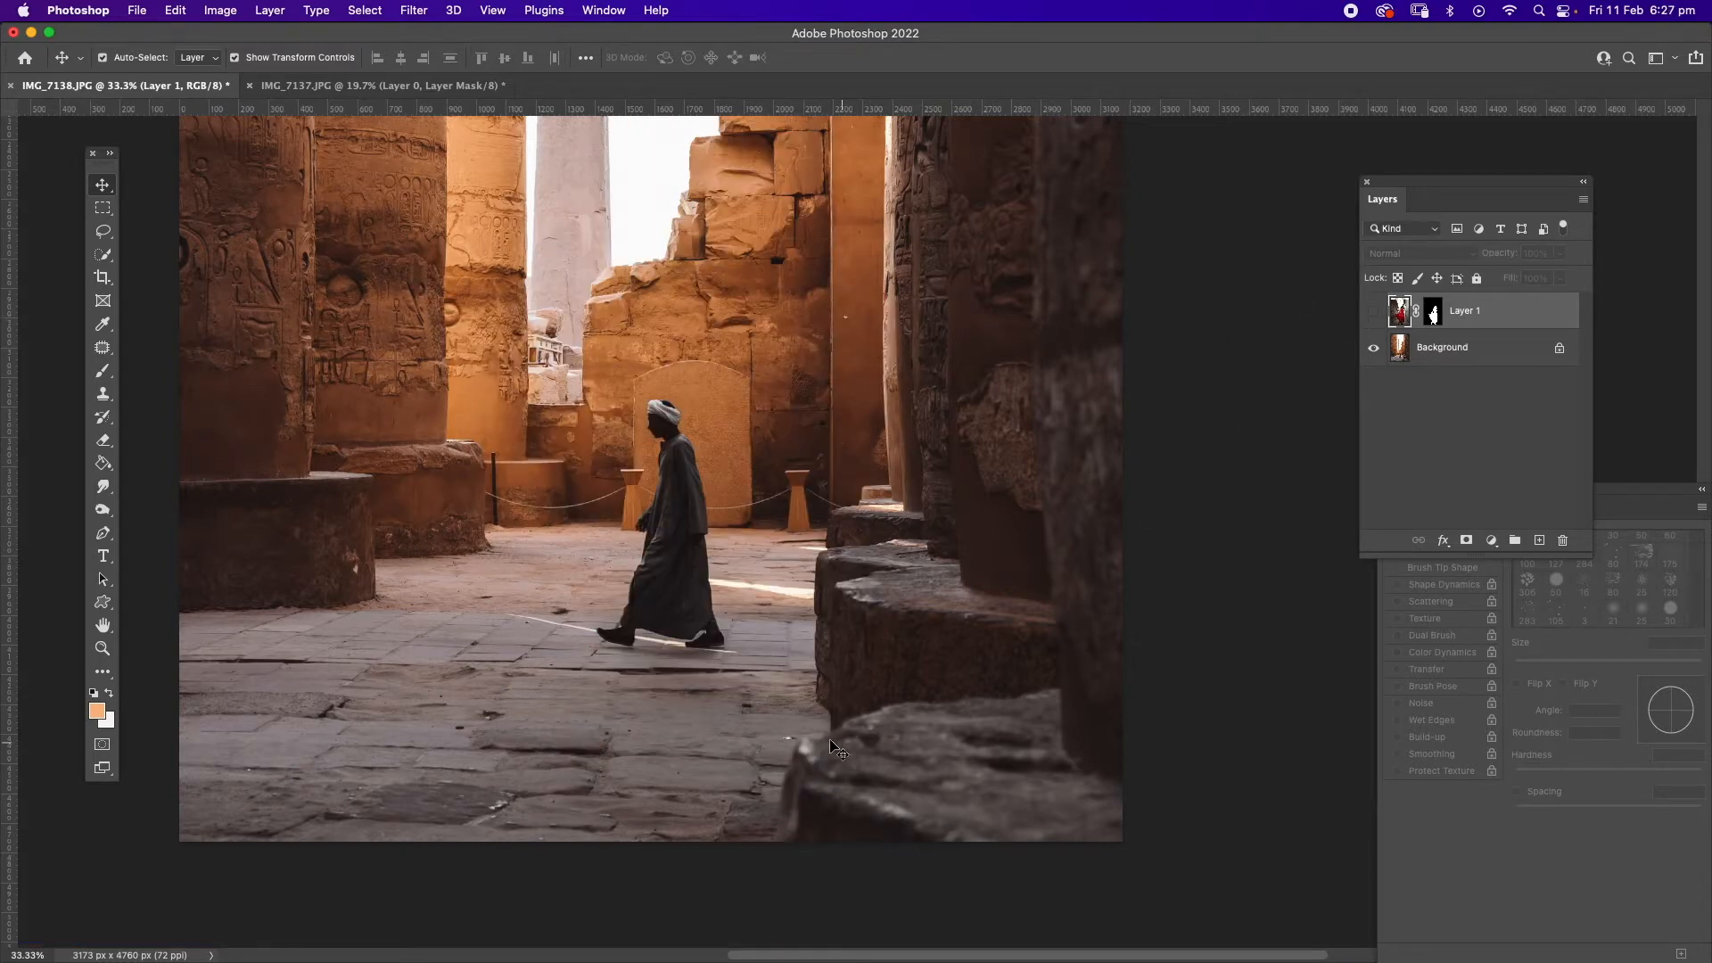
click(1374, 313)
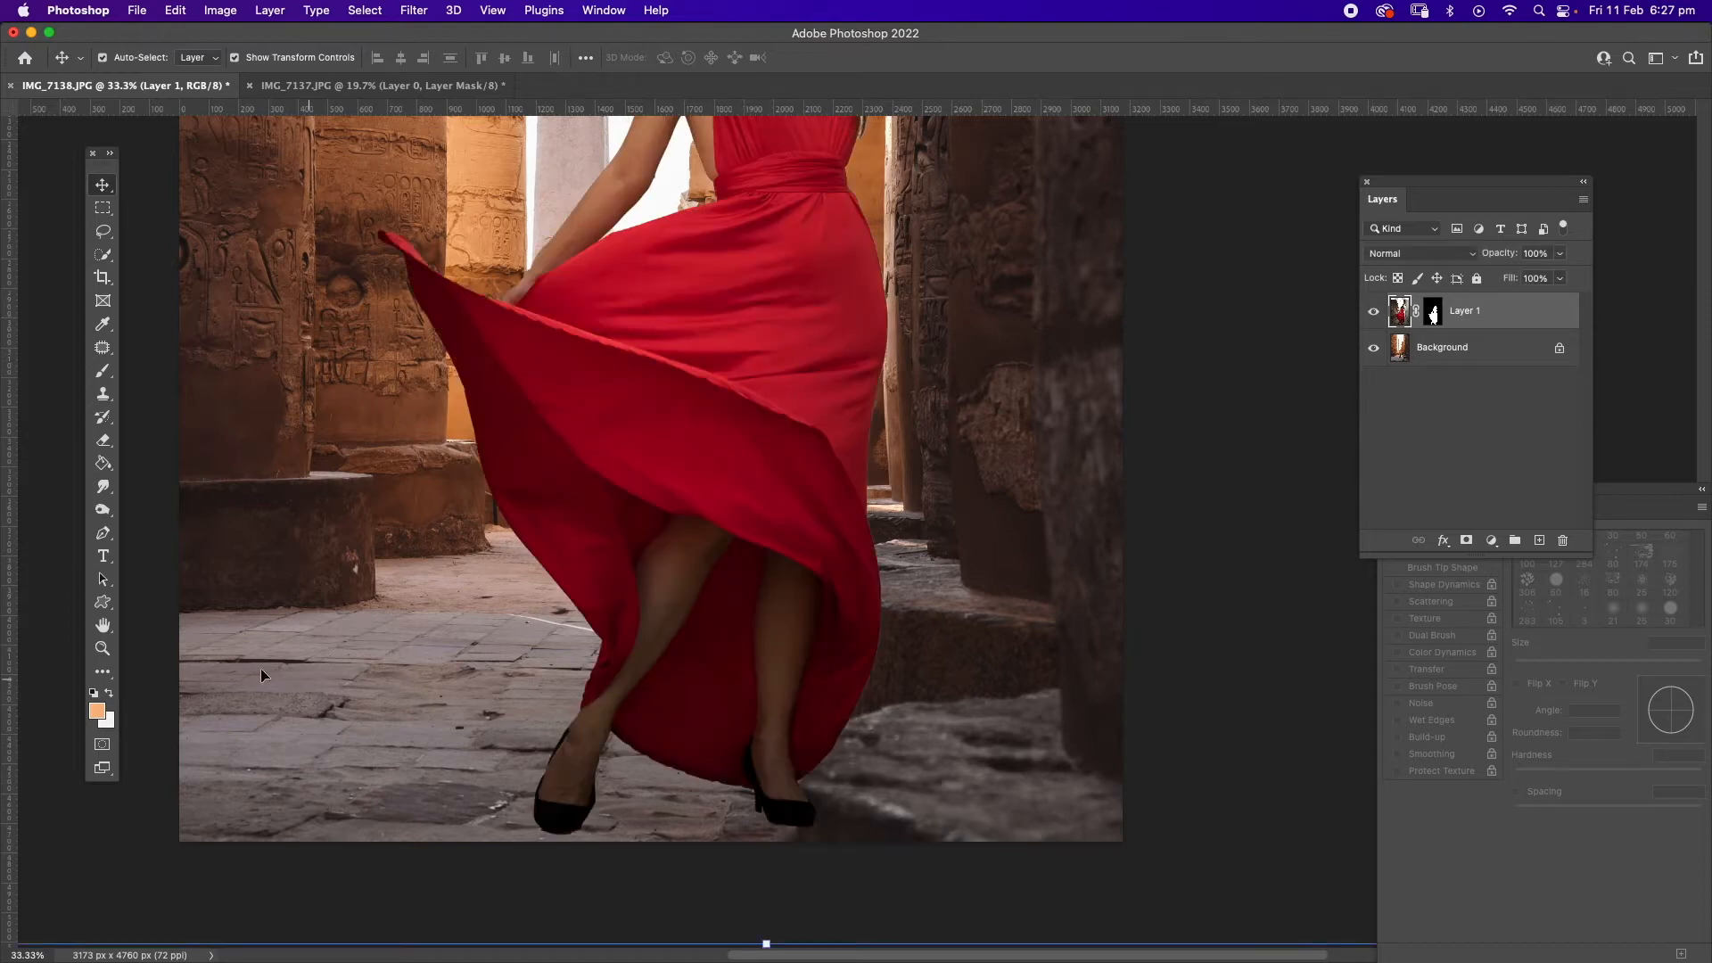
click(103, 649)
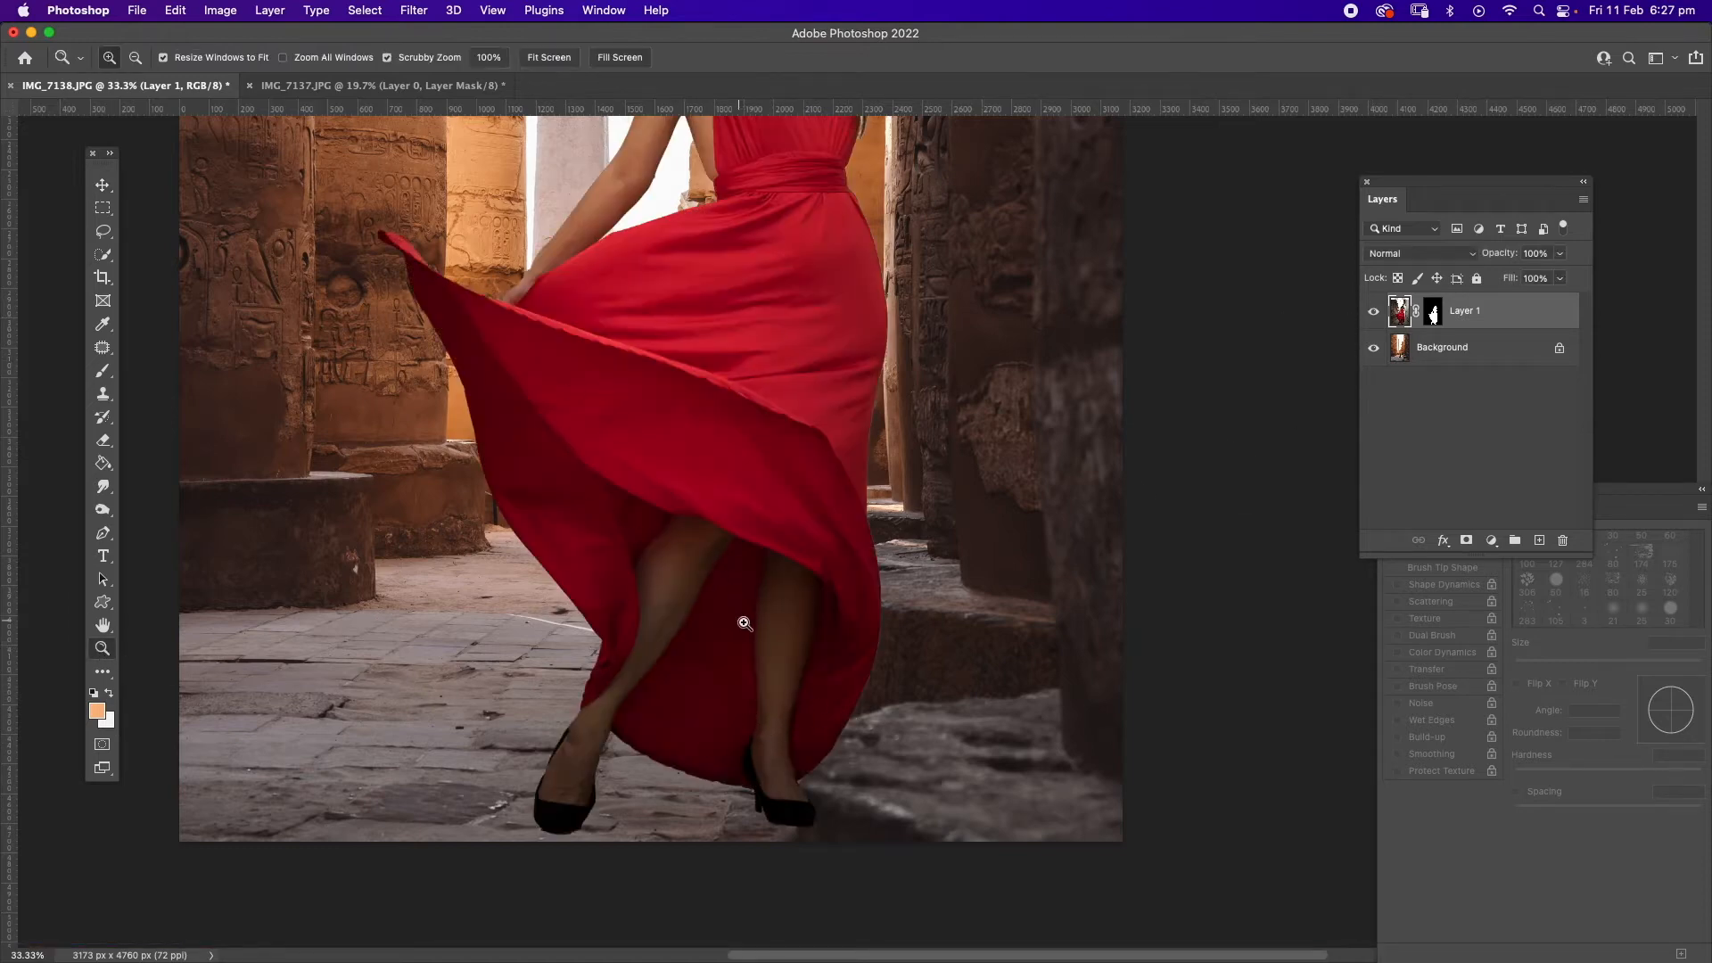
click(814, 782)
right_click(754, 584)
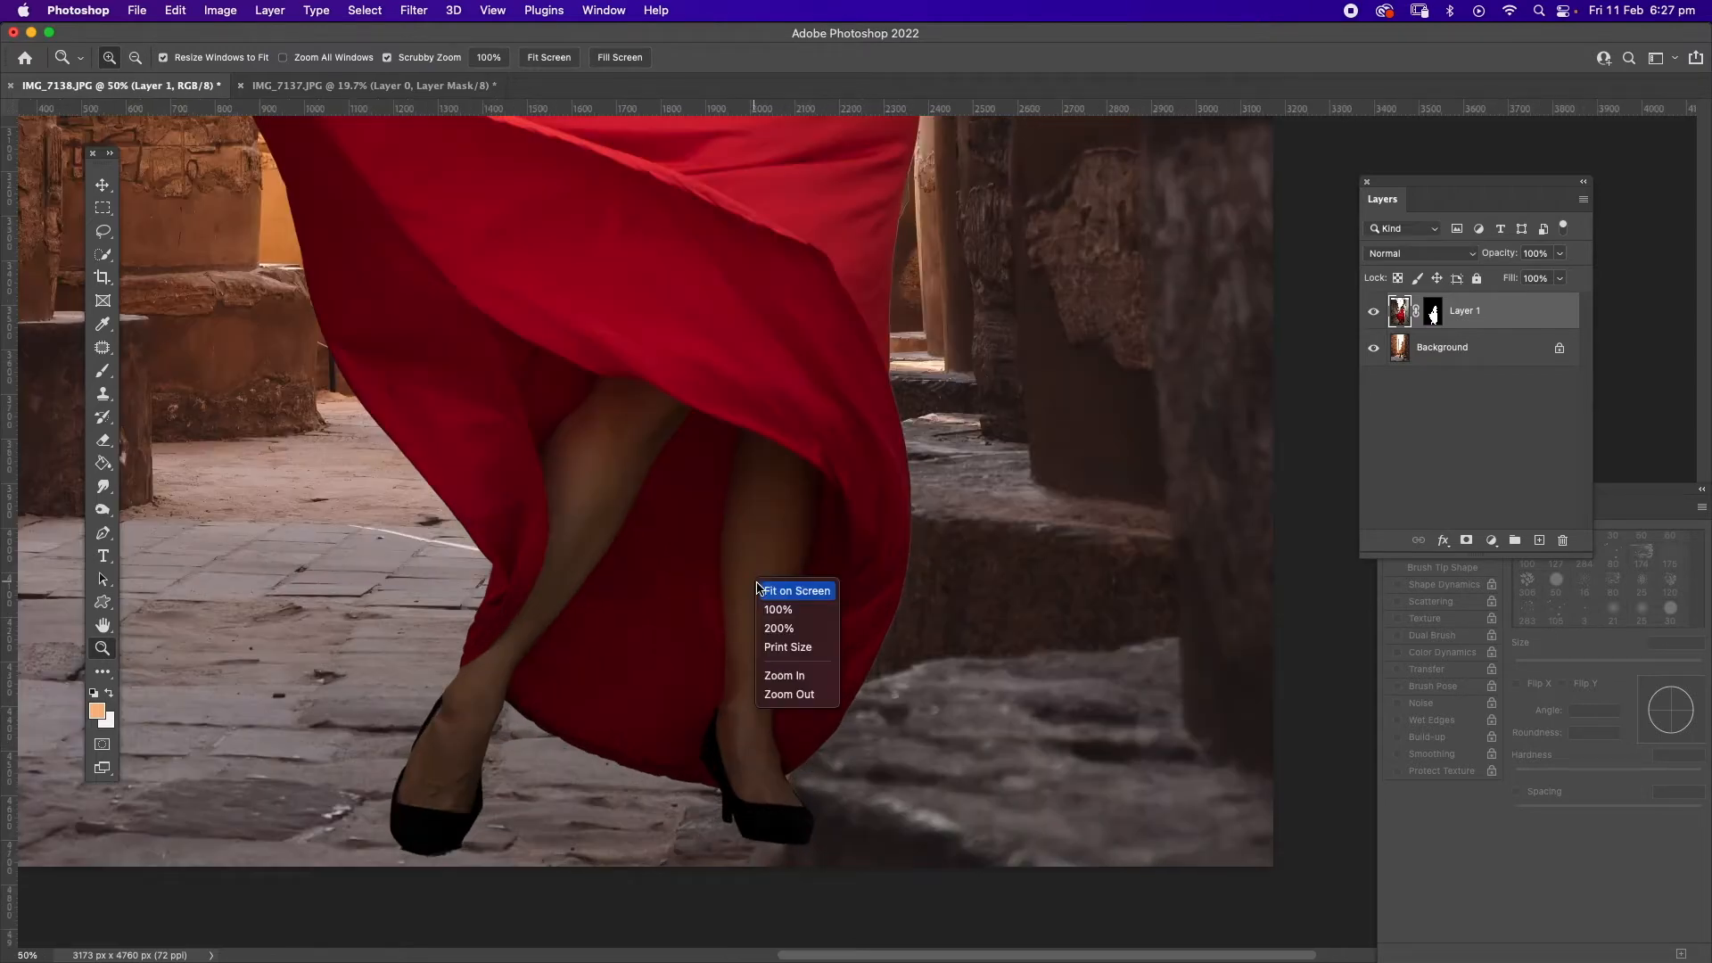
click(788, 593)
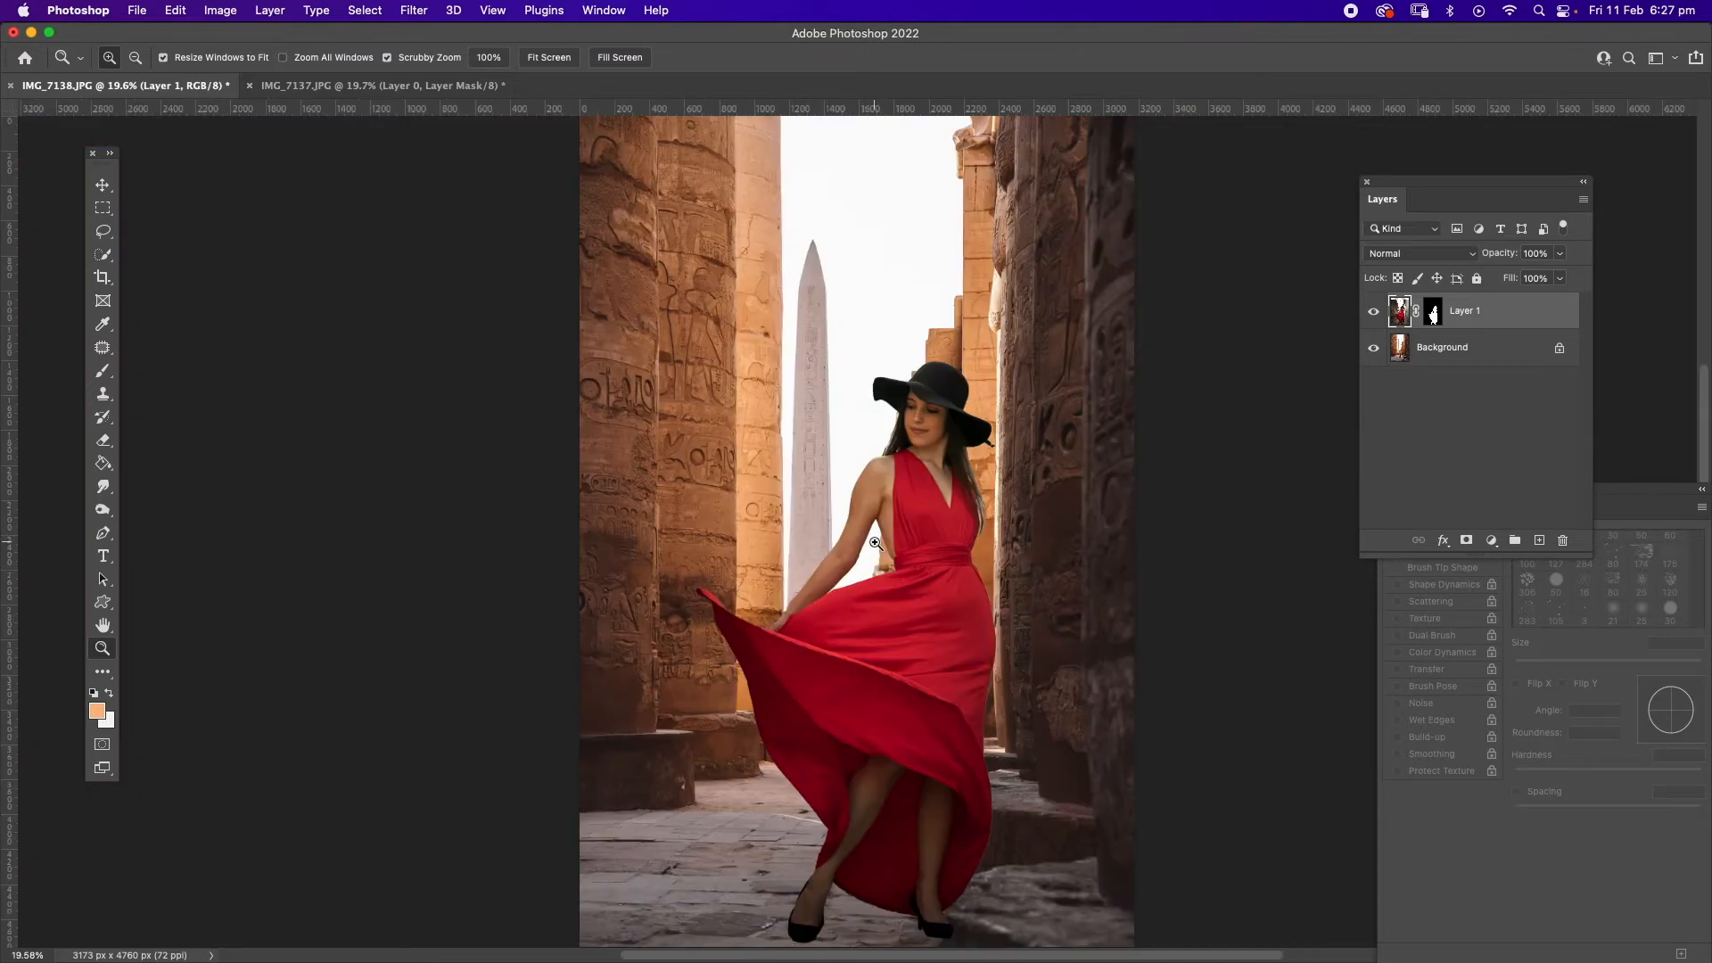
Duplicate Layer 1 and desaturate the copy.
right_click(1508, 318)
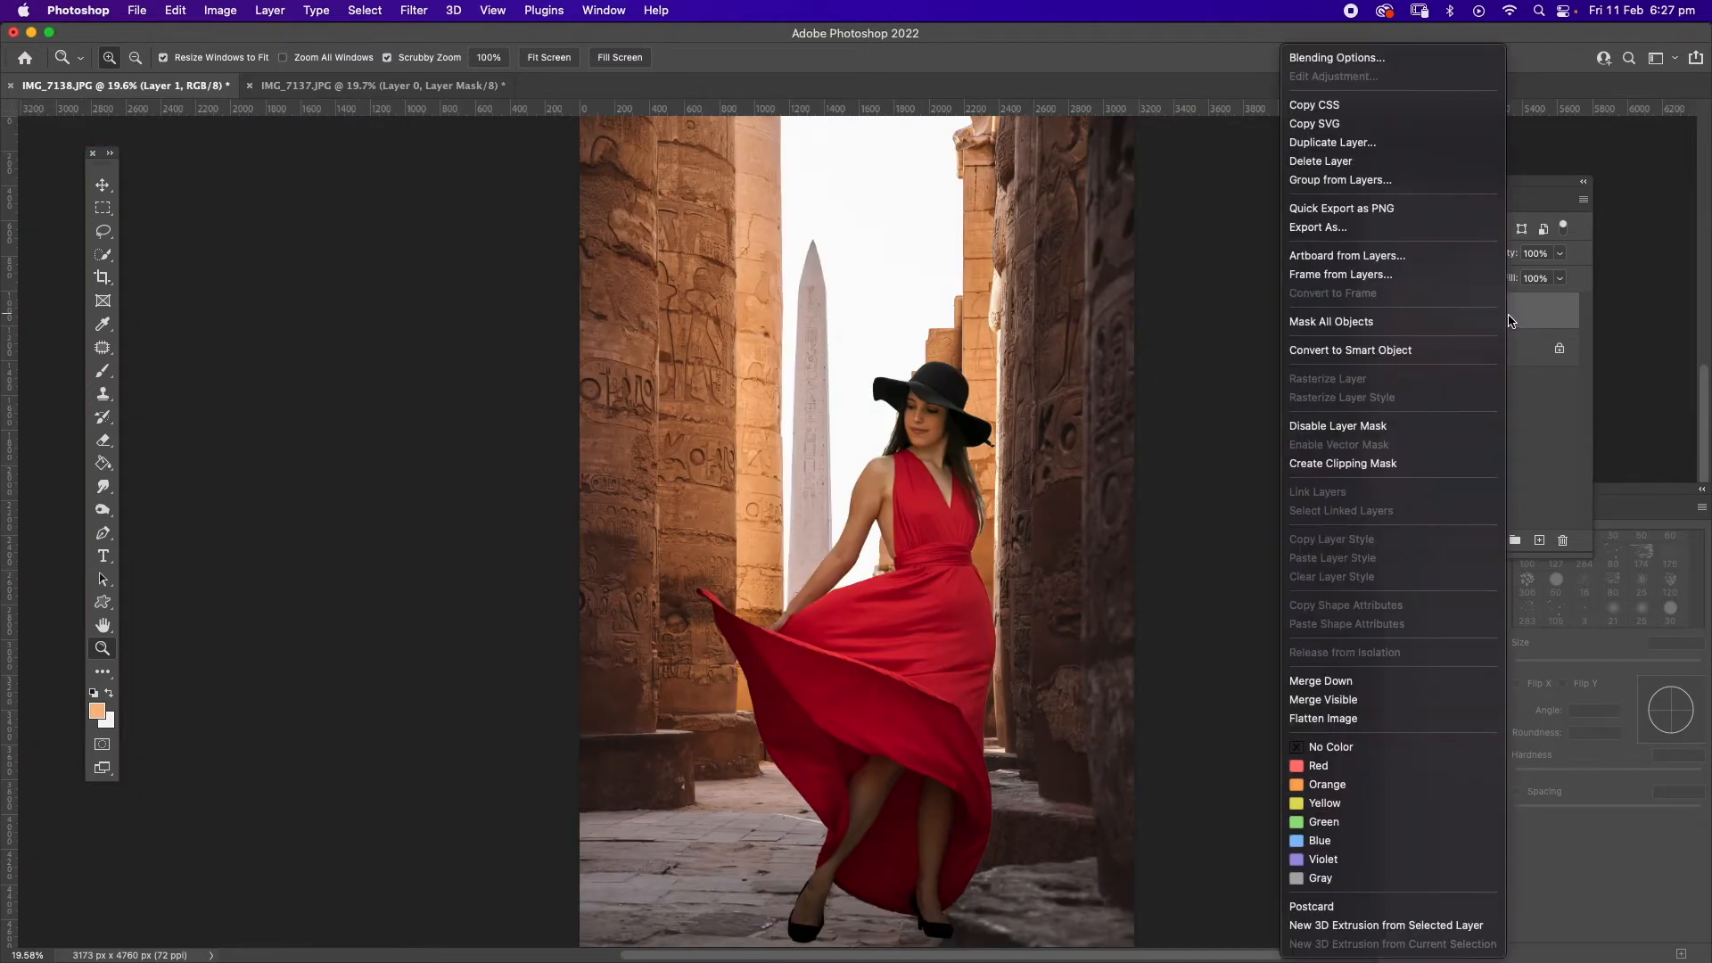
click(1387, 144)
click(978, 441)
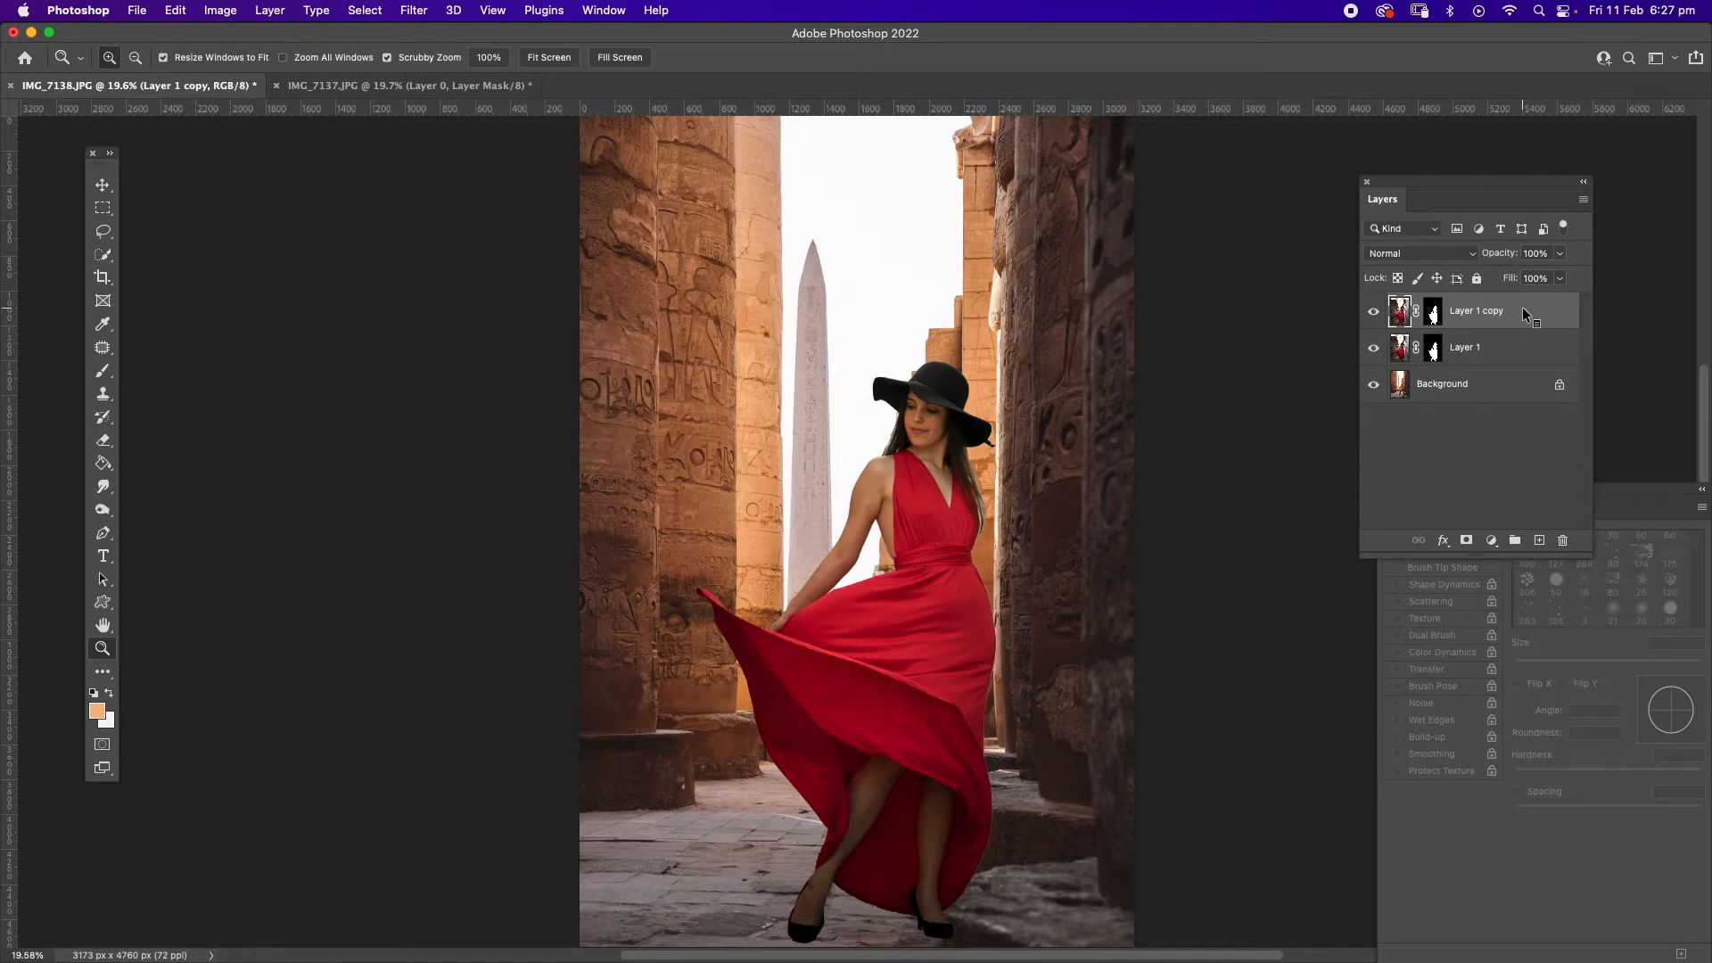
key(super+shift+u)
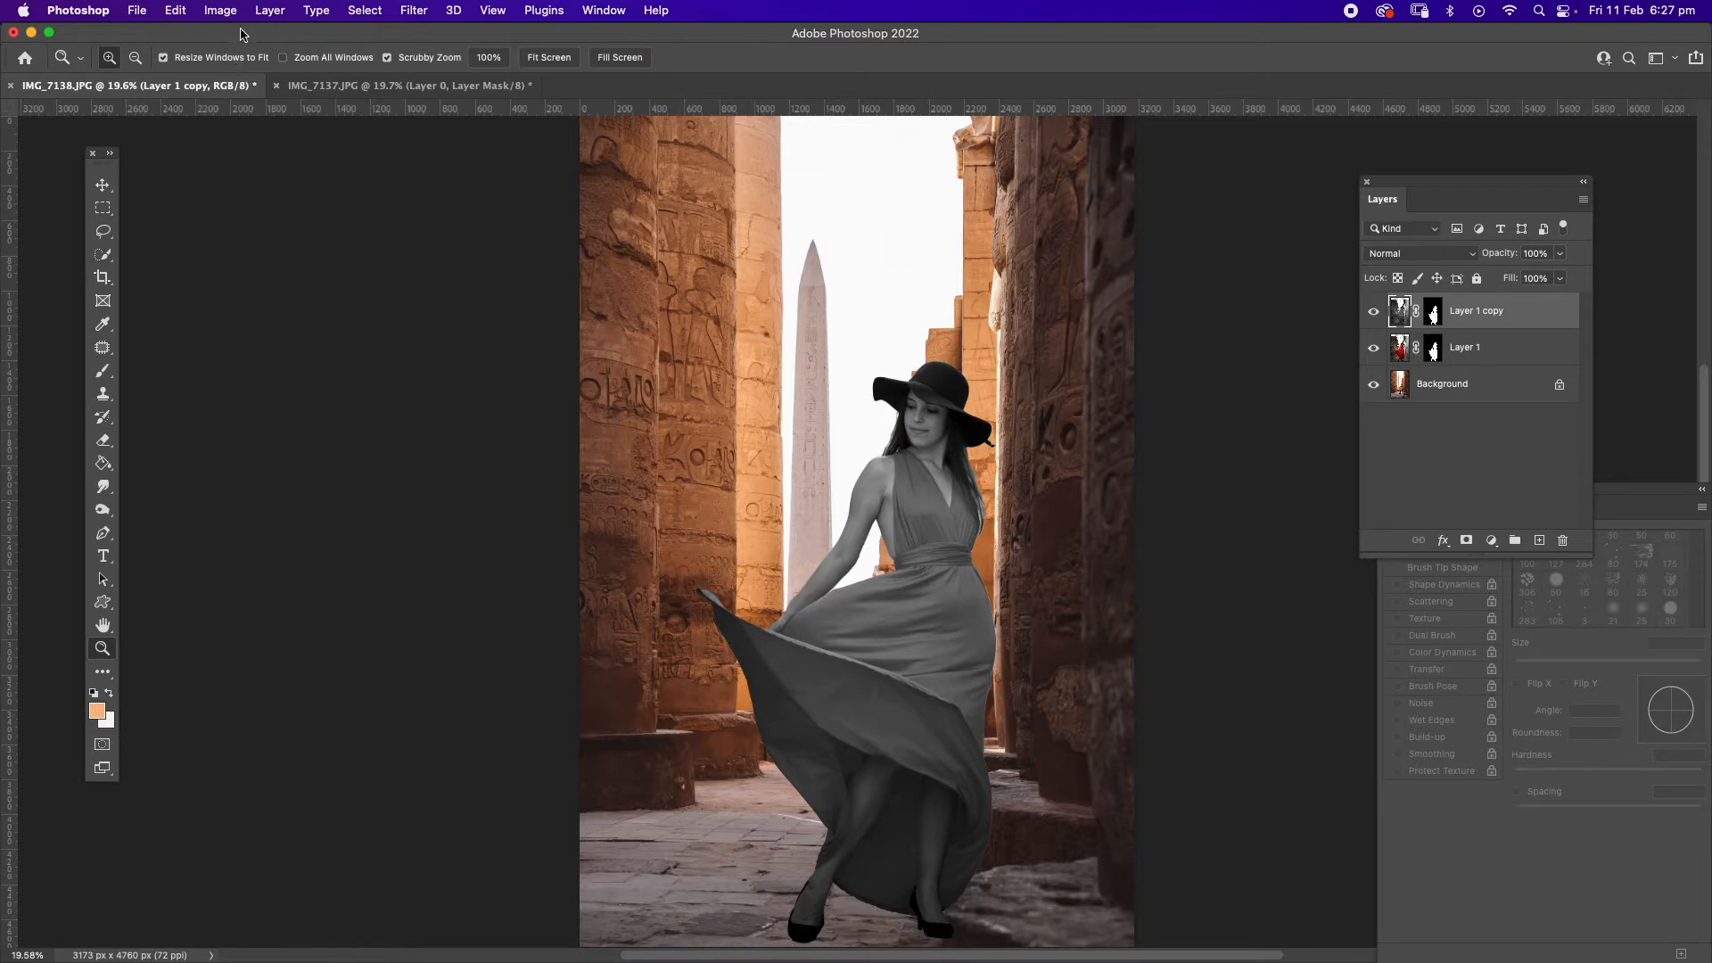
click(220, 11)
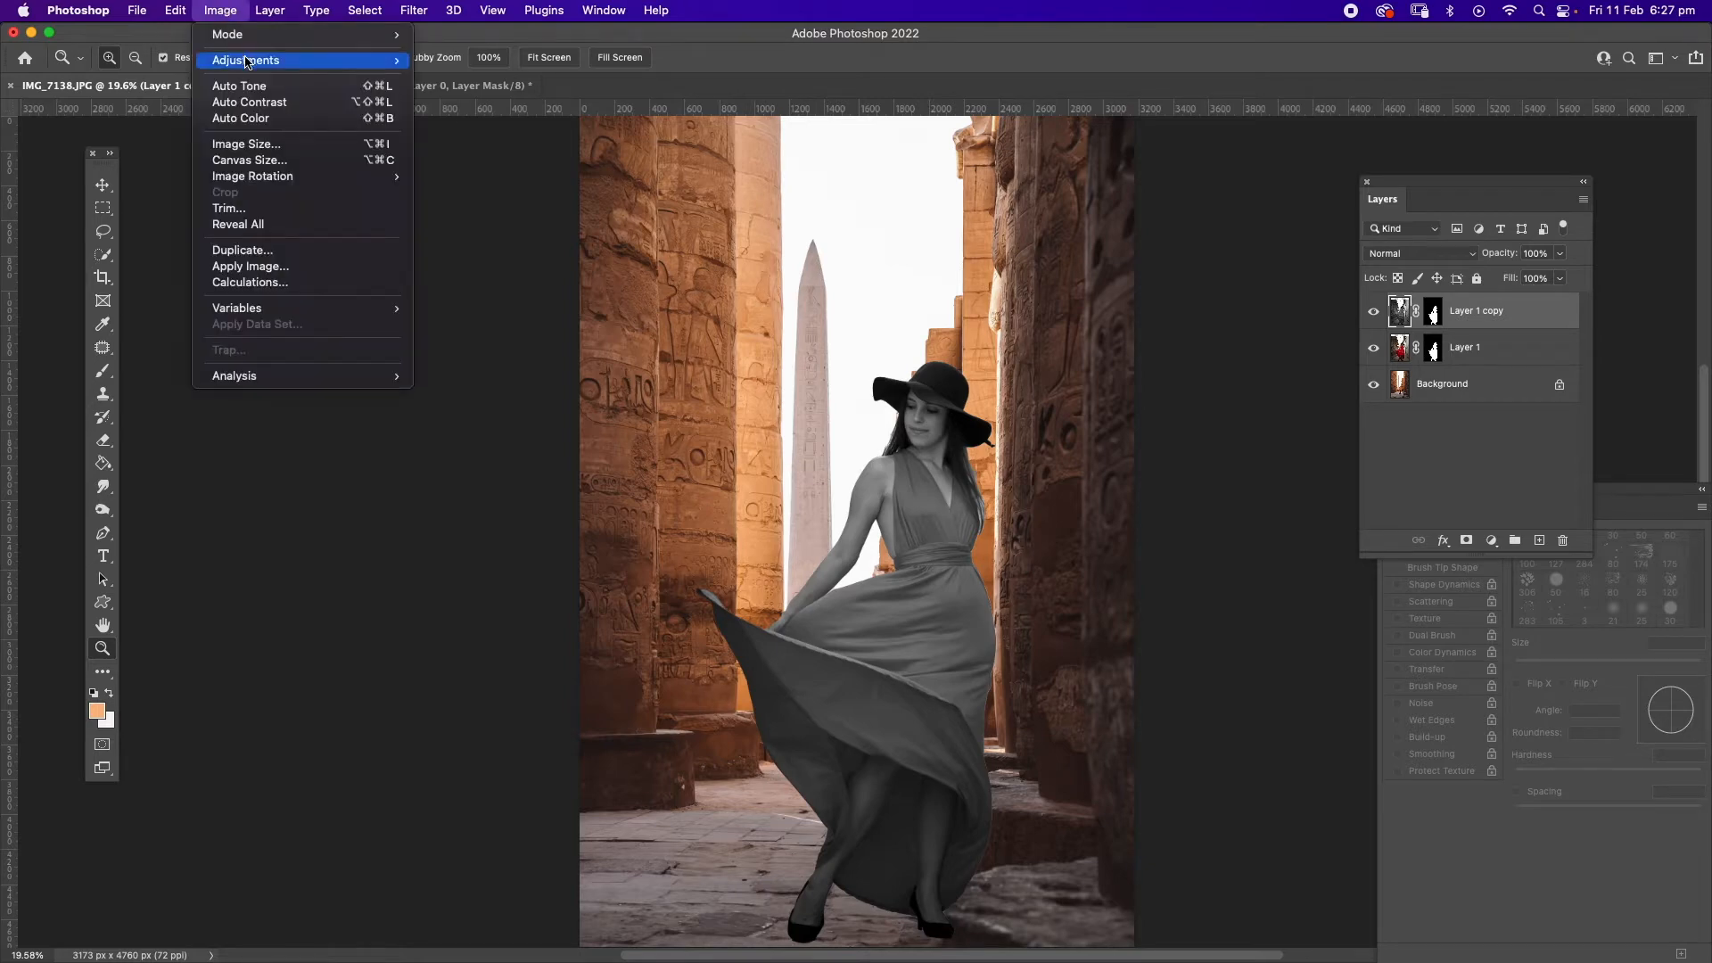
mouse_move(234, 34)
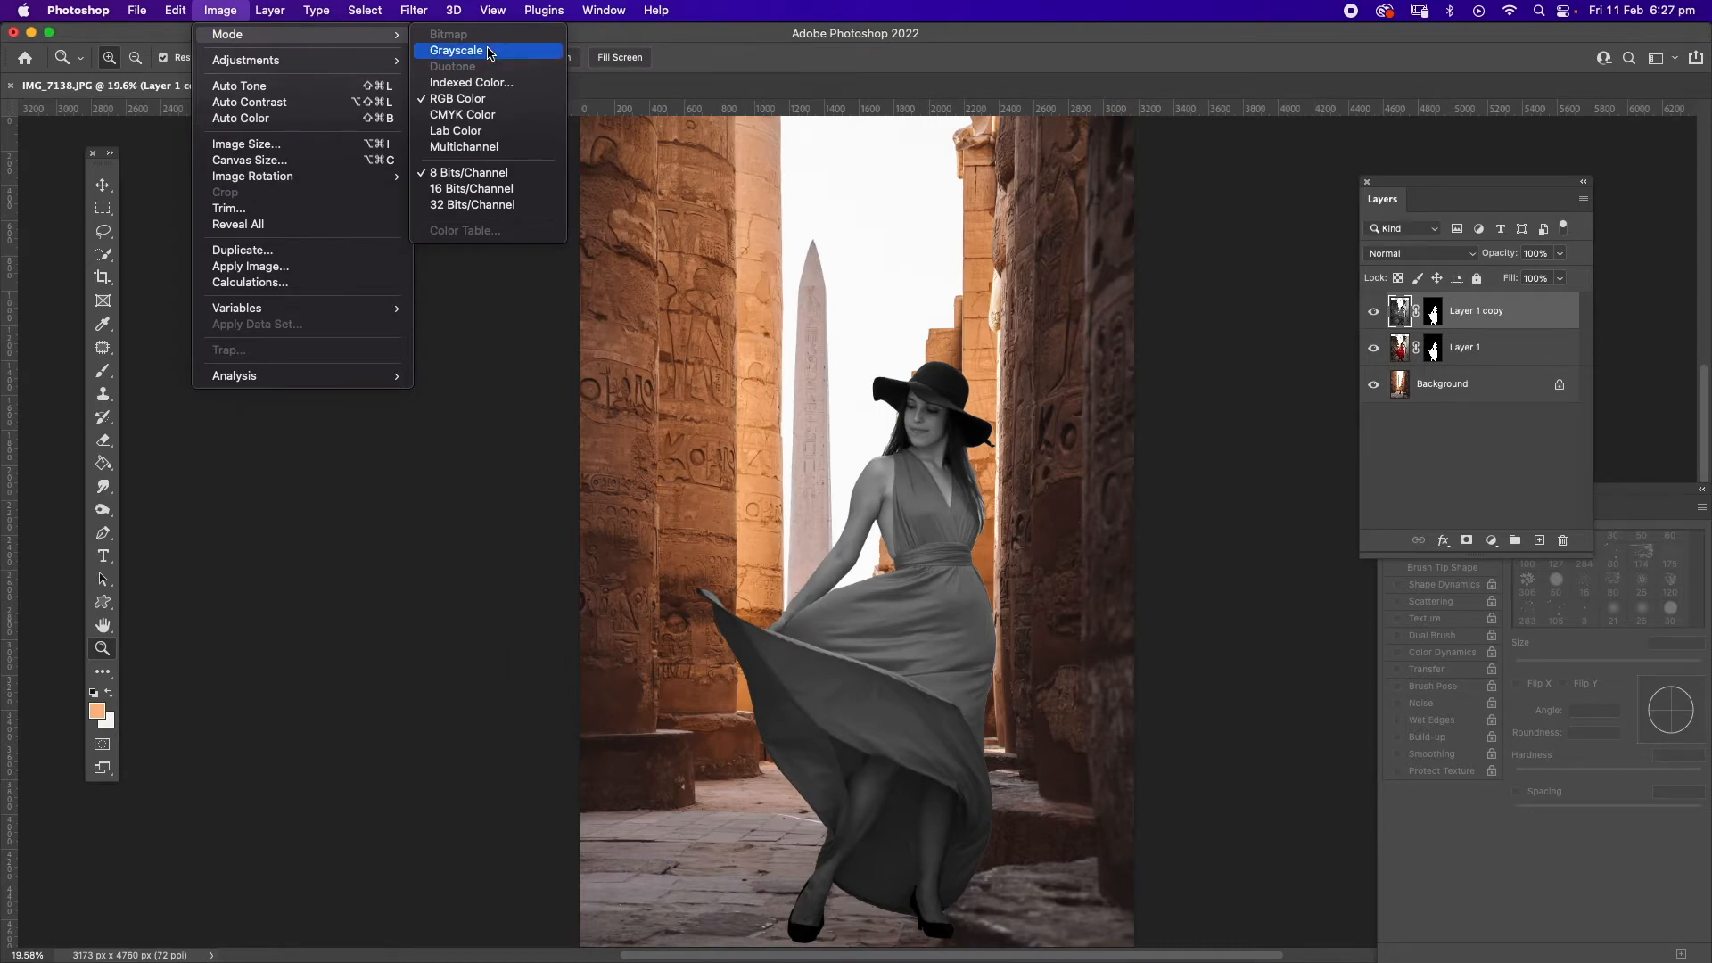
click(490, 51)
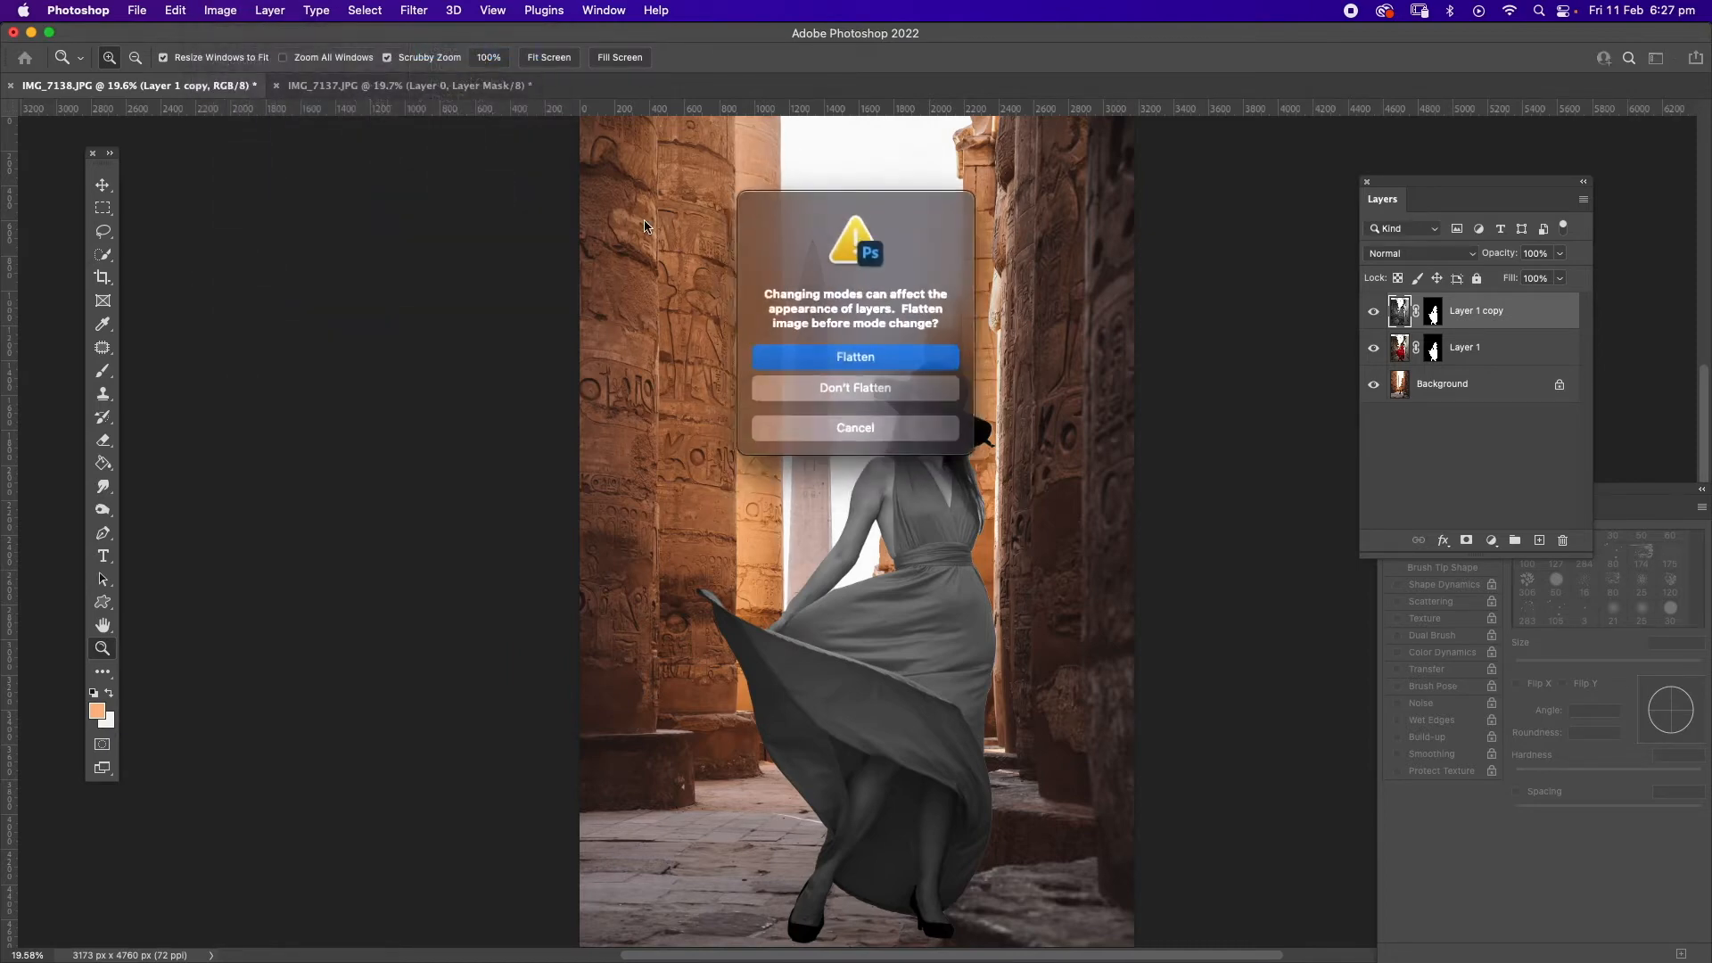
click(883, 388)
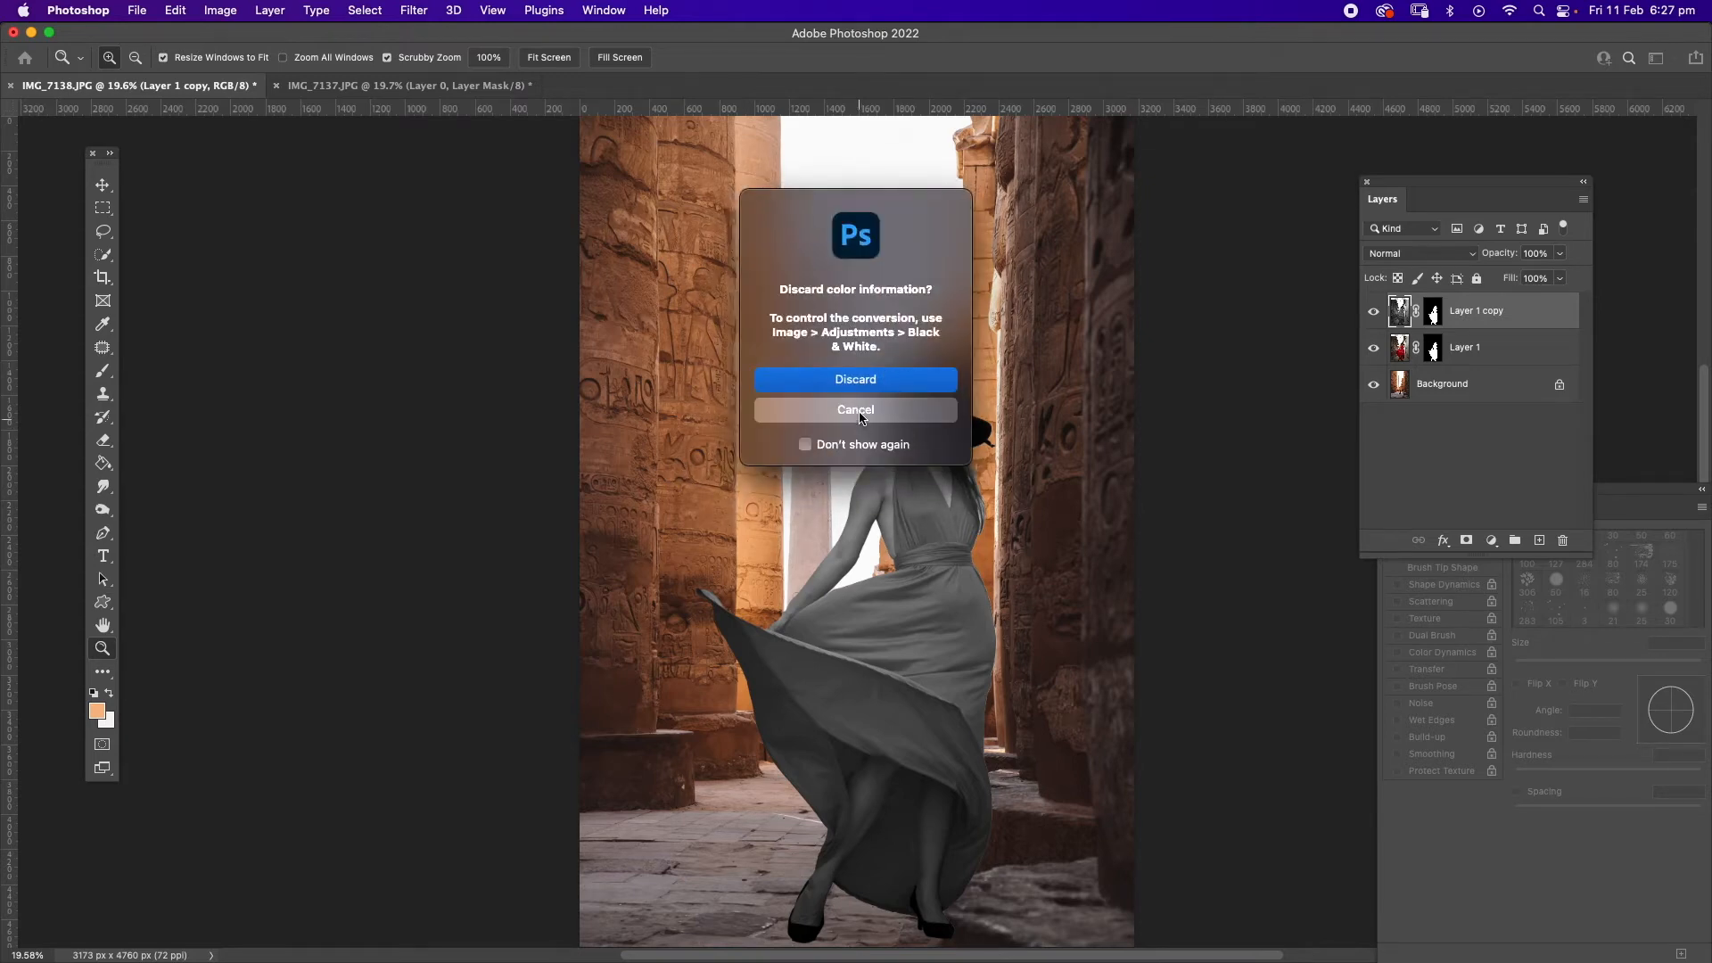
click(861, 415)
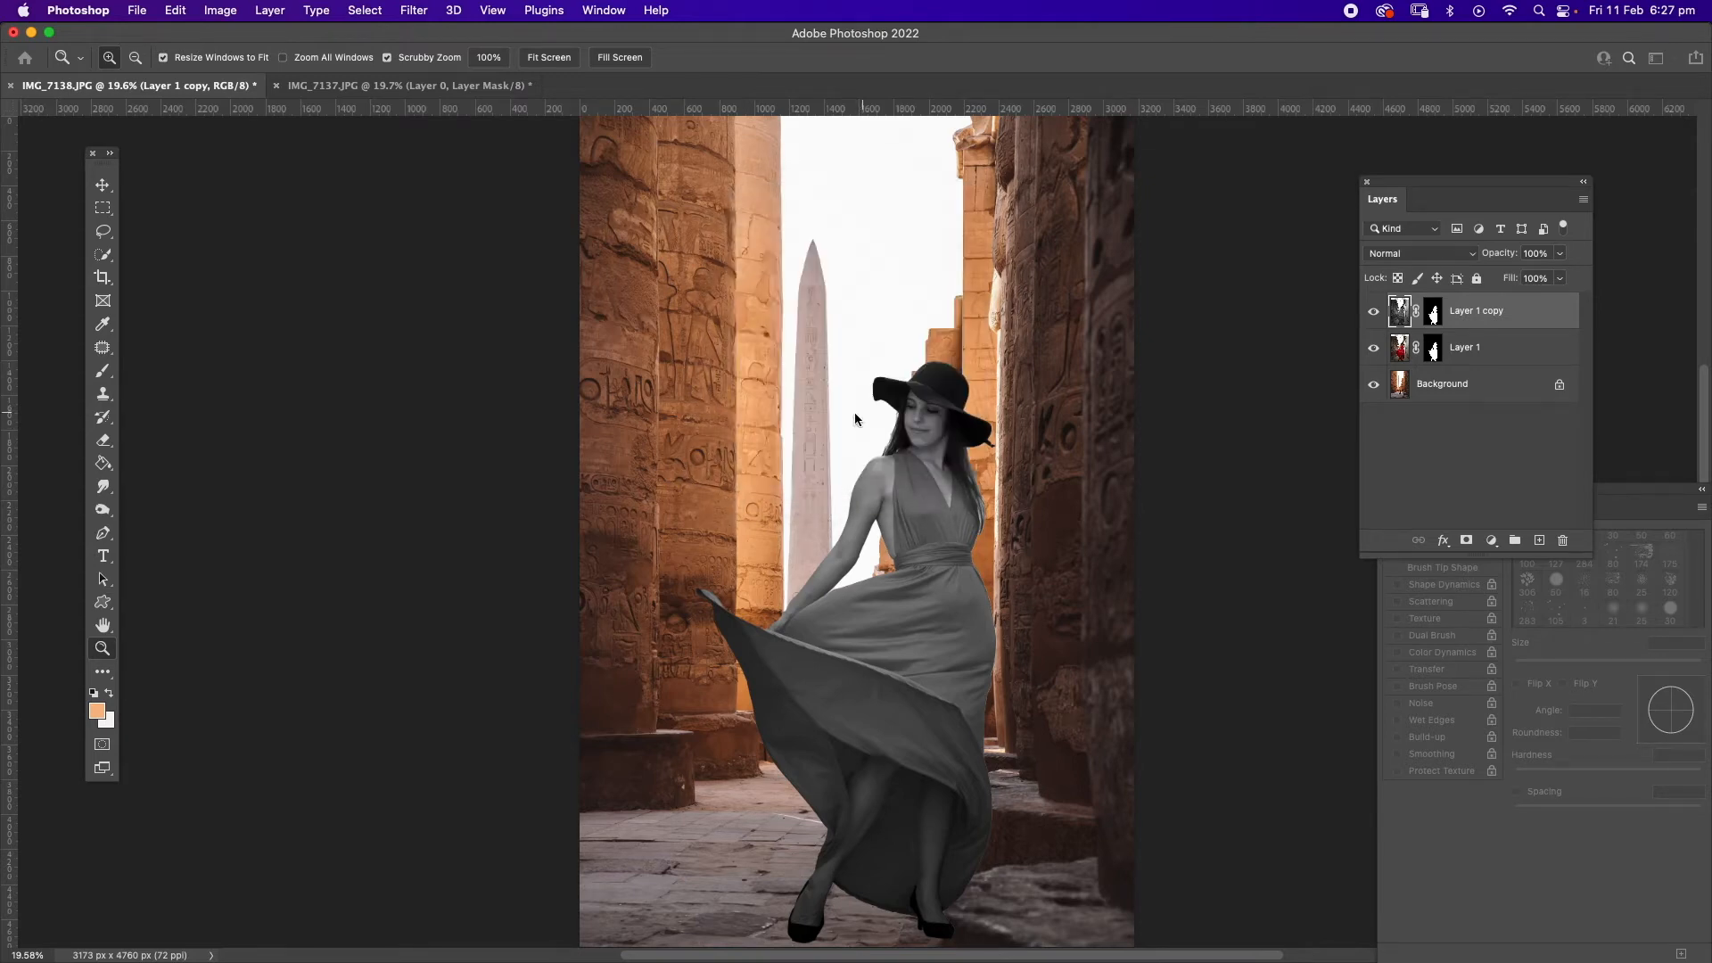
Convert the desaturated Layer 1 copy to a smart object and rasterize it so its mask is baked in.
right_click(1528, 315)
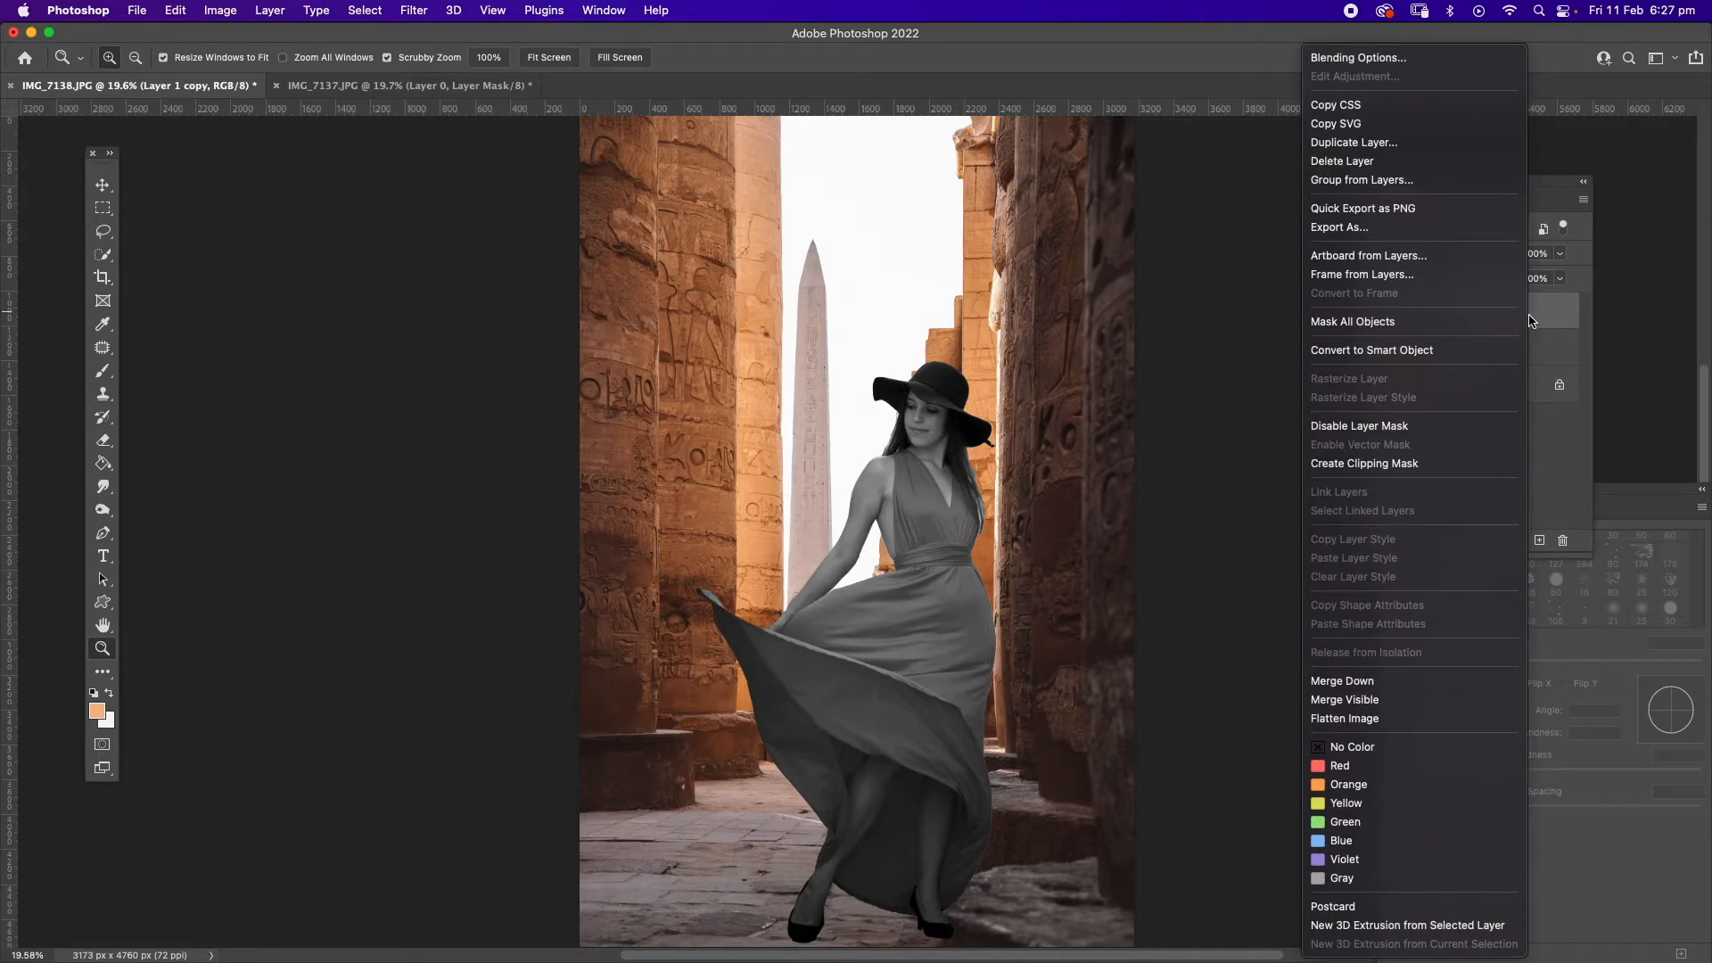
click(1433, 354)
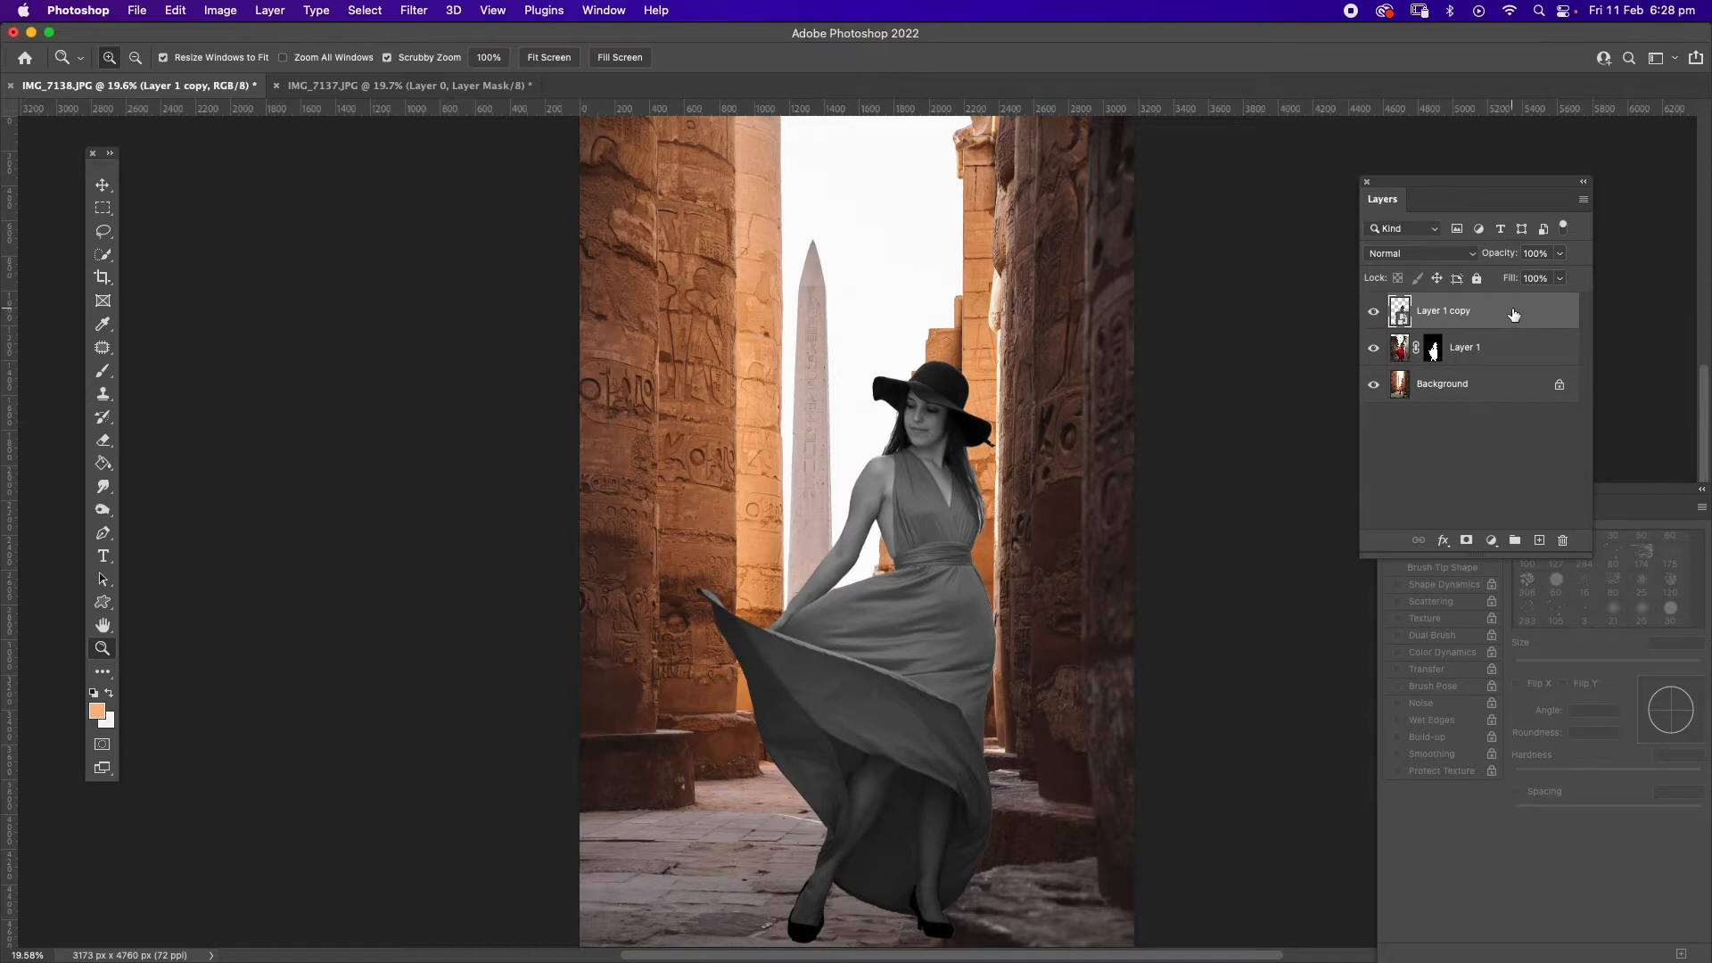
right_click(1520, 319)
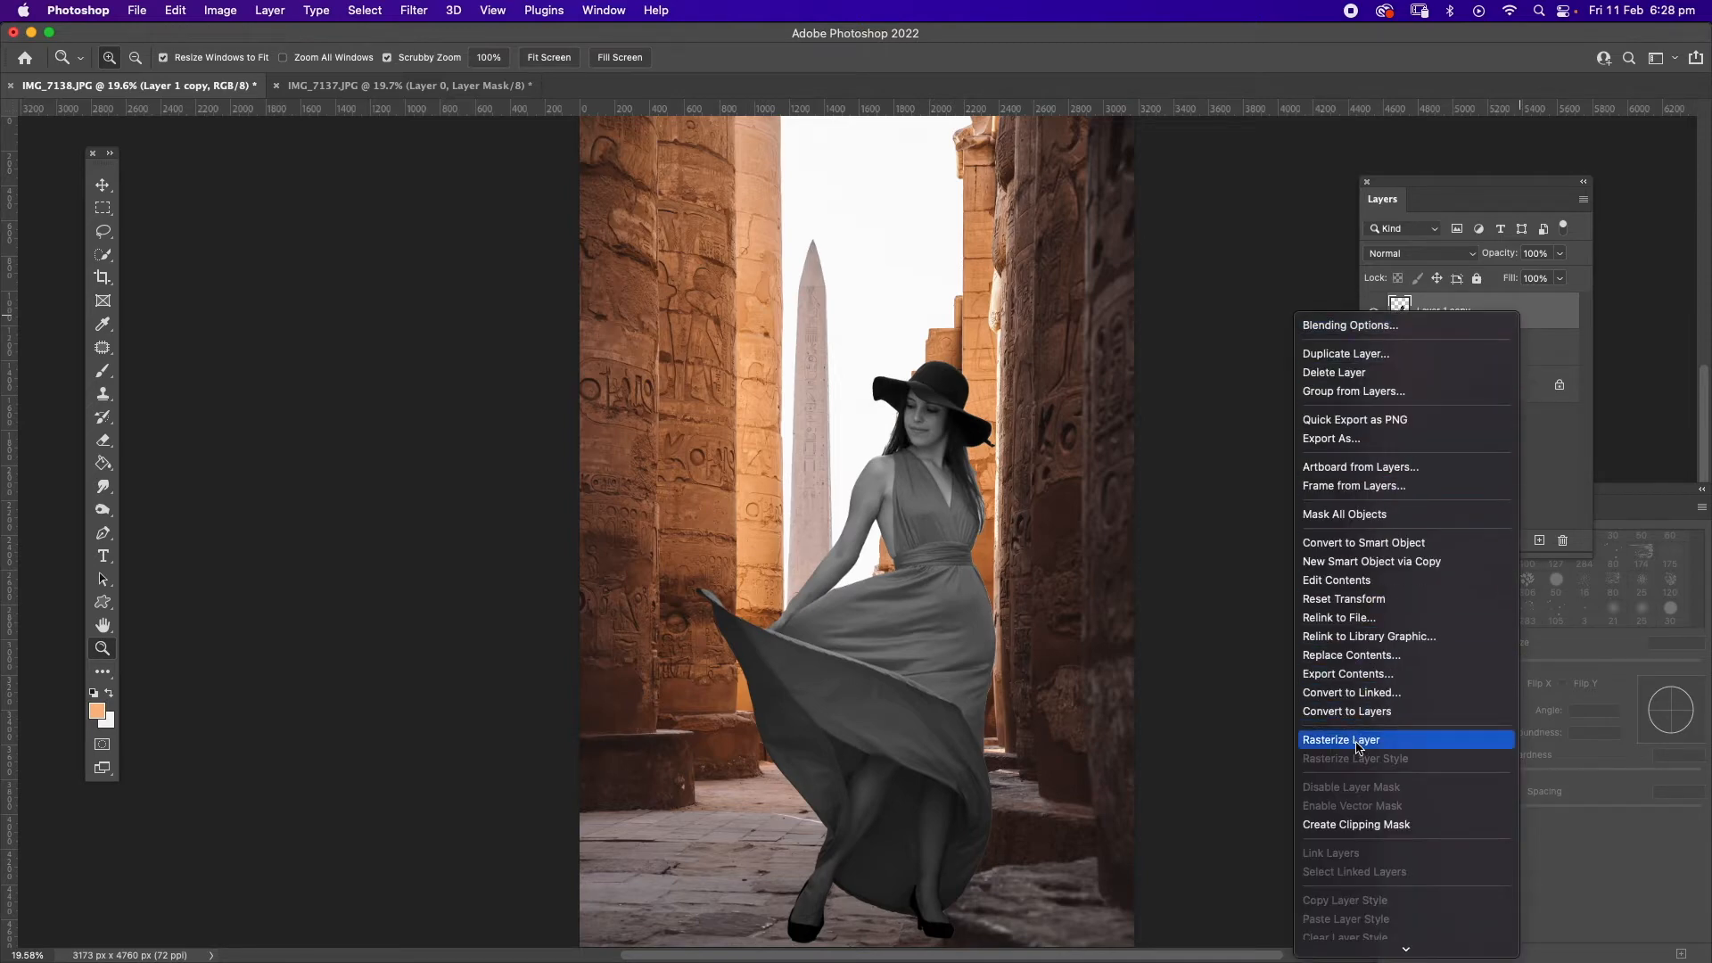
key(Return)
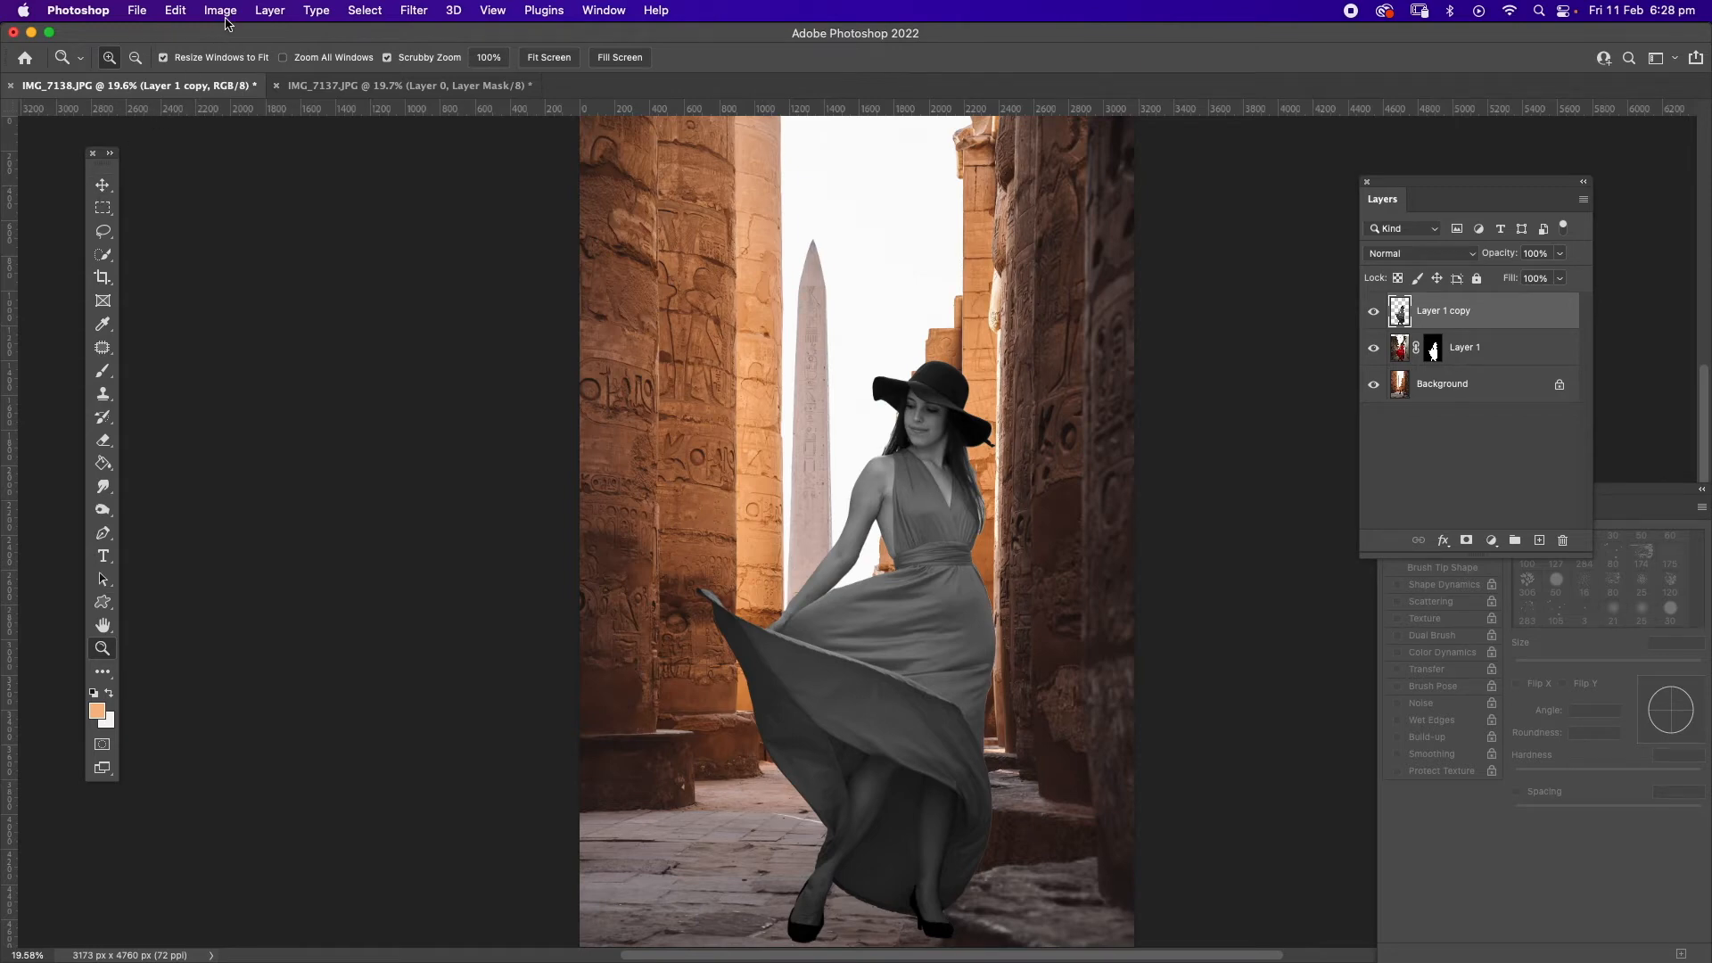
Turn the desaturated Layer 1 copy into a black silhouette by applying an Exposure adjustment of -20.00.
click(229, 12)
mouse_move(268, 59)
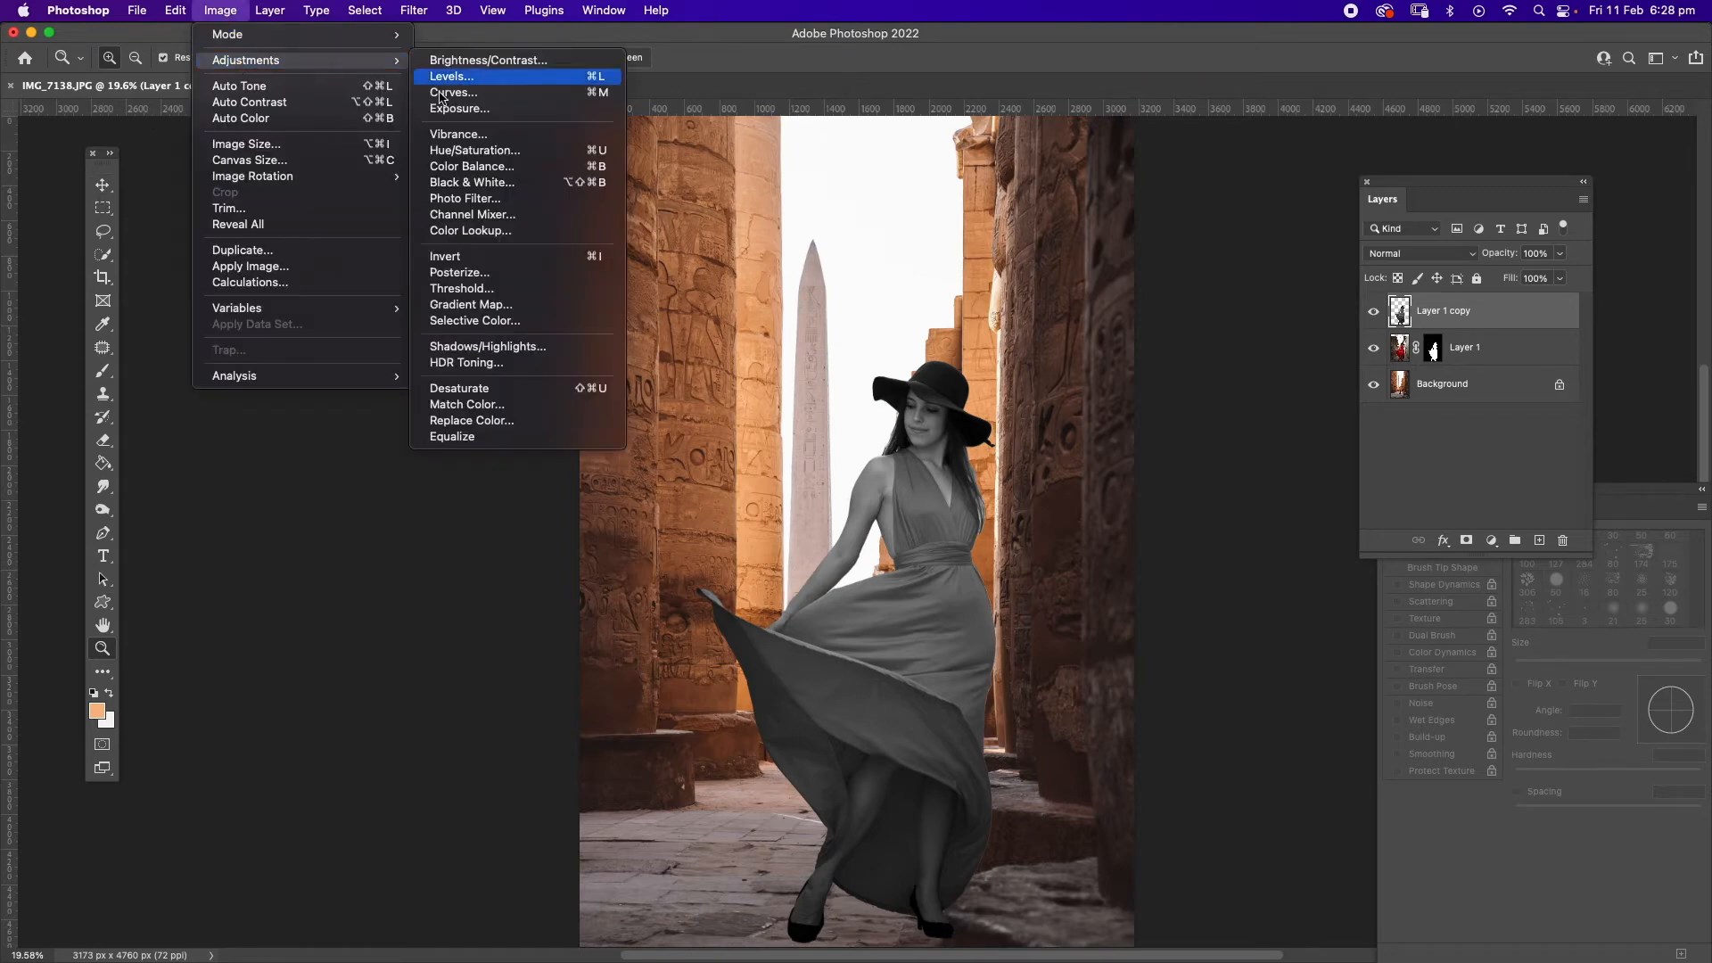
click(476, 108)
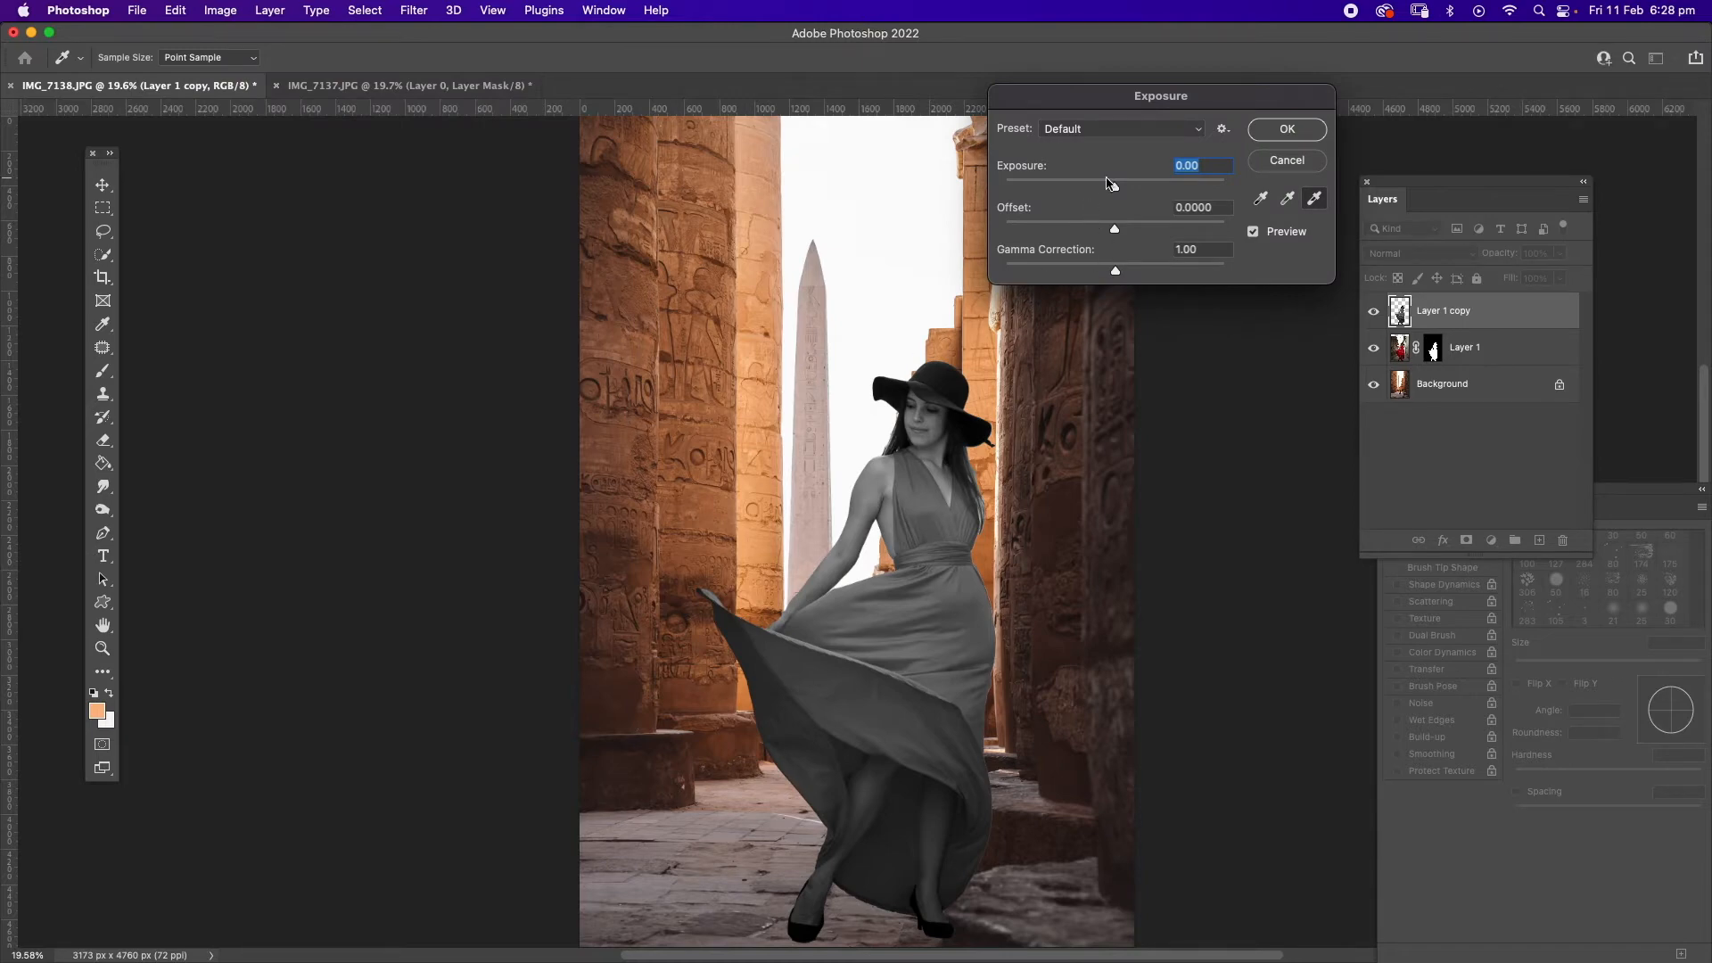
drag(1115, 190, 1003, 186)
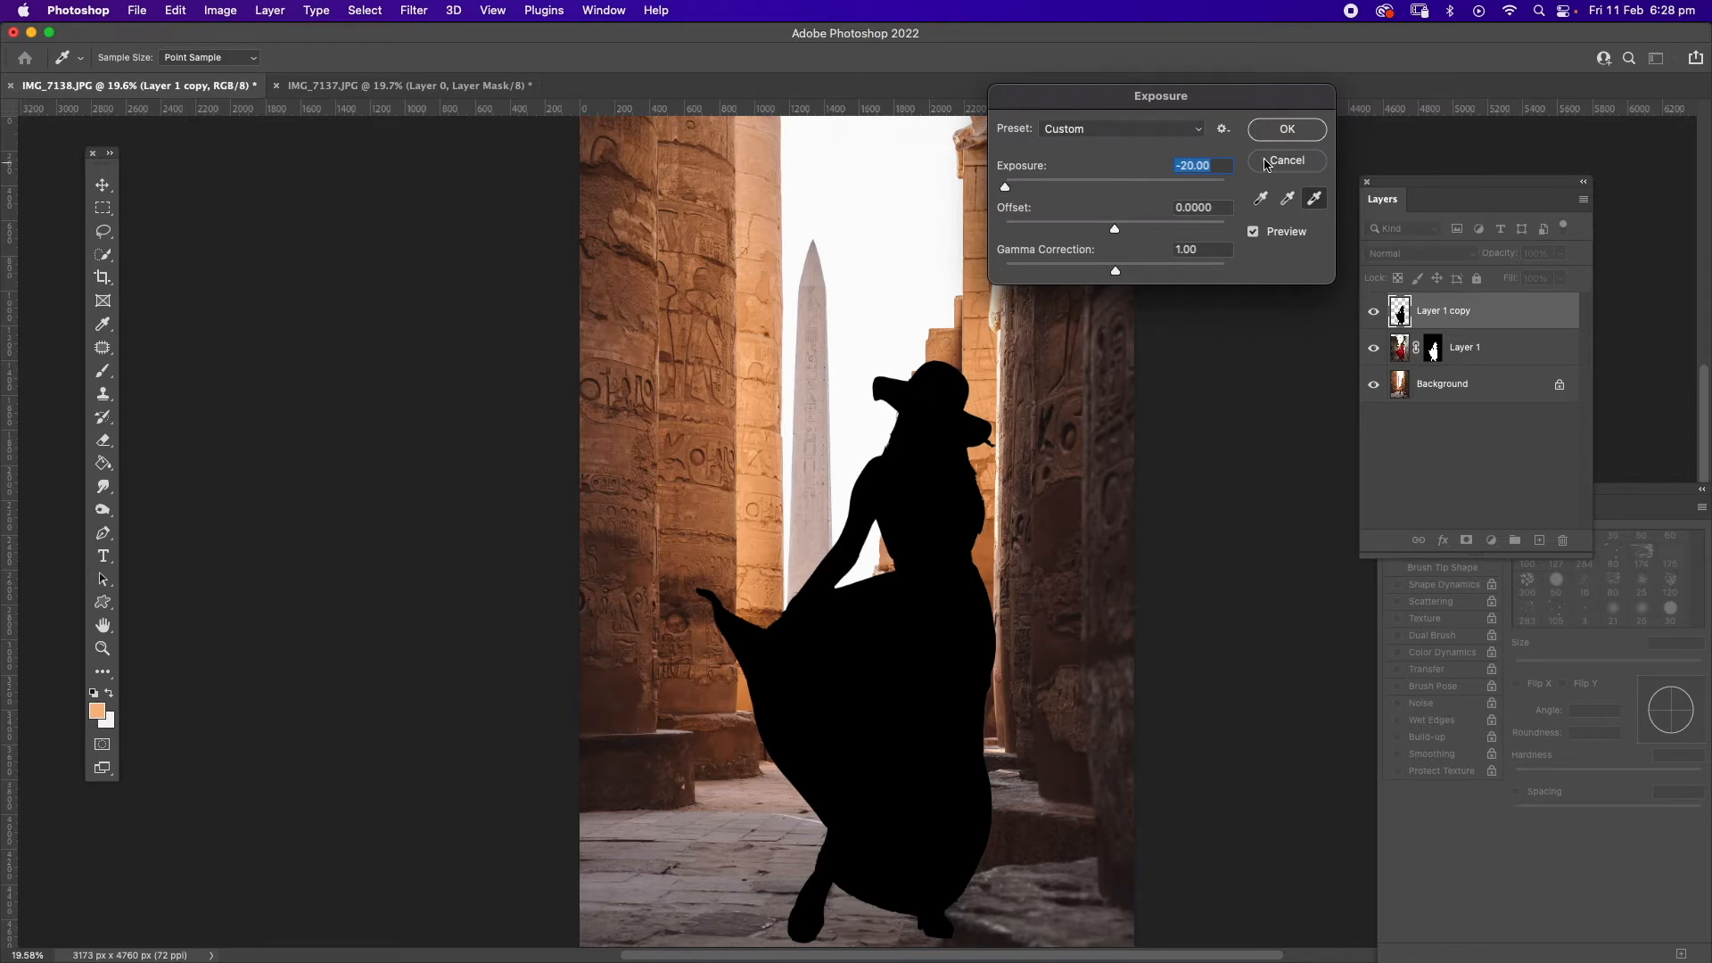
click(1287, 129)
key(z)
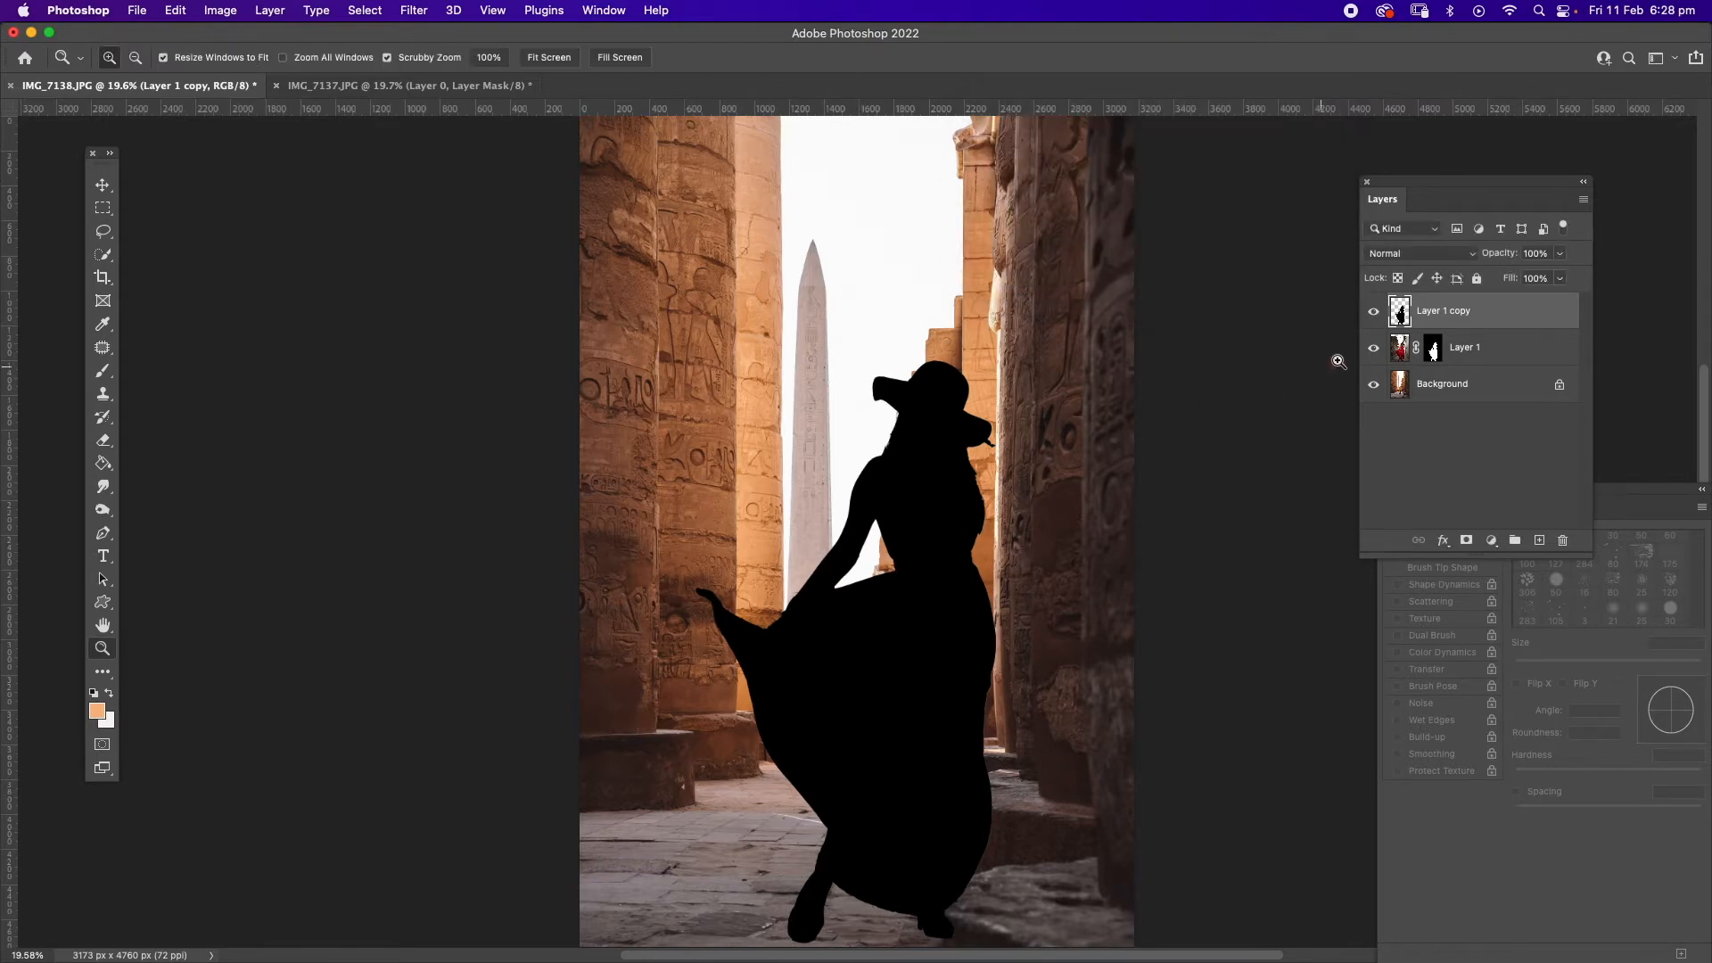
Compare the scene with Layer 1 and the silhouette layer hidden and shown.
click(1373, 353)
click(1374, 312)
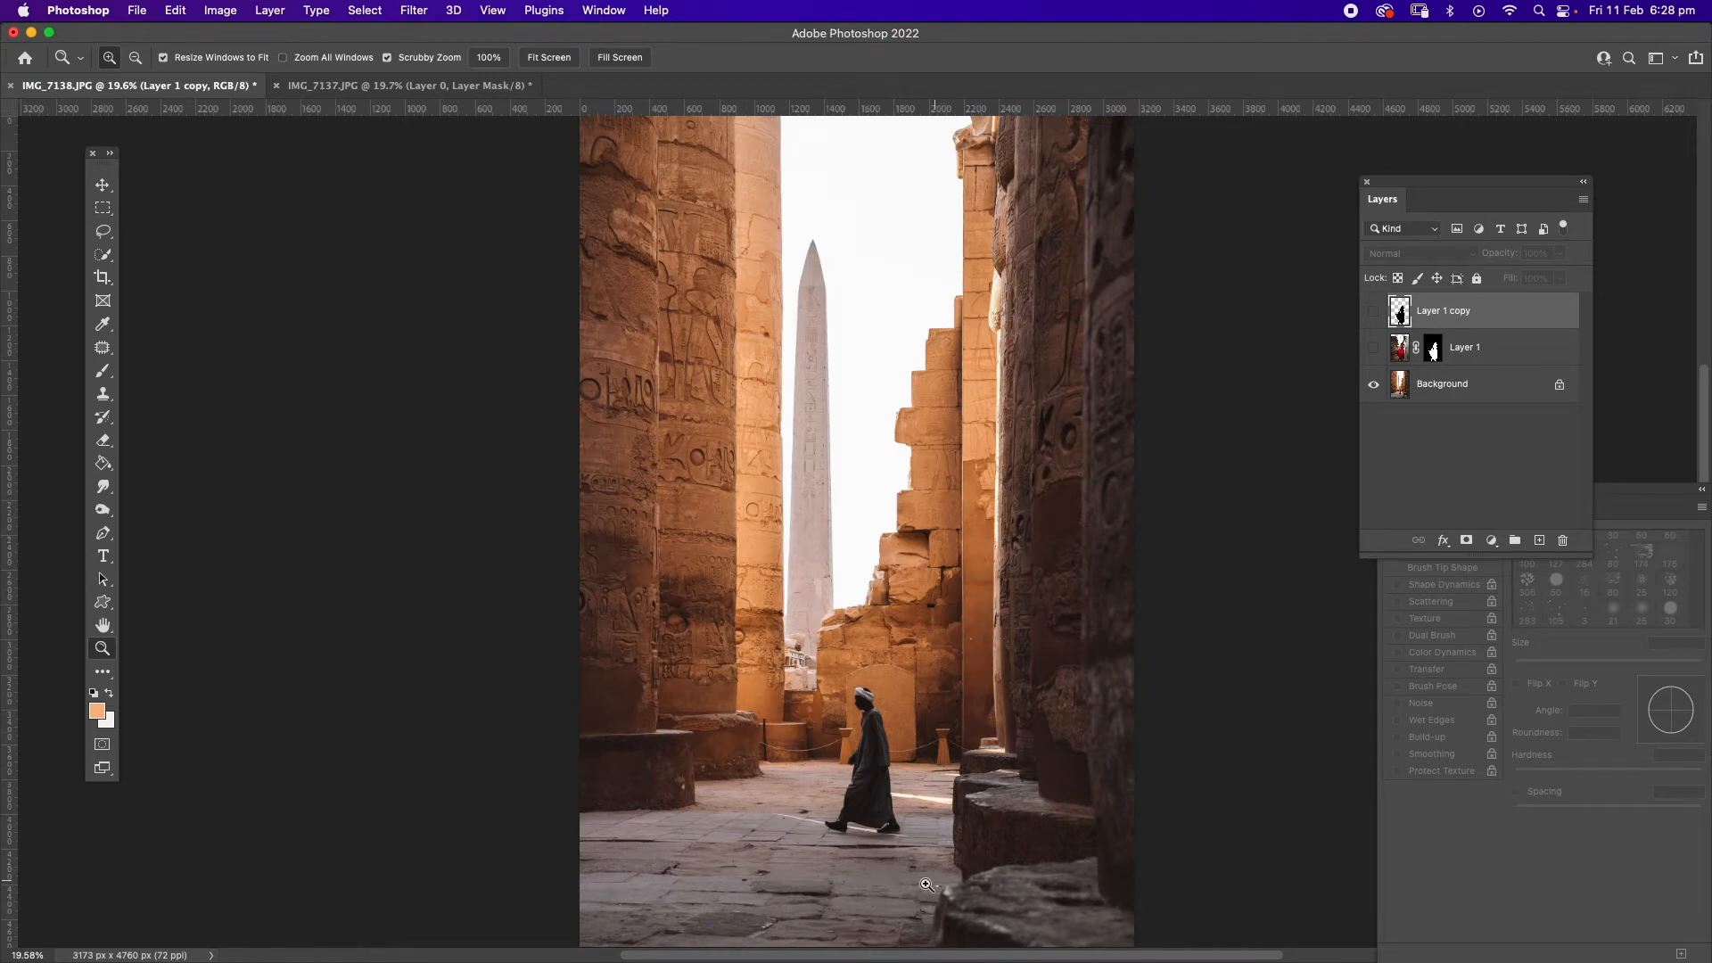
click(1373, 348)
click(1374, 312)
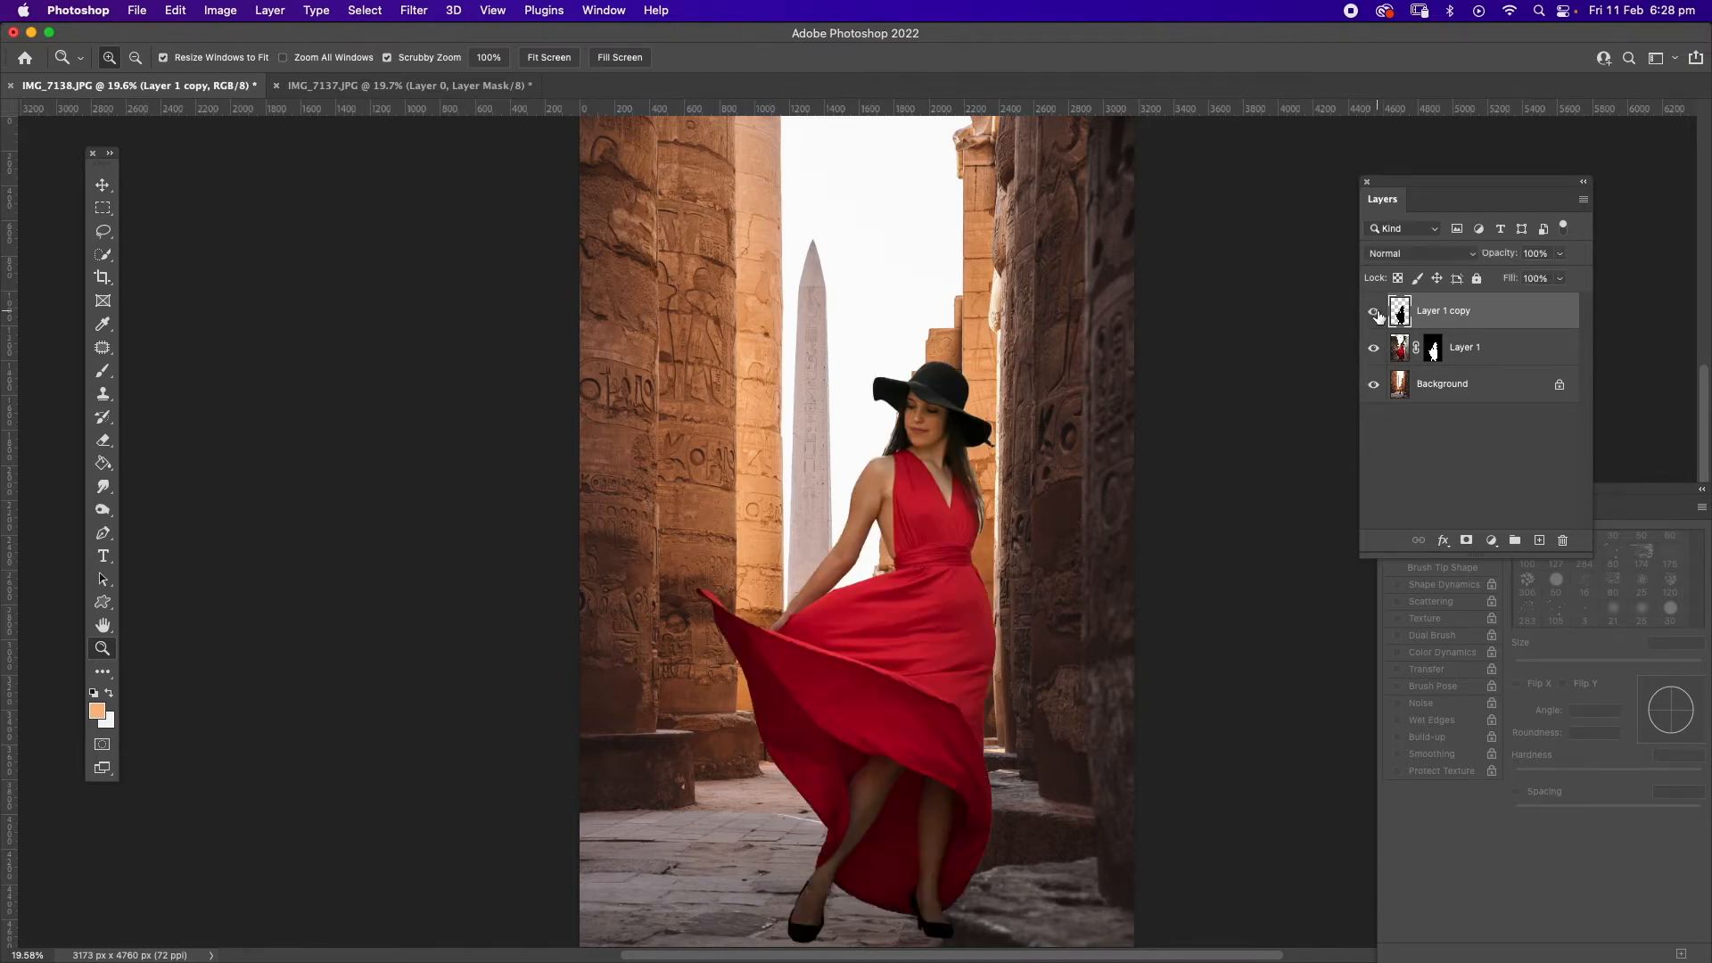
click(1374, 312)
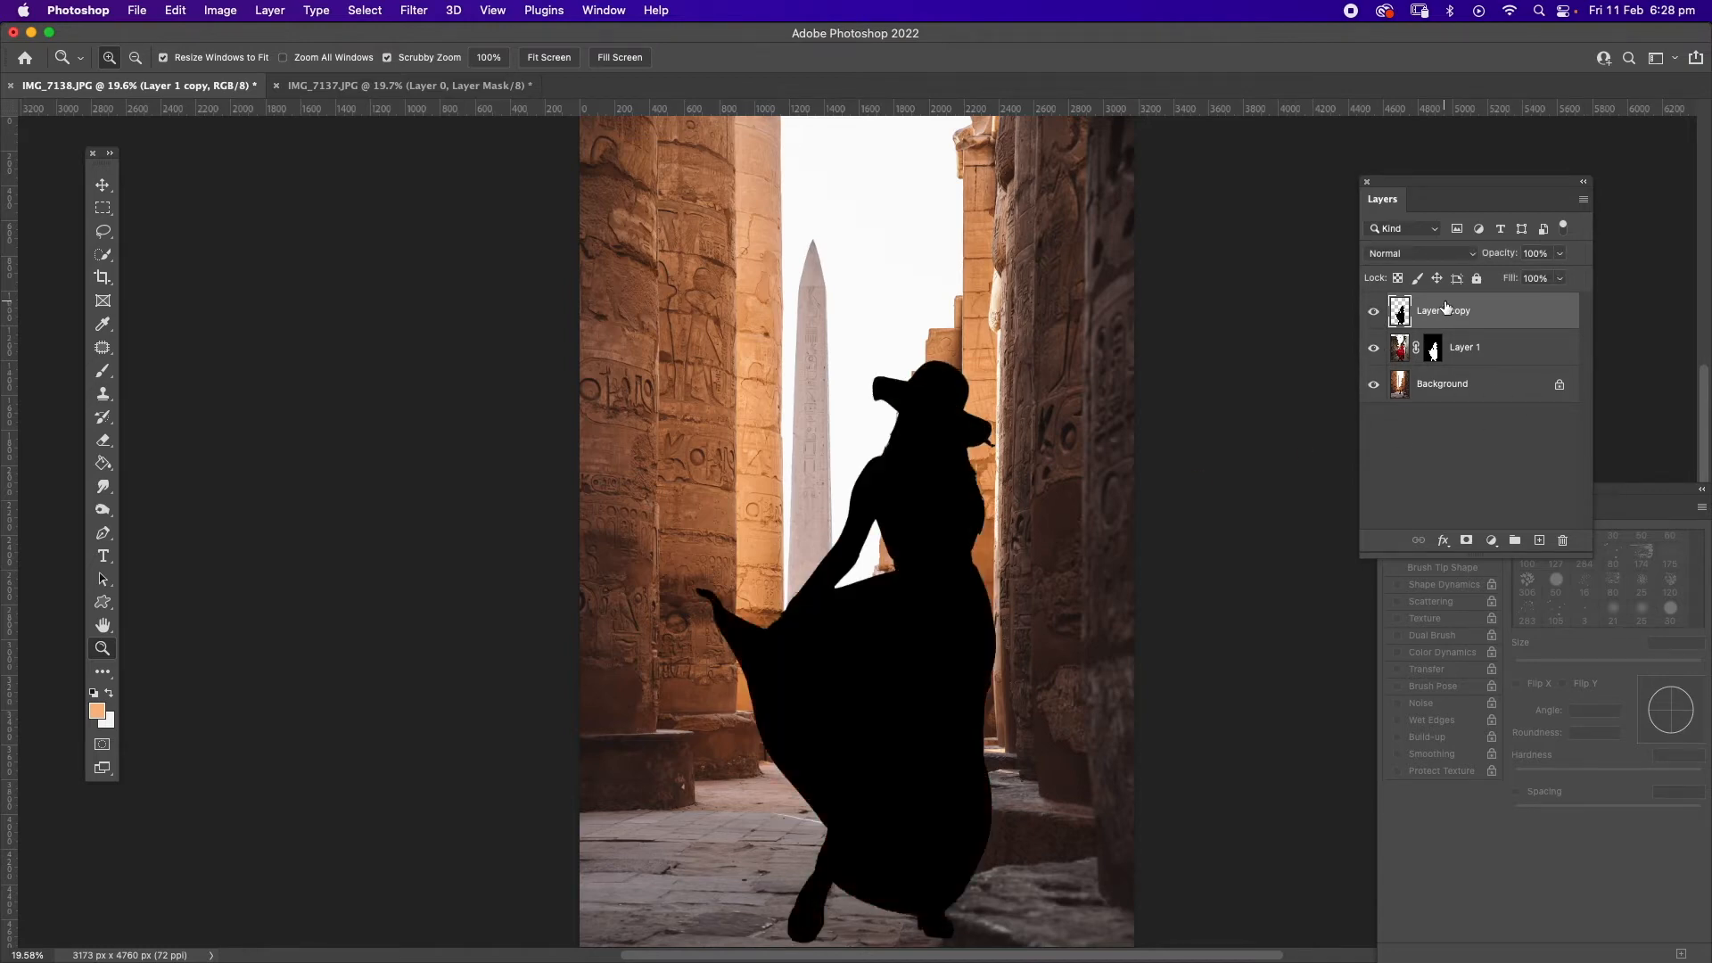
Distort the silhouette so it lies flat on the paving as a cast shadow stretching left from the woman's feet.
click(103, 187)
click(173, 190)
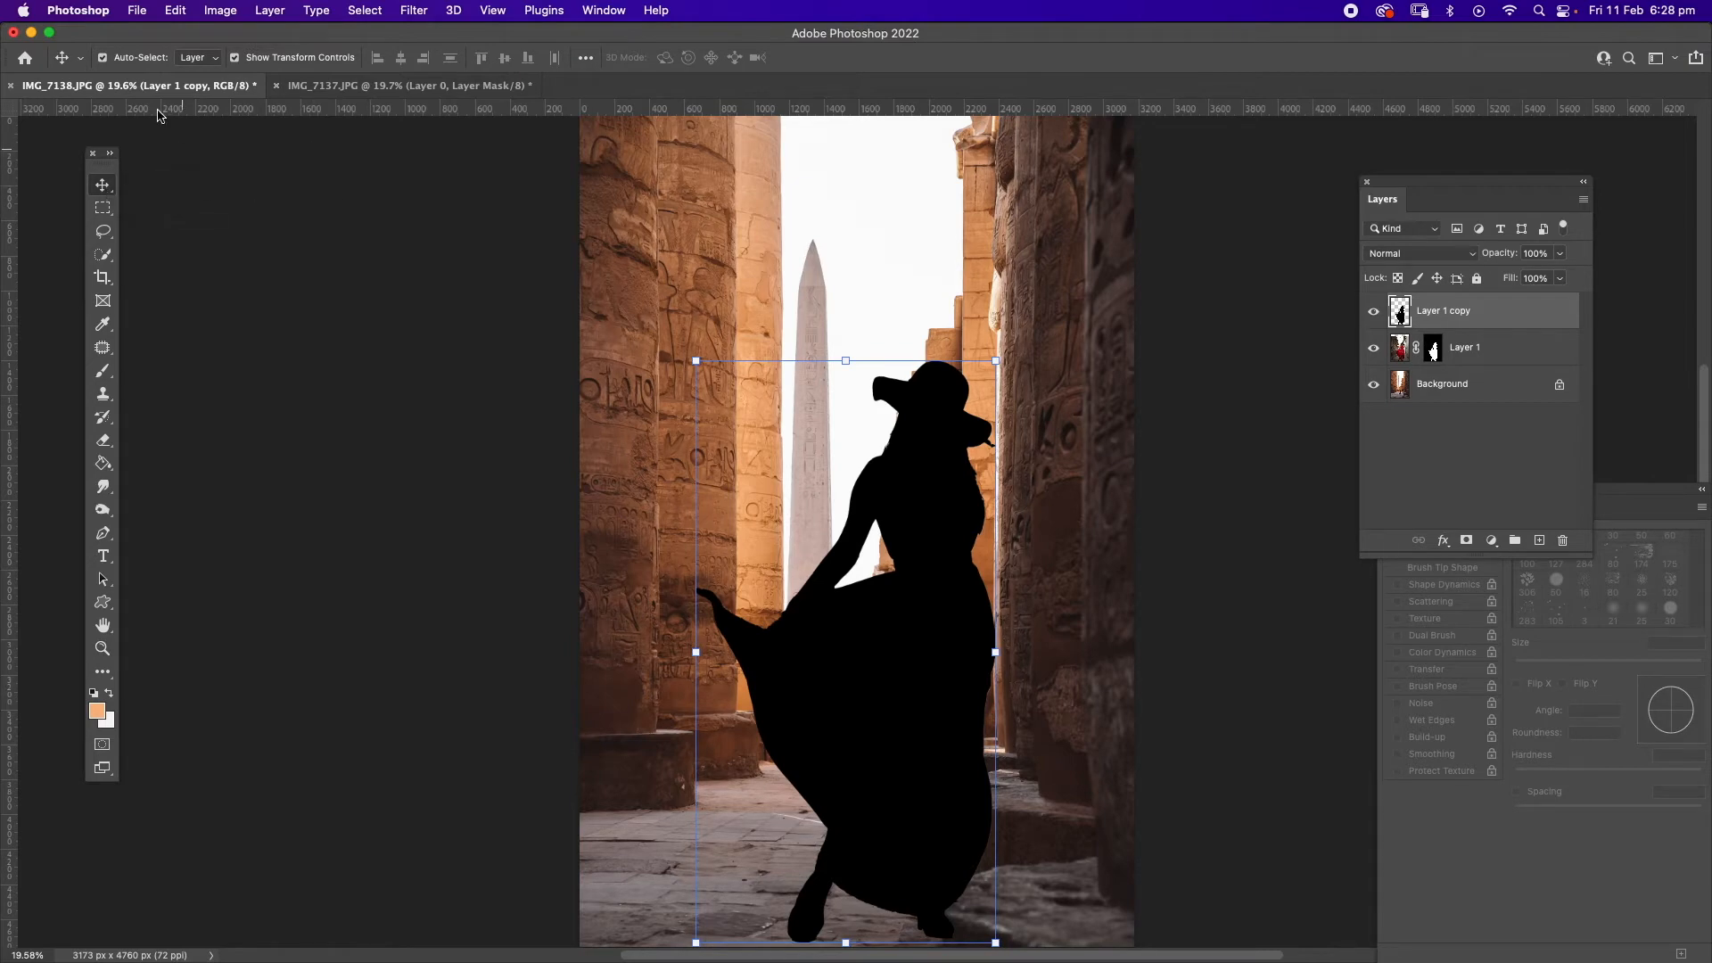
click(176, 10)
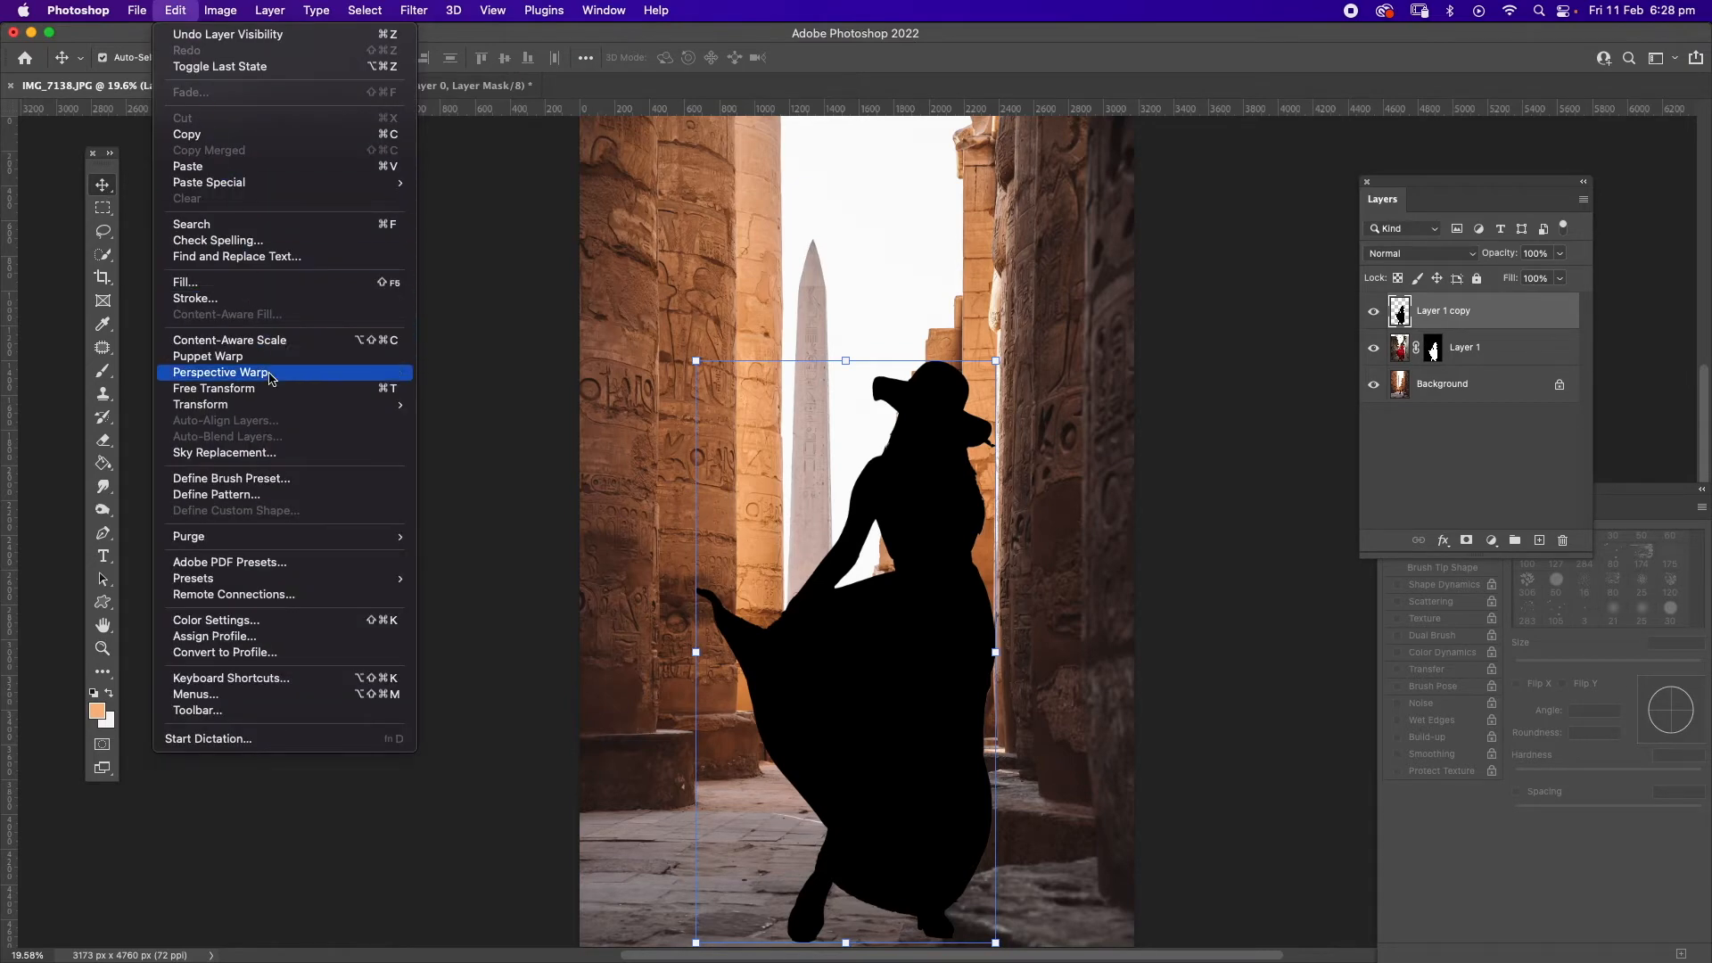
mouse_move(276, 407)
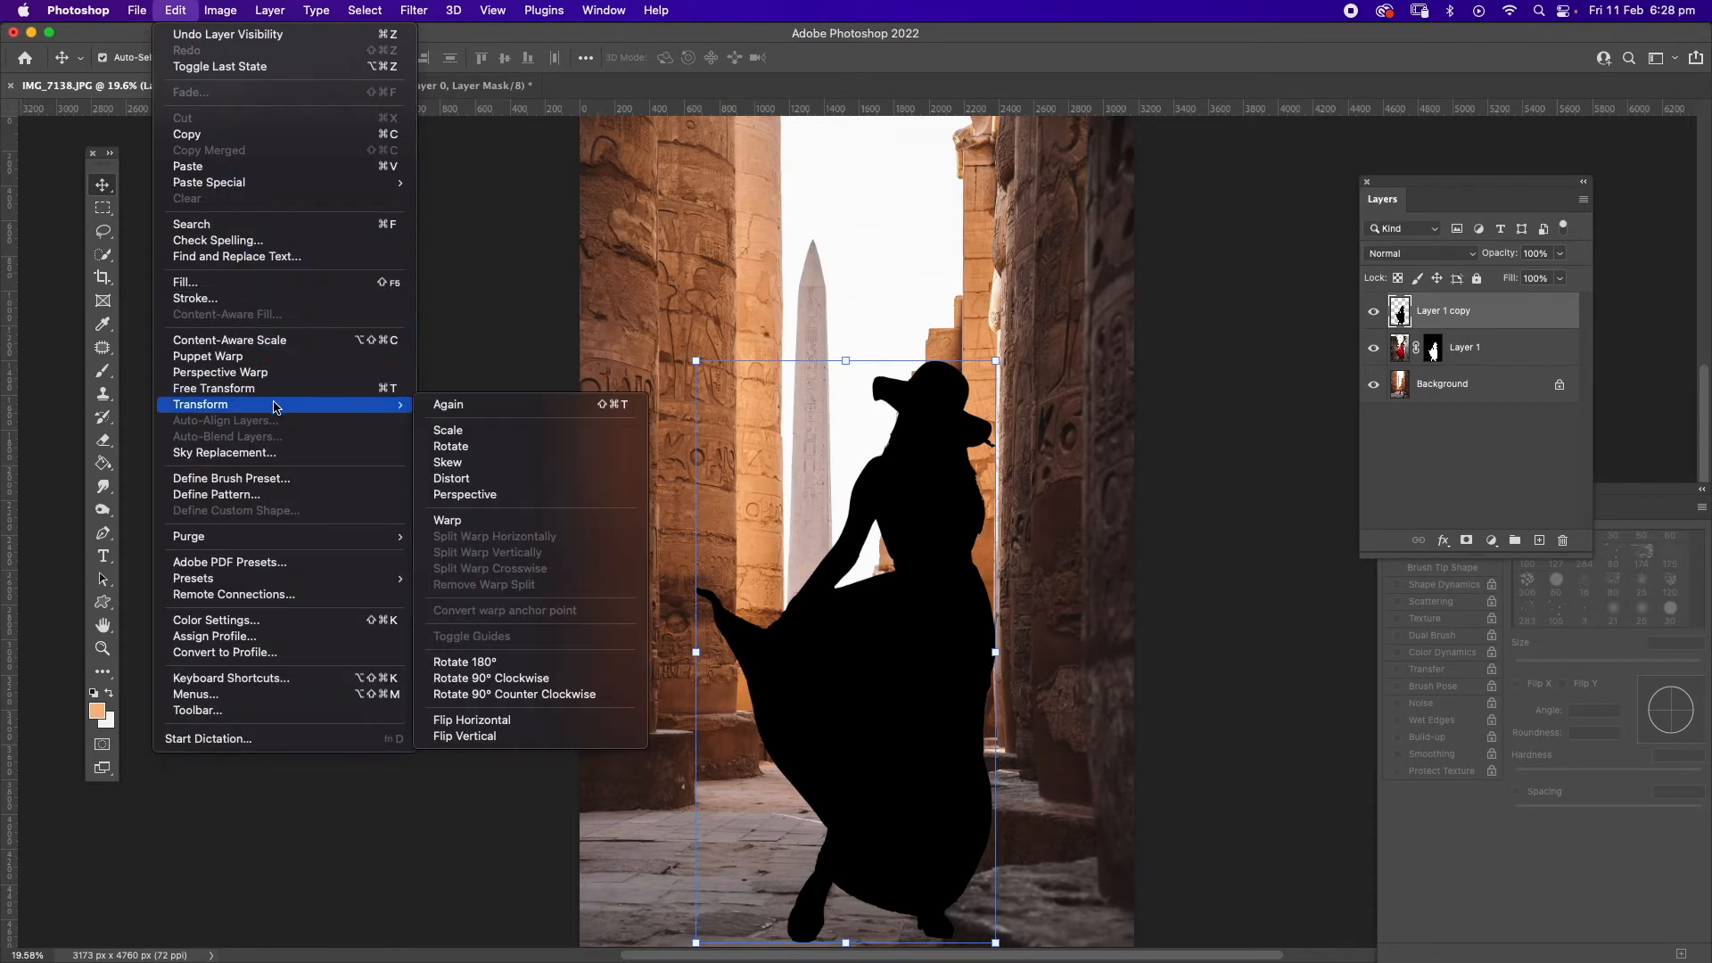
click(488, 482)
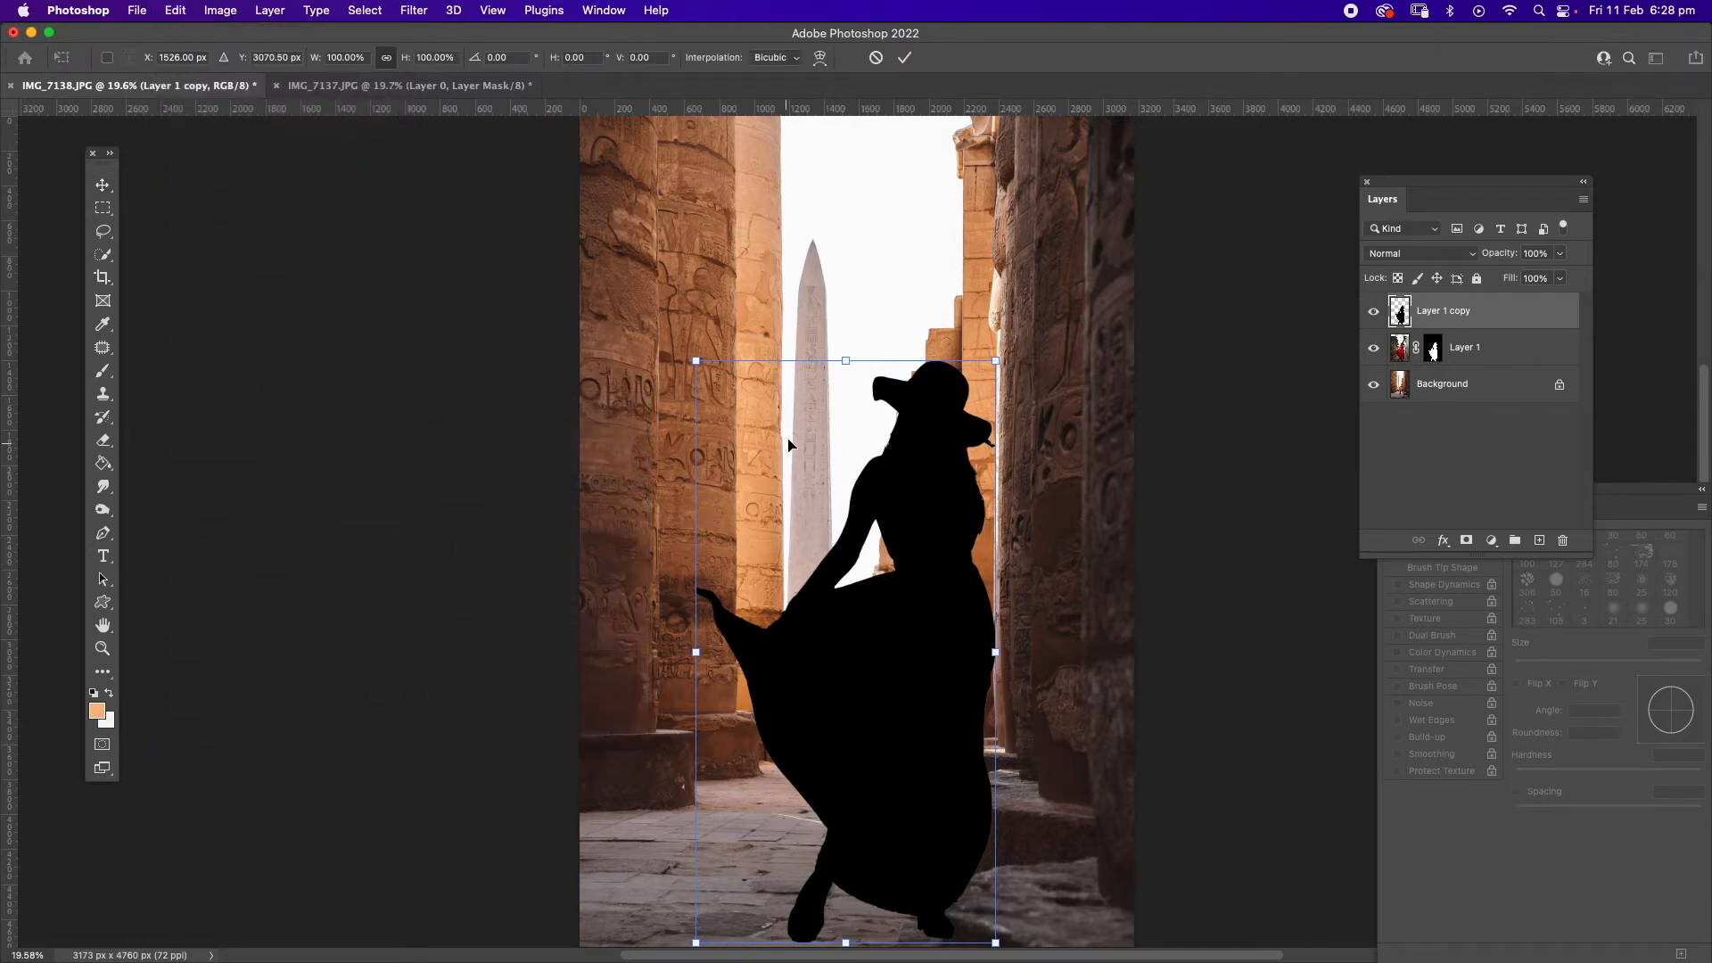
drag(847, 364, 616, 810)
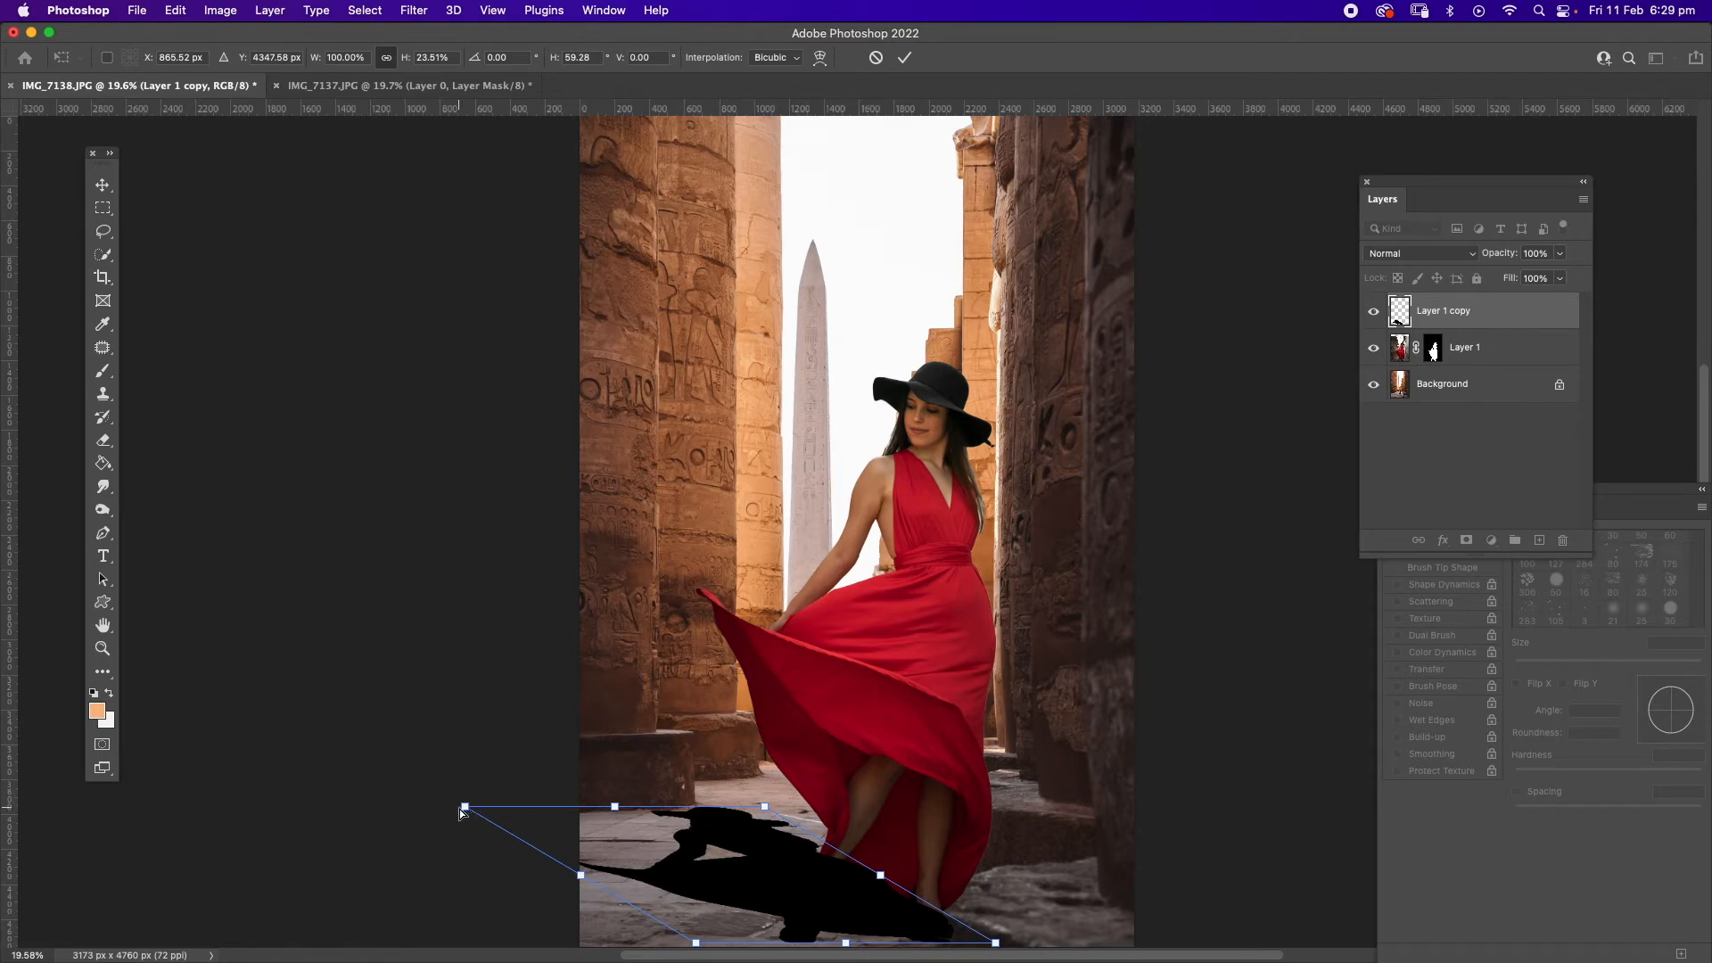
drag(467, 808, 545, 822)
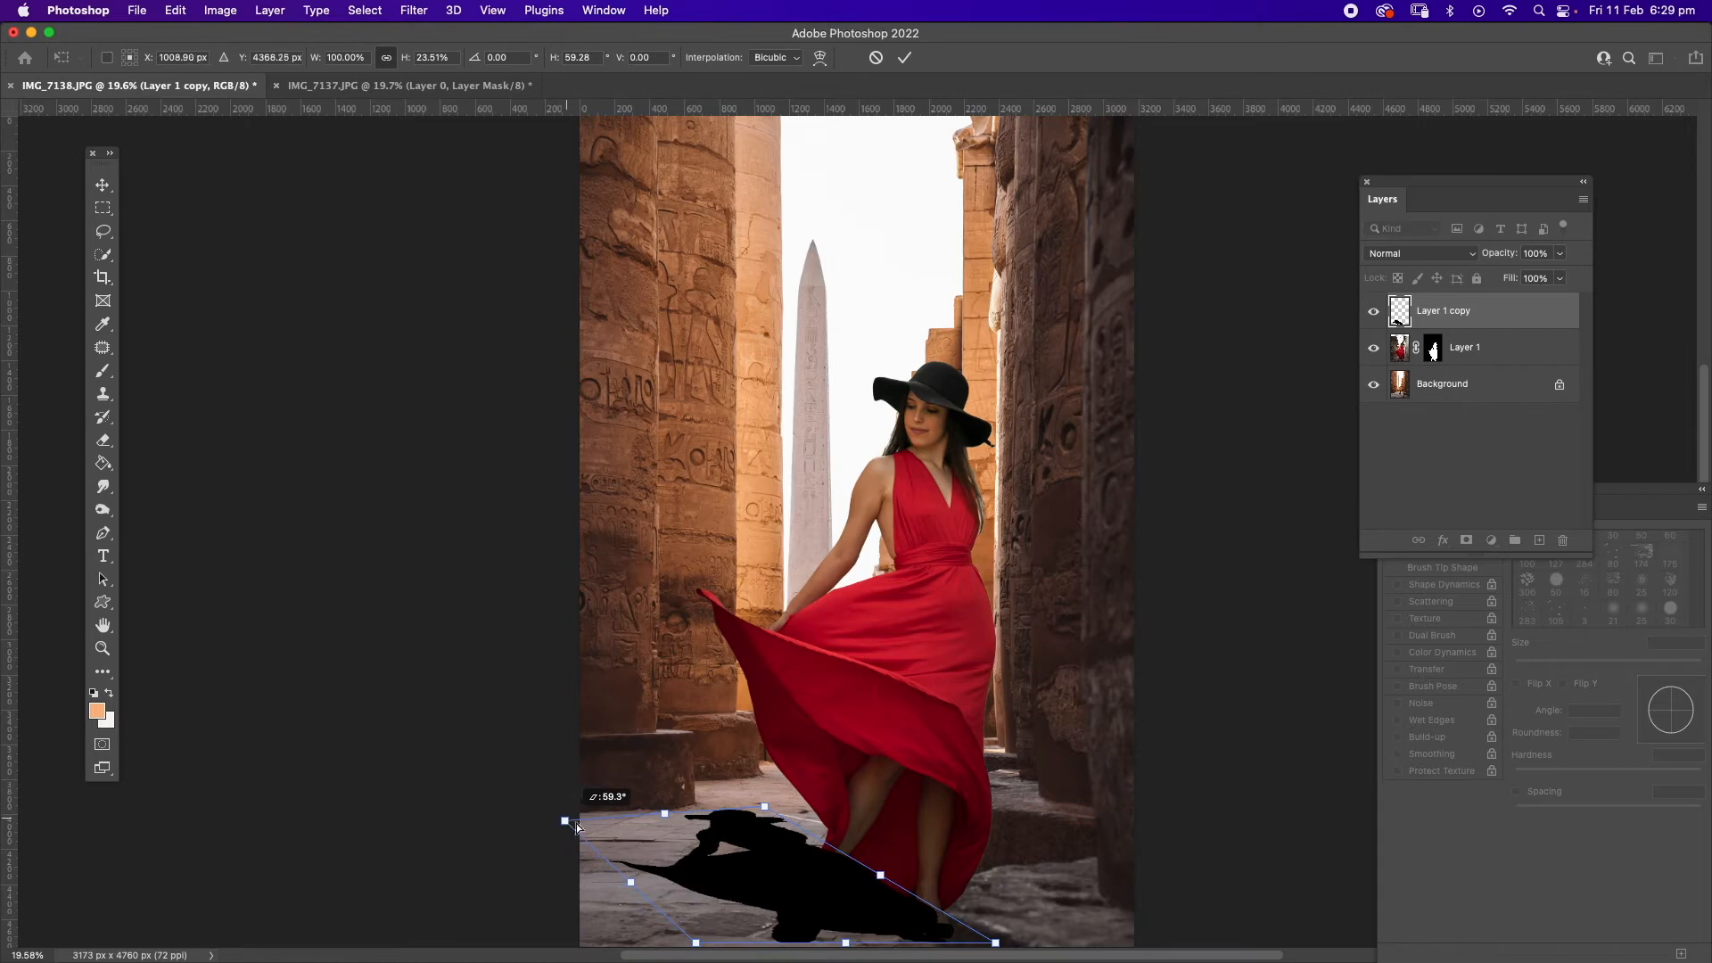
drag(662, 815, 614, 822)
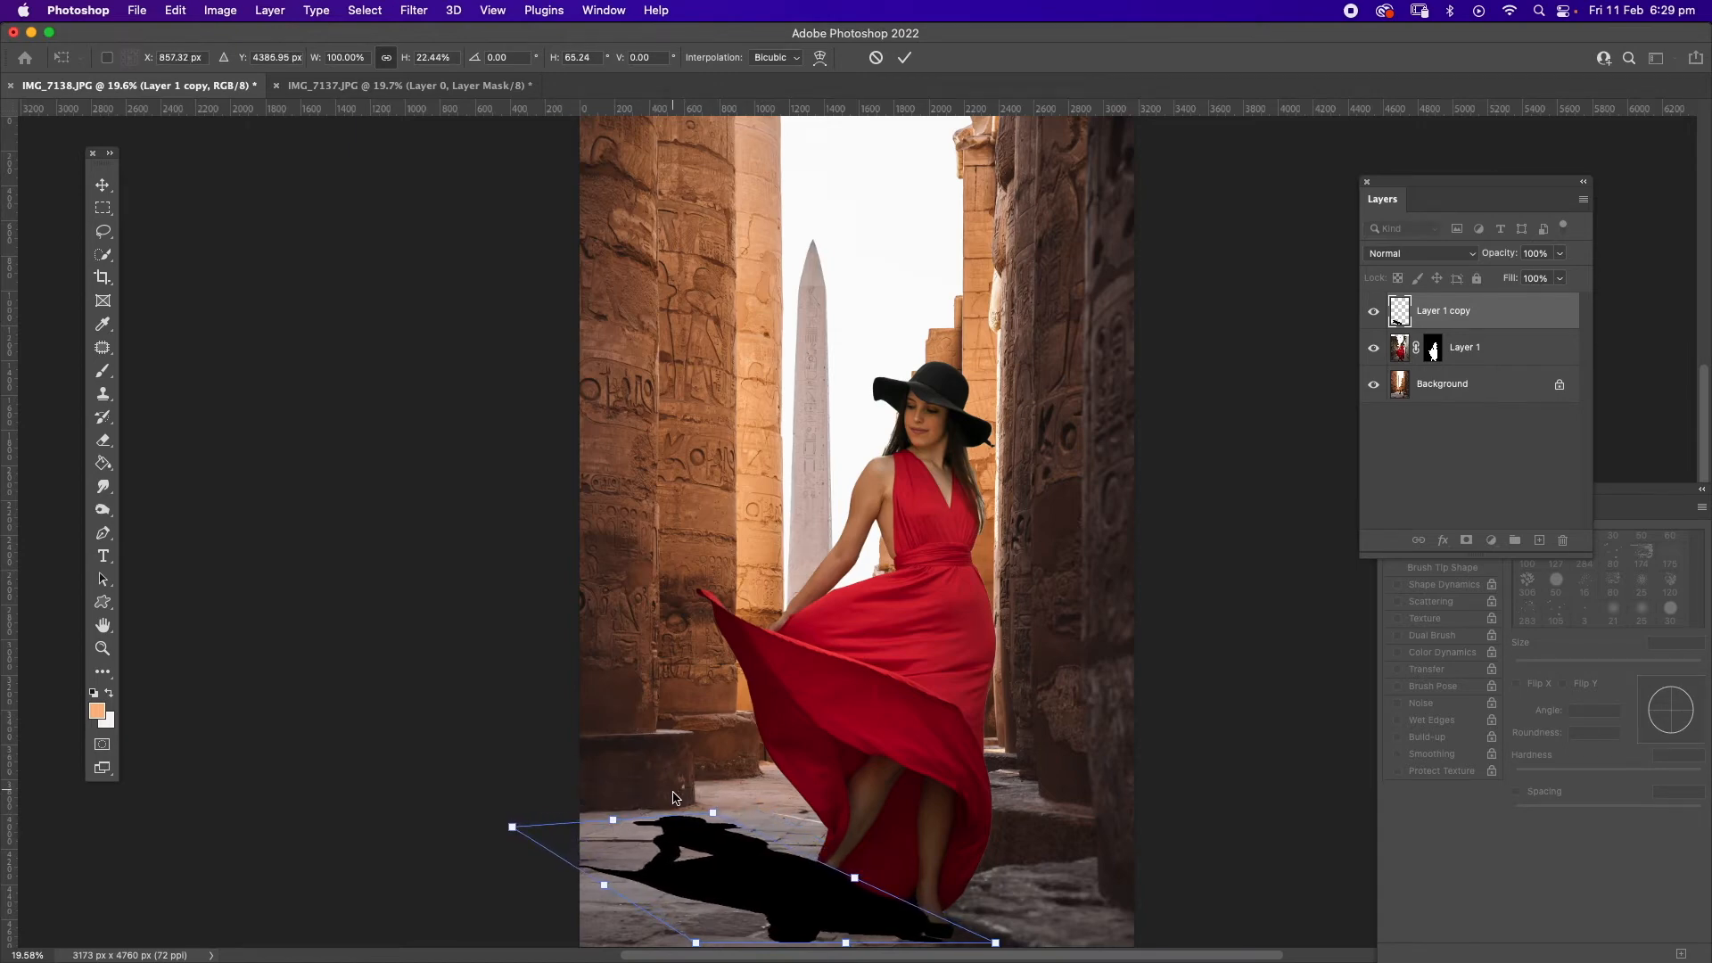
Shift the distorted silhouette so its base meets the woman's shoes, and apply the transform.
drag(896, 927, 896, 903)
drag(903, 911, 909, 924)
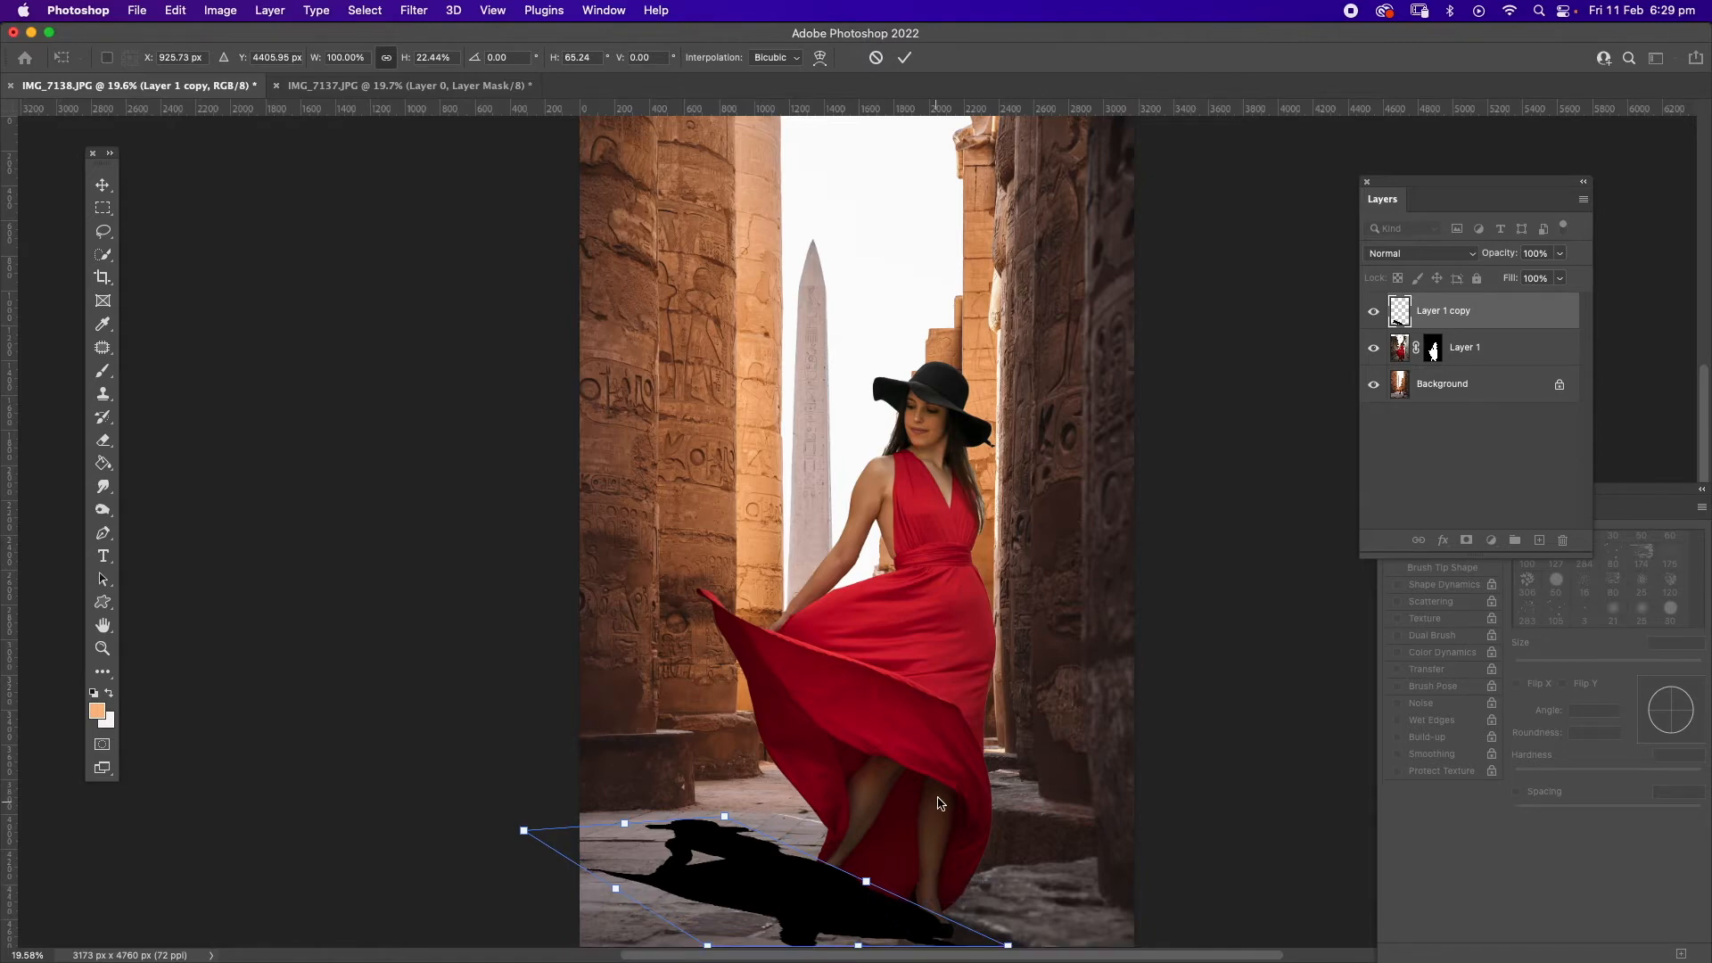
key(Up)
key(Up)
key(Up)
click(103, 231)
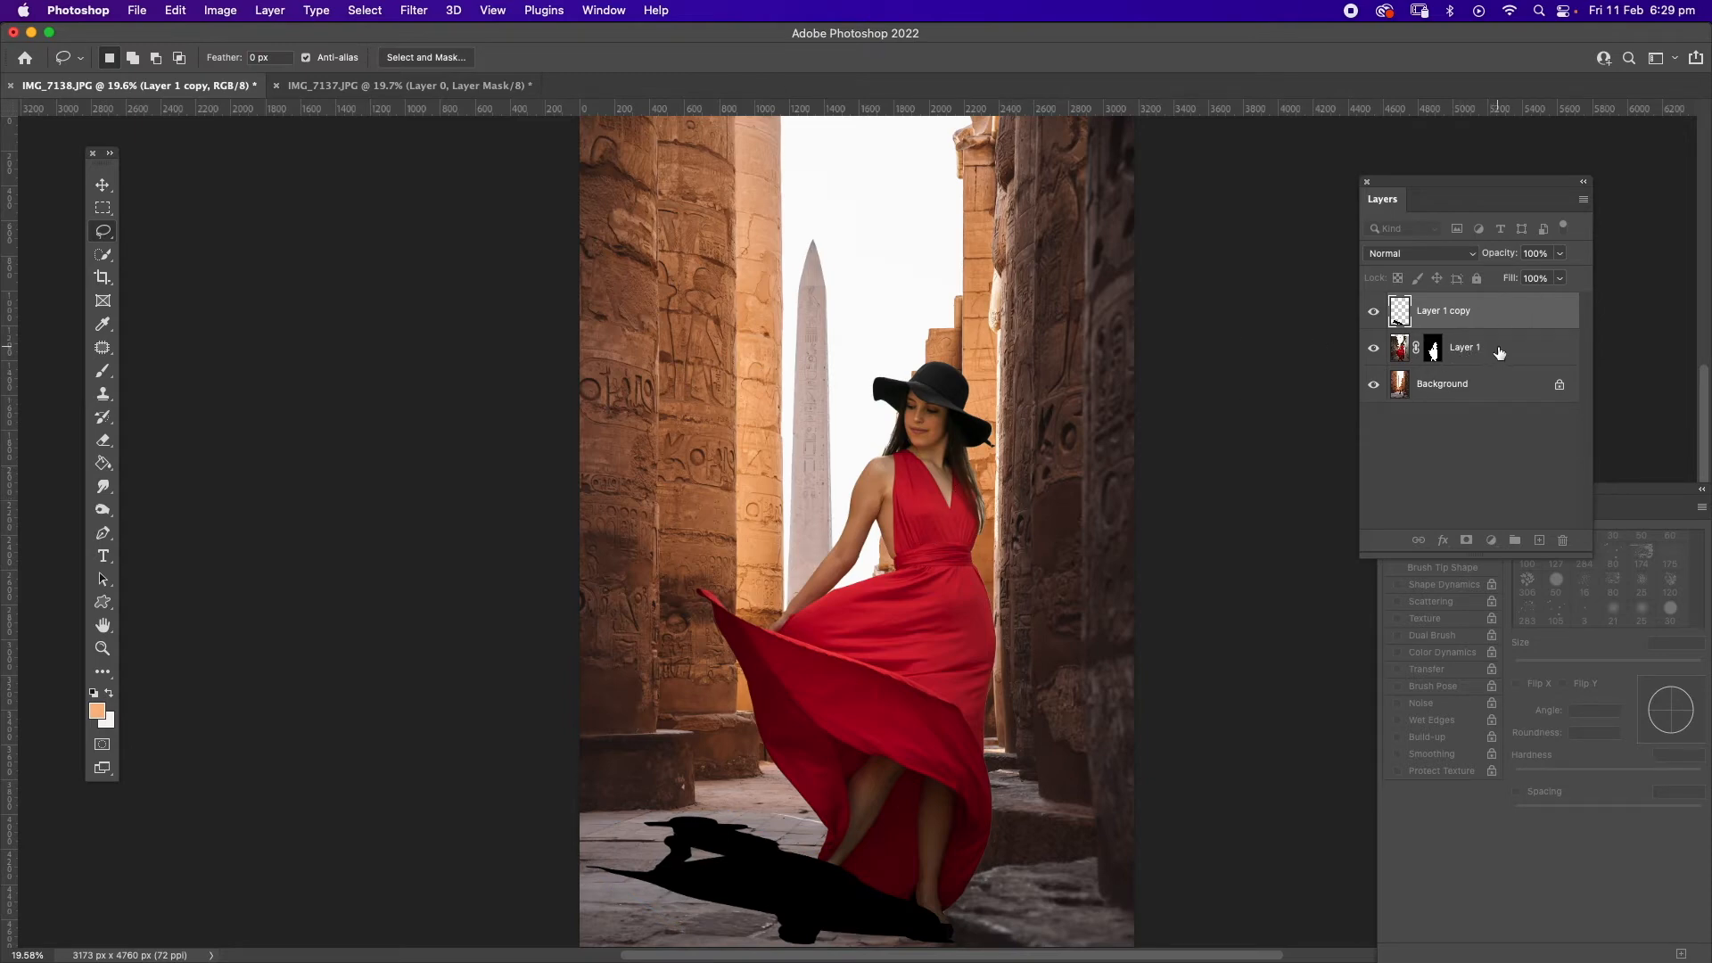
Place Layer 1 above the shadow layer and set the shadow's blend mode to Soft Light.
drag(1493, 355, 1457, 306)
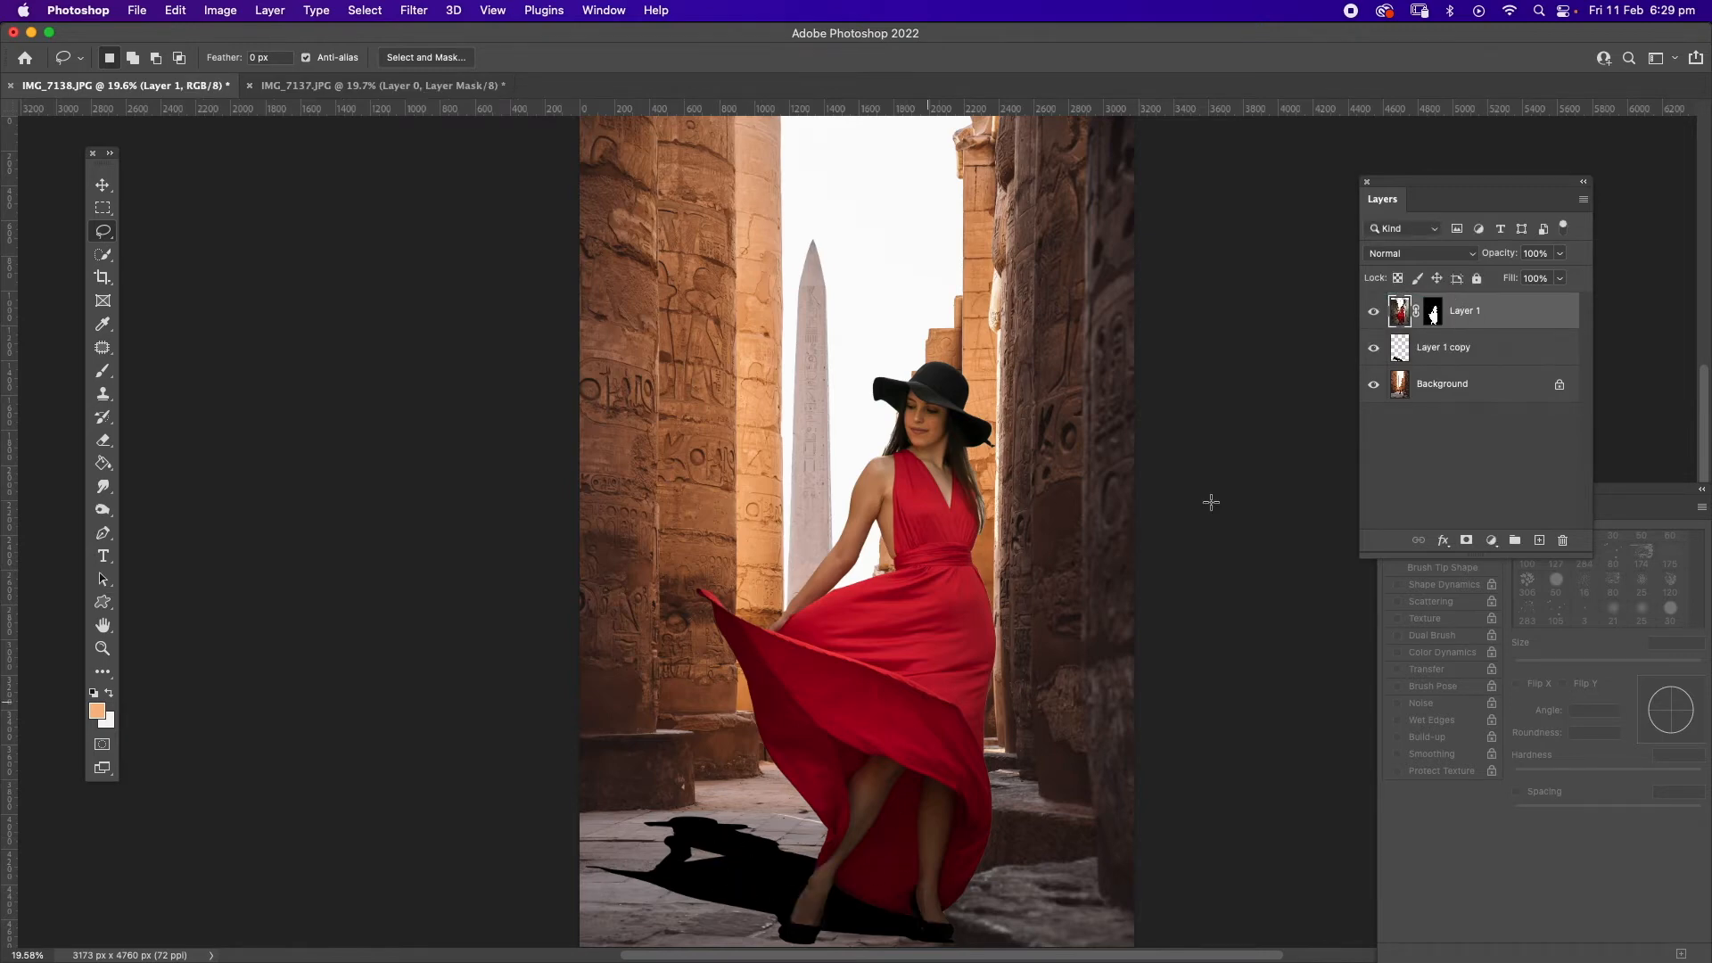
click(1487, 359)
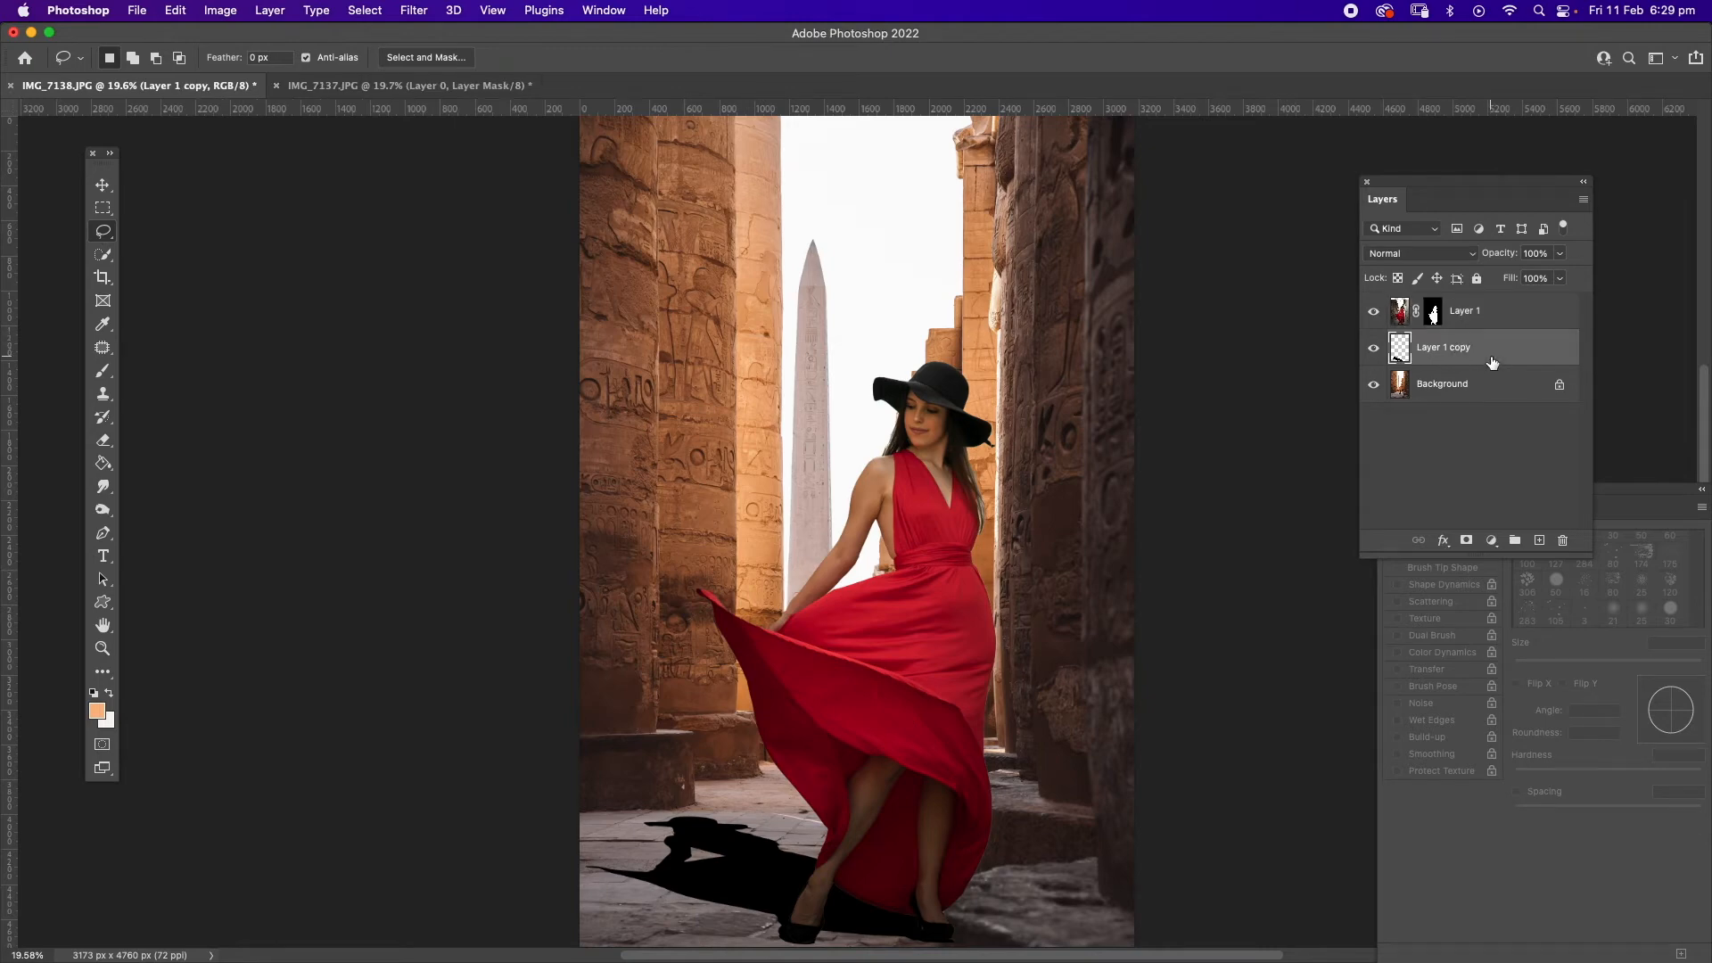
click(1474, 260)
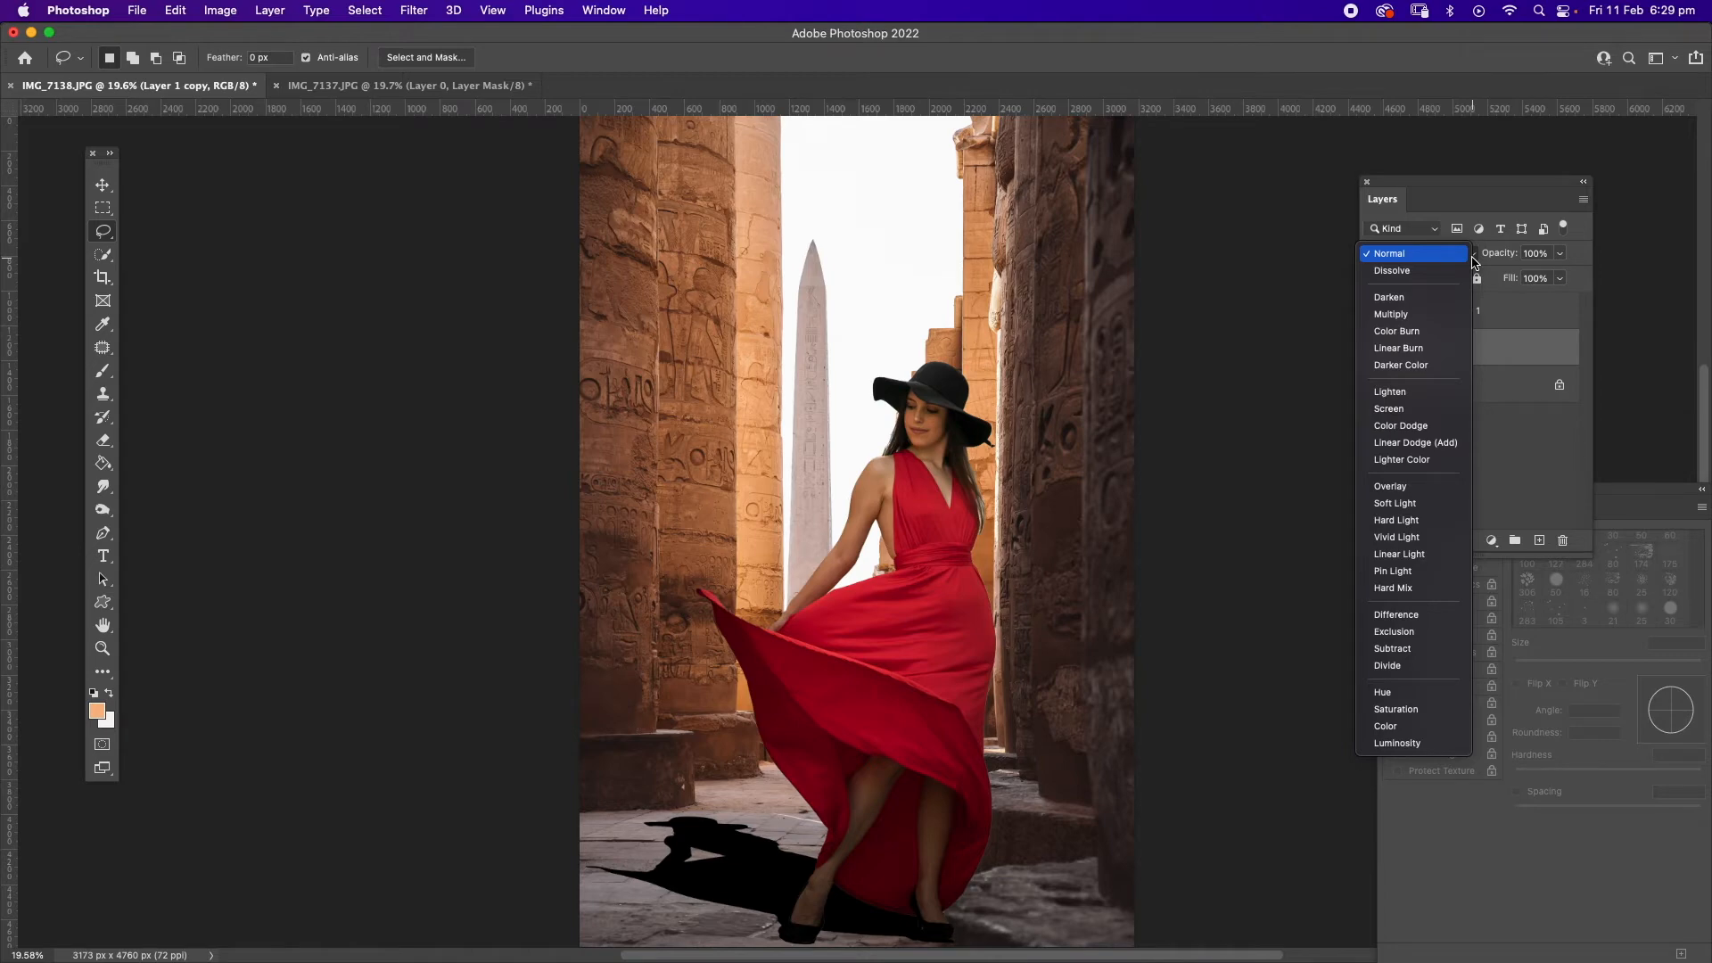
click(1396, 505)
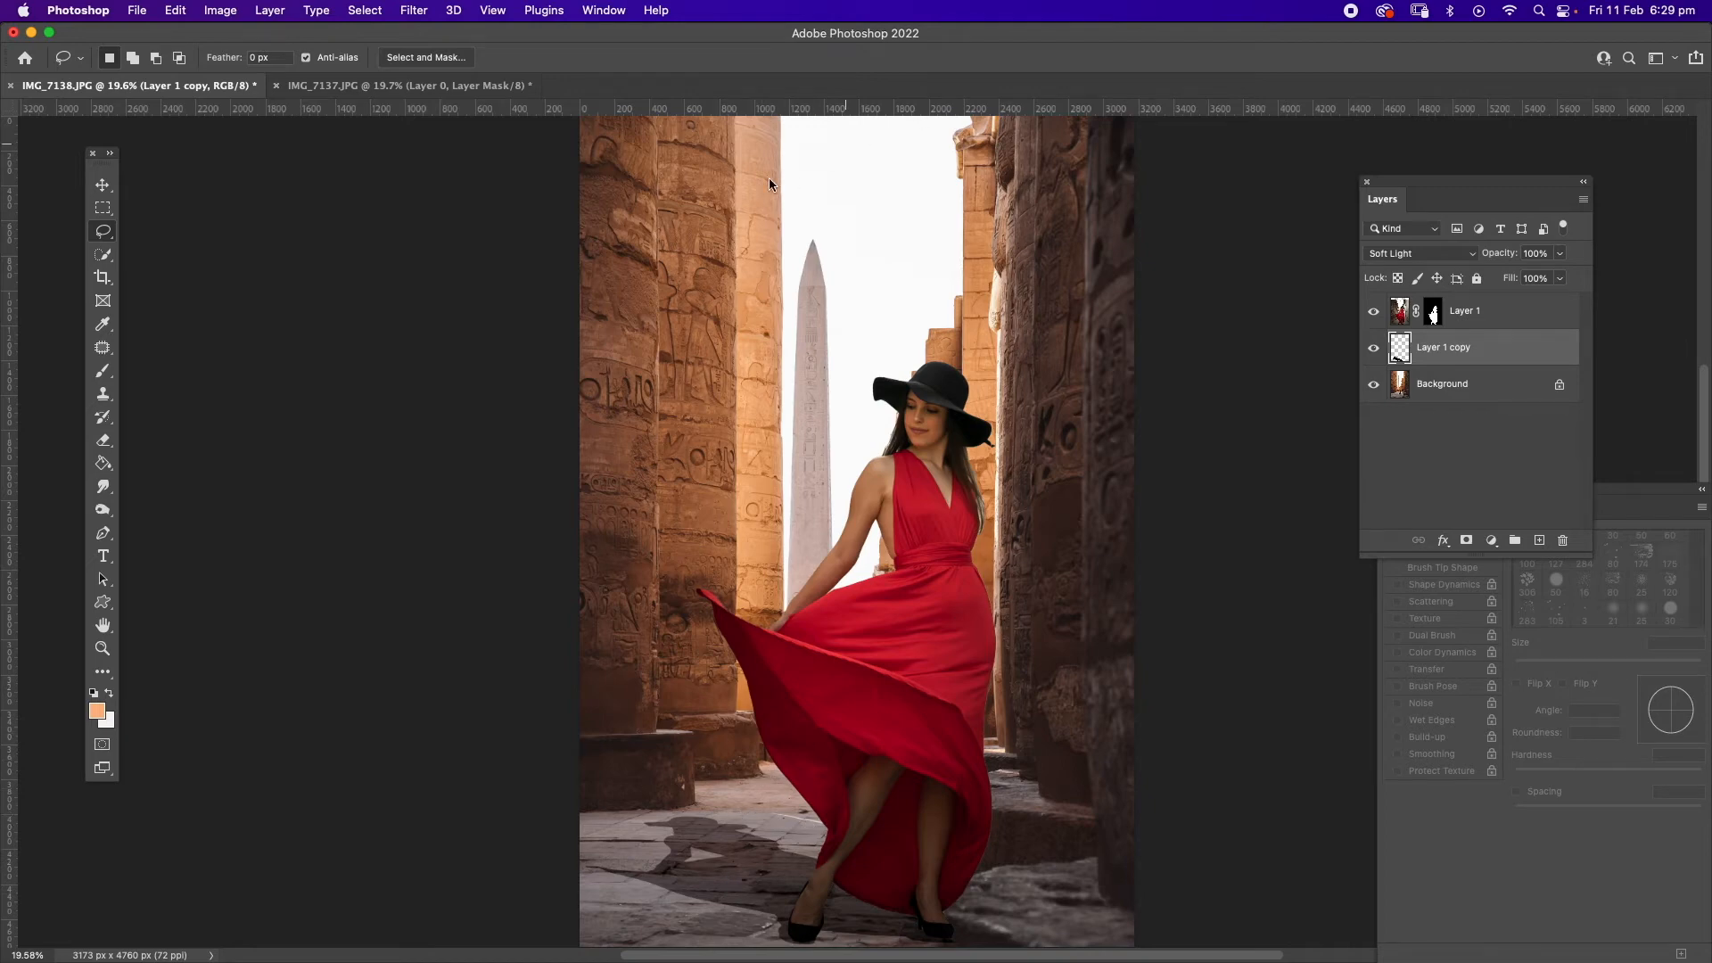
Soften the shadow with a 4.4-pixel Gaussian Blur and lower its opacity to 76%.
click(415, 12)
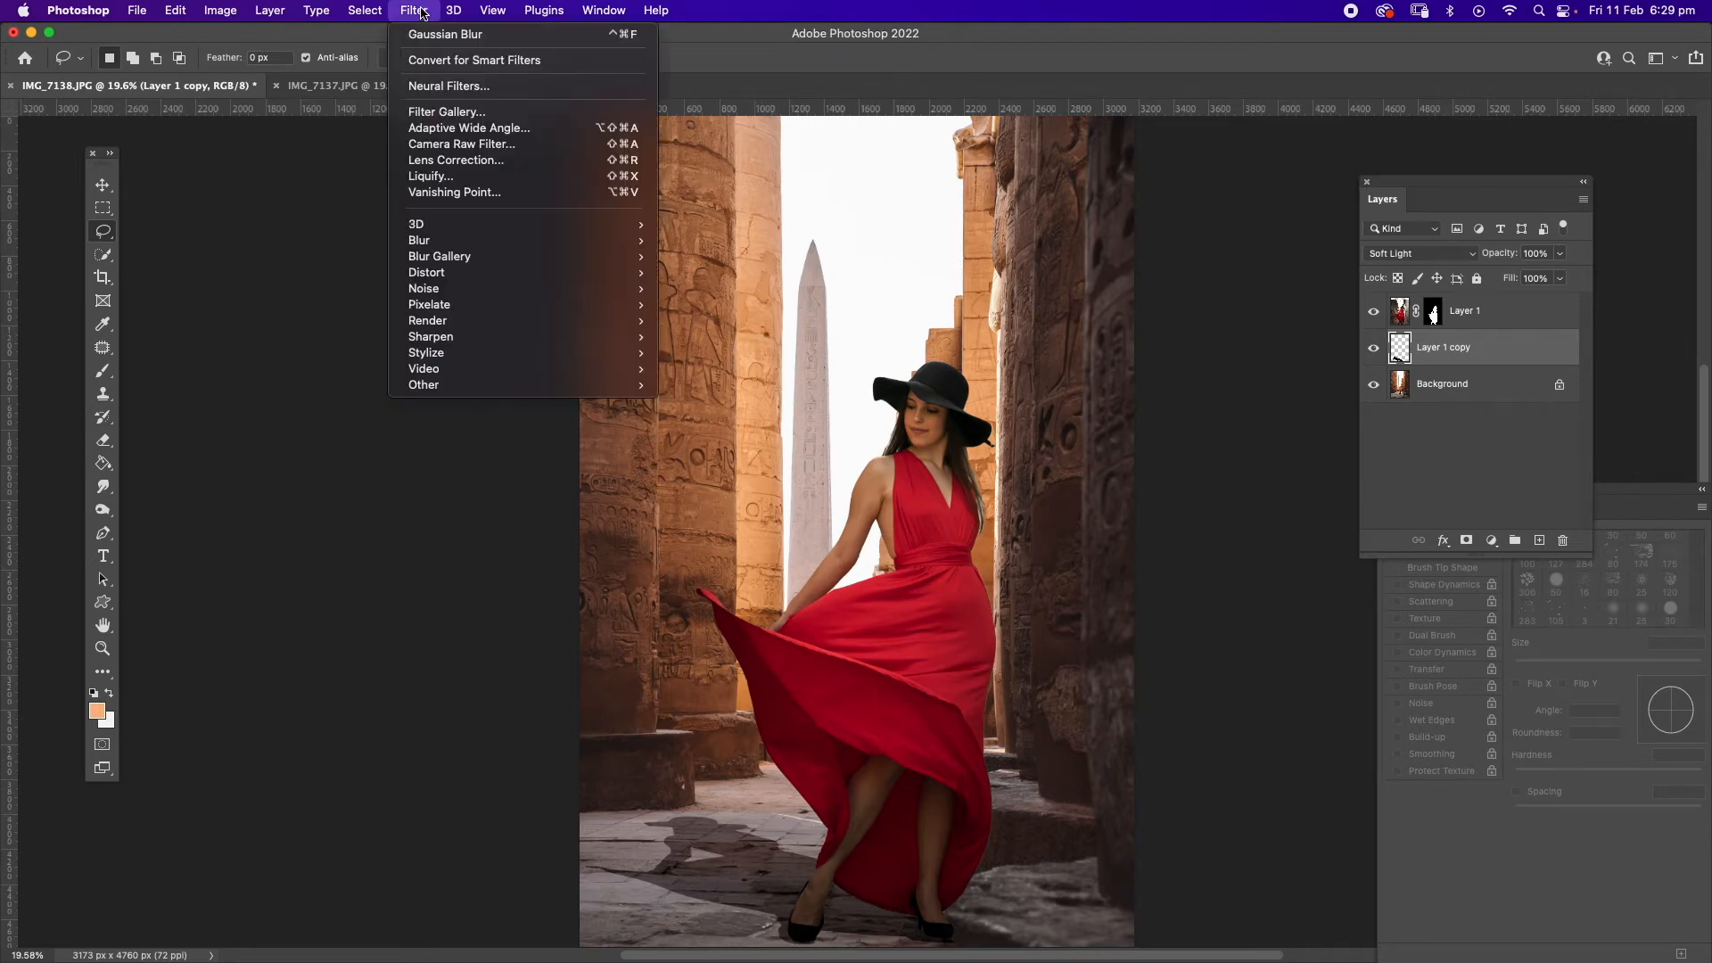
mouse_move(473, 241)
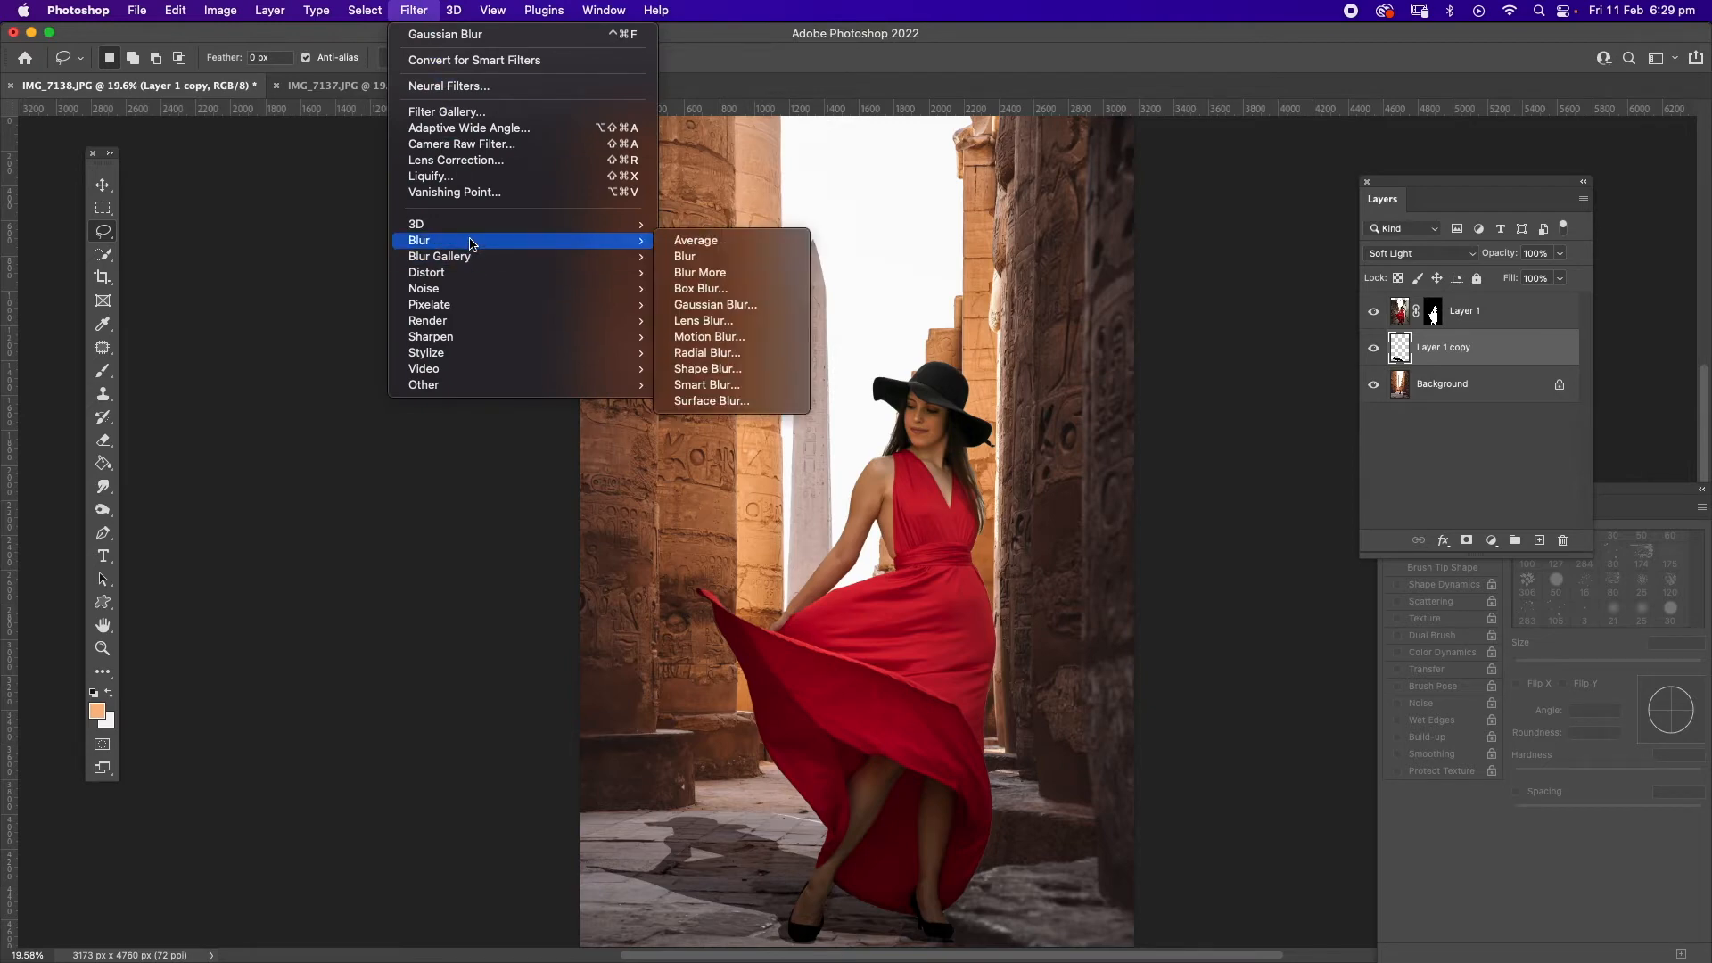
click(715, 304)
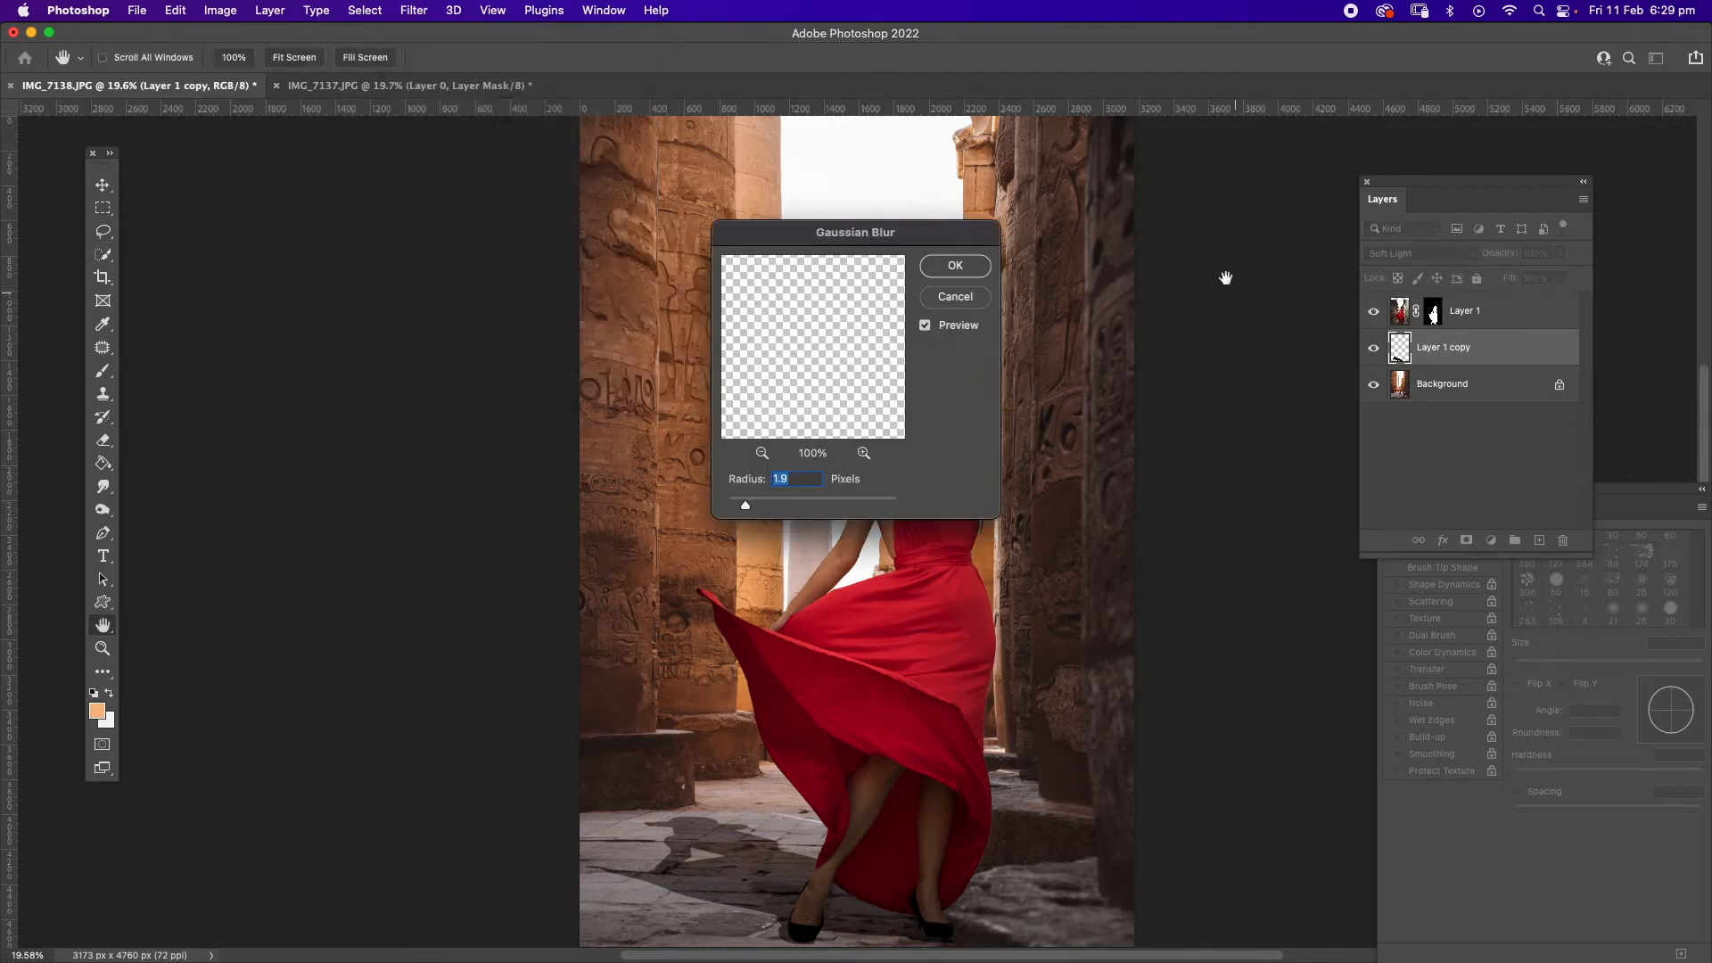
drag(748, 509, 767, 510)
click(713, 825)
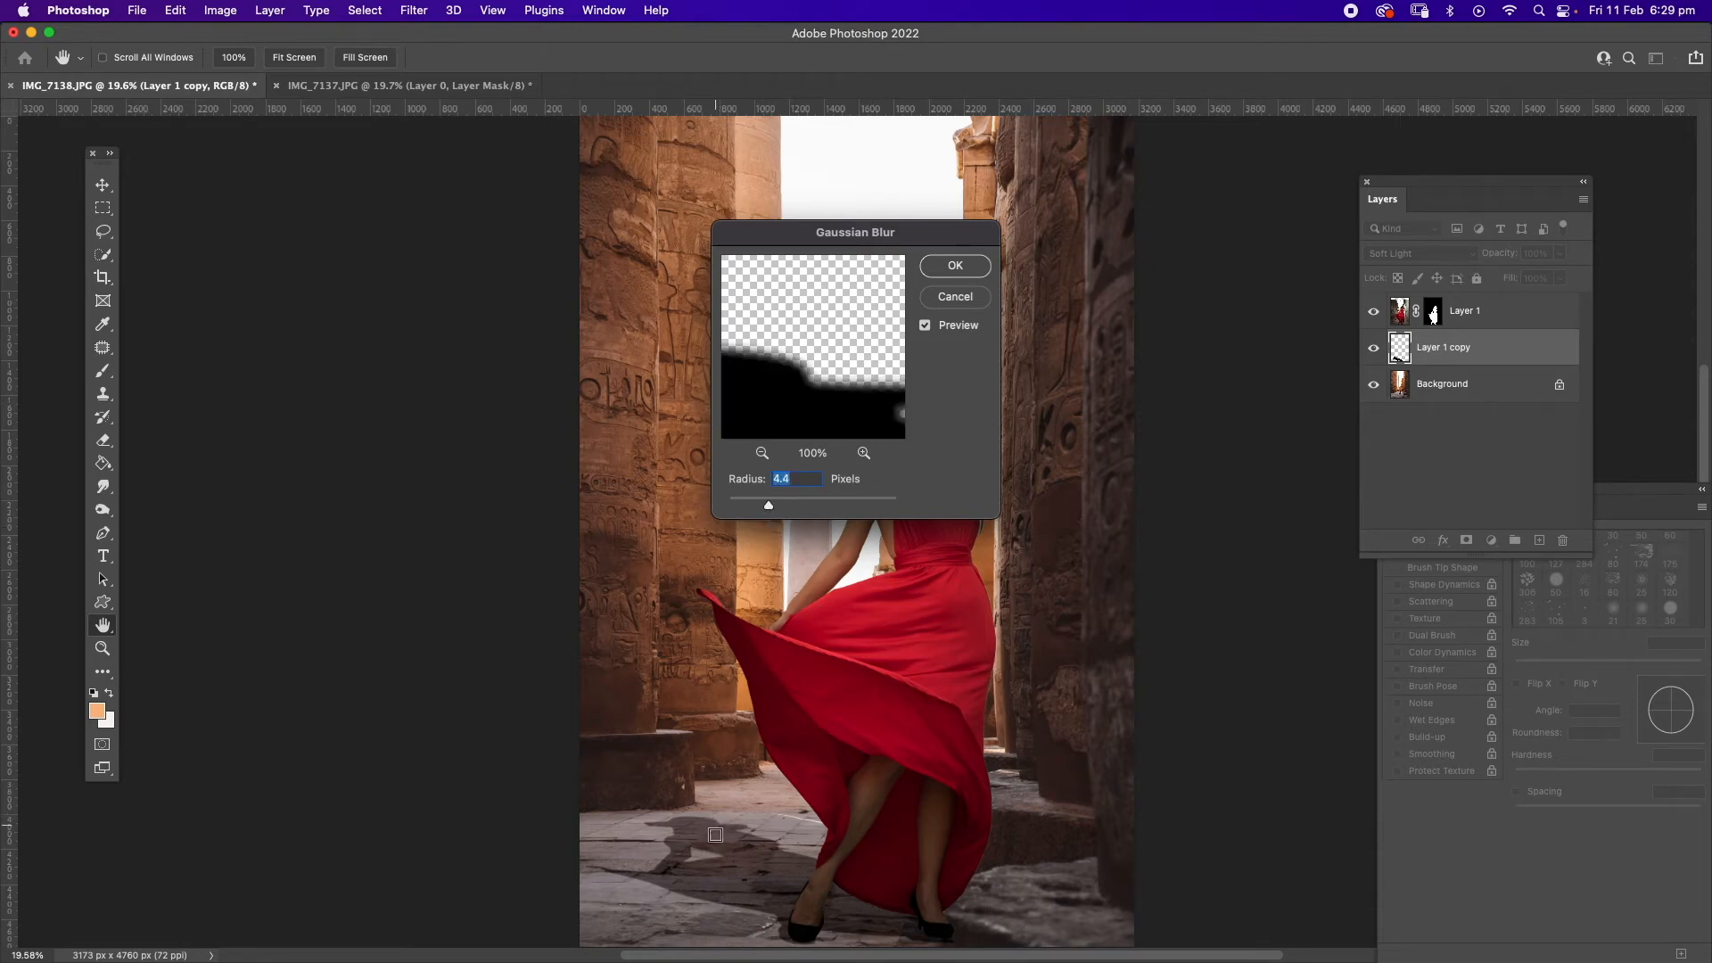
click(955, 265)
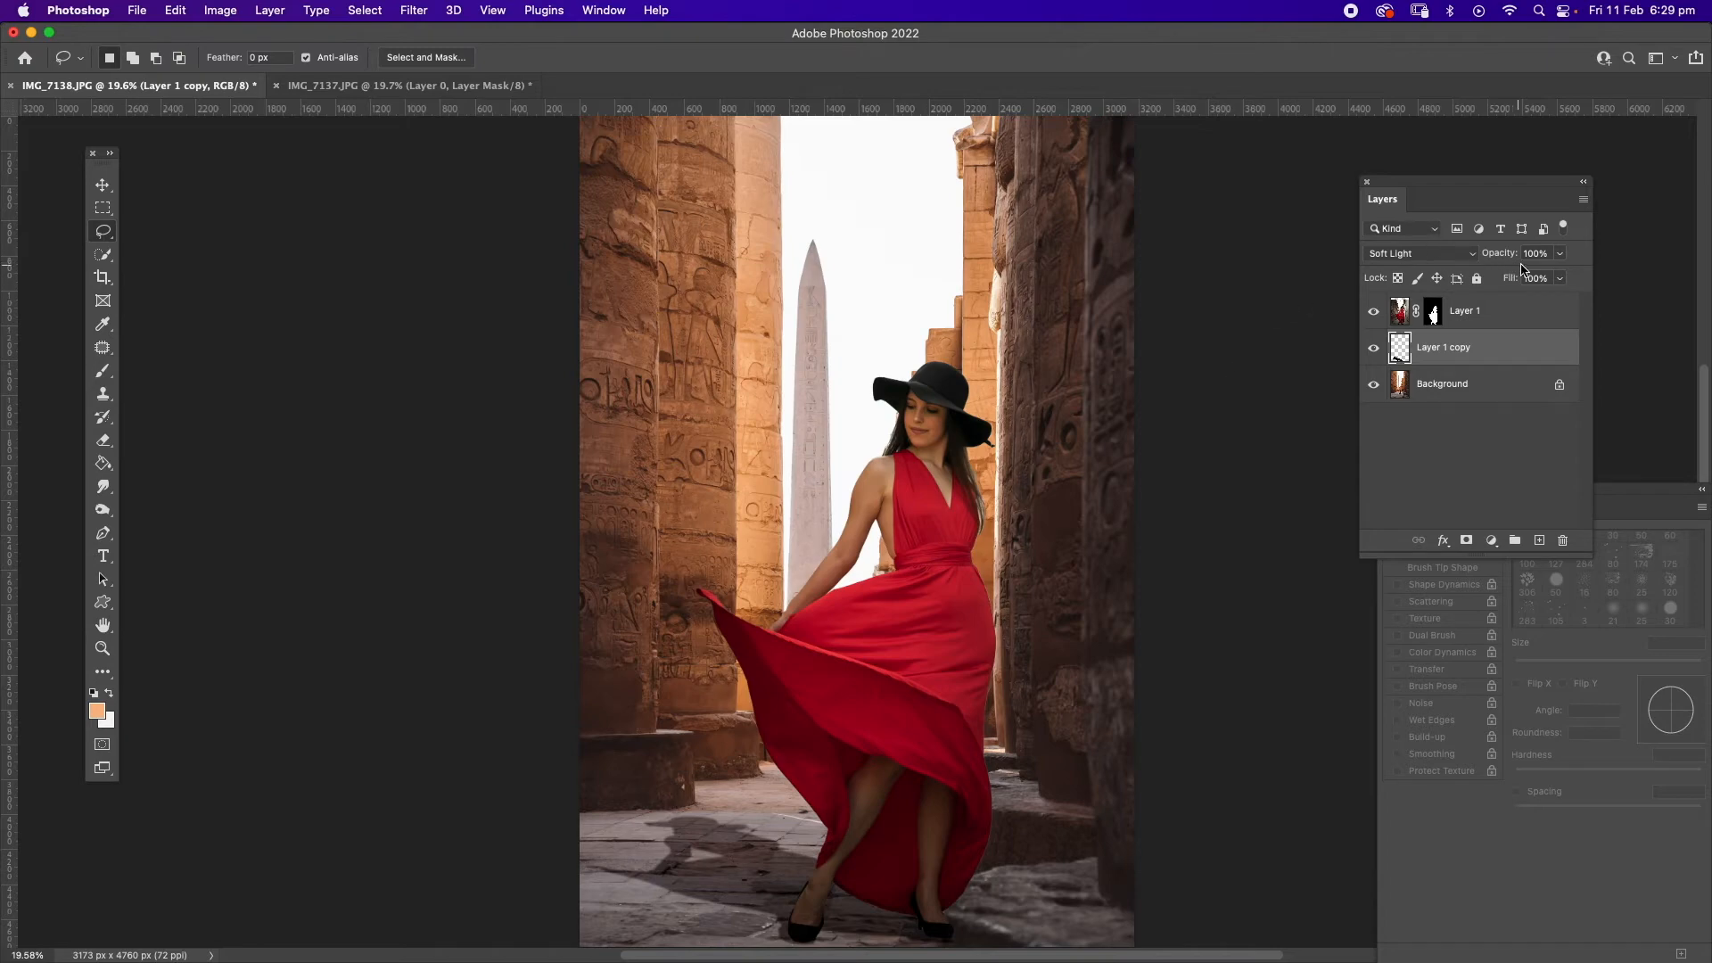
click(1569, 258)
drag(1566, 275, 1542, 282)
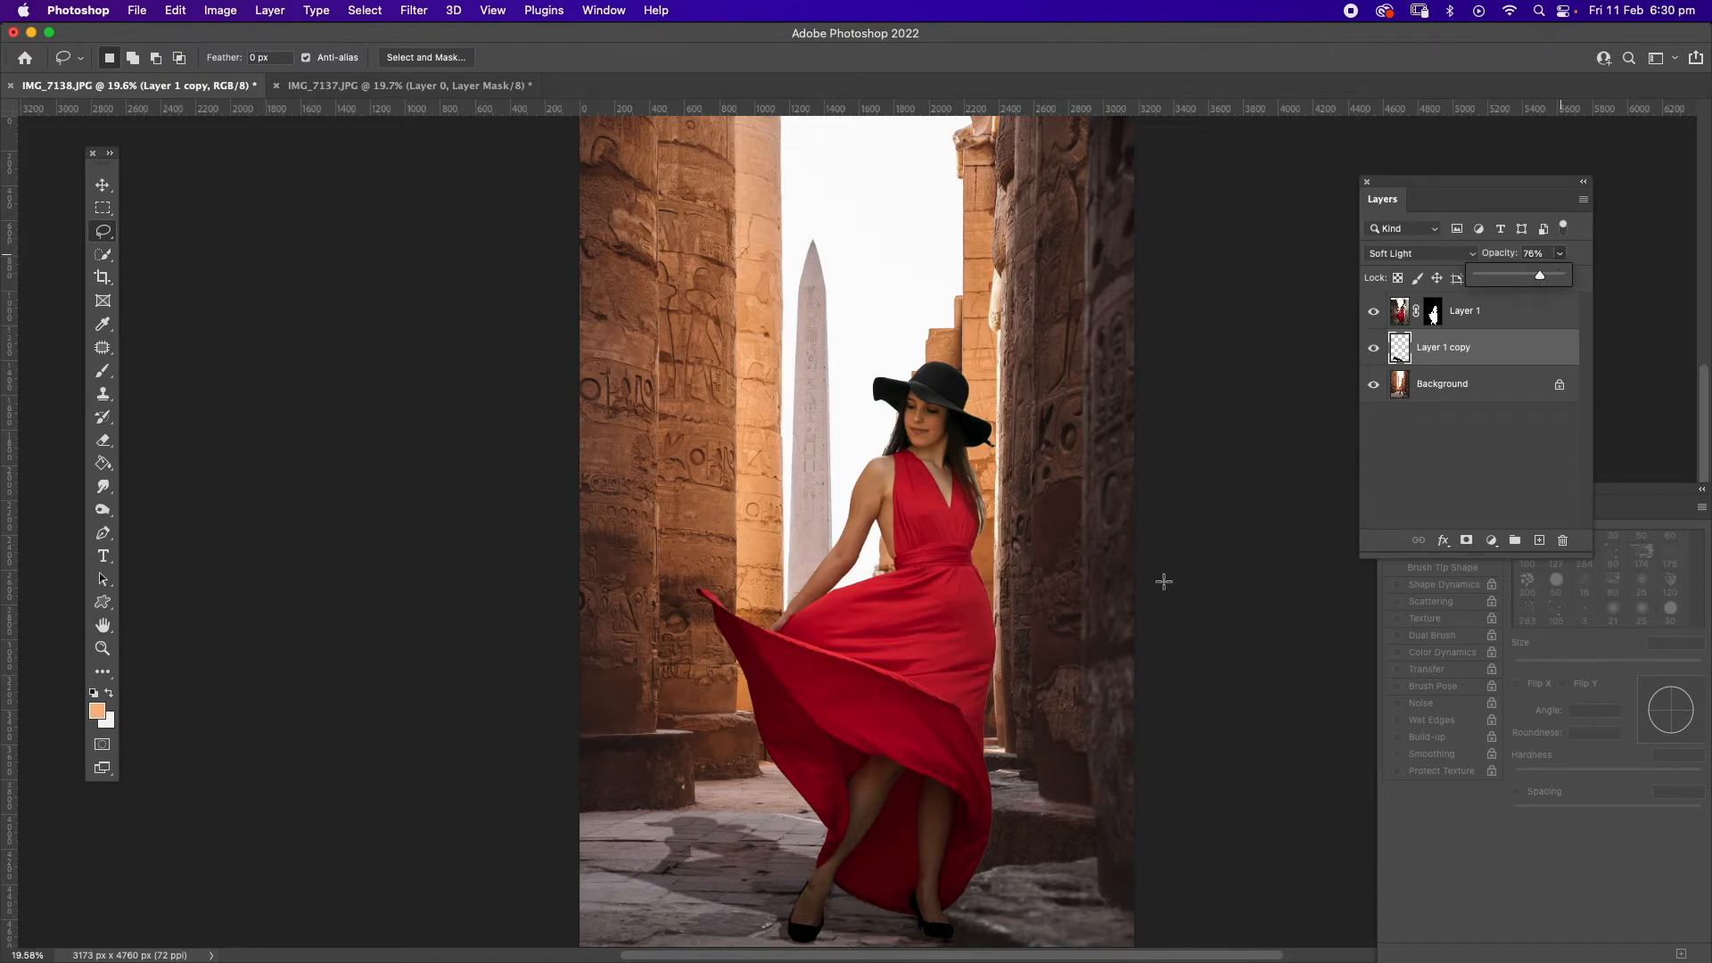
Nudge the shadow layer a few pixels right and up to align it with the woman's shoes.
click(1466, 321)
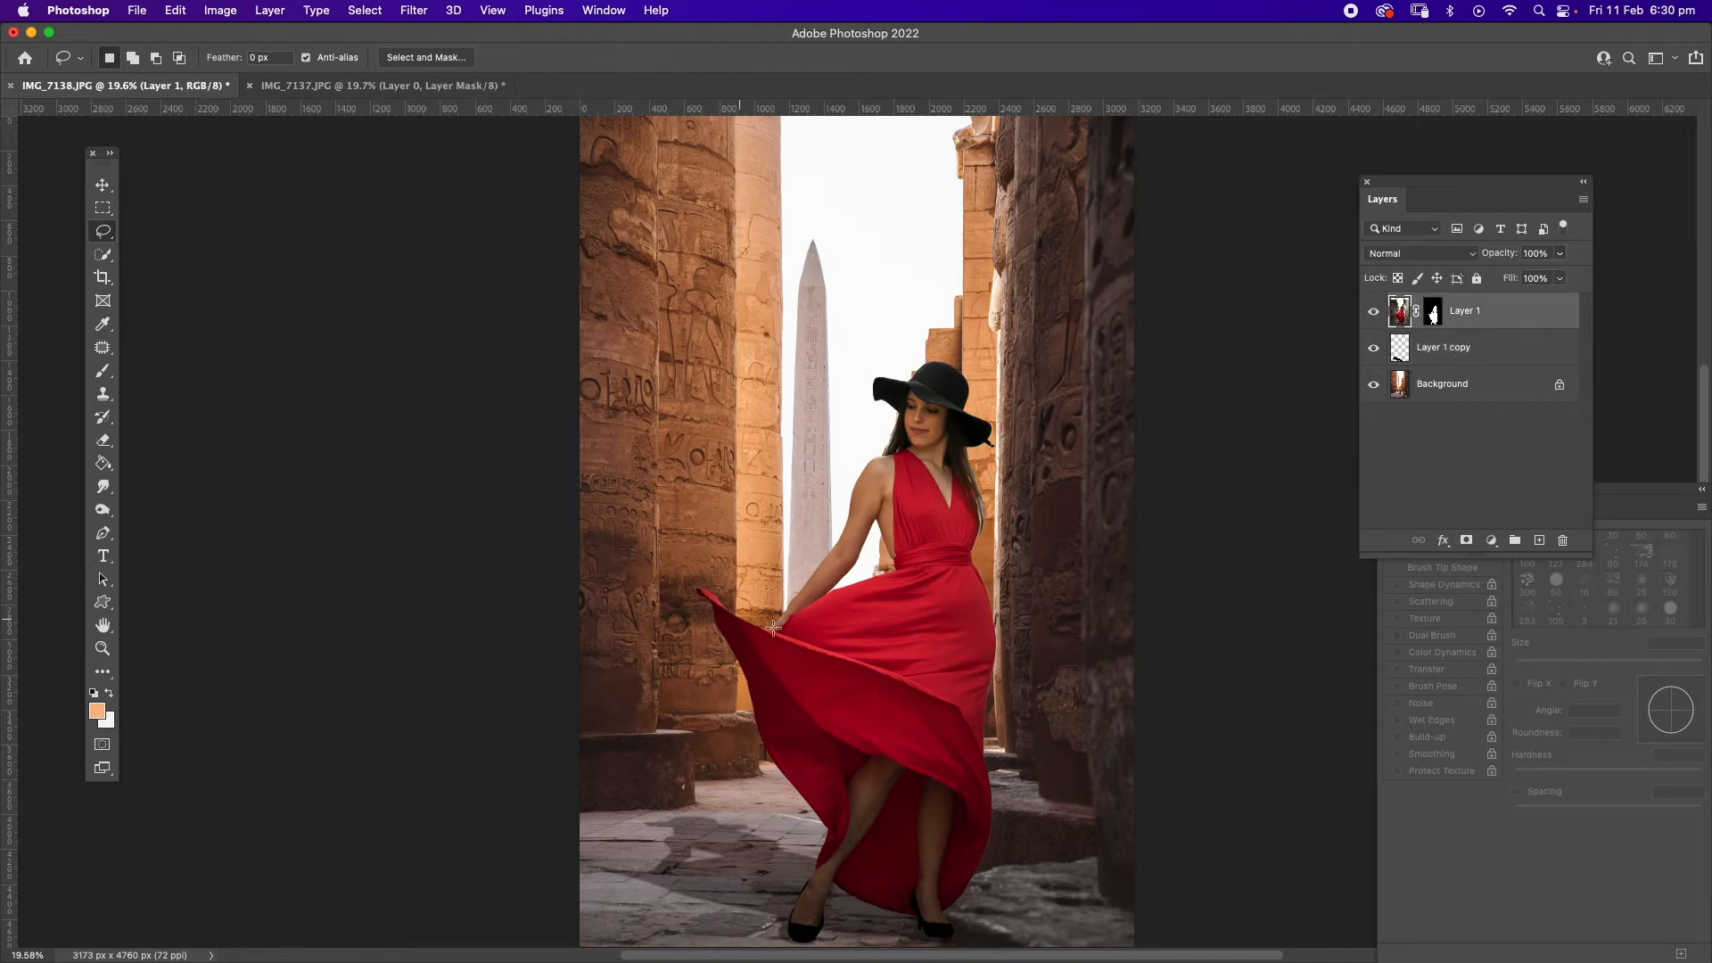
click(105, 649)
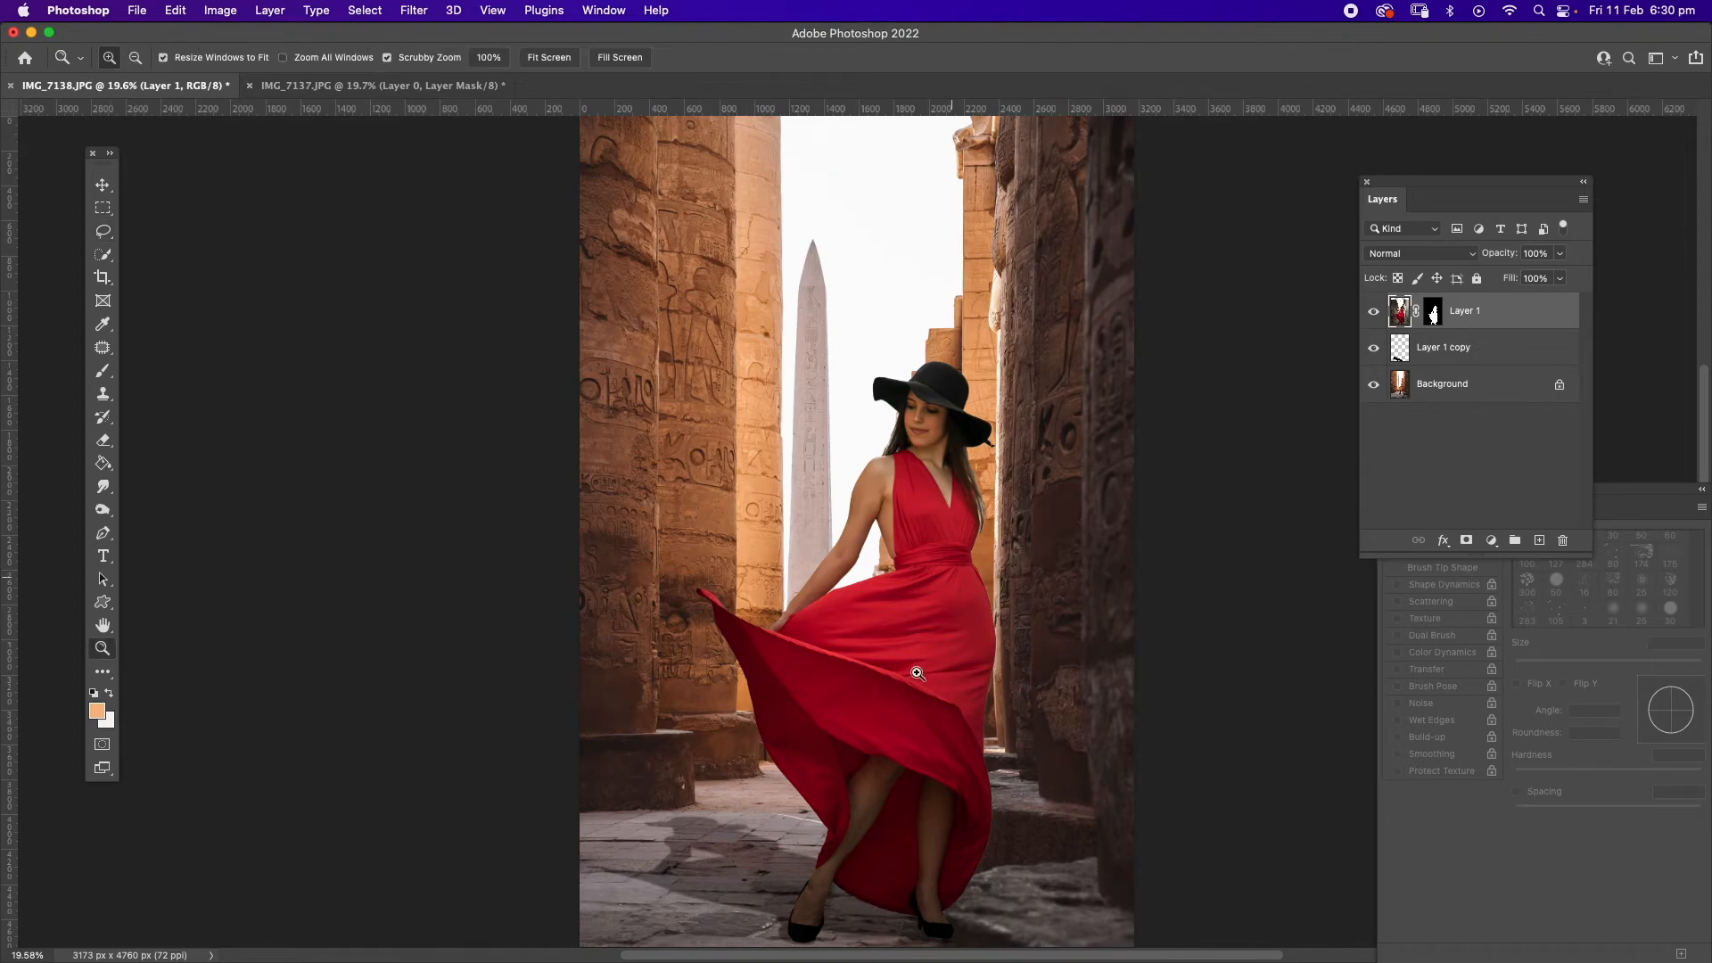
click(989, 934)
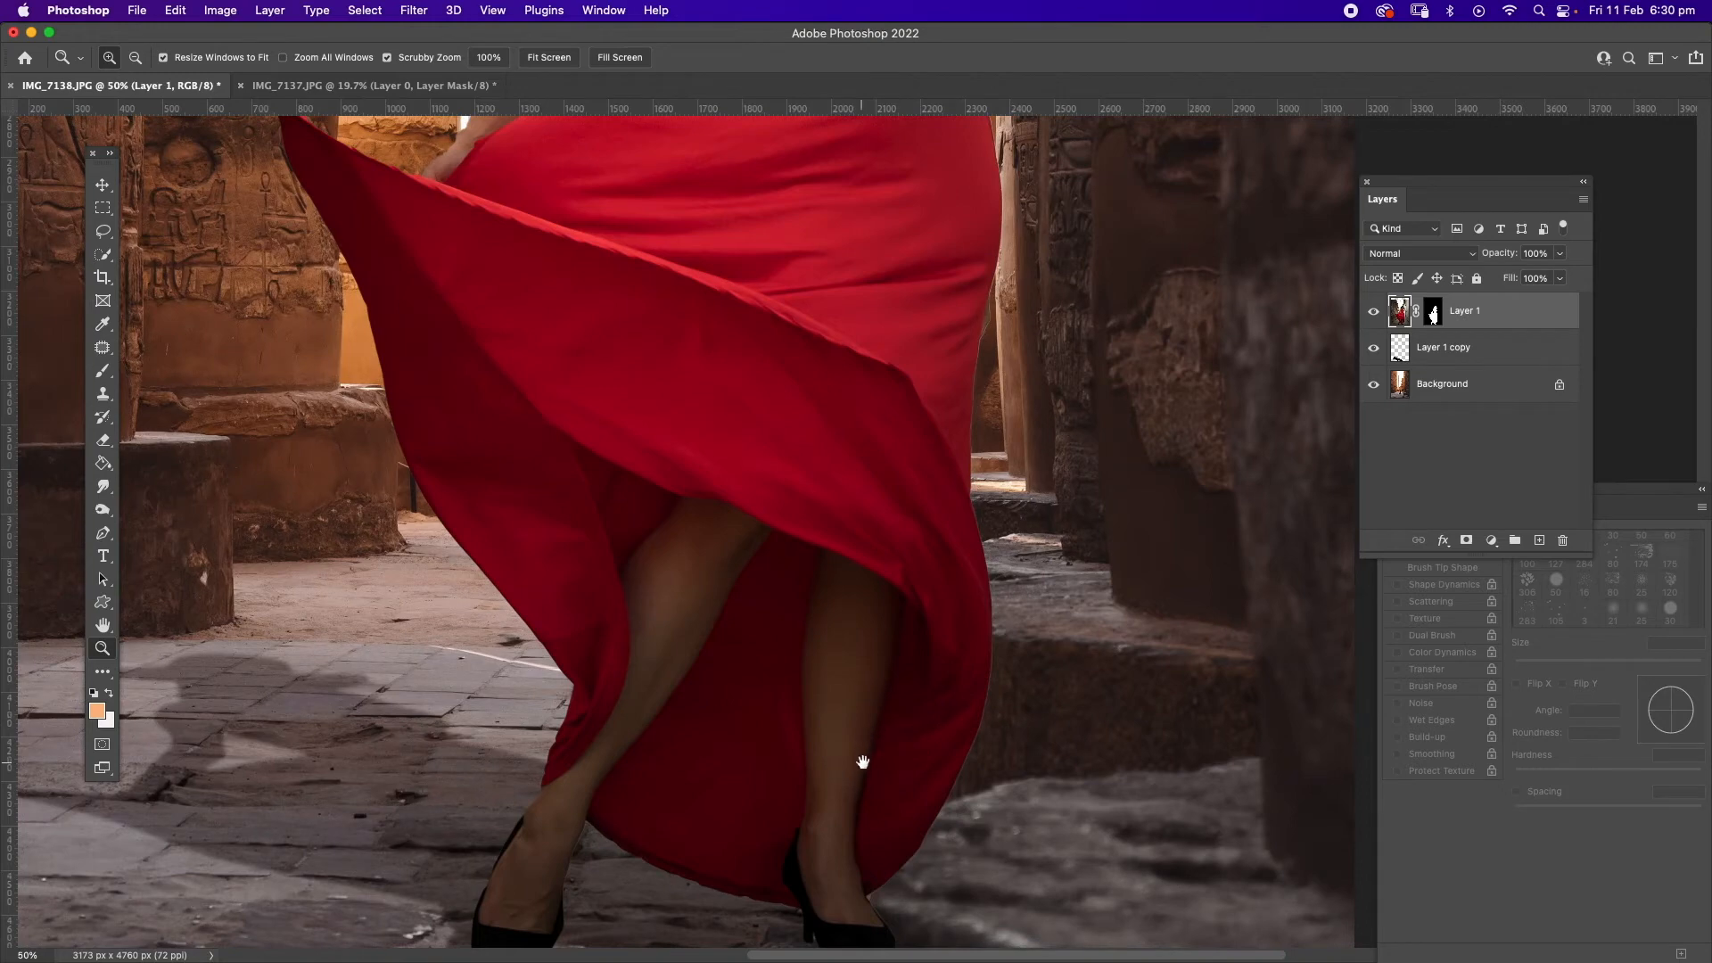
drag(881, 771, 860, 684)
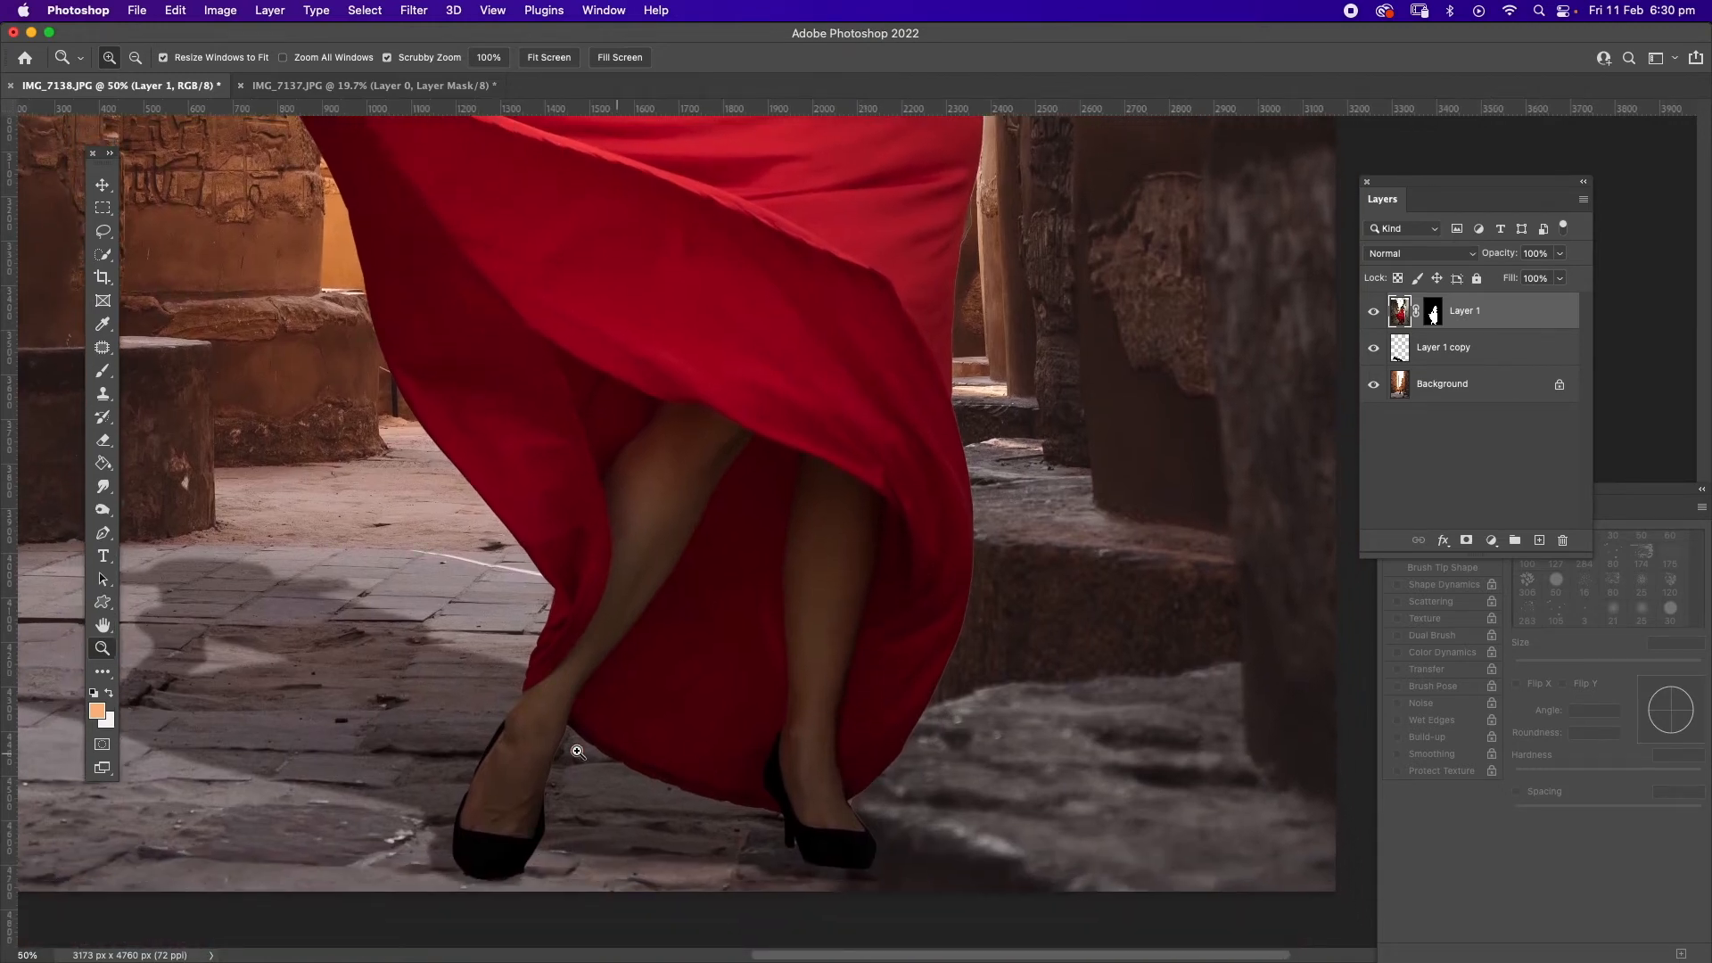
click(1453, 354)
click(103, 185)
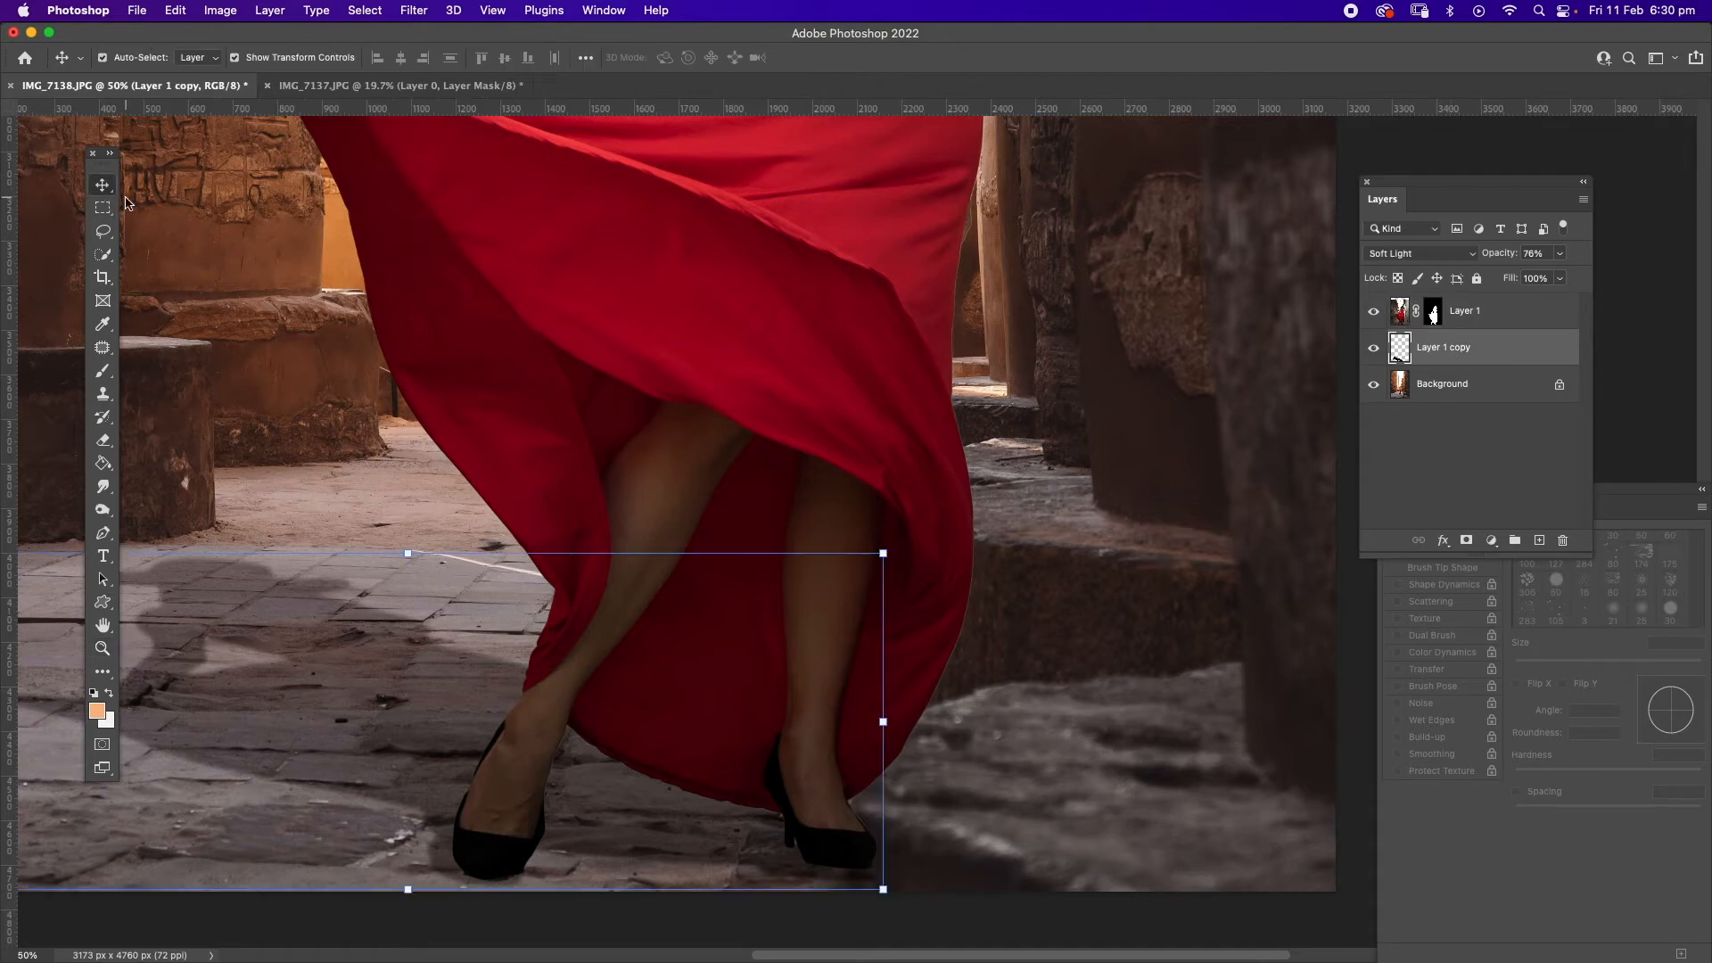
key(Right)
key(Right)
key(Right)
key(Right)
key(Right)
key(Right)
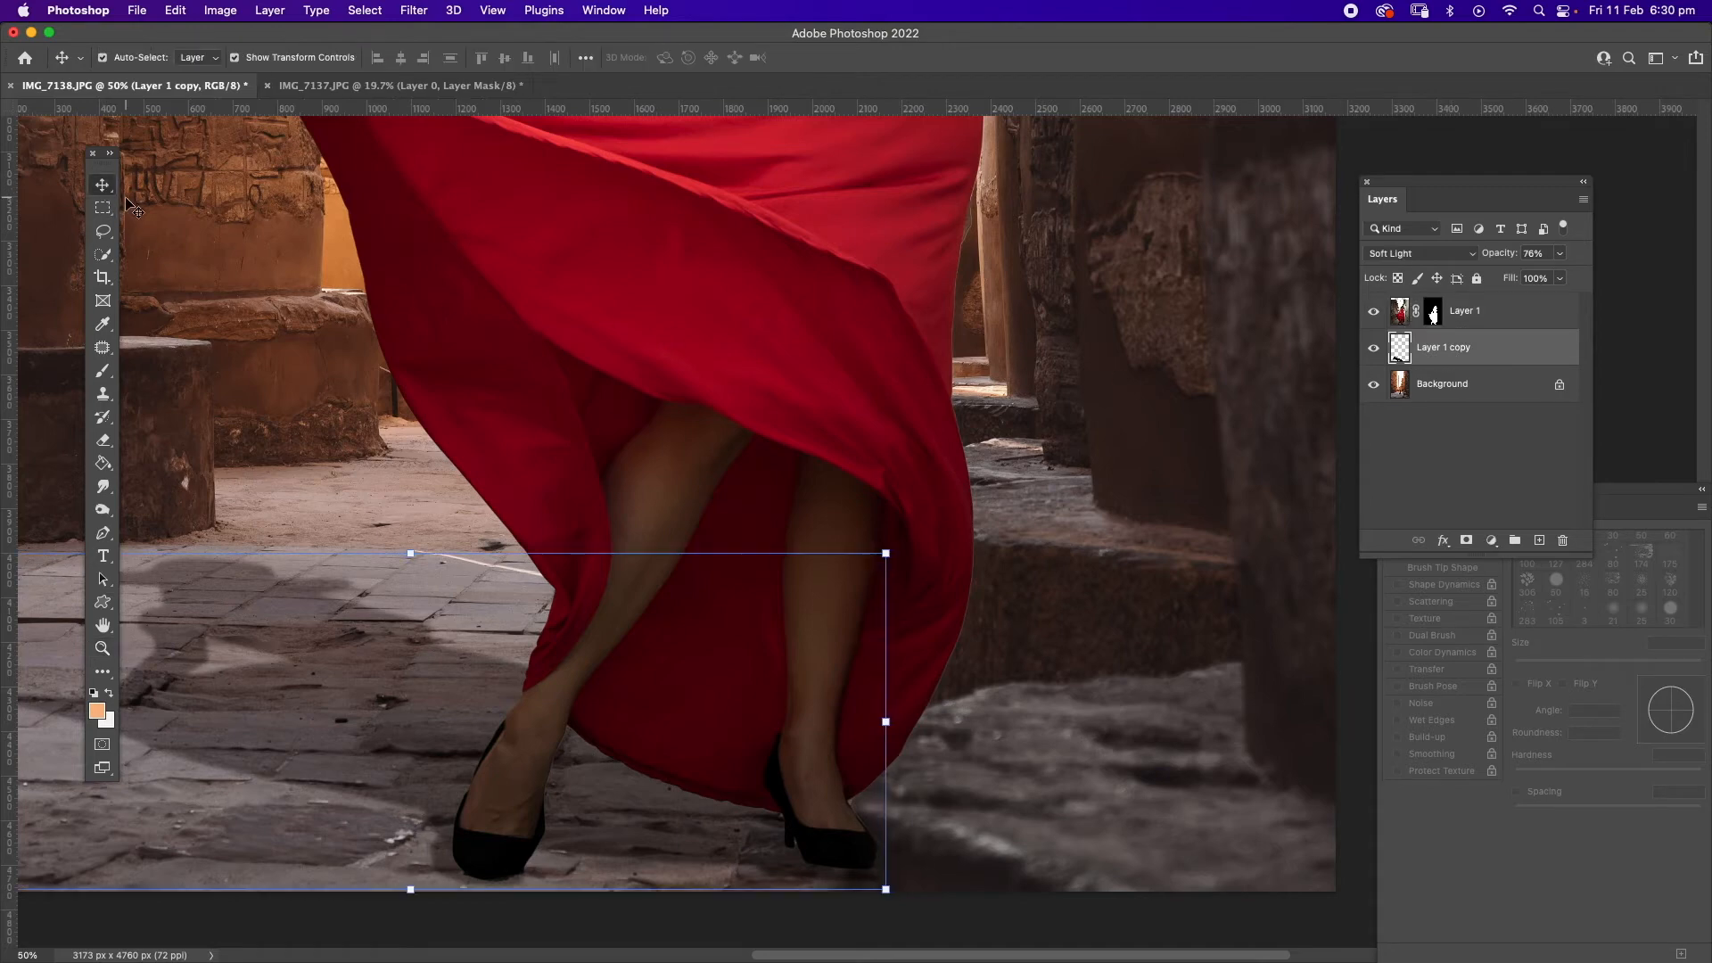
key(Up)
key(Up)
key(Up)
key(Up)
key(Up)
key(Up)
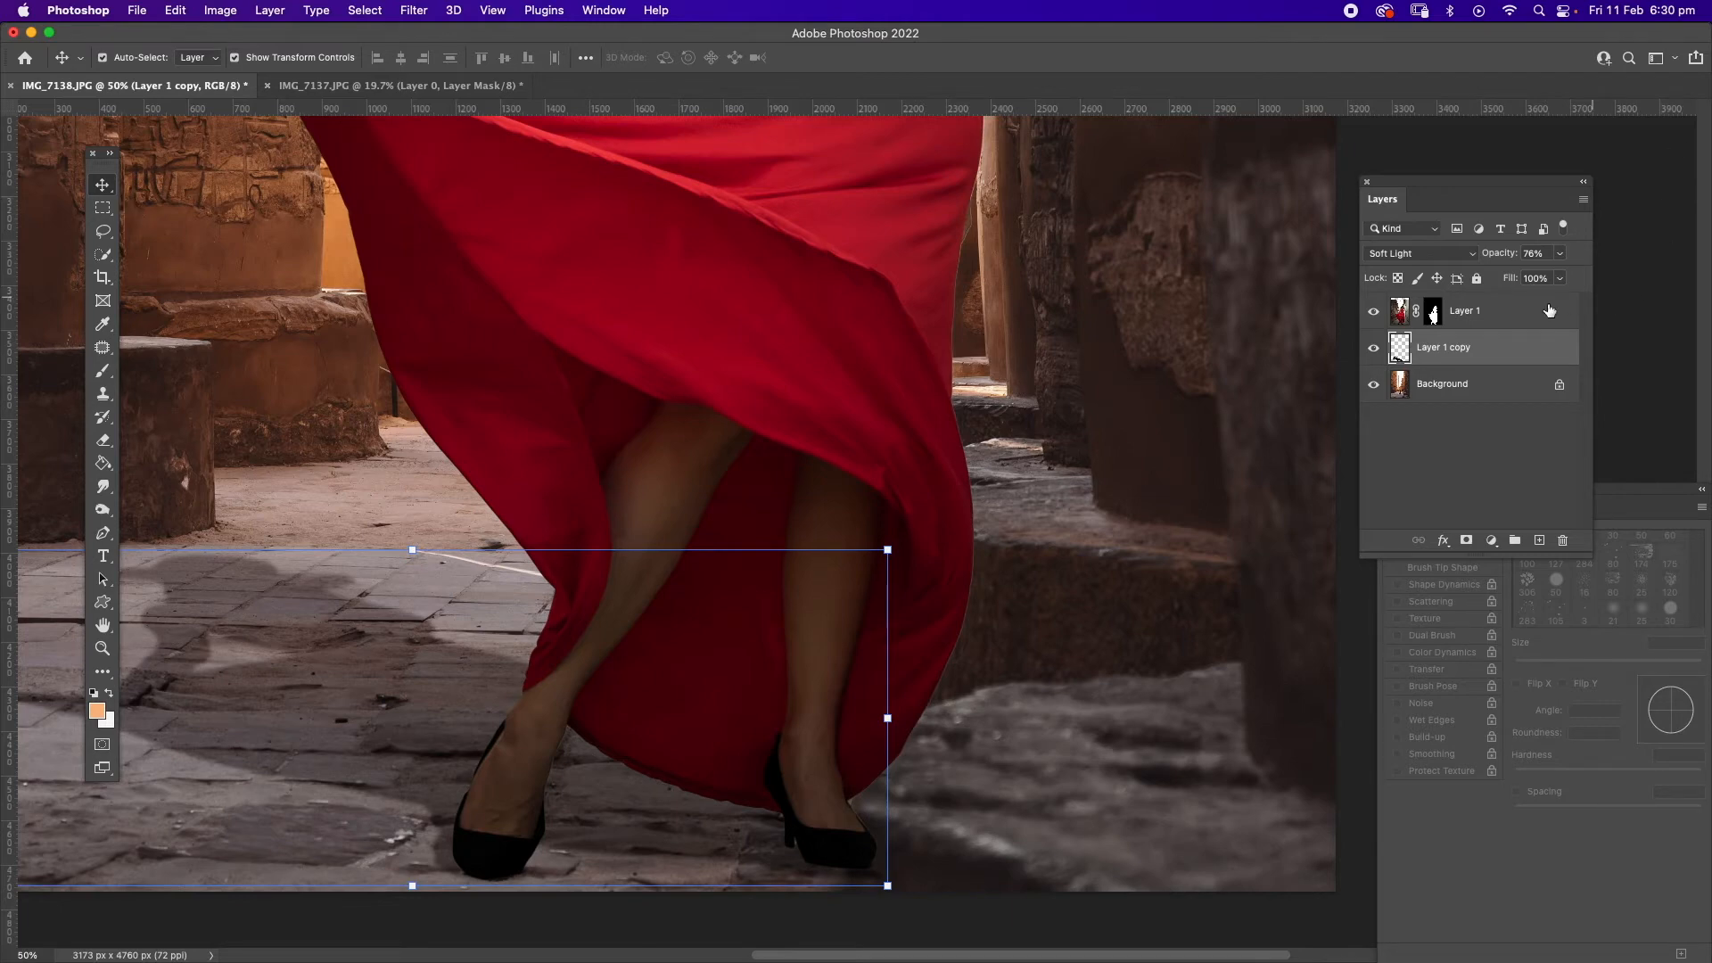
Lower the opacity of Layer 1 to 70% so the background can be seen through the woman.
click(1490, 311)
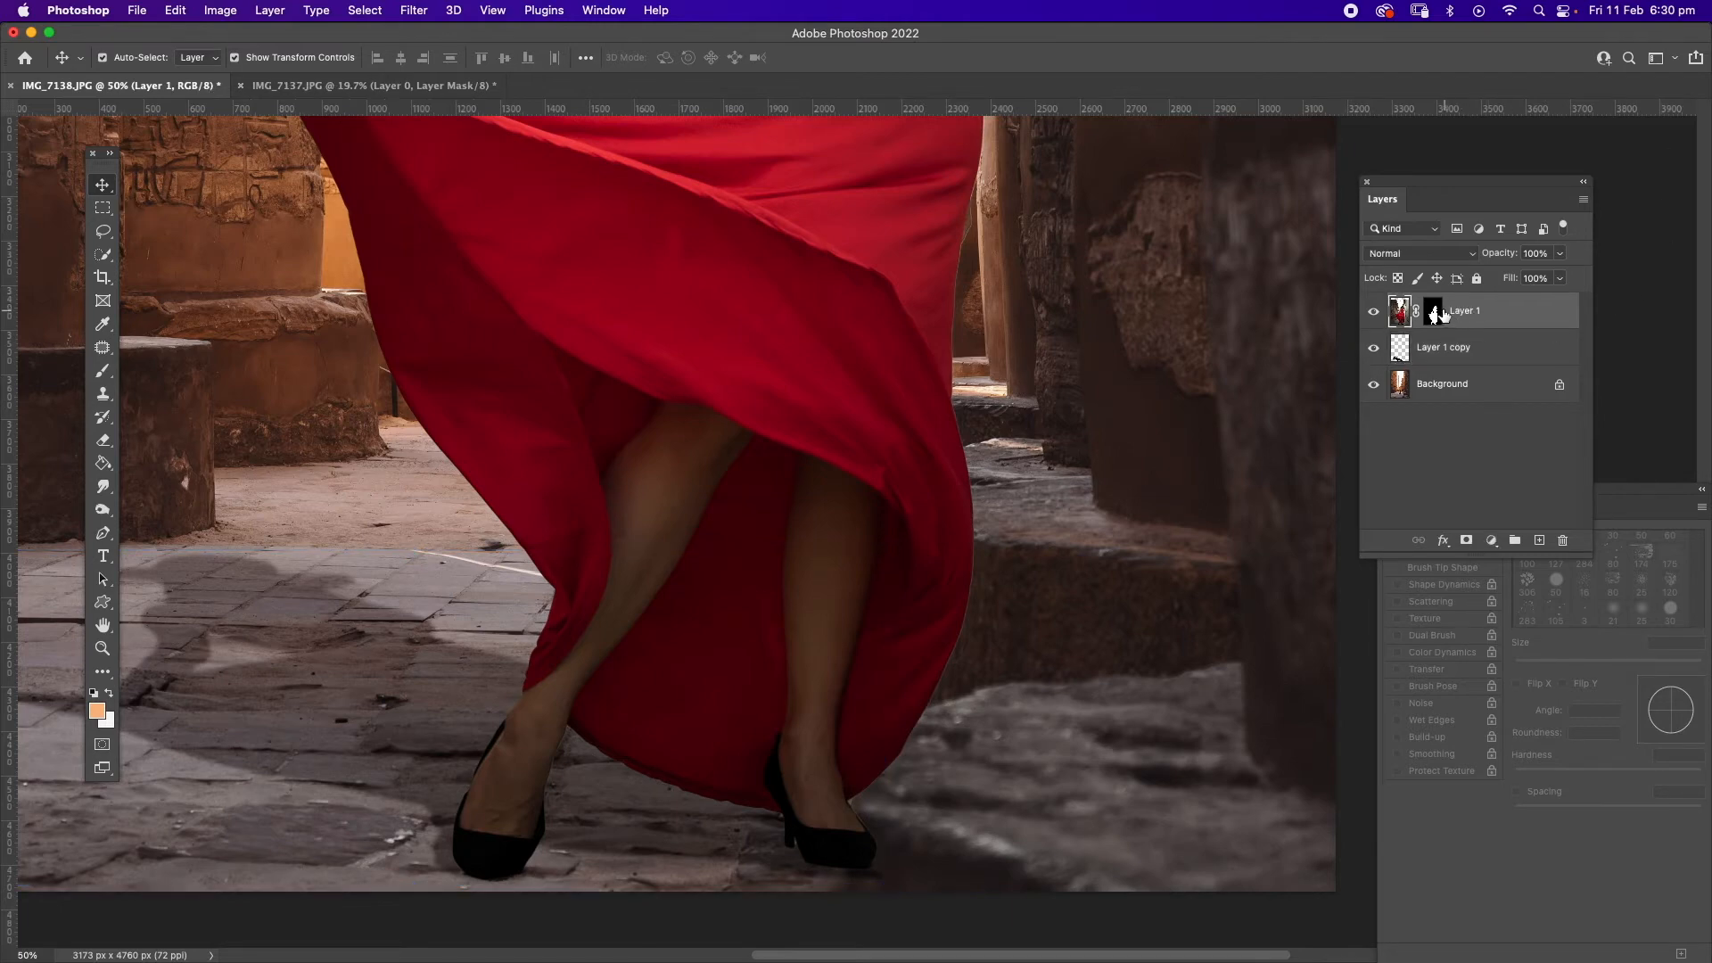
click(1561, 256)
click(1534, 278)
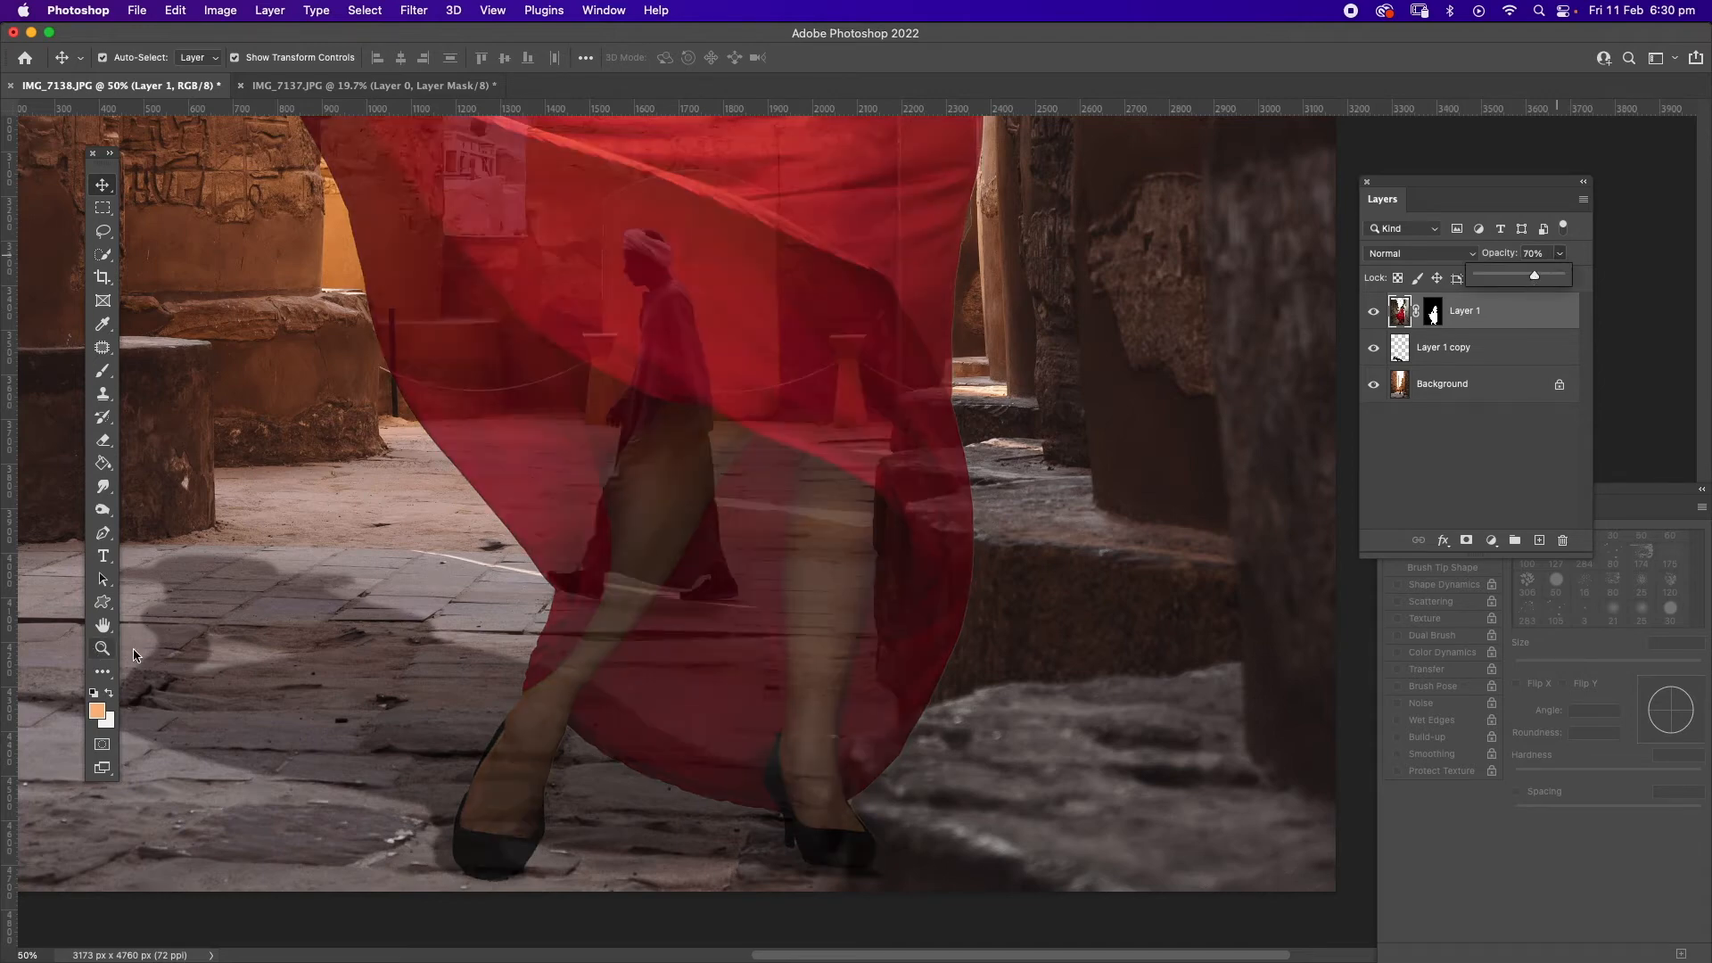
Lower Layer 1's opacity to 52% and paint black on its mask with an 11-pixel soft brush along the rock's edge beside the shoe.
click(103, 648)
click(826, 835)
click(855, 841)
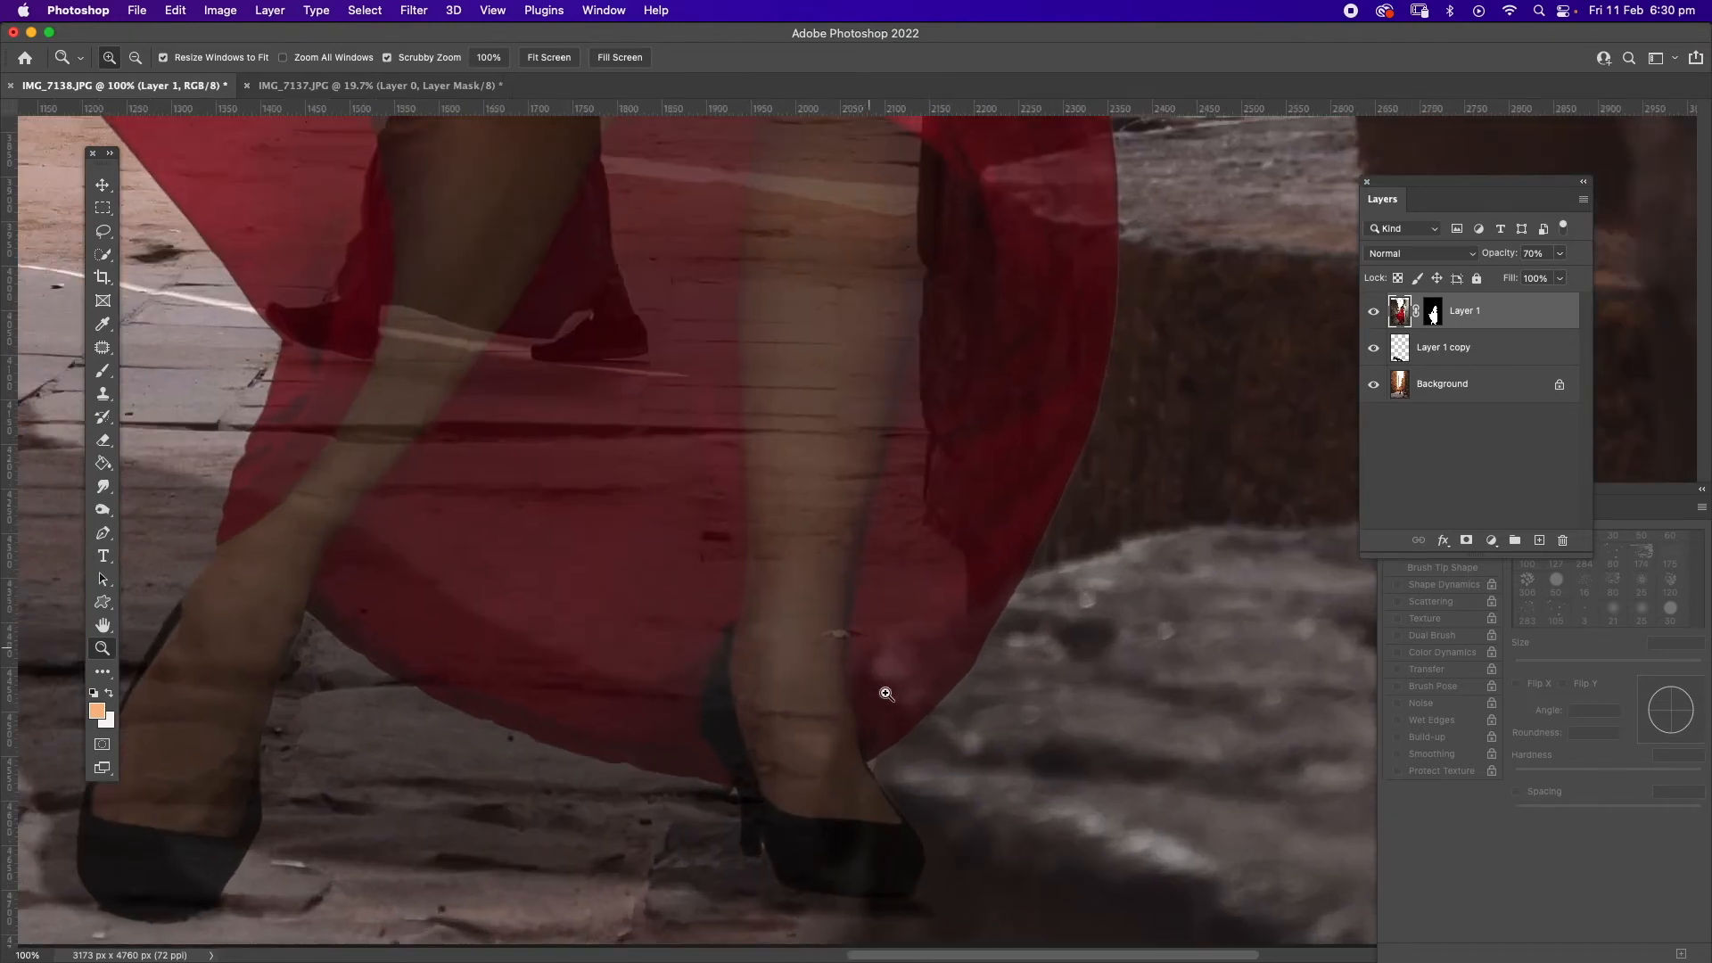
drag(864, 769, 765, 574)
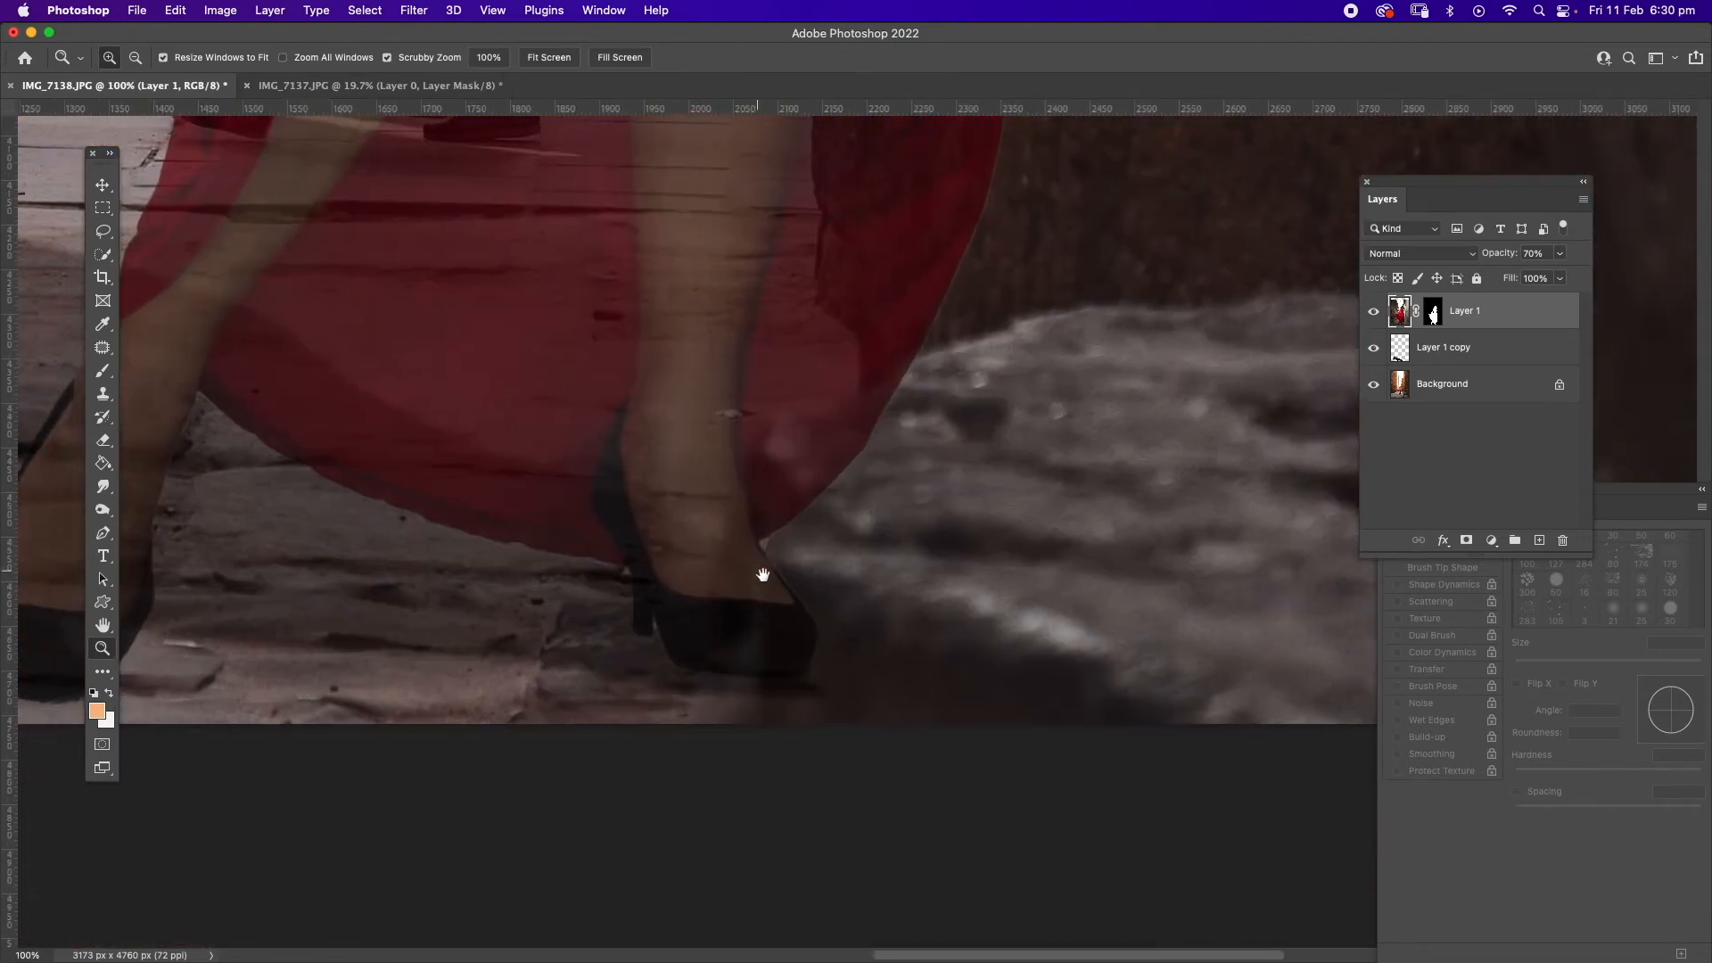
click(102, 370)
click(1436, 319)
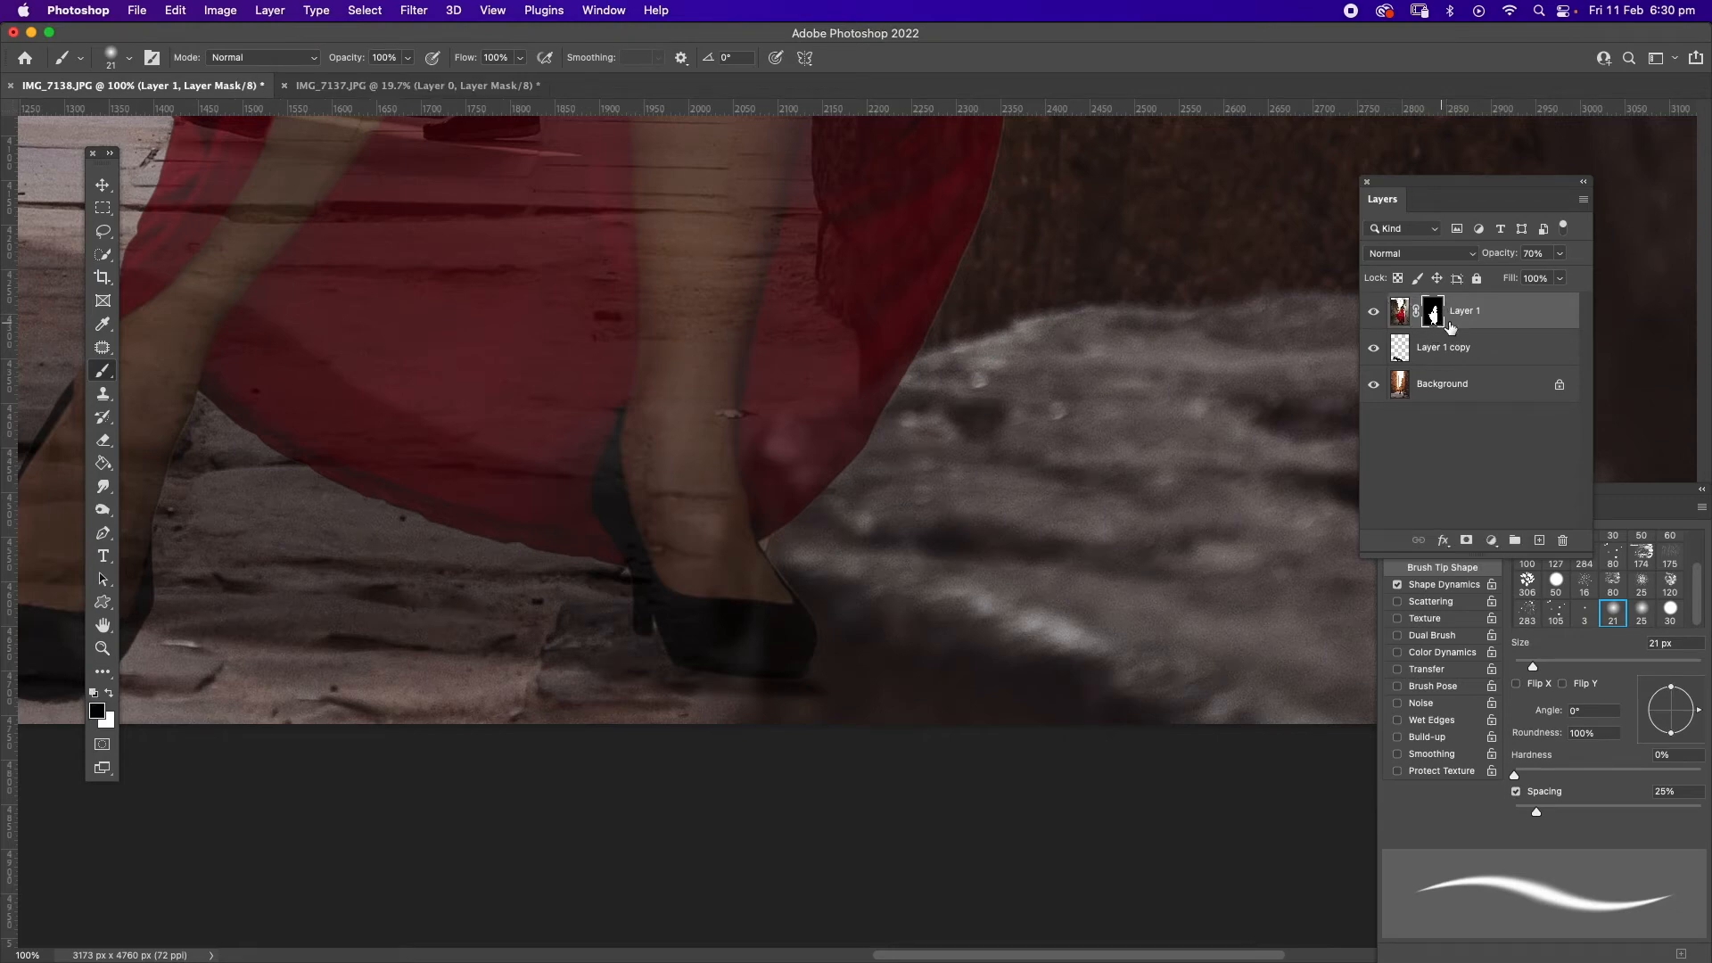
drag(1533, 669, 1523, 667)
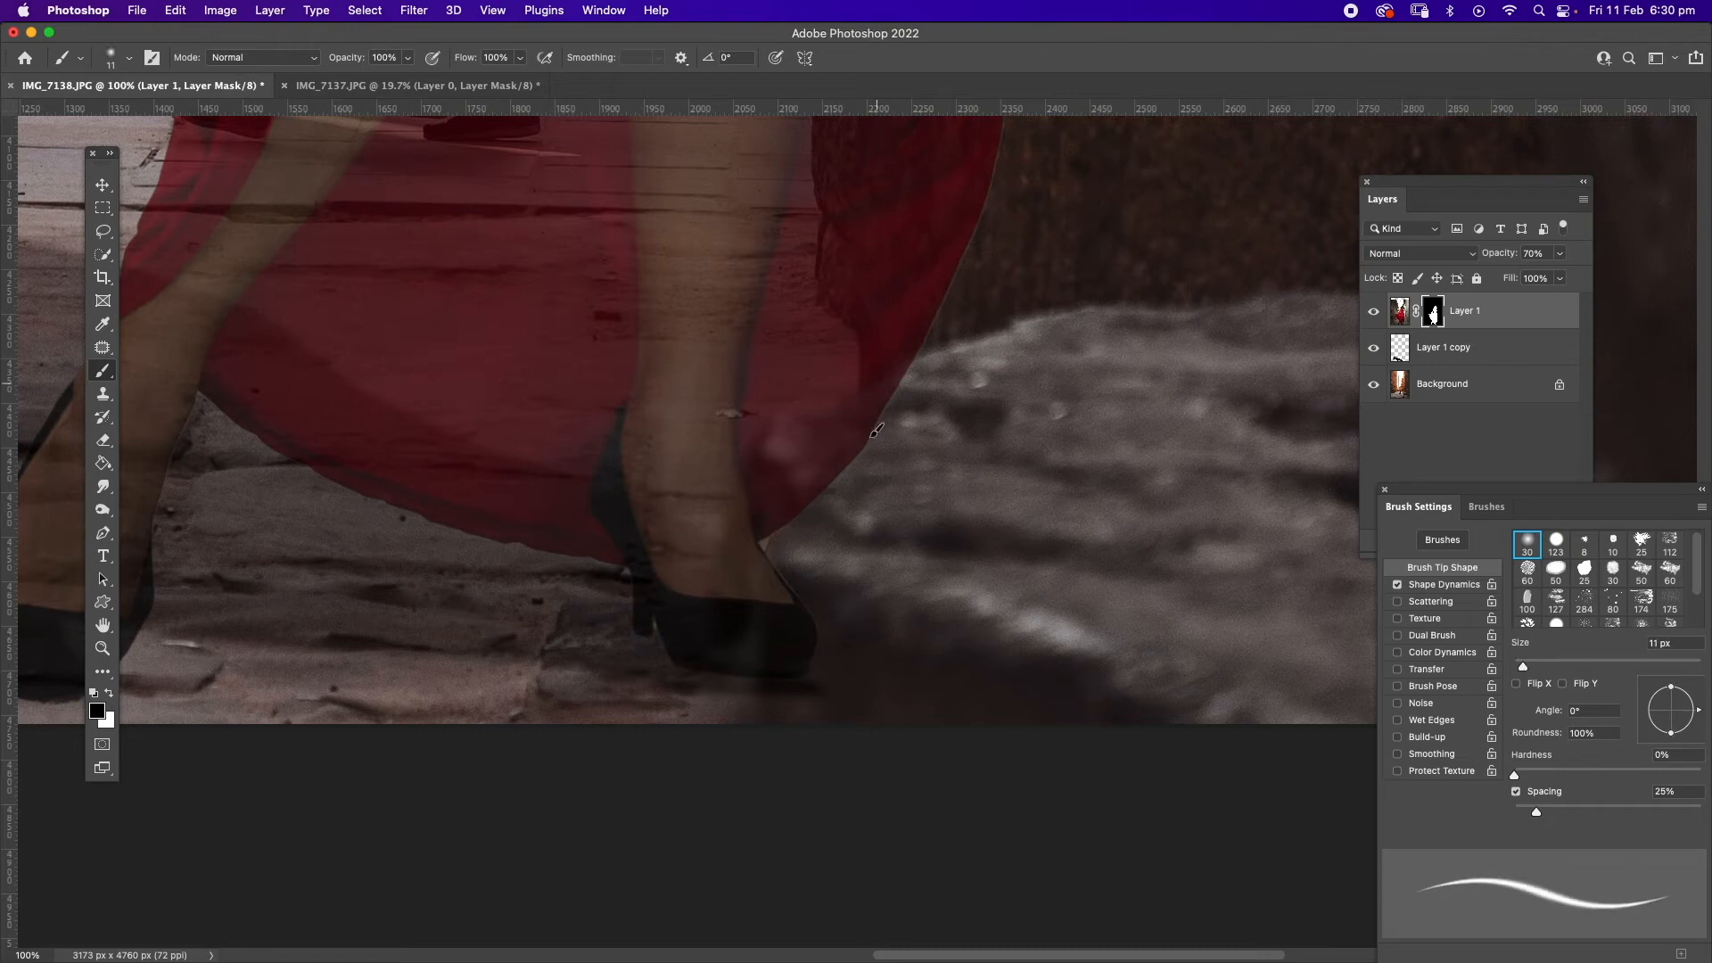
drag(1561, 254, 1538, 279)
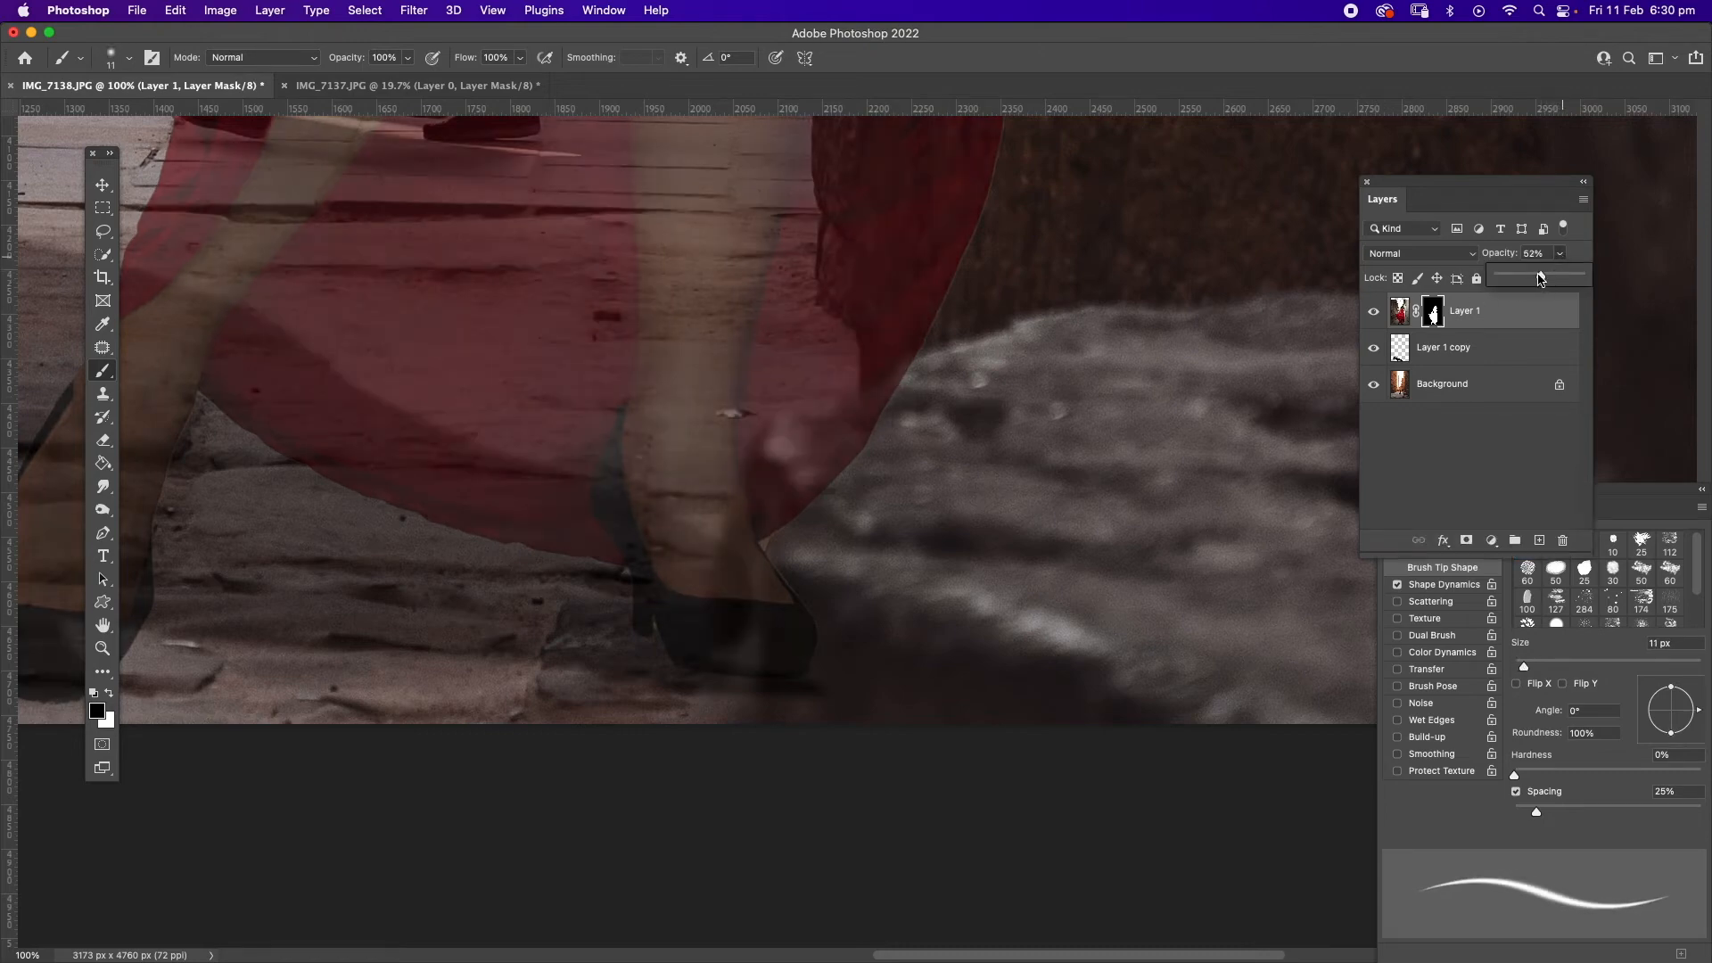
click(790, 426)
drag(785, 423, 769, 460)
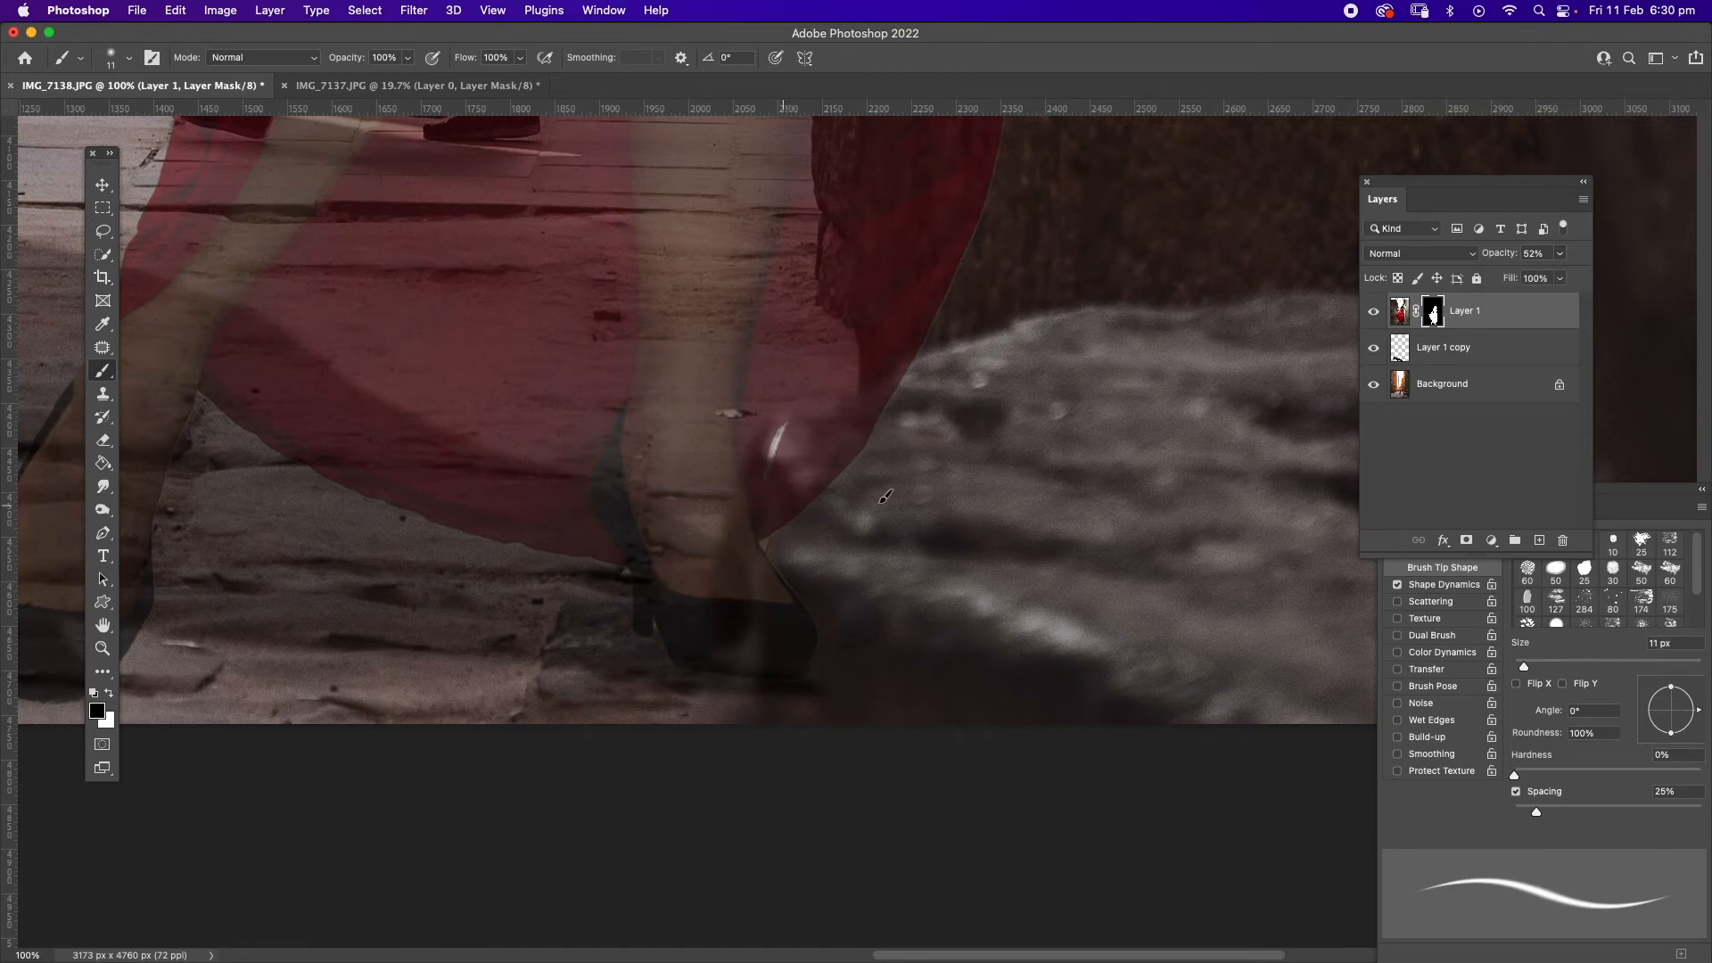
Mask out the parts of the shoe and red dress overlapping the foreground rock, using a 24-pixel soft black brush.
click(1517, 791)
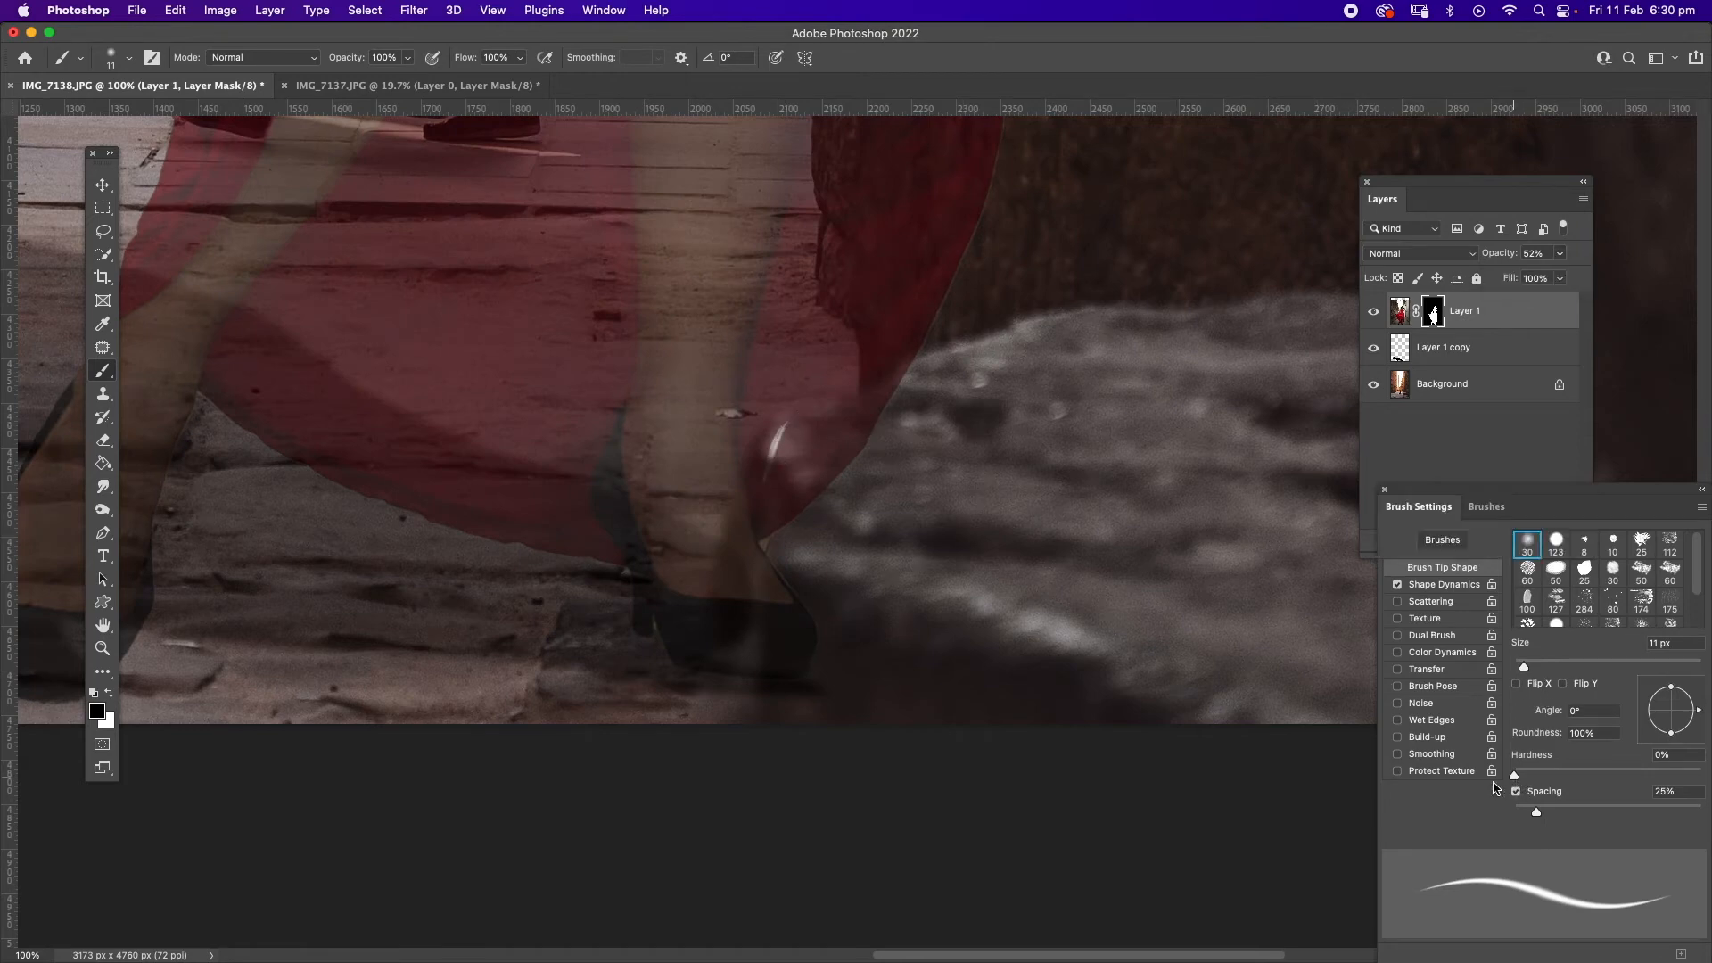
drag(1526, 668, 1536, 667)
mouse_move(878, 416)
mouse_down()
mouse_move(916, 366)
mouse_move(770, 430)
mouse_move(788, 418)
mouse_move(761, 445)
mouse_move(722, 581)
mouse_up()
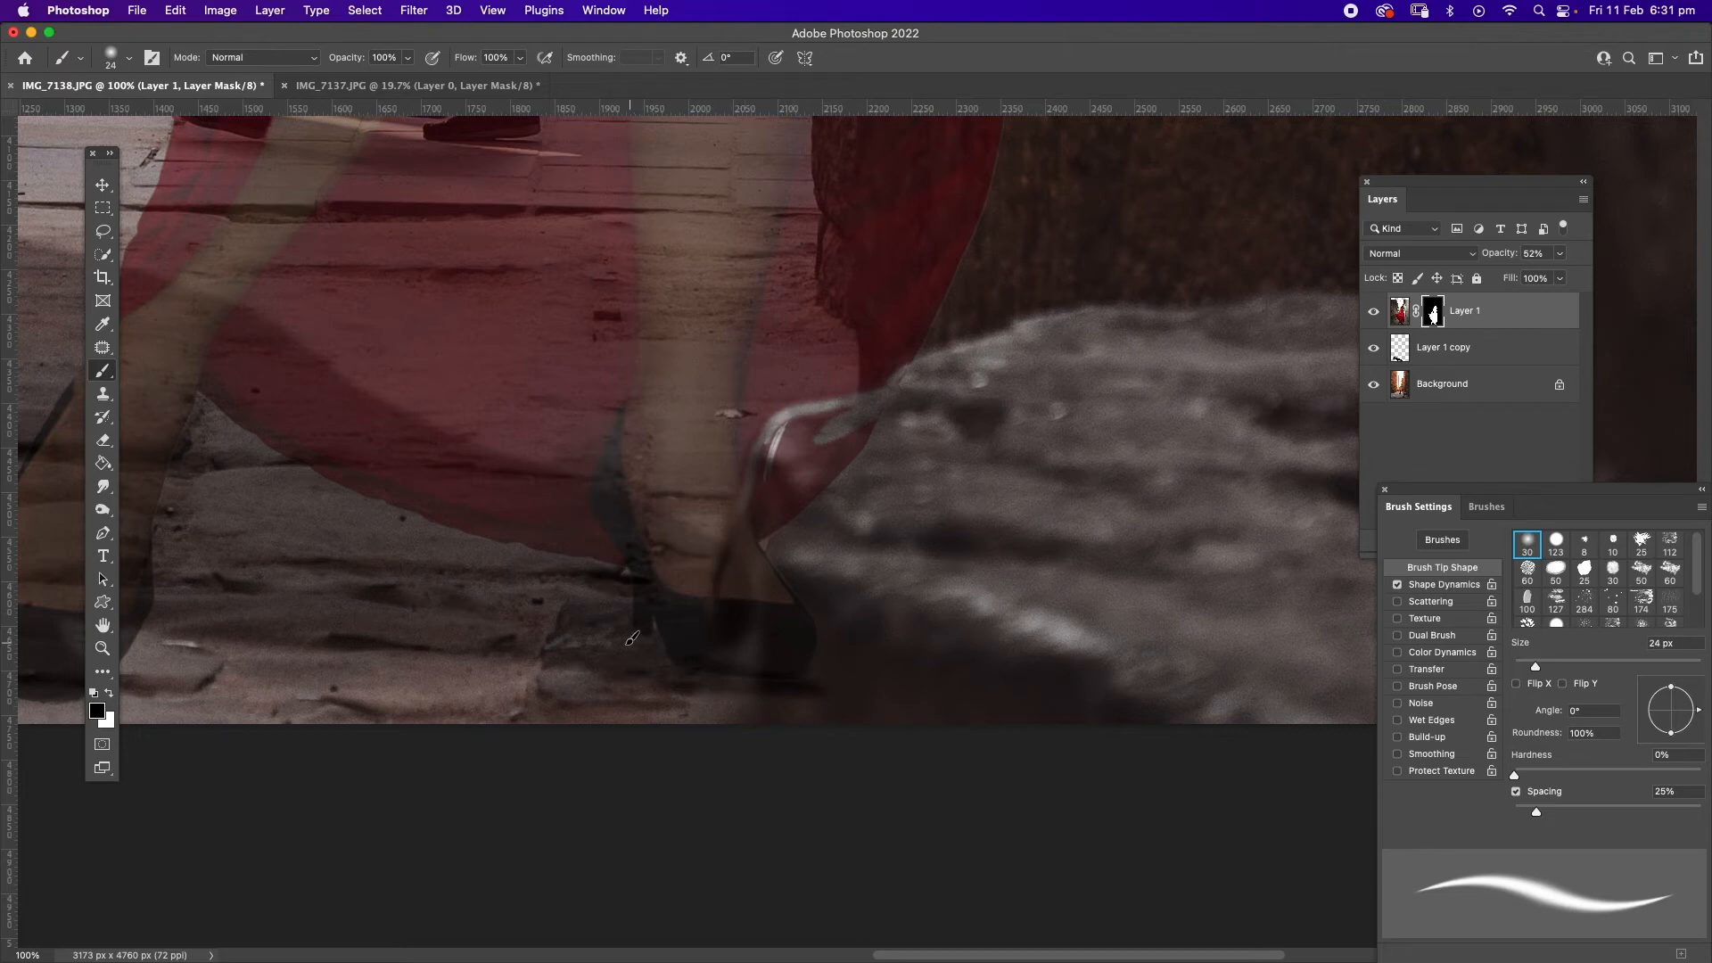
mouse_move(663, 606)
mouse_down()
mouse_move(696, 635)
mouse_move(855, 572)
mouse_move(656, 701)
mouse_move(885, 592)
mouse_up()
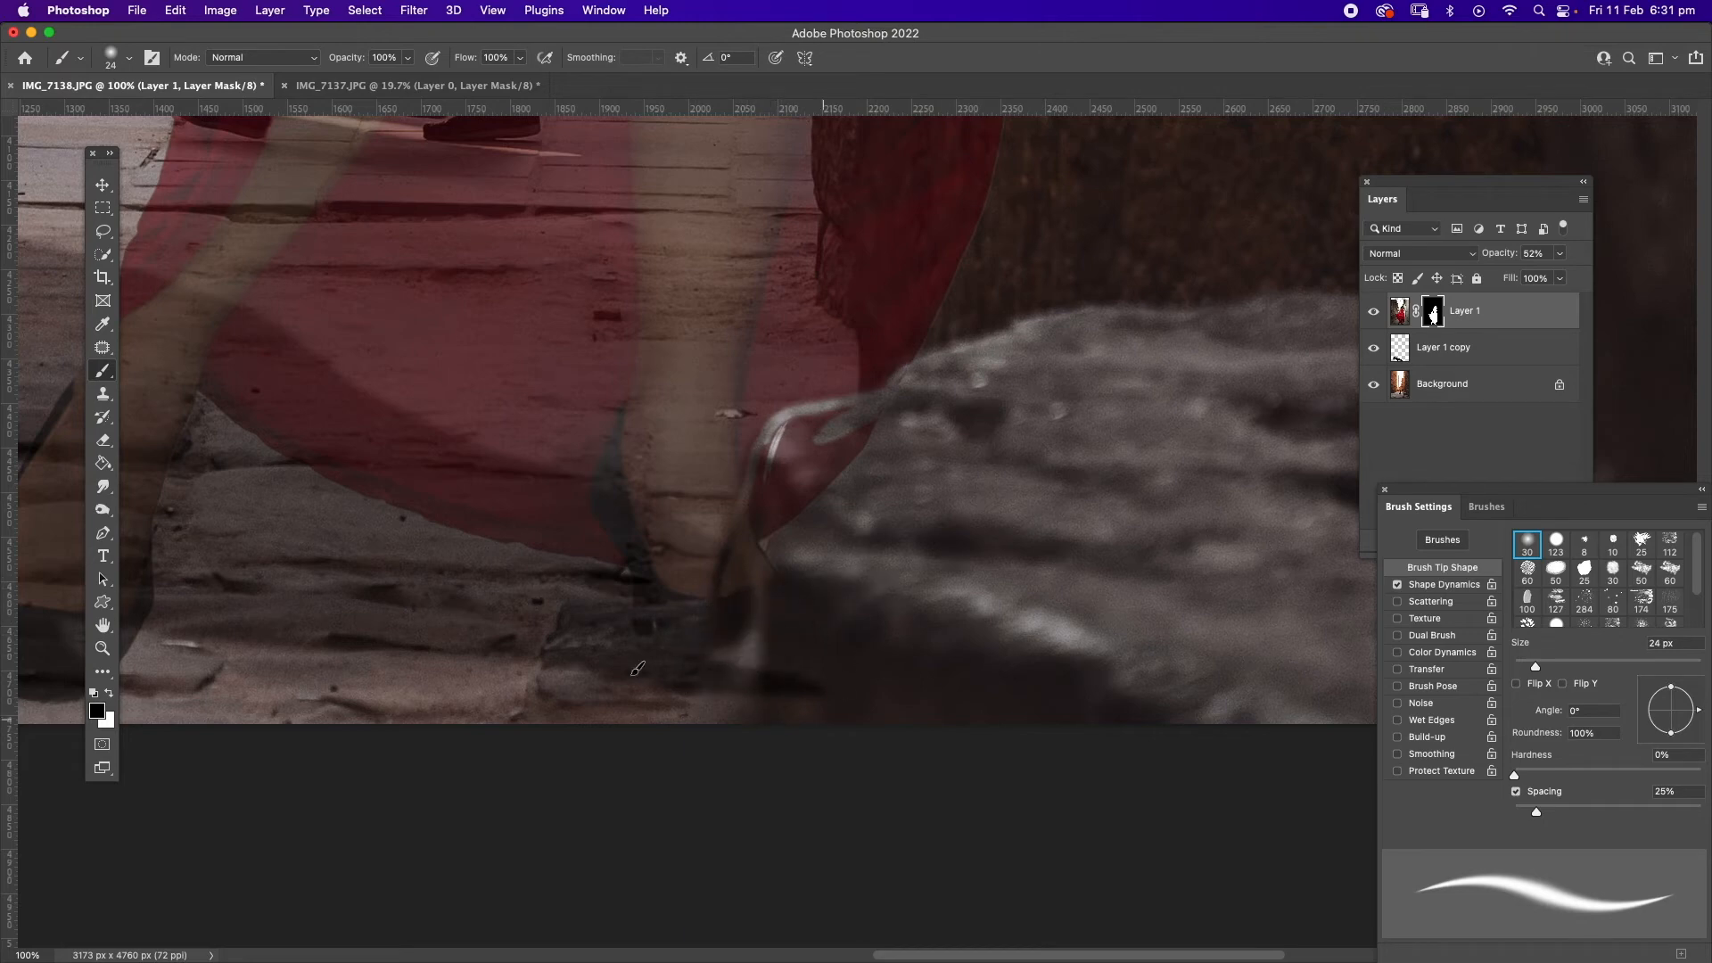
mouse_move(798, 563)
mouse_down()
mouse_move(774, 460)
mouse_move(729, 613)
mouse_move(763, 440)
mouse_move(816, 416)
mouse_move(778, 422)
mouse_move(761, 473)
mouse_move(922, 371)
mouse_move(867, 428)
mouse_move(854, 476)
mouse_move(866, 454)
mouse_move(822, 439)
mouse_move(764, 494)
mouse_move(754, 590)
mouse_move(735, 613)
mouse_move(721, 604)
mouse_move(724, 572)
mouse_move(744, 569)
mouse_move(795, 482)
mouse_move(748, 596)
mouse_move(785, 563)
mouse_up()
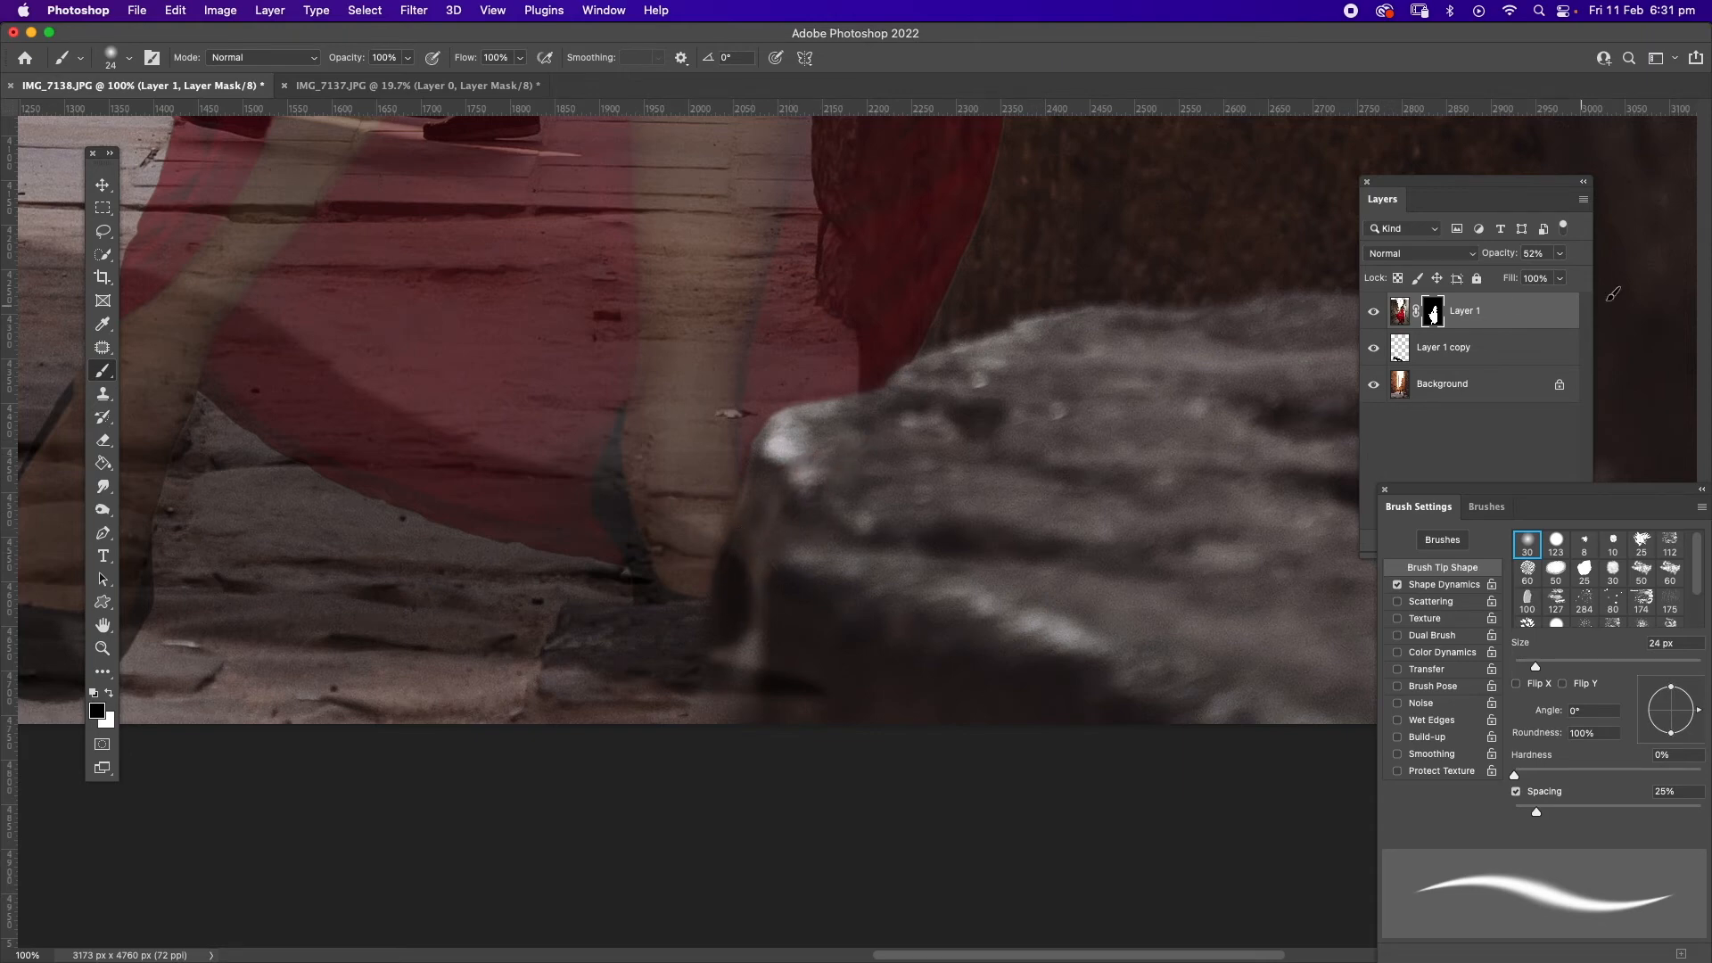
Restore Layer 1's opacity to 100% and touch up the mask at the rock's edge beside the heel.
click(1559, 255)
drag(1541, 275, 1686, 273)
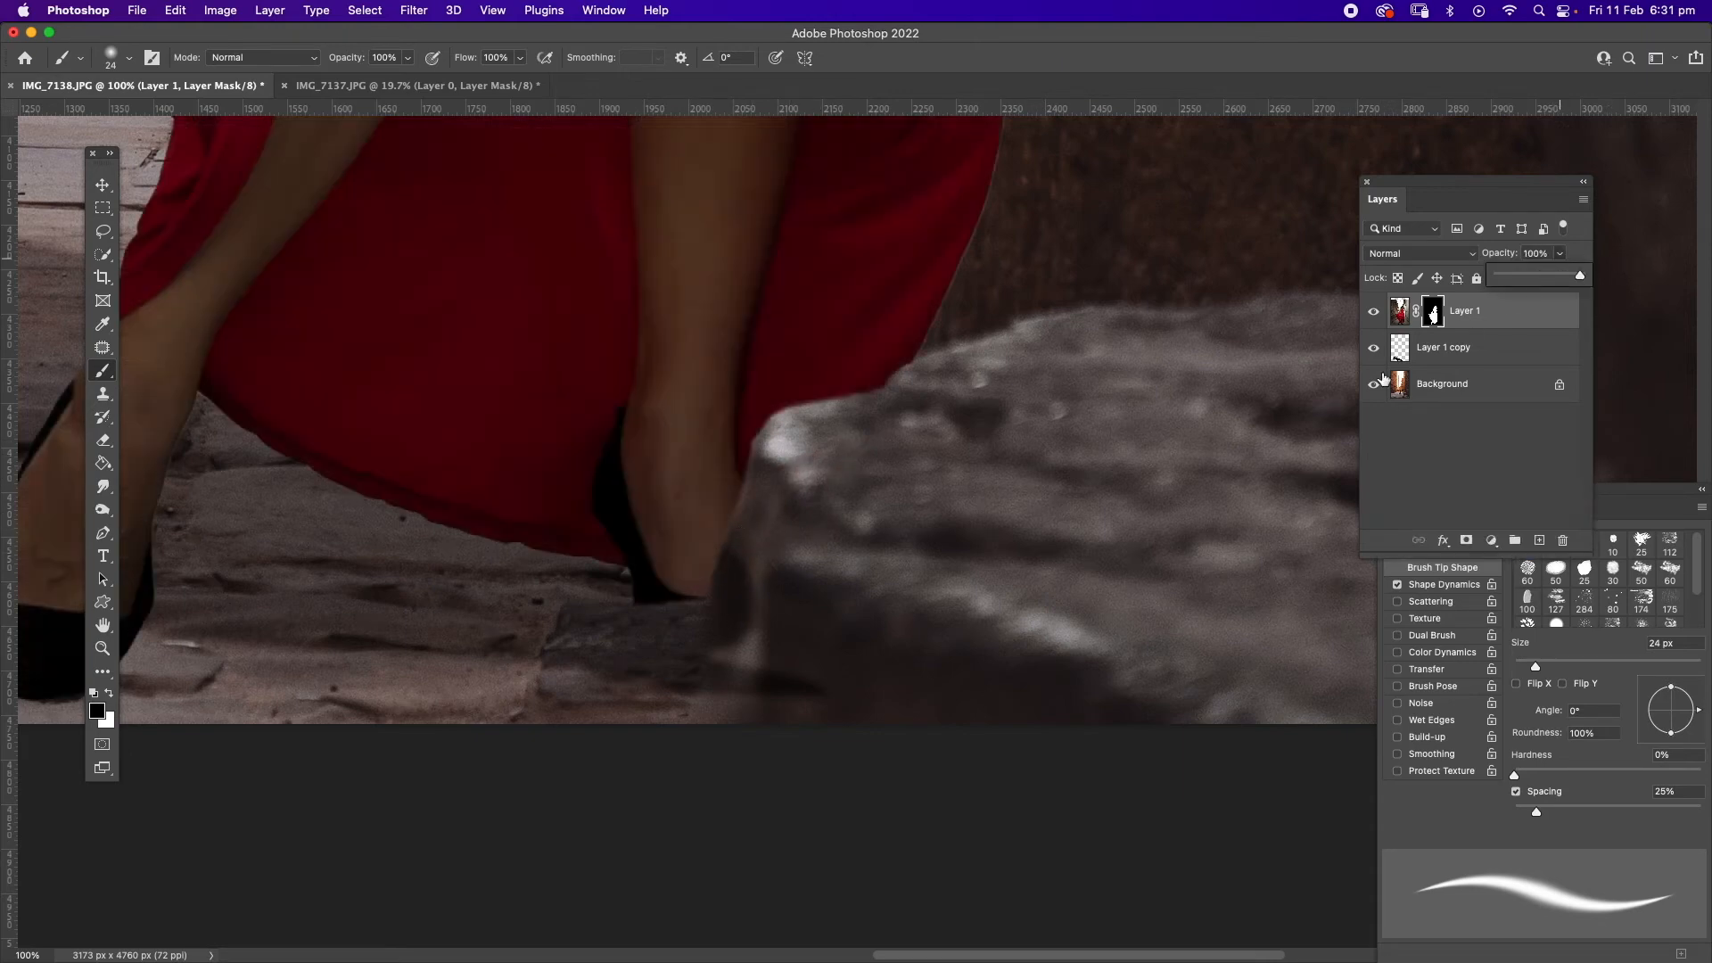
click(762, 475)
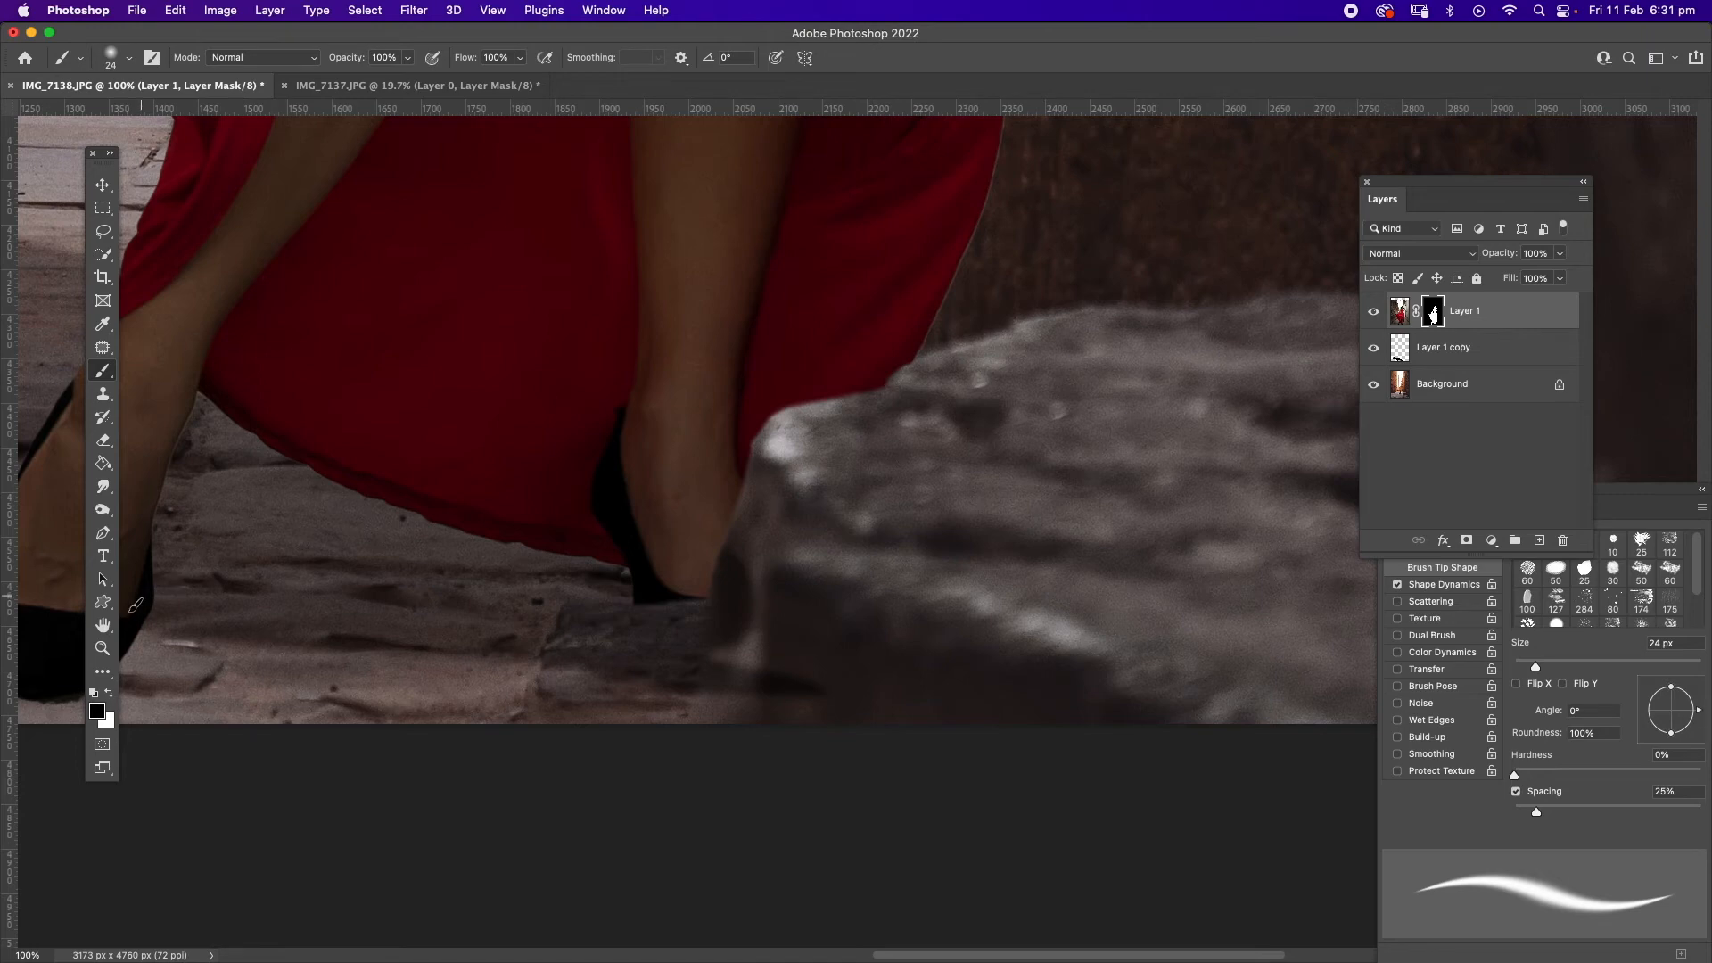
Examine the whole composite and, up close, the transition between the woman's feet, the dress hem, the shadow and the rock.
click(103, 649)
right_click(504, 415)
click(504, 415)
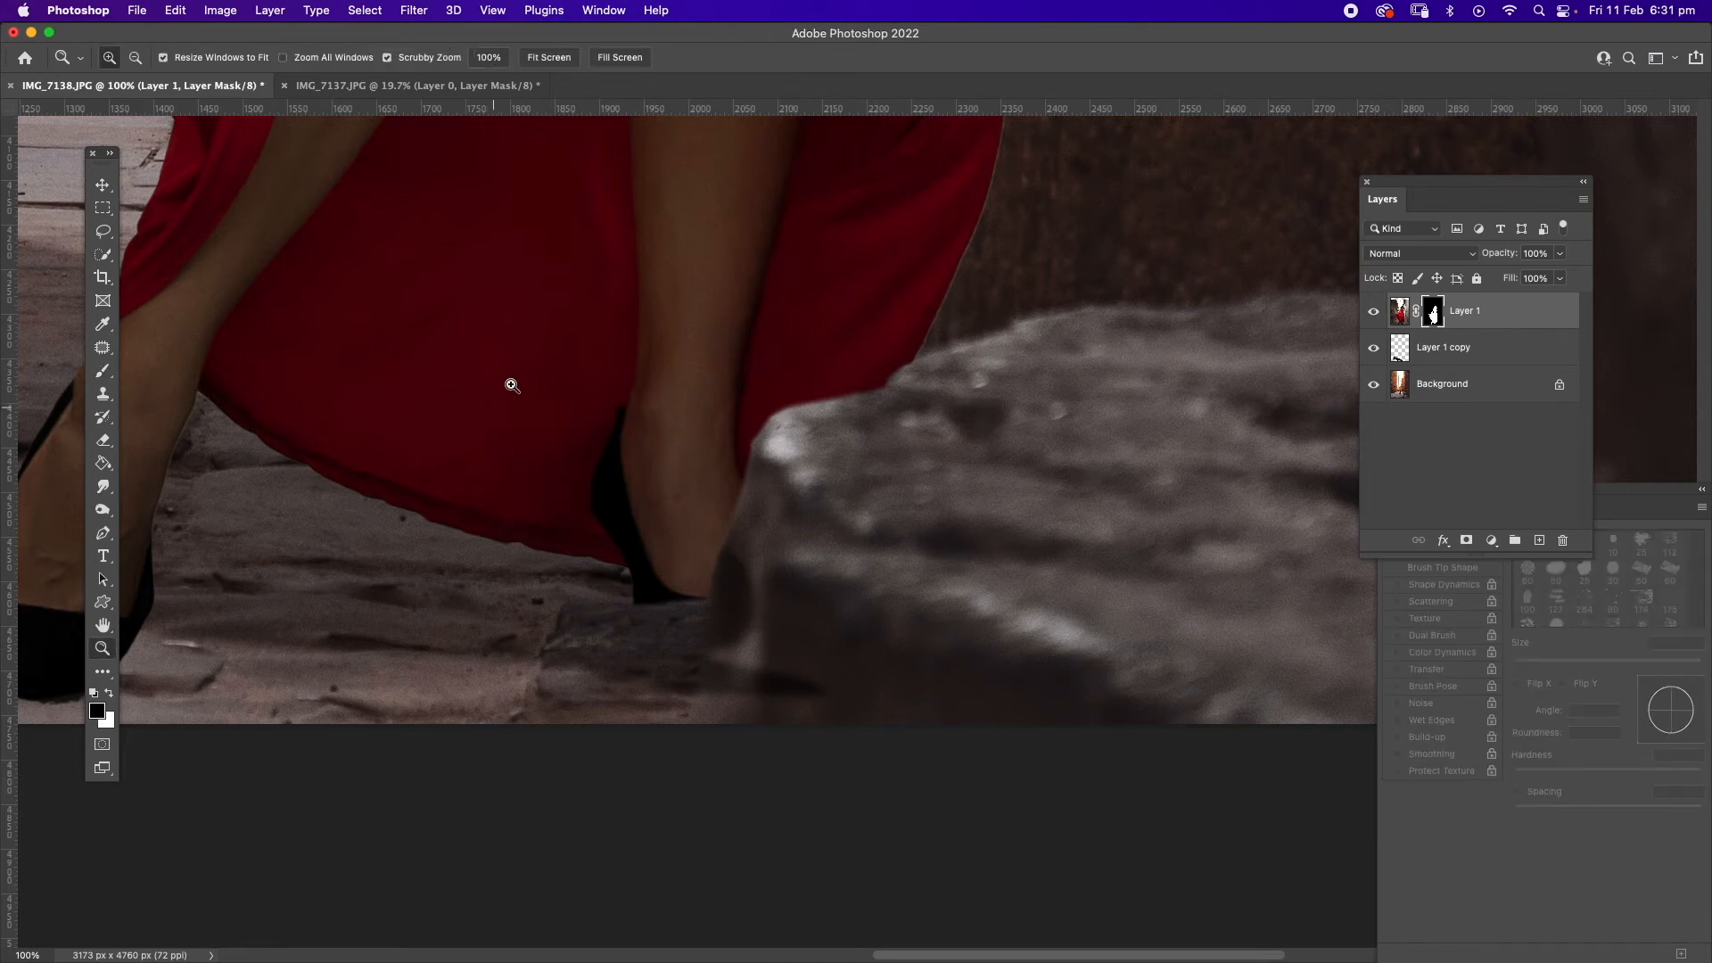
click(1031, 812)
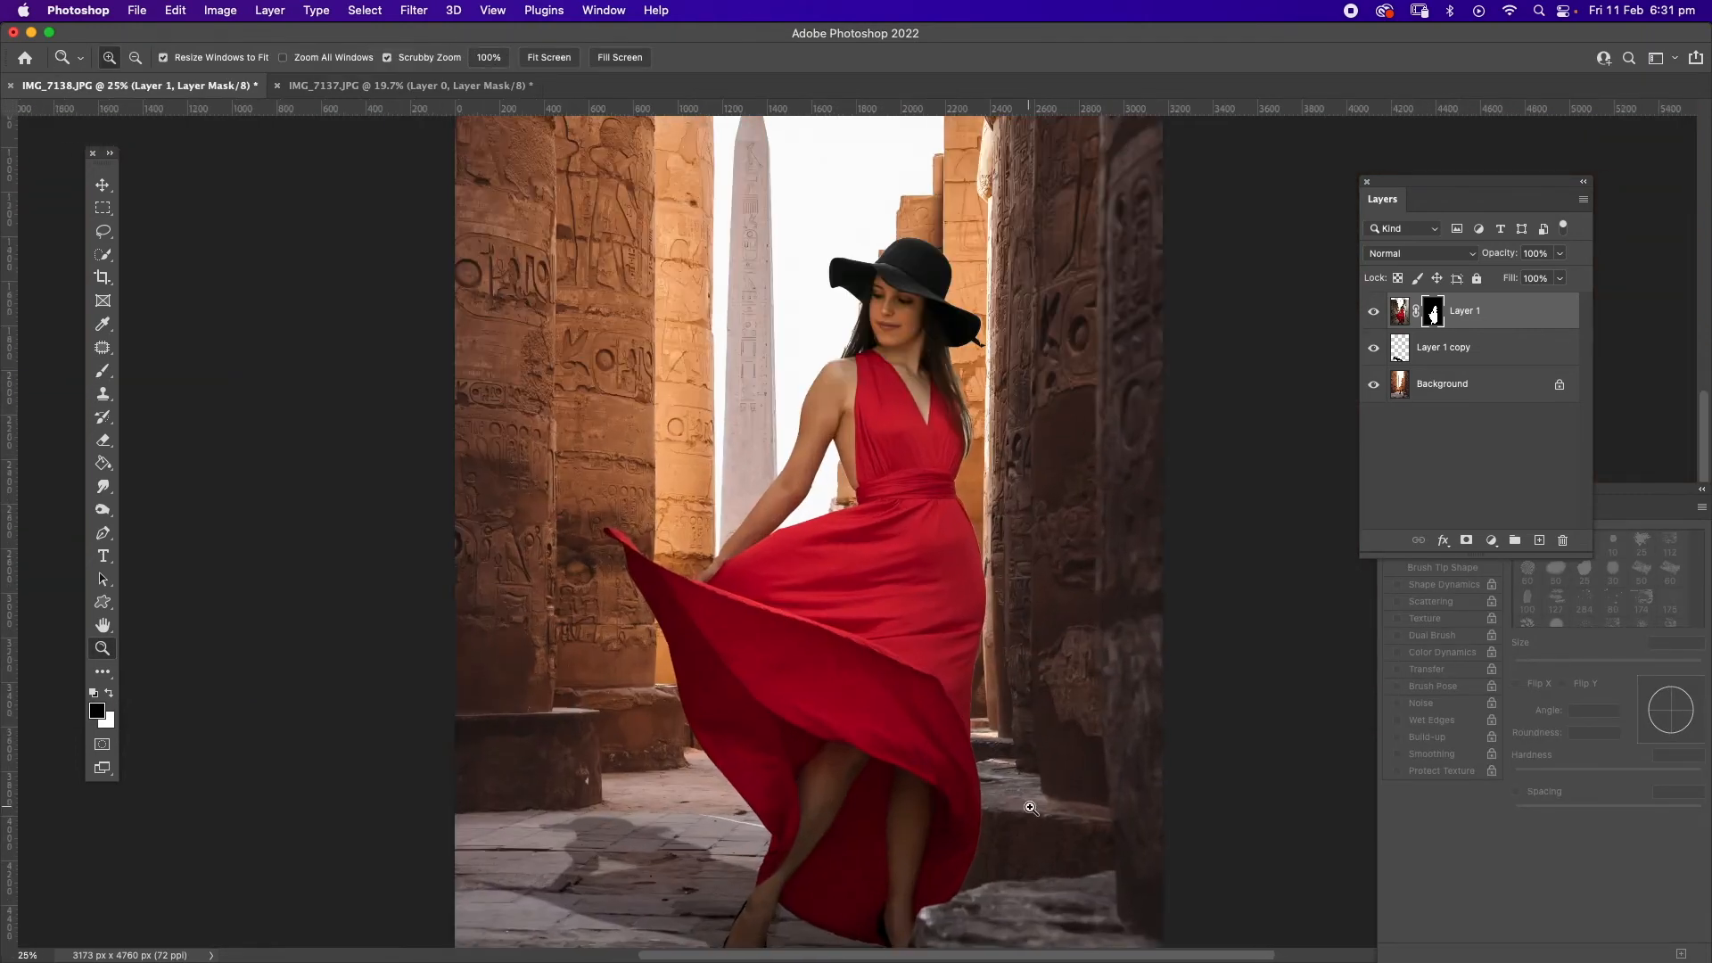
click(1049, 841)
click(1031, 755)
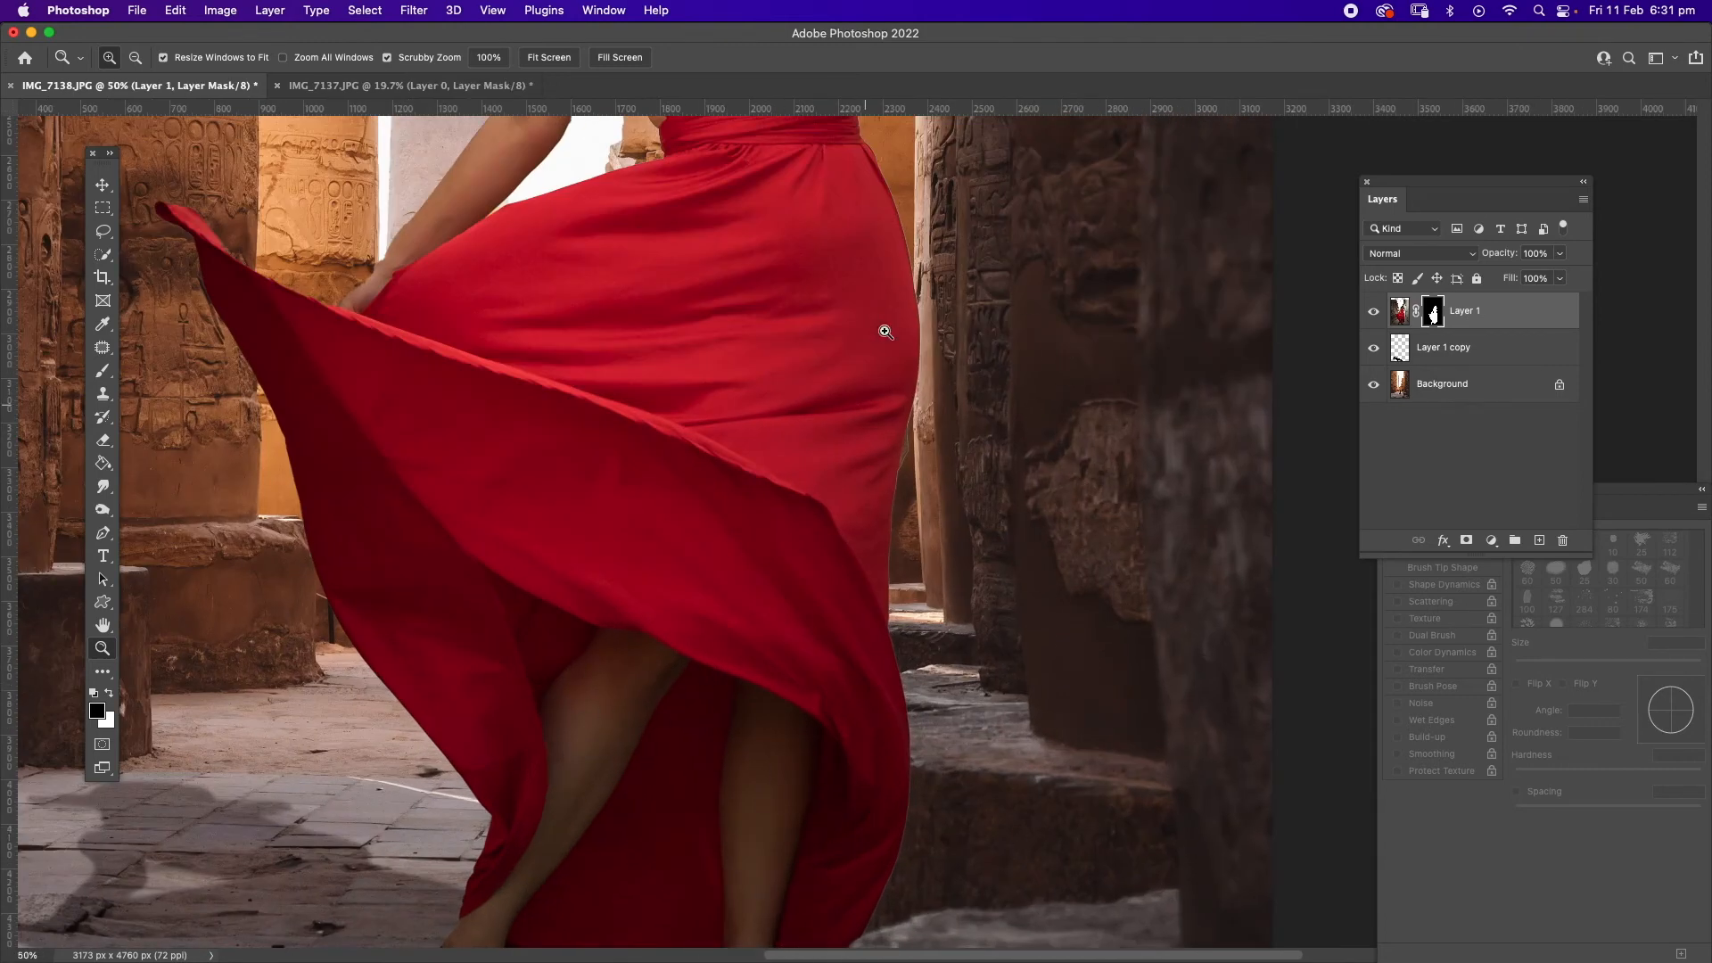
drag(778, 596, 639, 309)
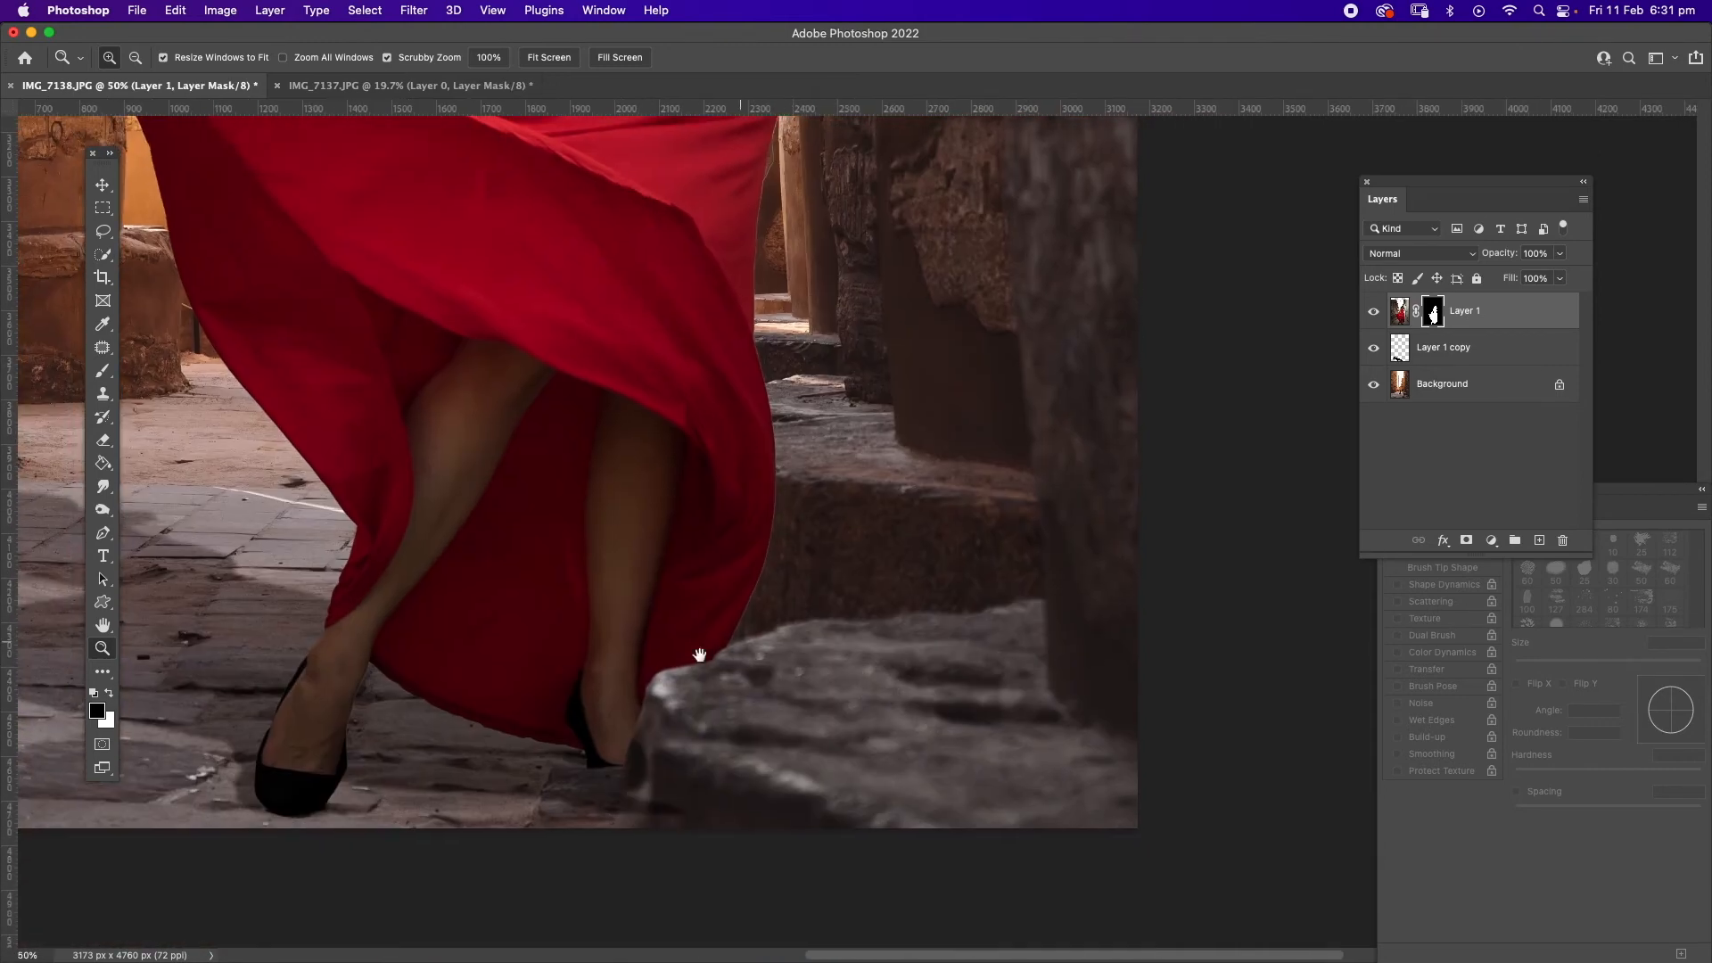
click(250, 765)
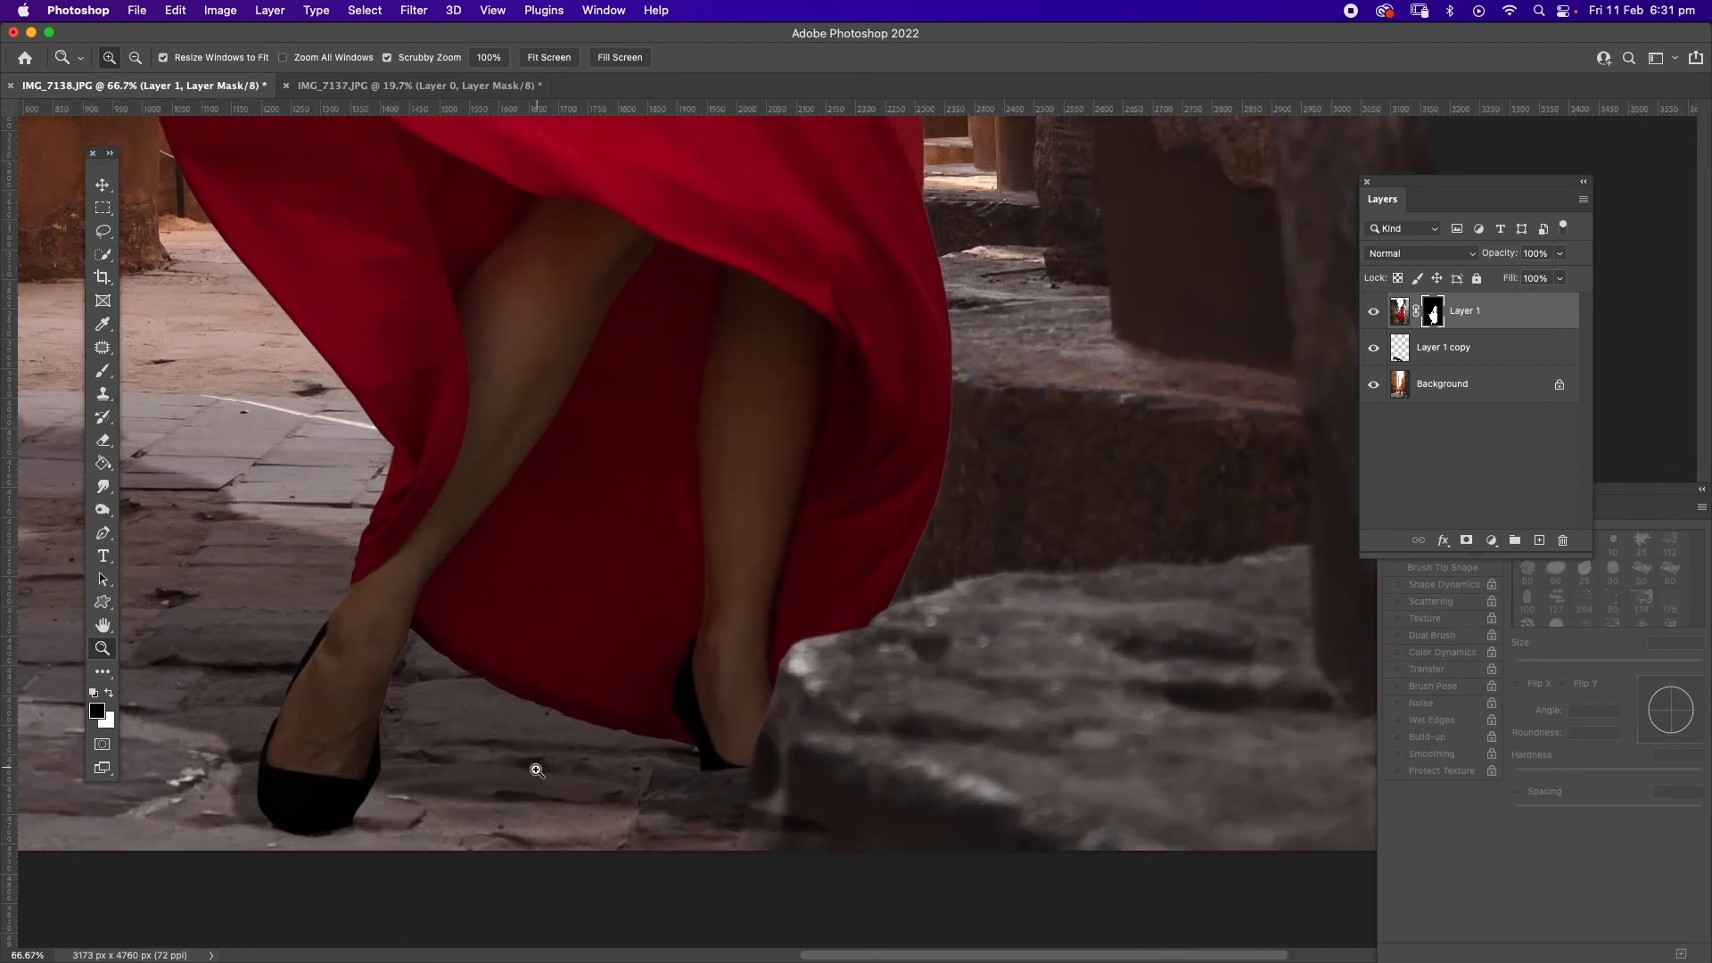
scroll(460, 765, left, 10)
scroll(459, 765, down, 2)
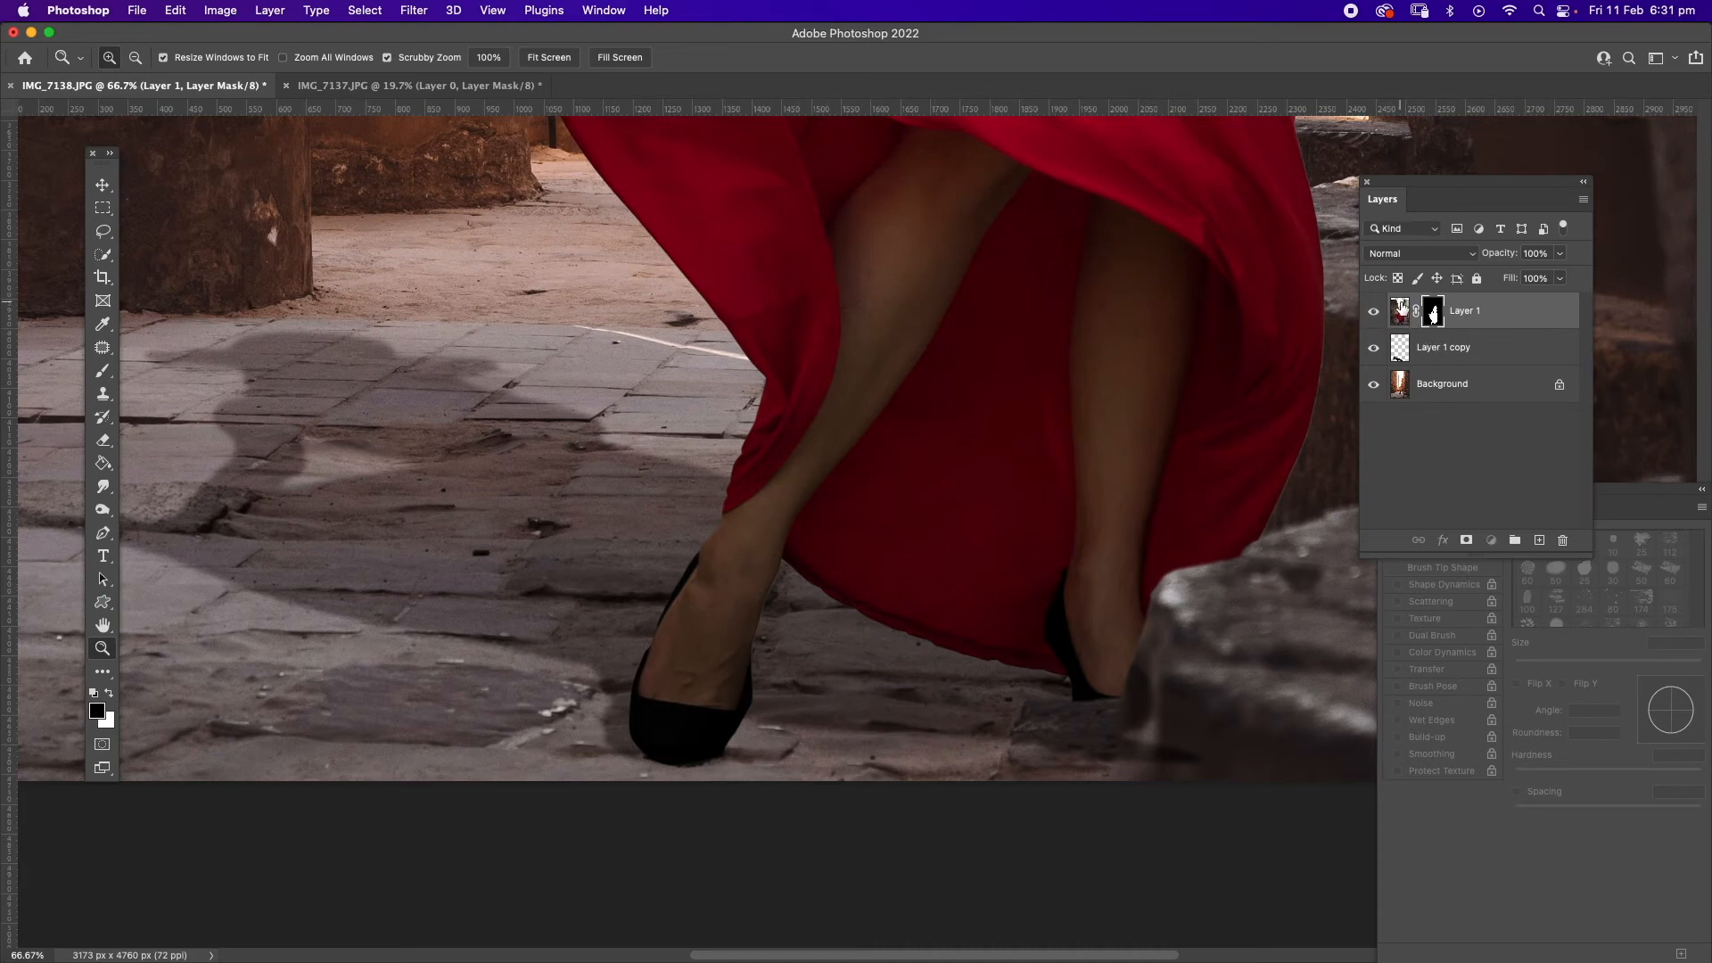
Soften the woman's image on Layer 1, not its mask, by applying the Blur More filter three times.
click(1401, 312)
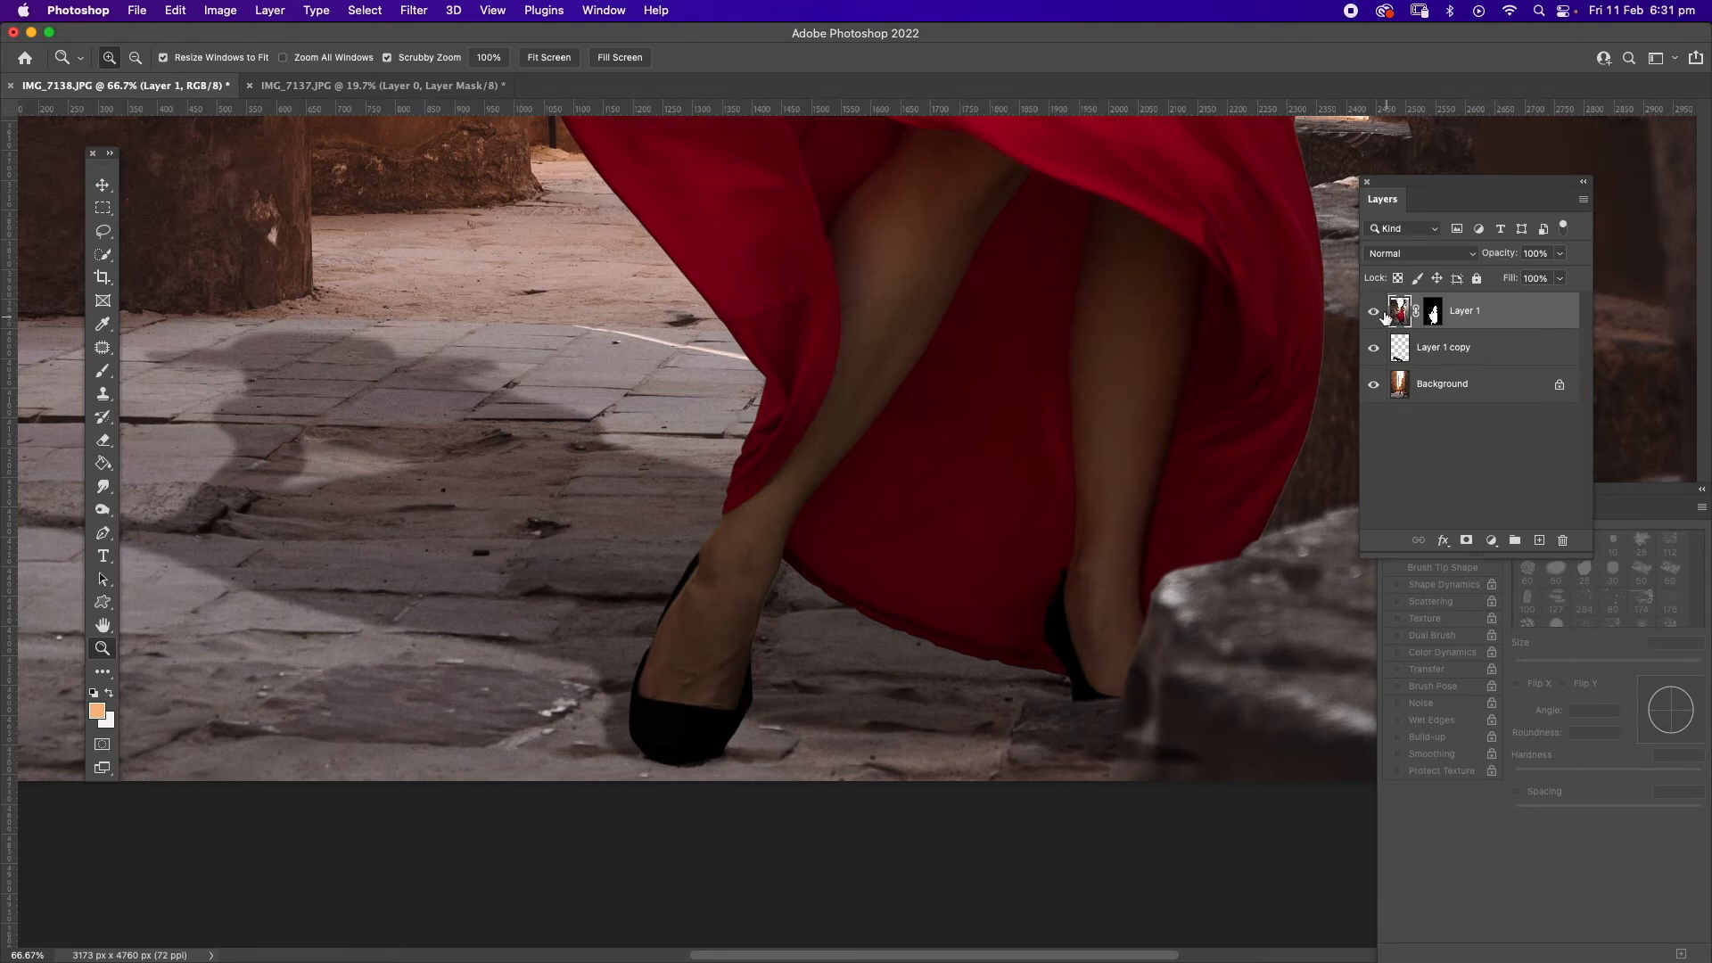
click(428, 9)
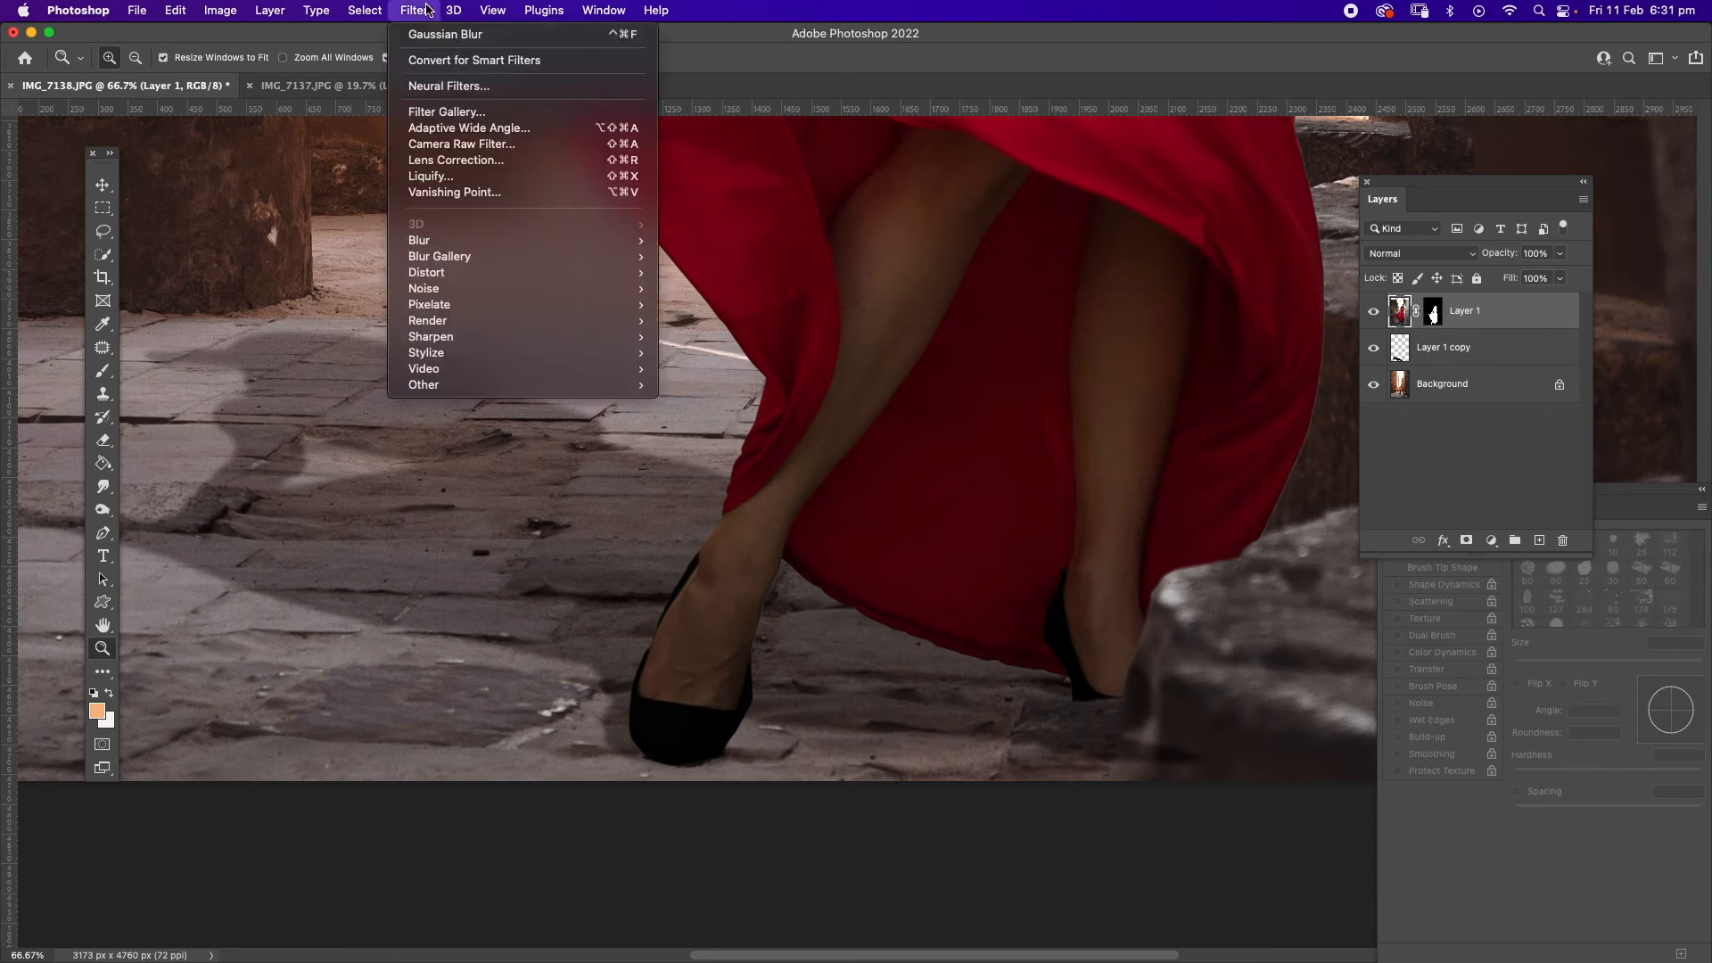
mouse_move(489, 241)
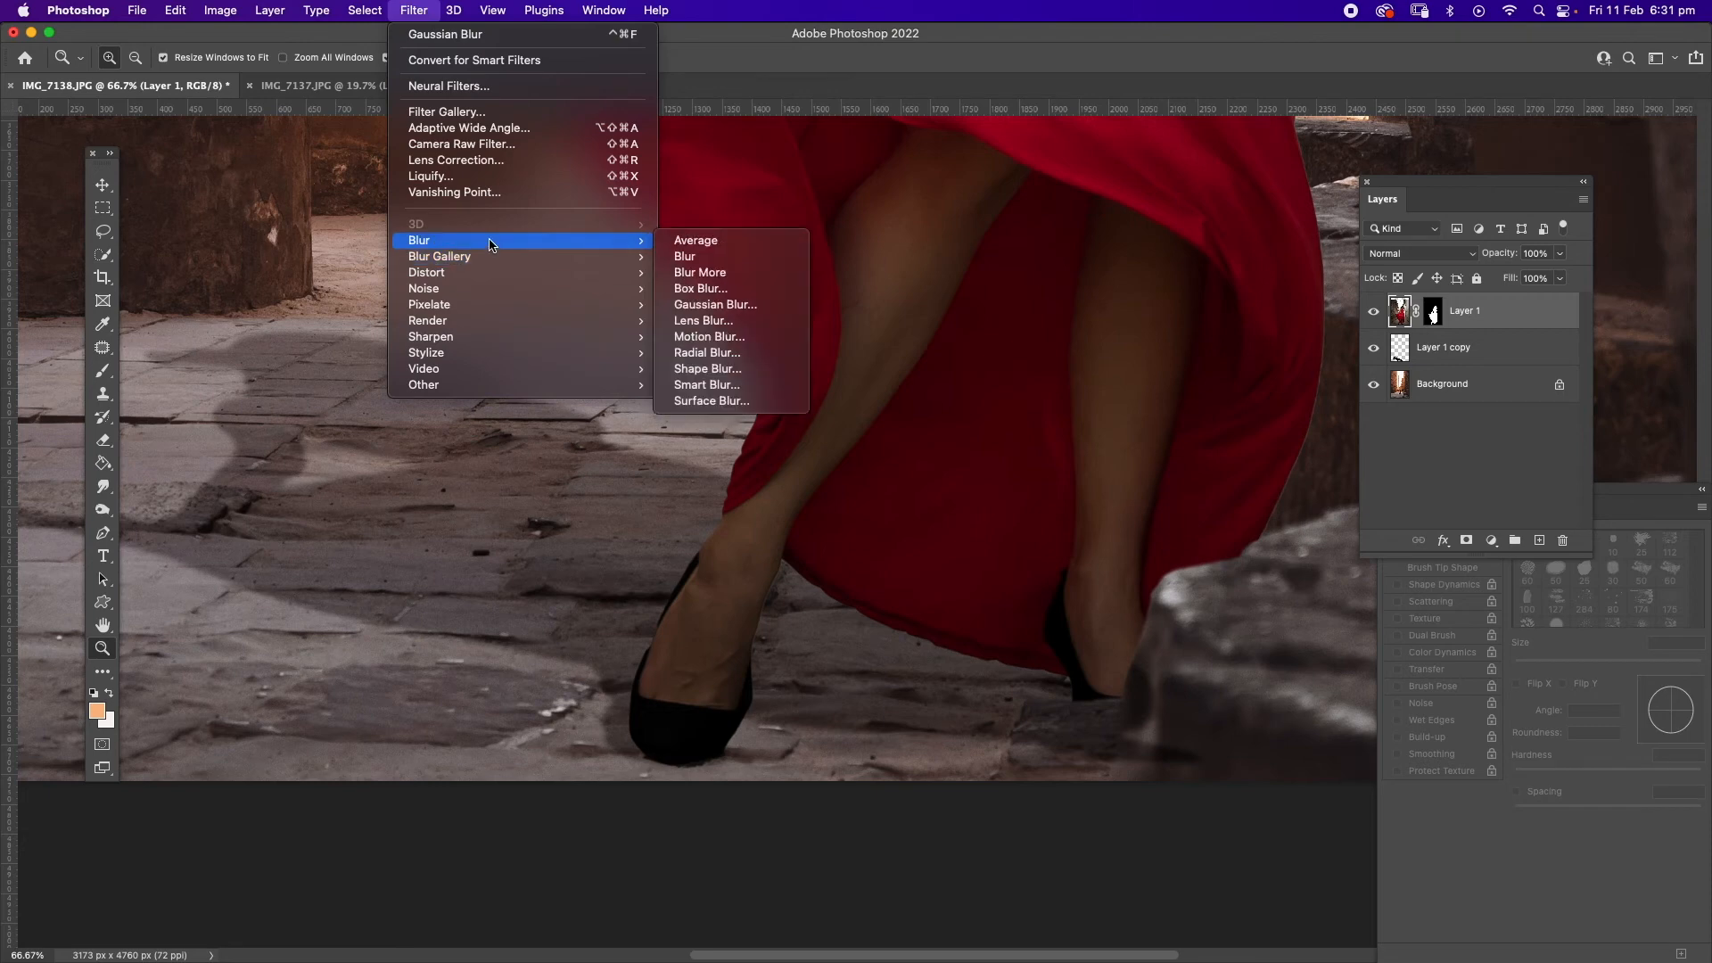
click(730, 272)
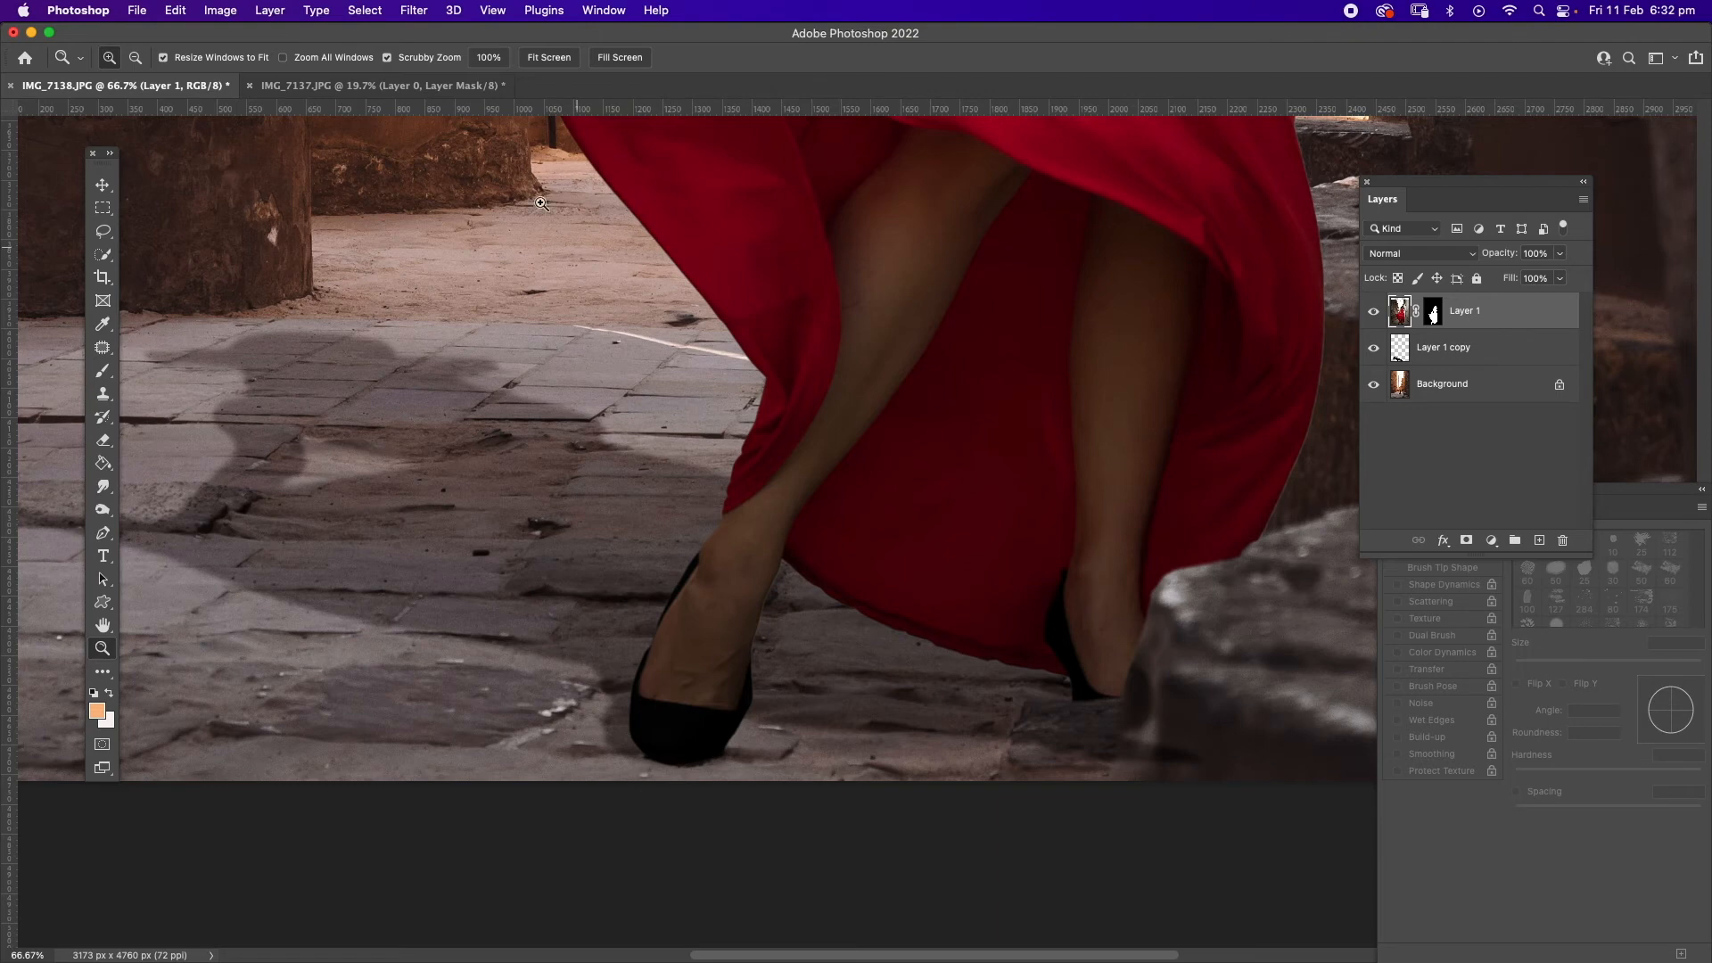
click(424, 24)
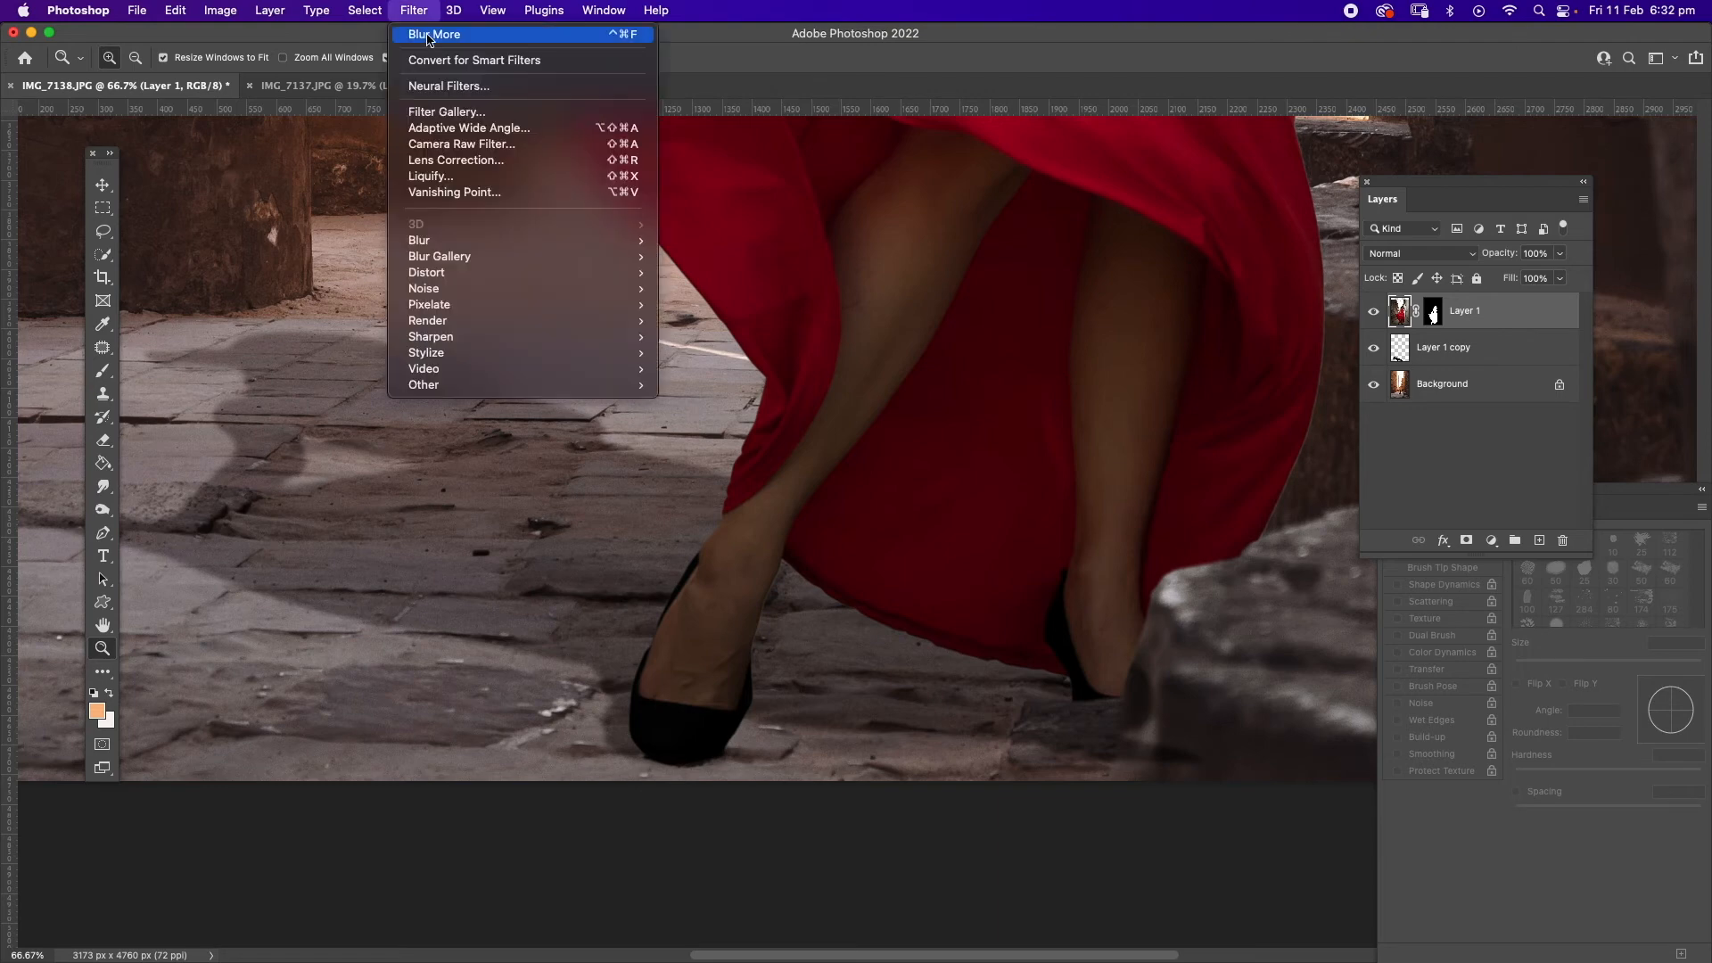
click(424, 38)
click(411, 12)
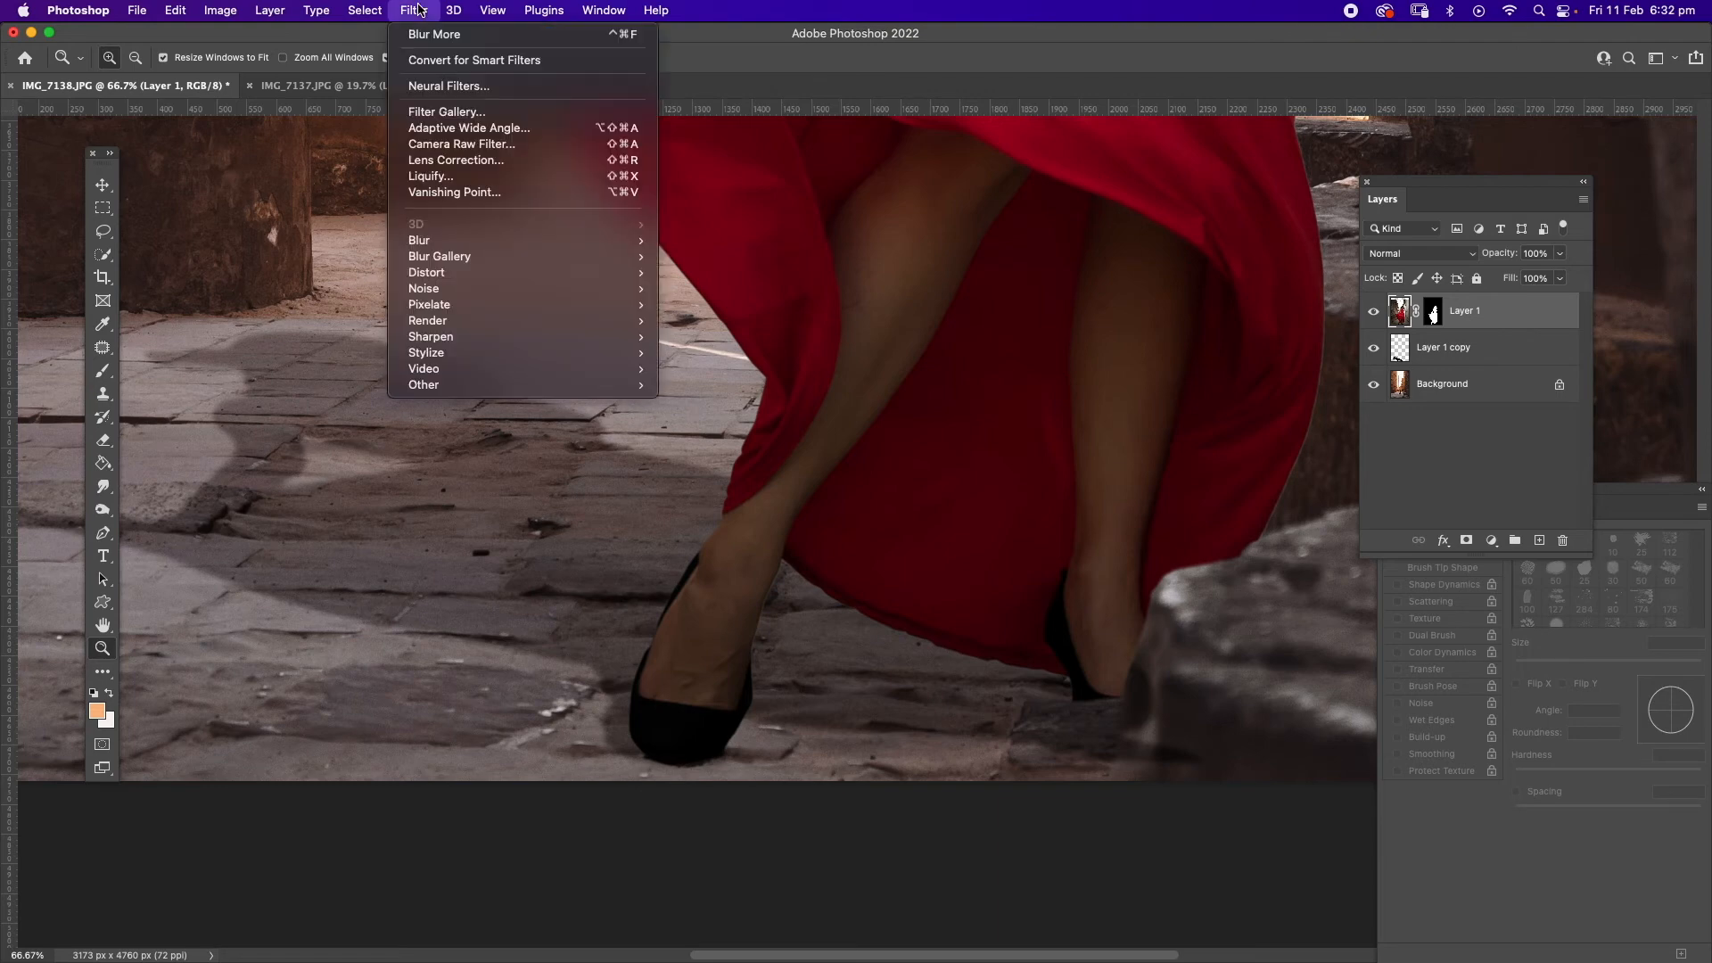
mouse_move(451, 243)
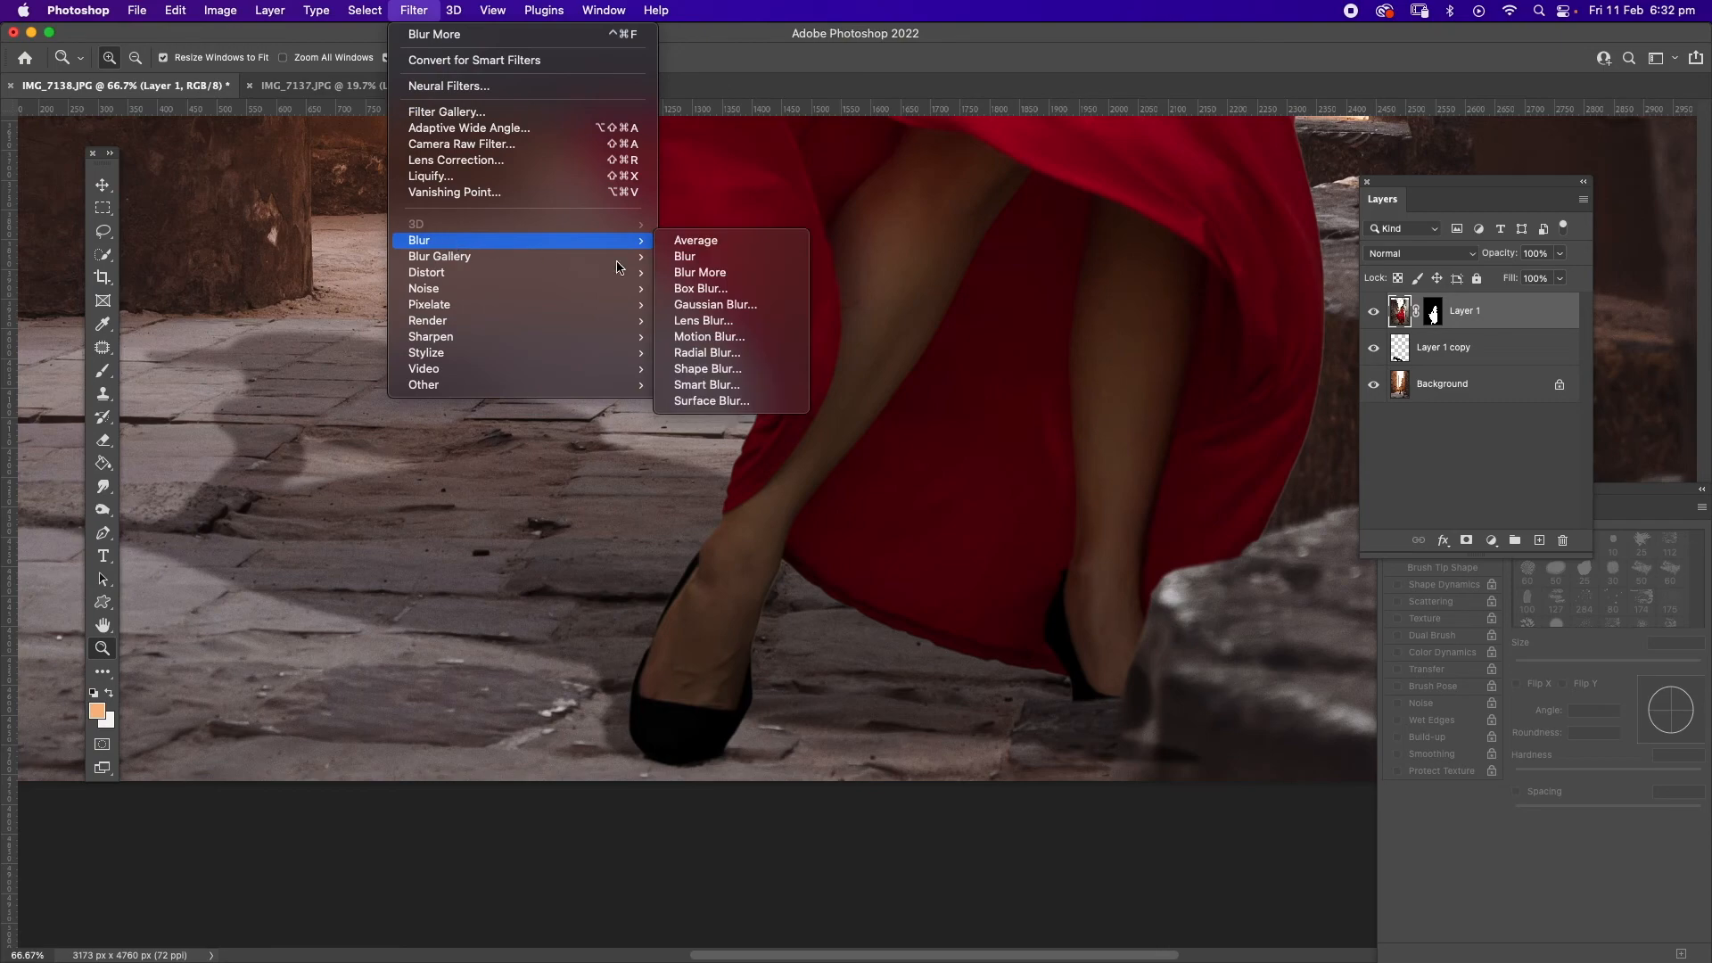
click(700, 272)
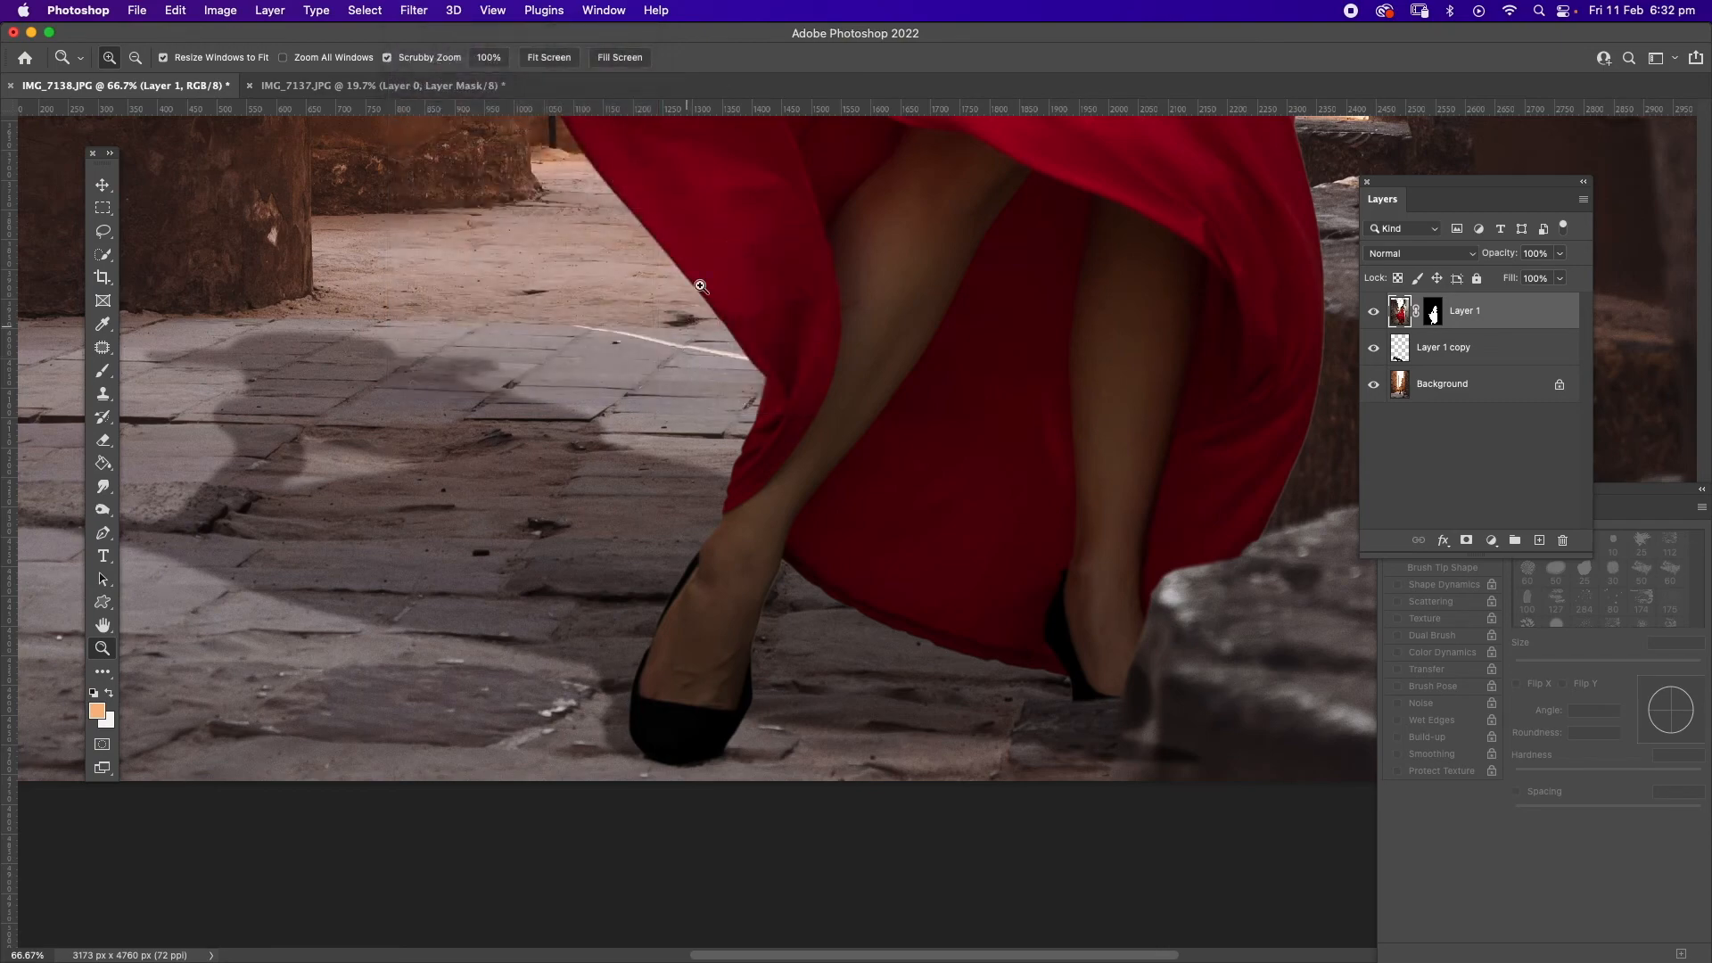
Check the softened woman against the background and undo the last Blur More on Layer 1.
right_click(717, 230)
click(740, 243)
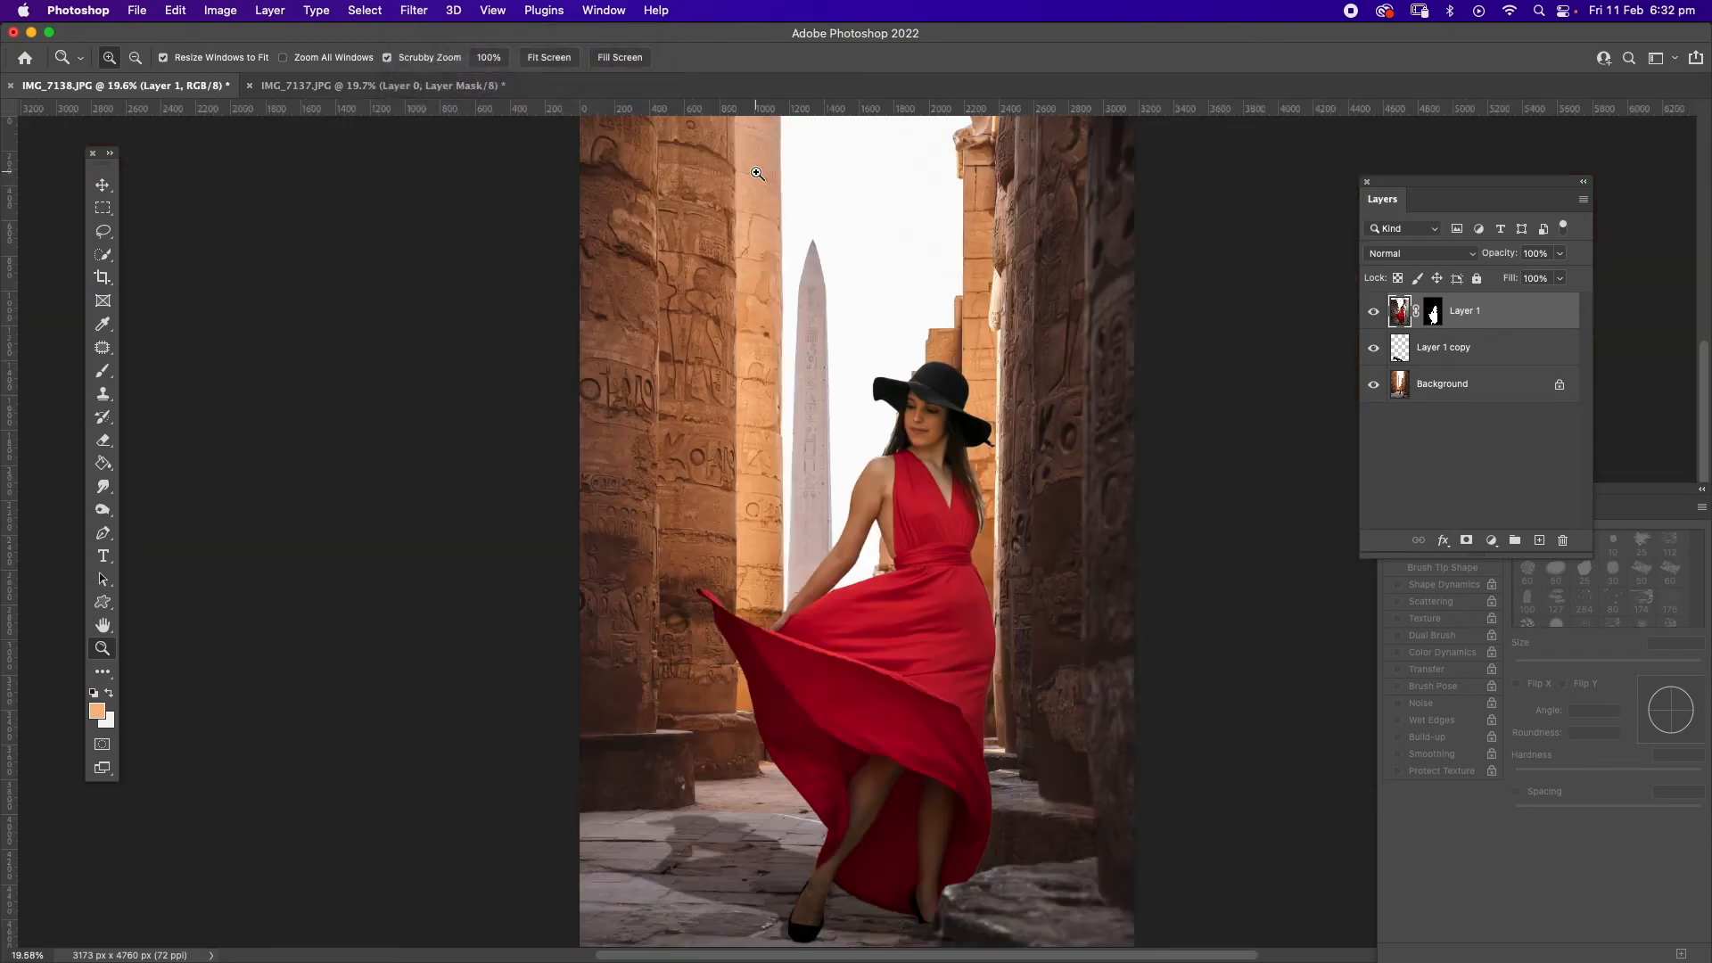
click(955, 504)
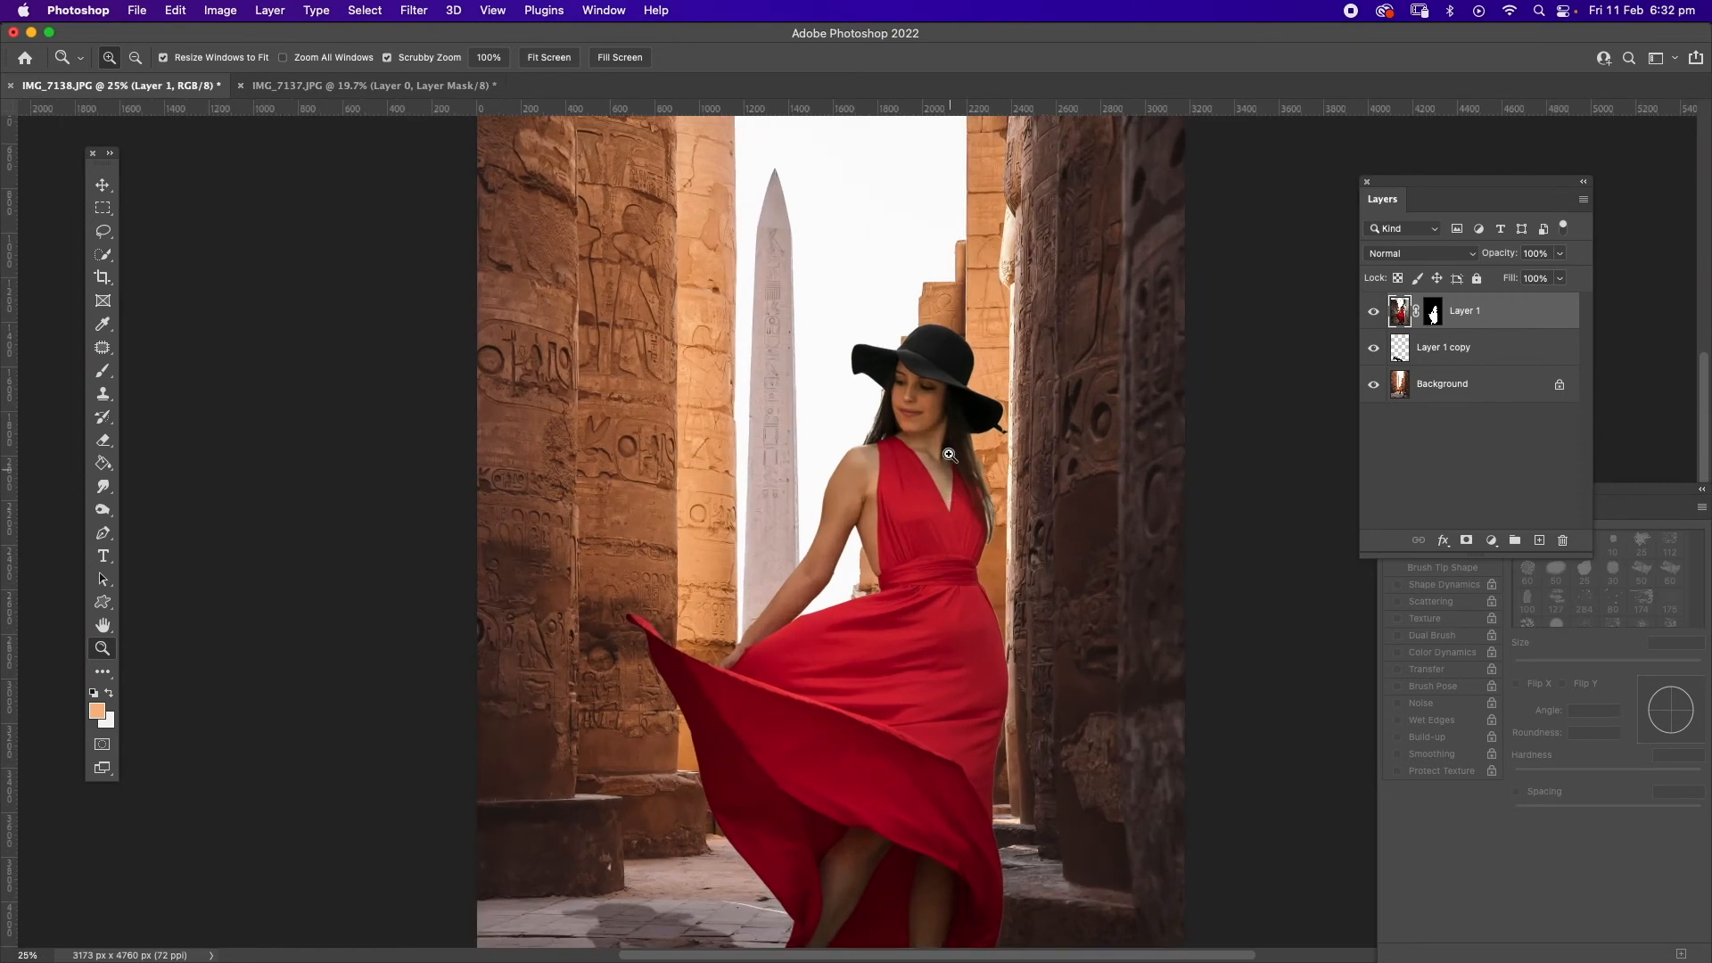
click(951, 459)
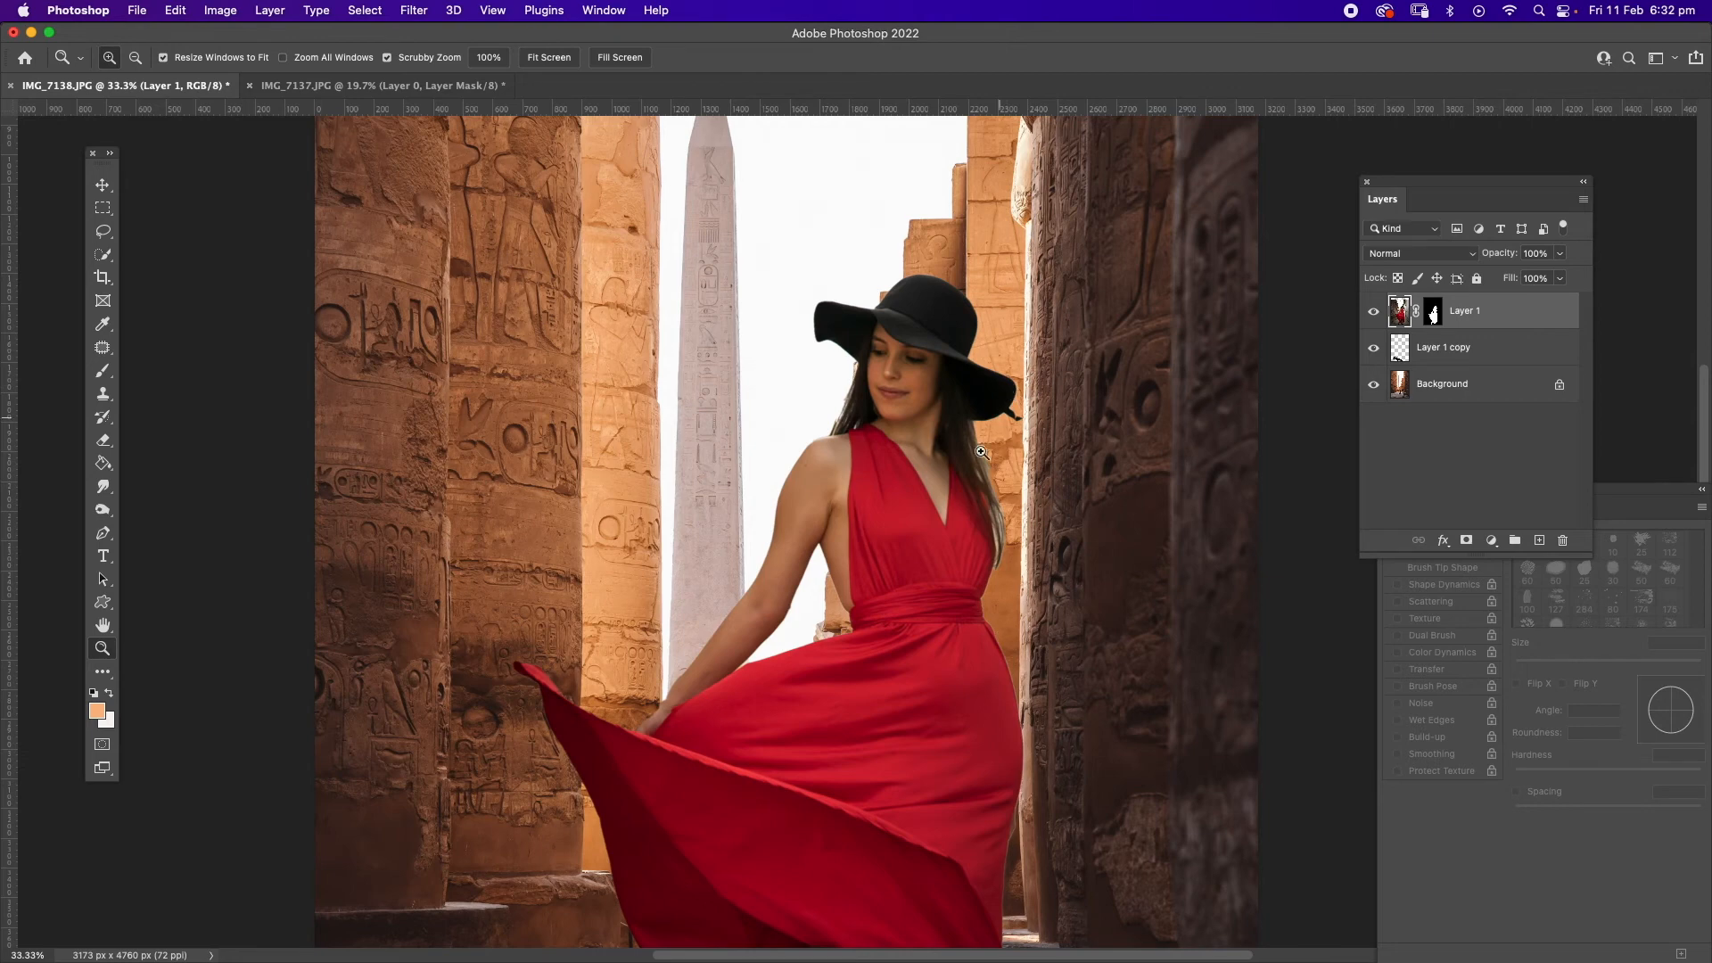
click(175, 10)
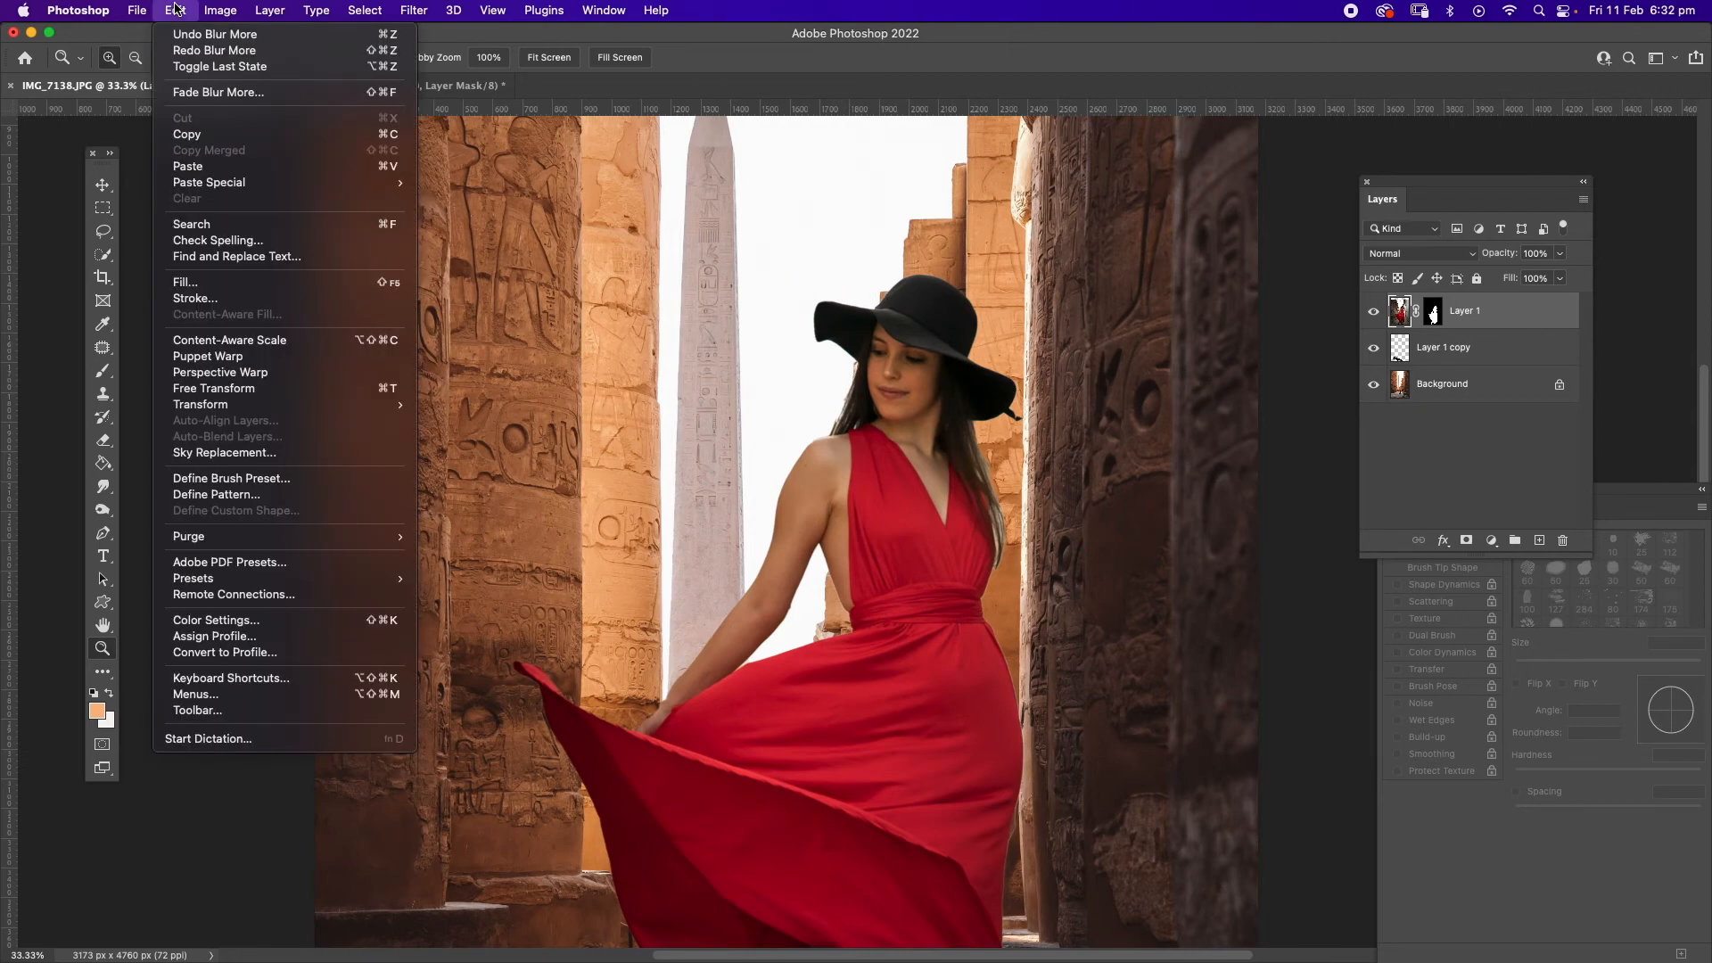
click(243, 40)
right_click(851, 364)
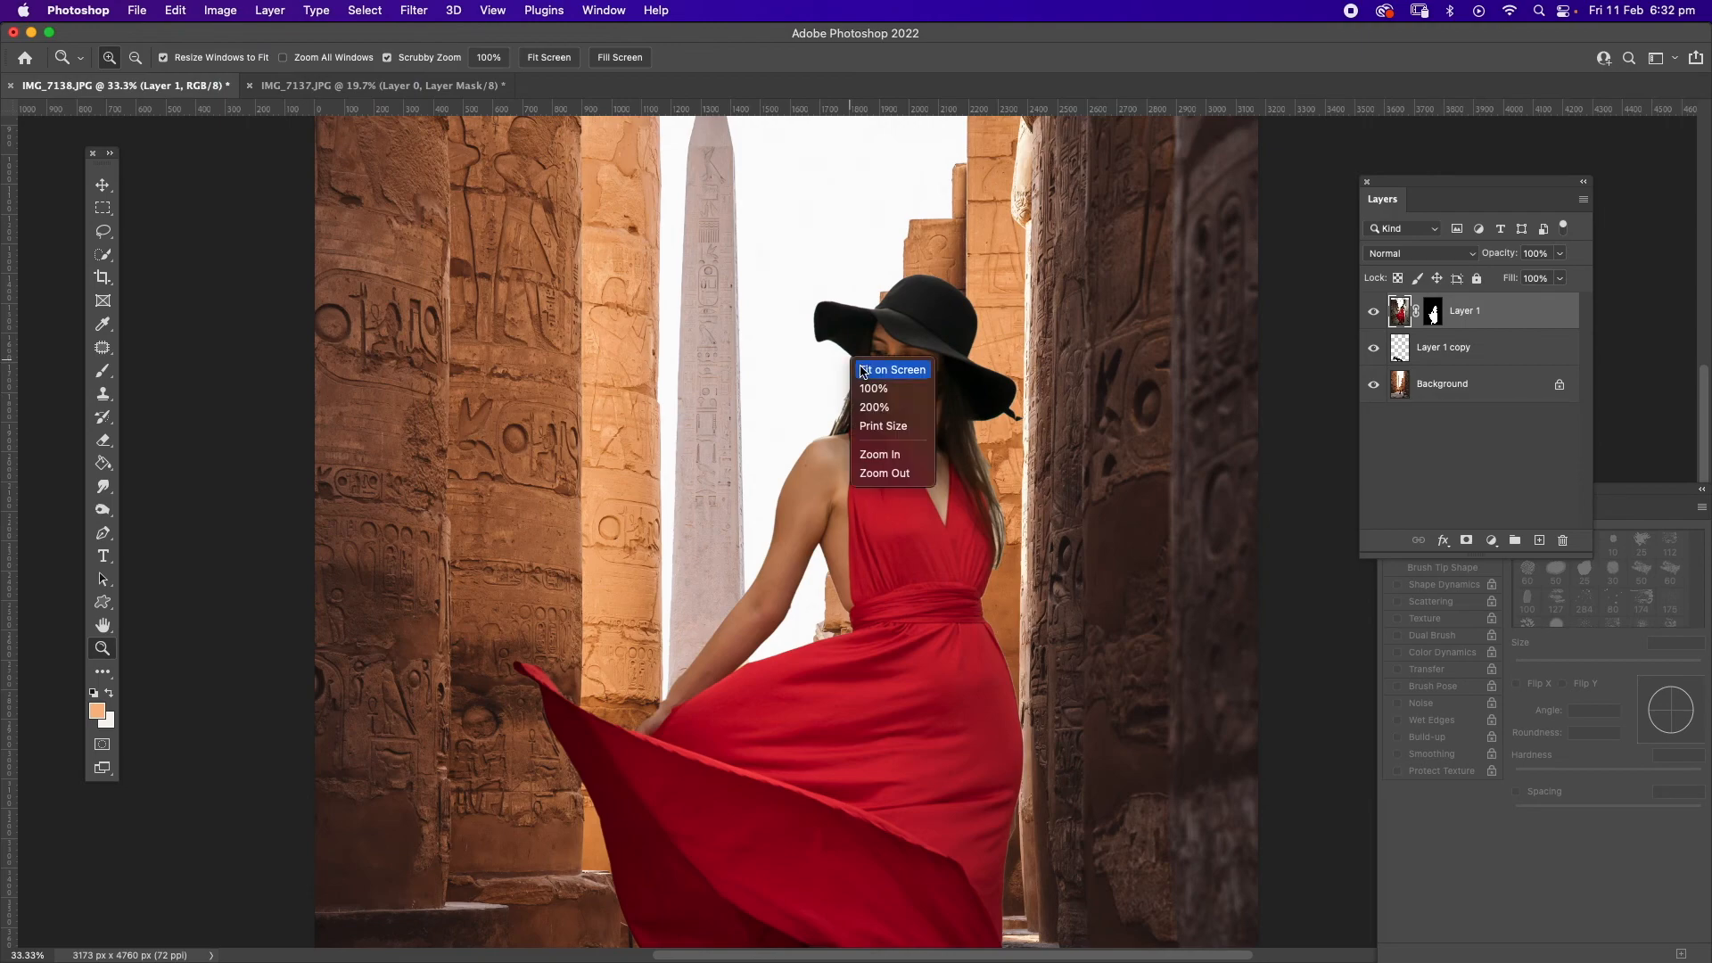
click(864, 370)
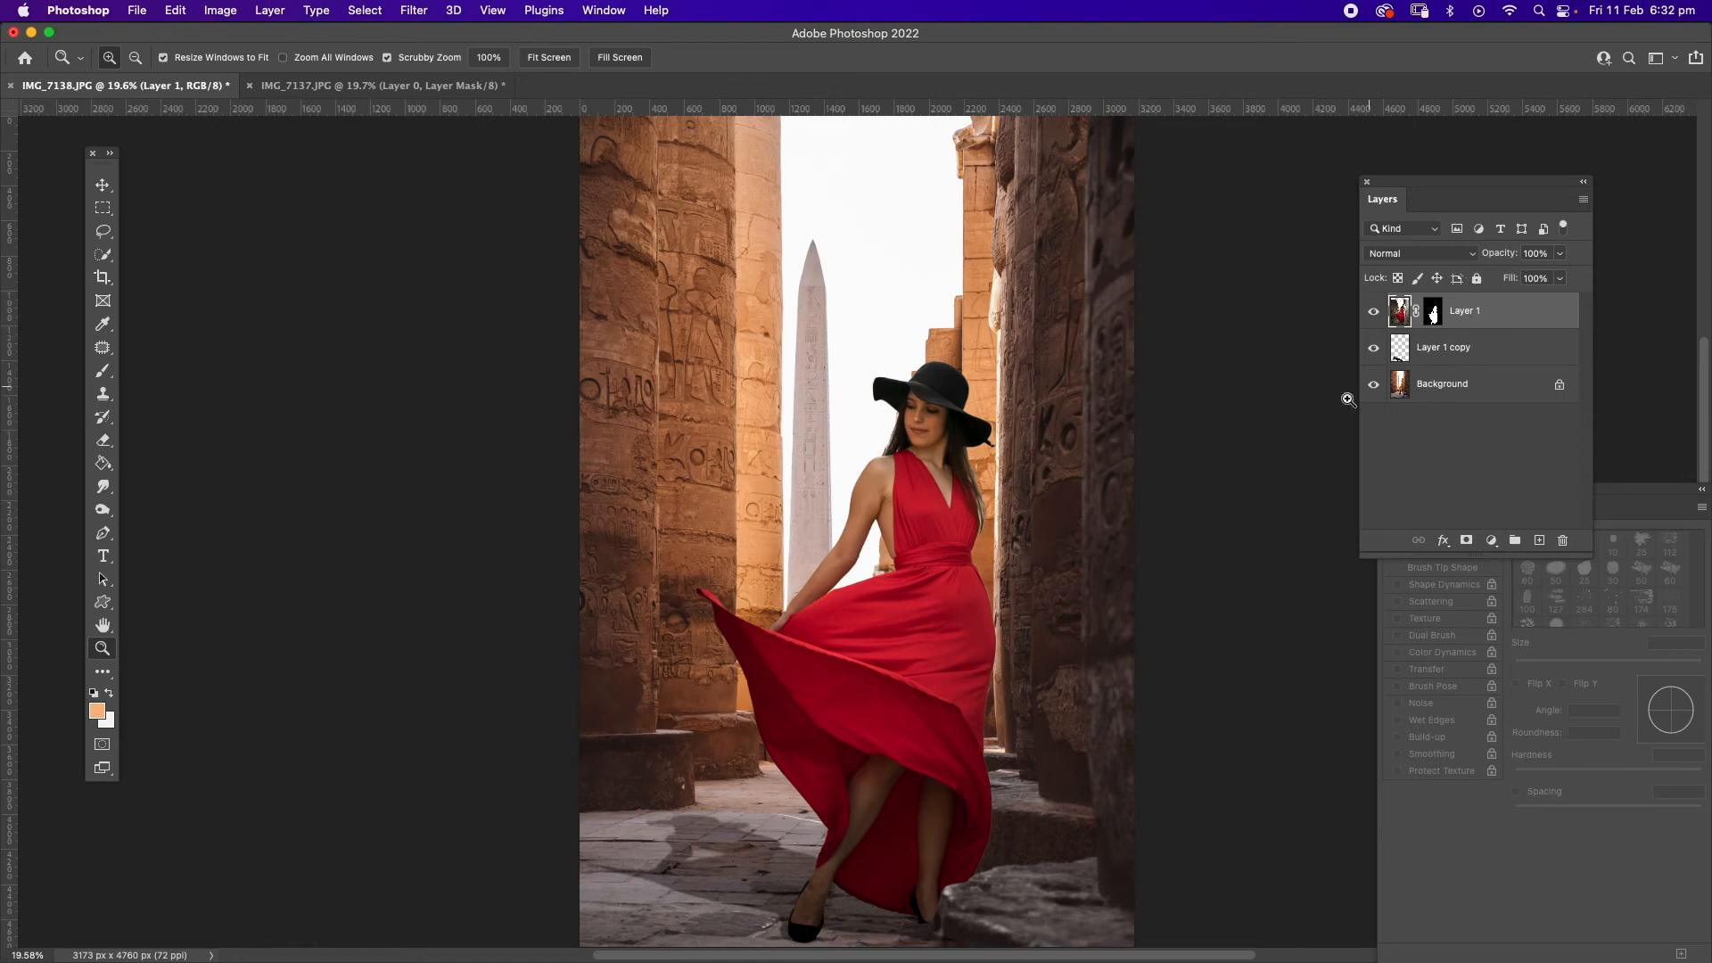
Sample the warm orange of the sunlit column and add a Solid Color fill layer in that color (#f1aa6a) above Layer 1.
click(101, 329)
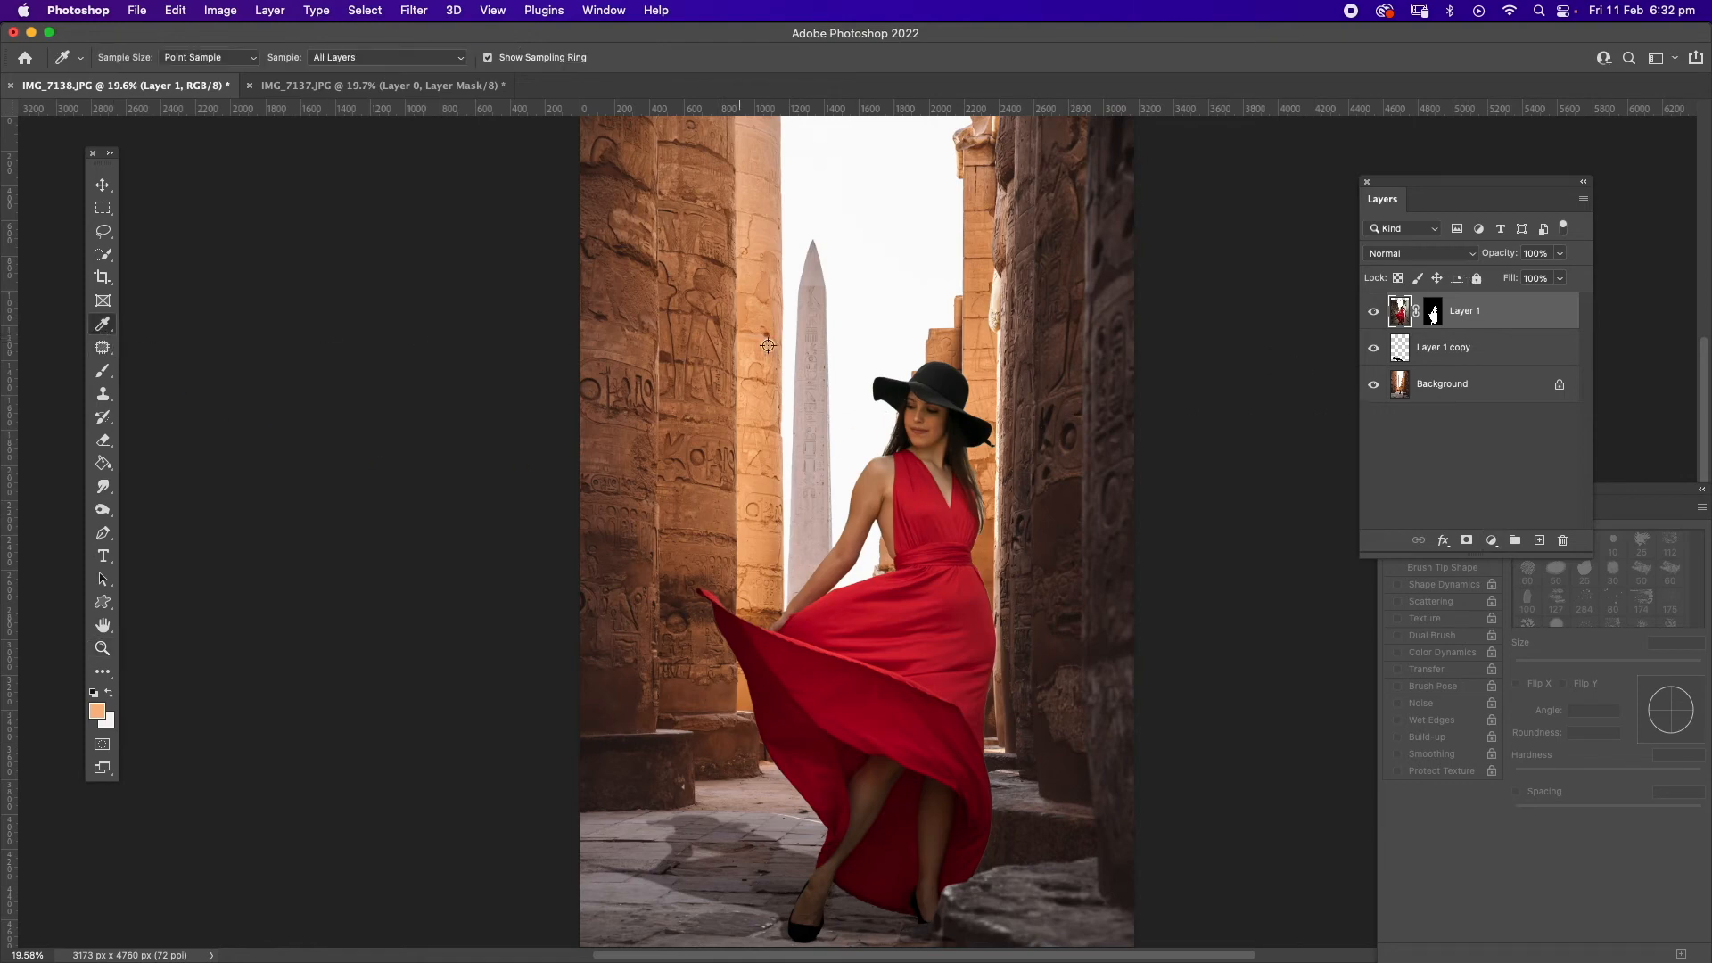
click(751, 410)
click(1492, 542)
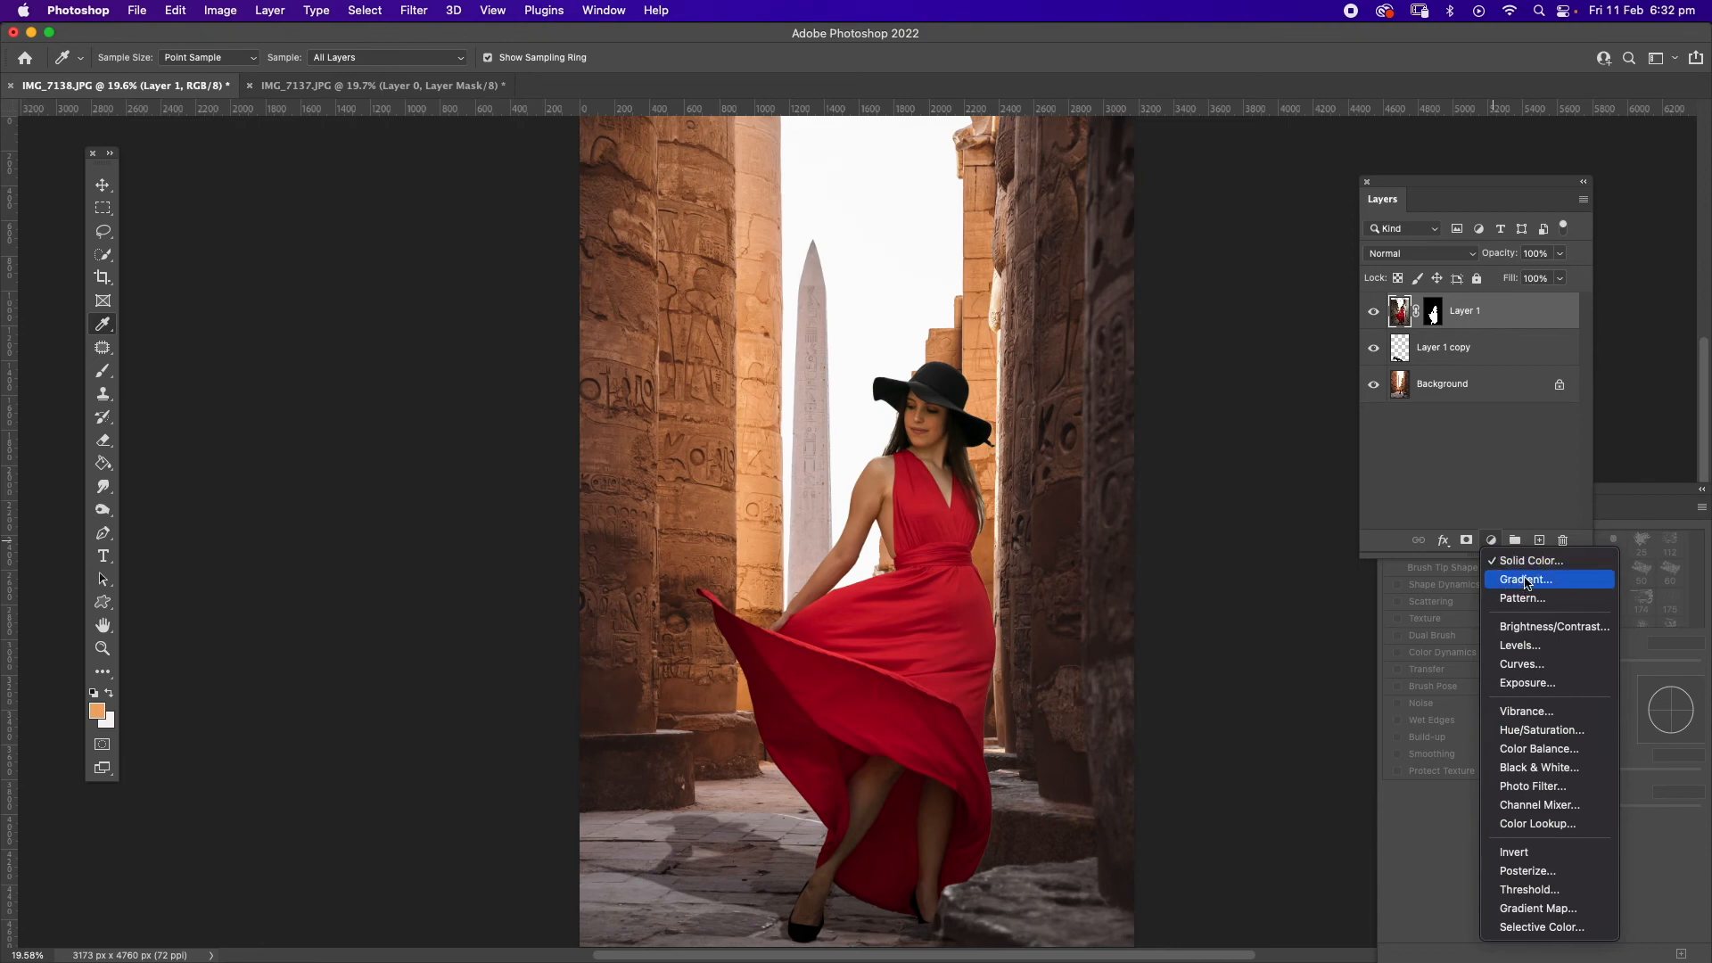
click(1530, 562)
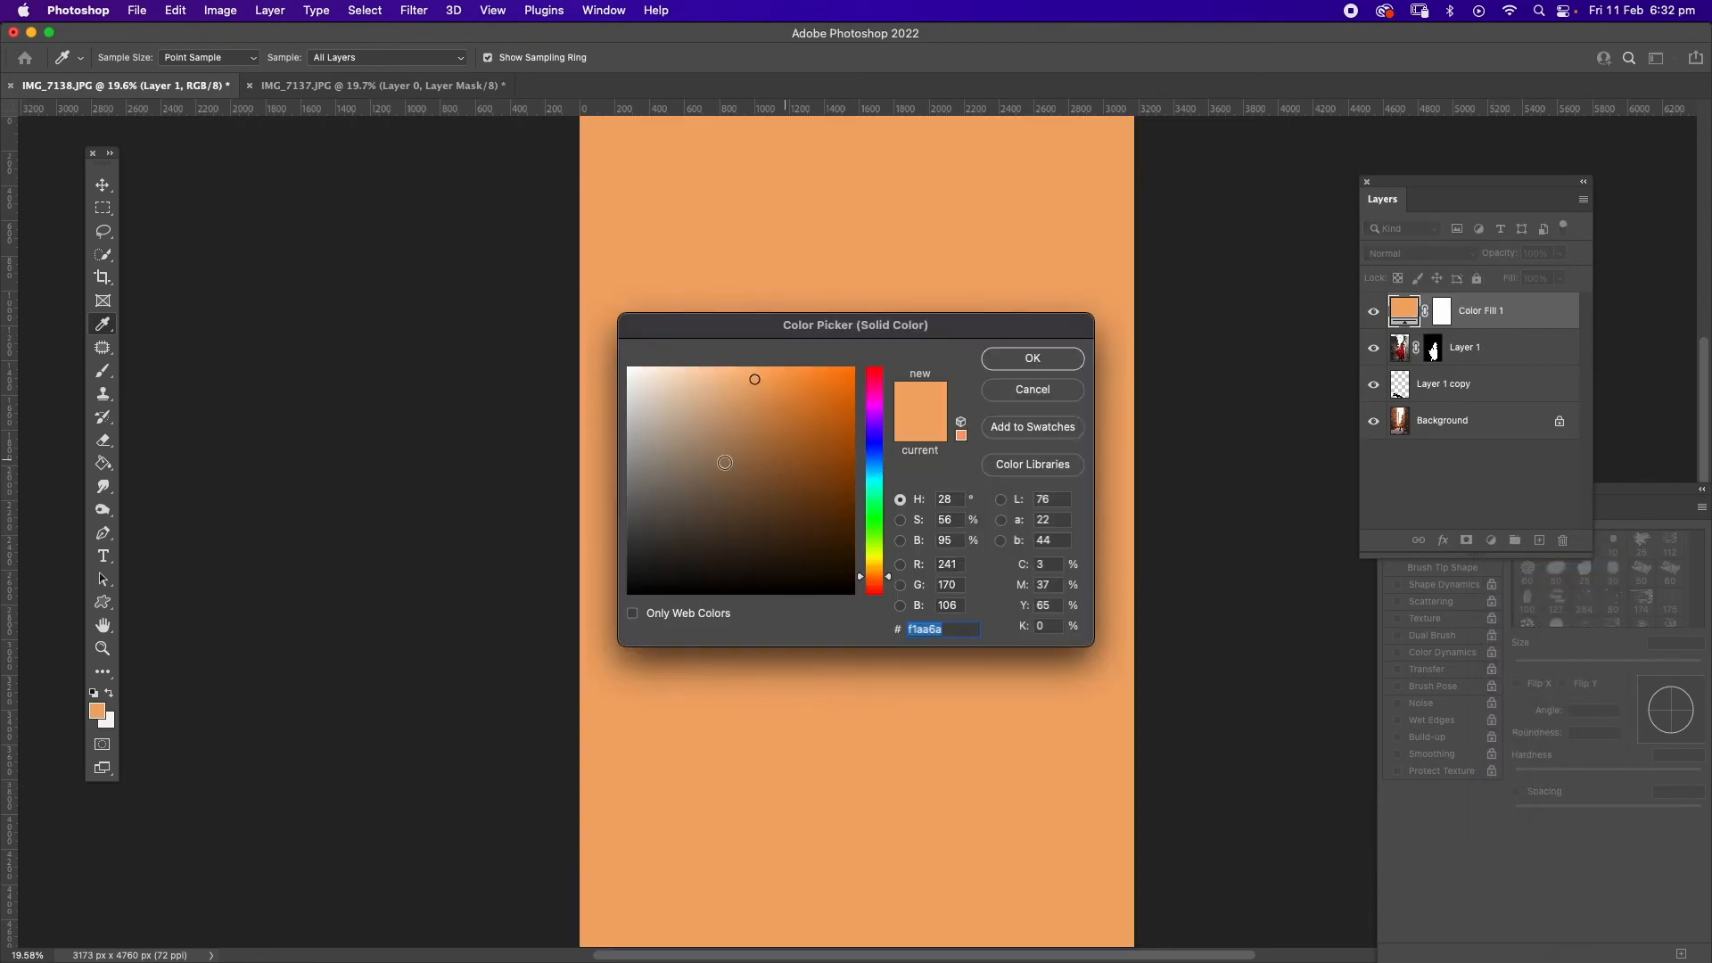
click(1038, 362)
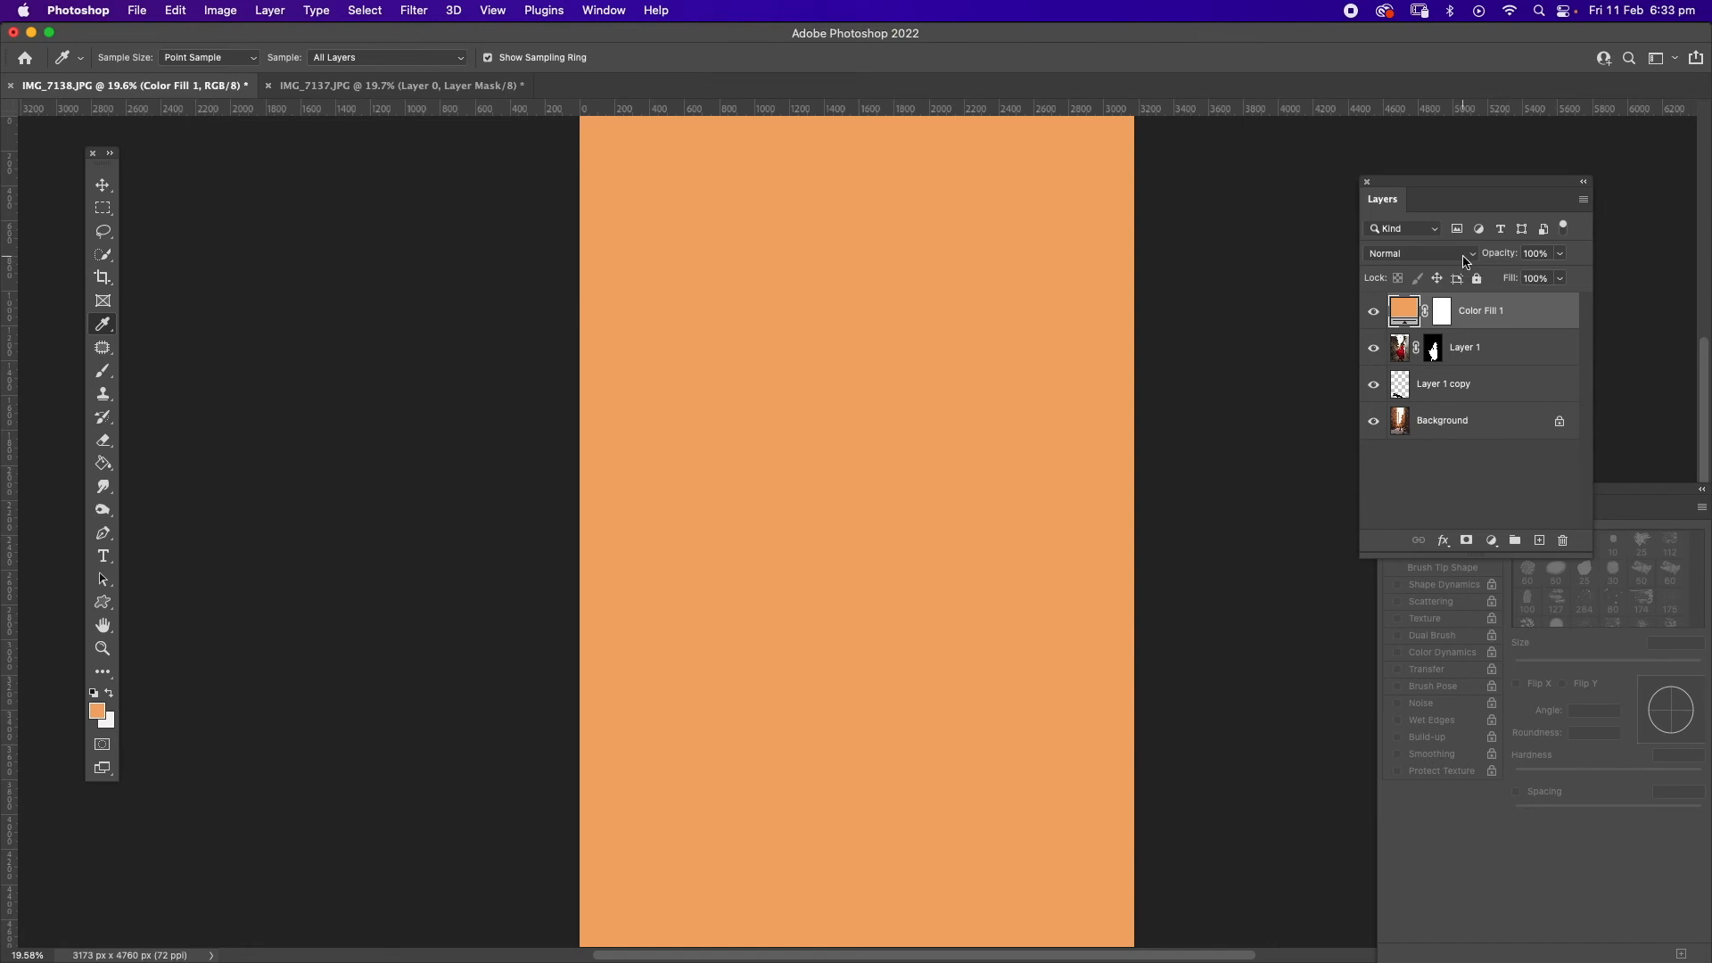
Set the orange fill layer's blend mode to Soft Light and compare the composite with and without it.
click(1470, 258)
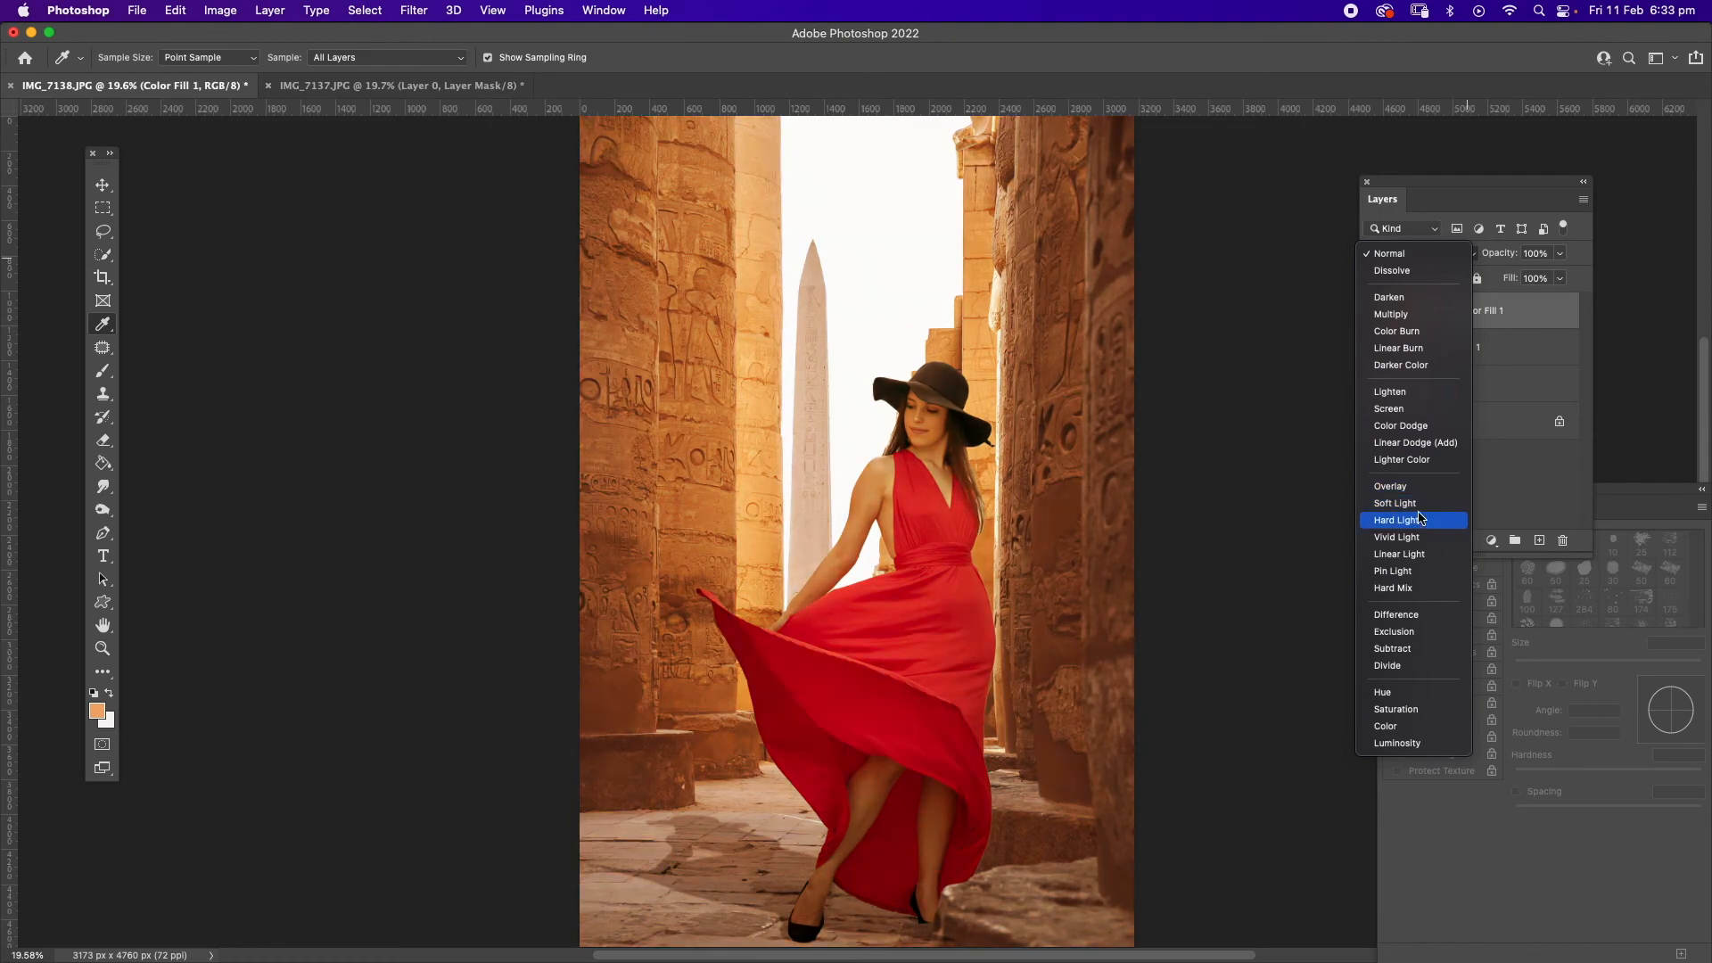
click(1418, 504)
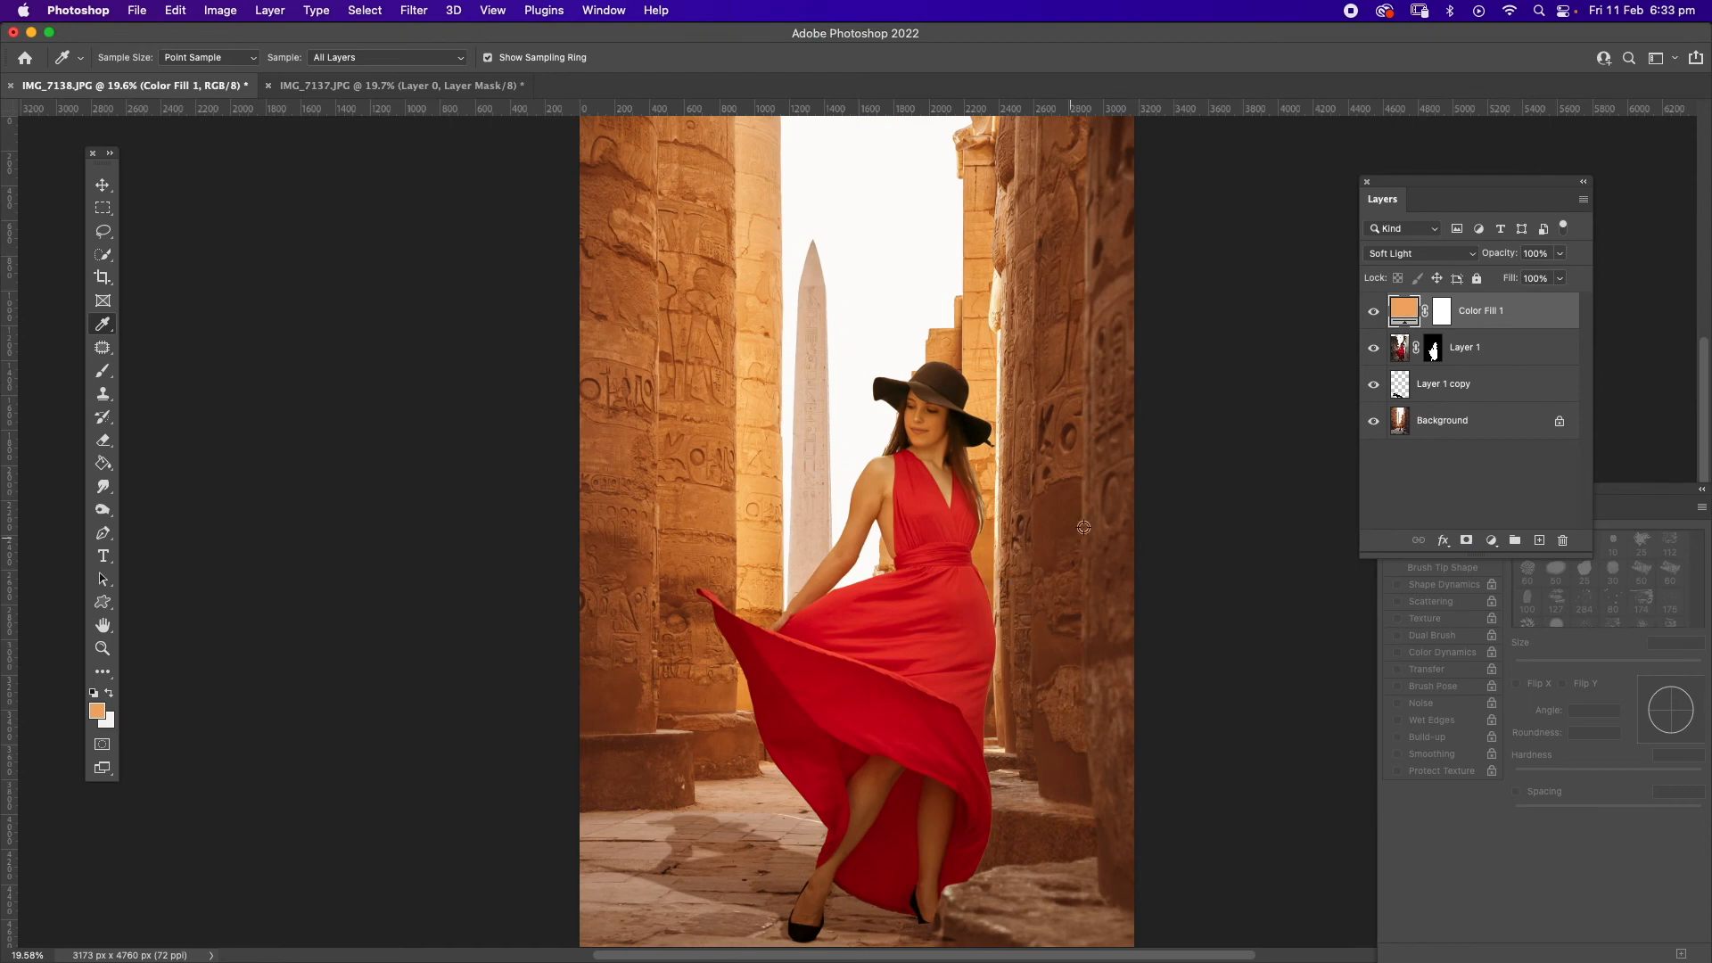
click(1374, 312)
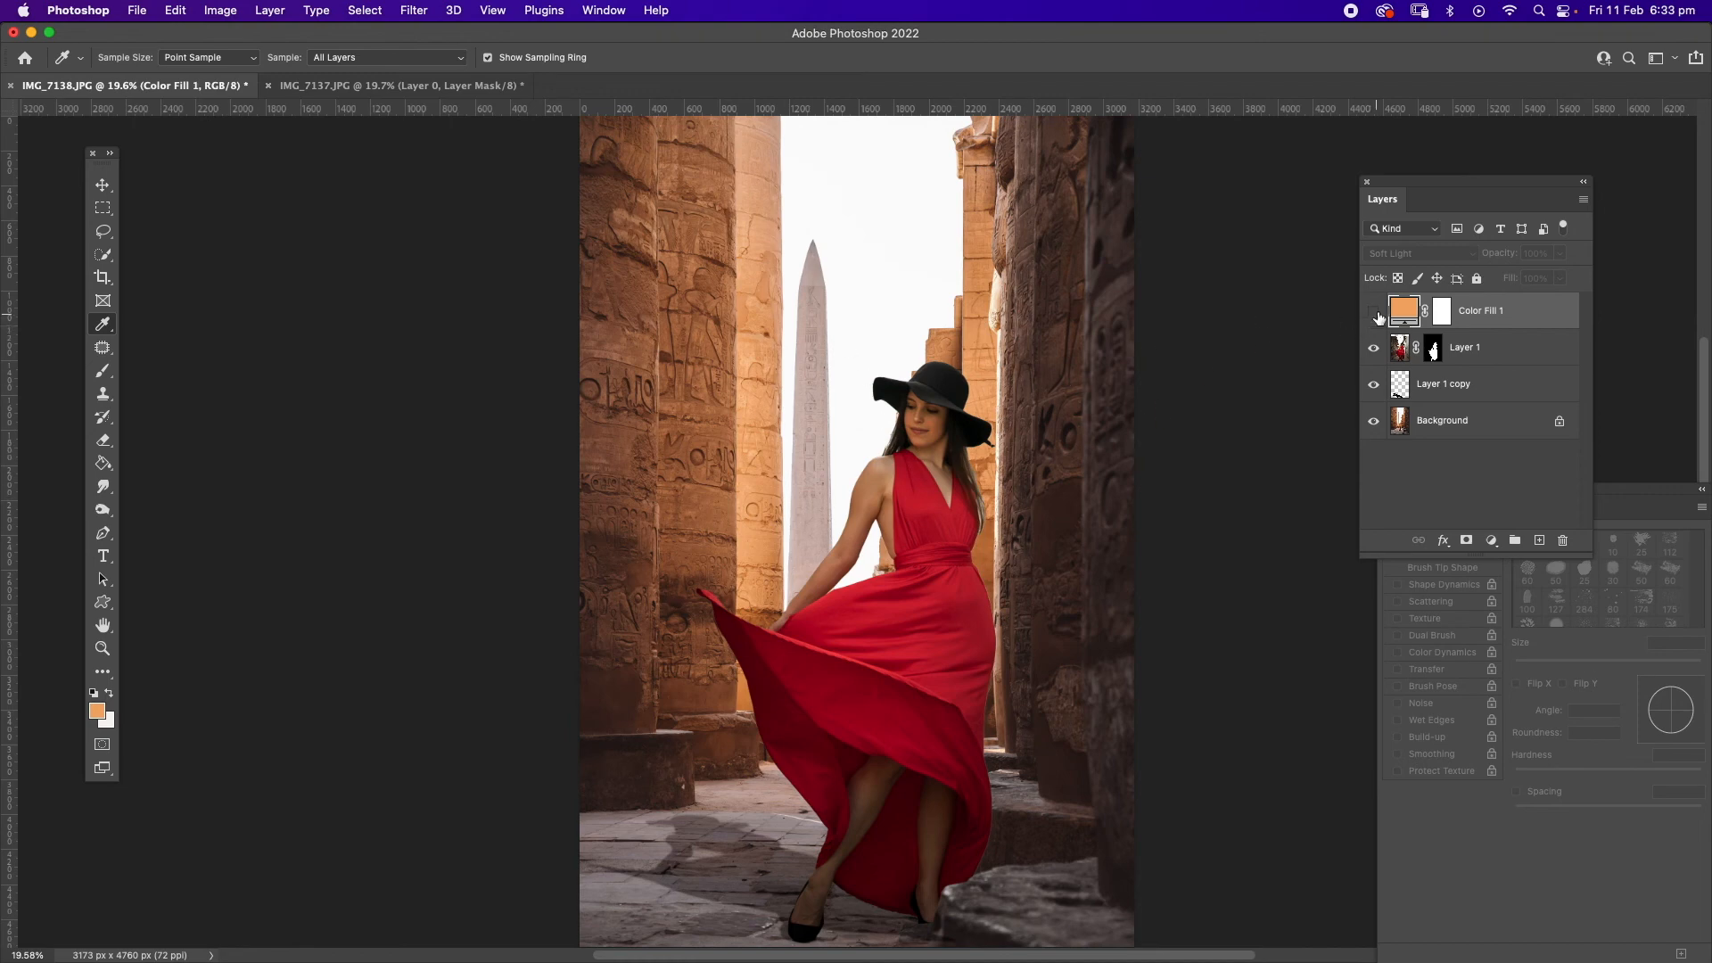
click(1374, 312)
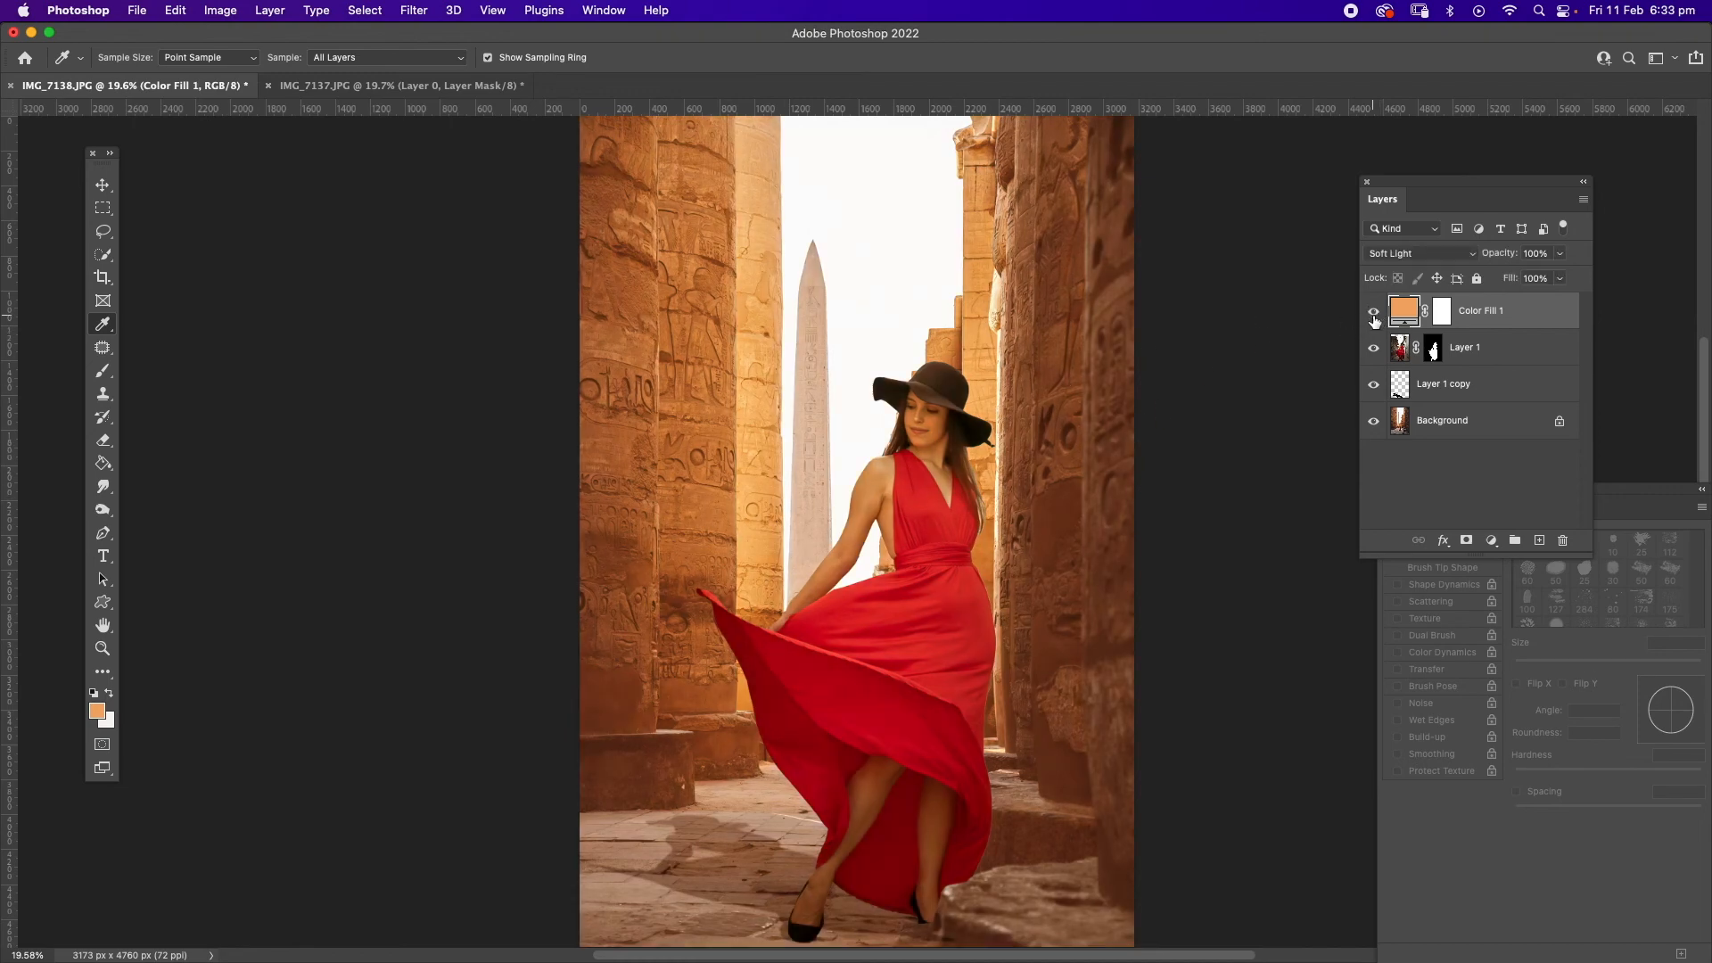
Reduce the orange fill layer's opacity to 71% and flatten the image.
click(1561, 257)
drag(1559, 280, 1536, 278)
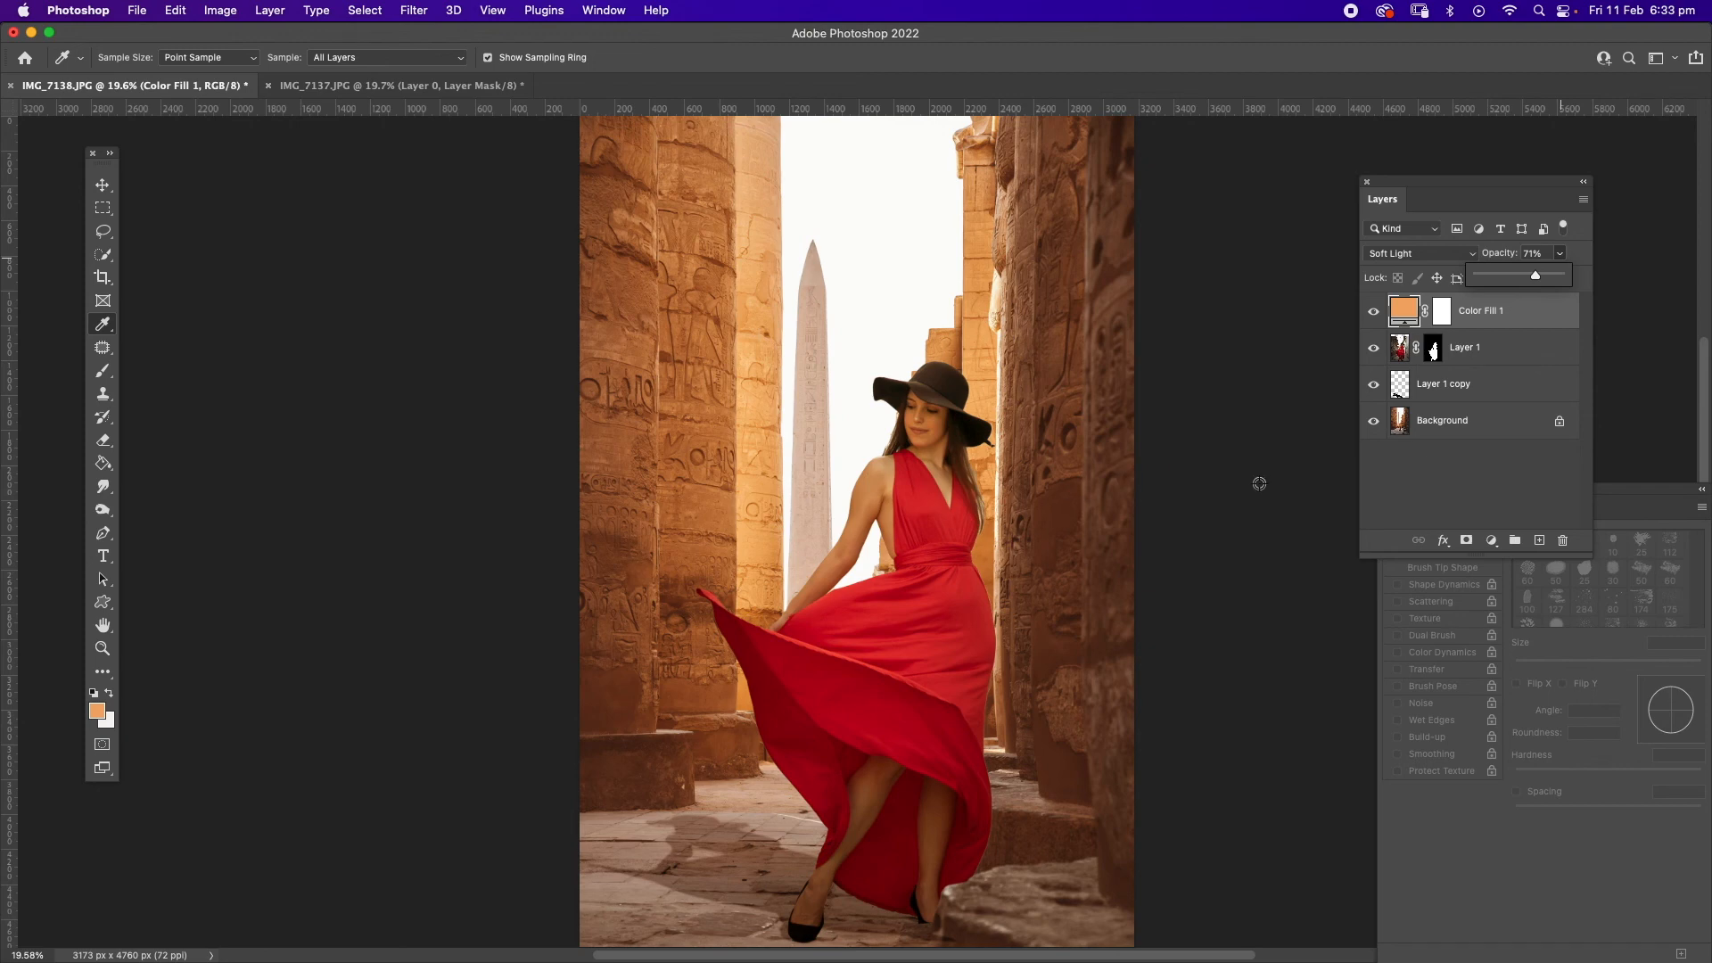
click(1471, 505)
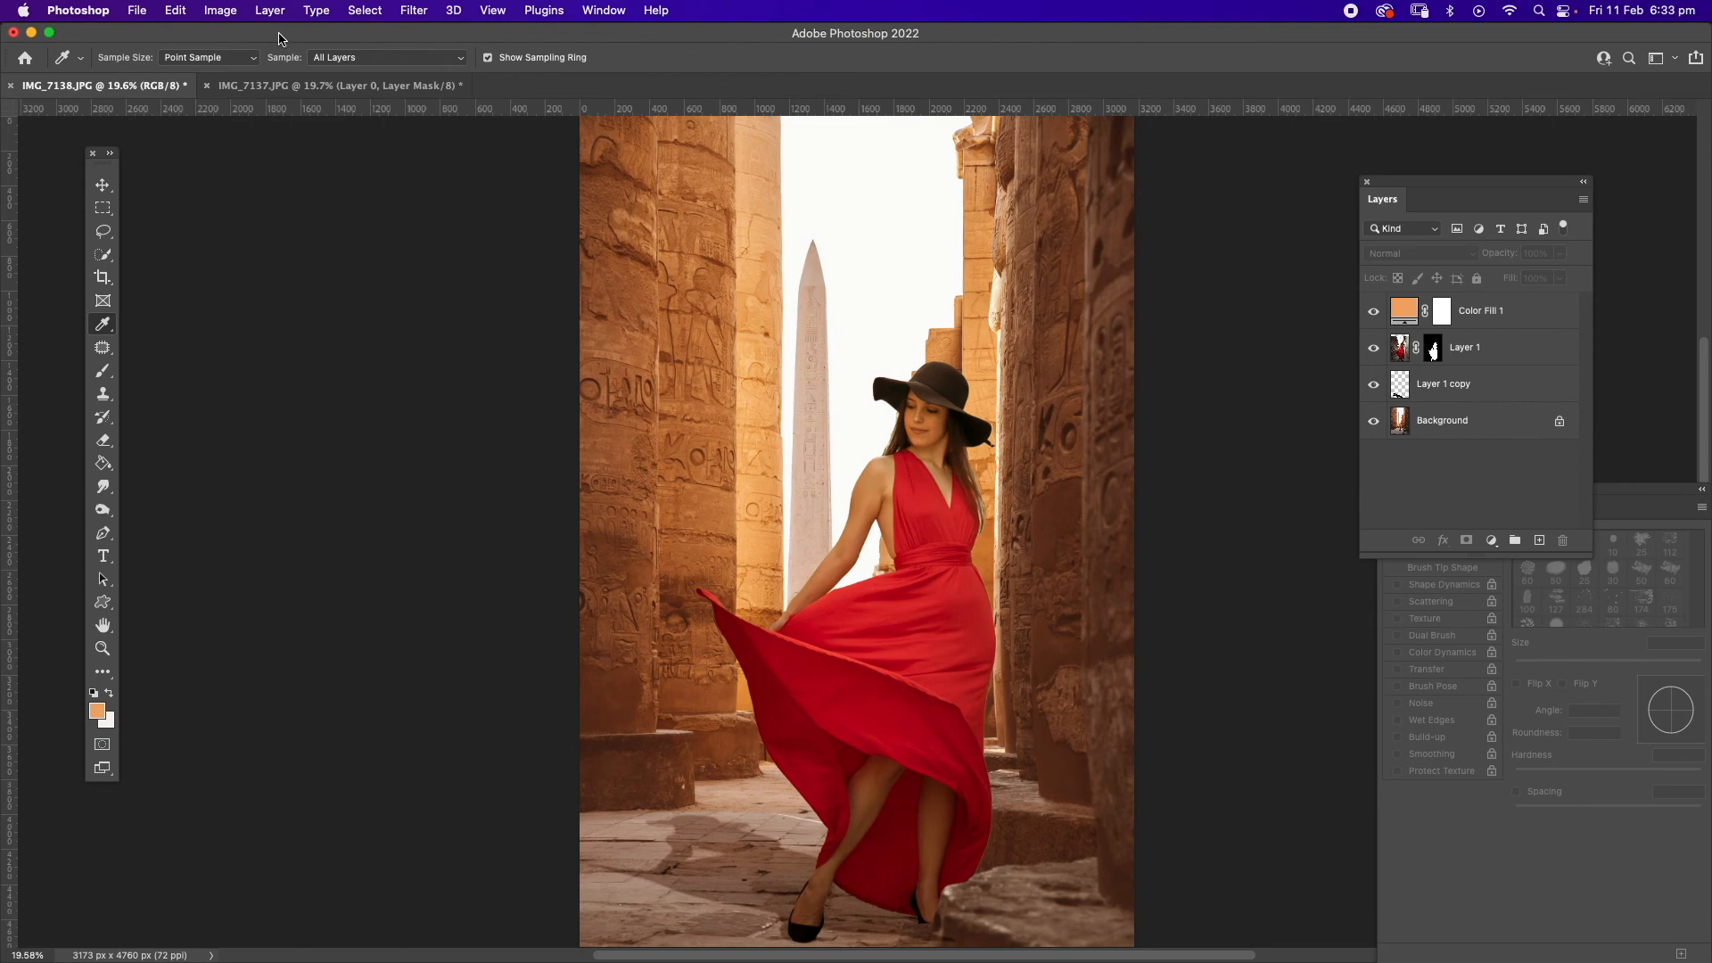
click(270, 10)
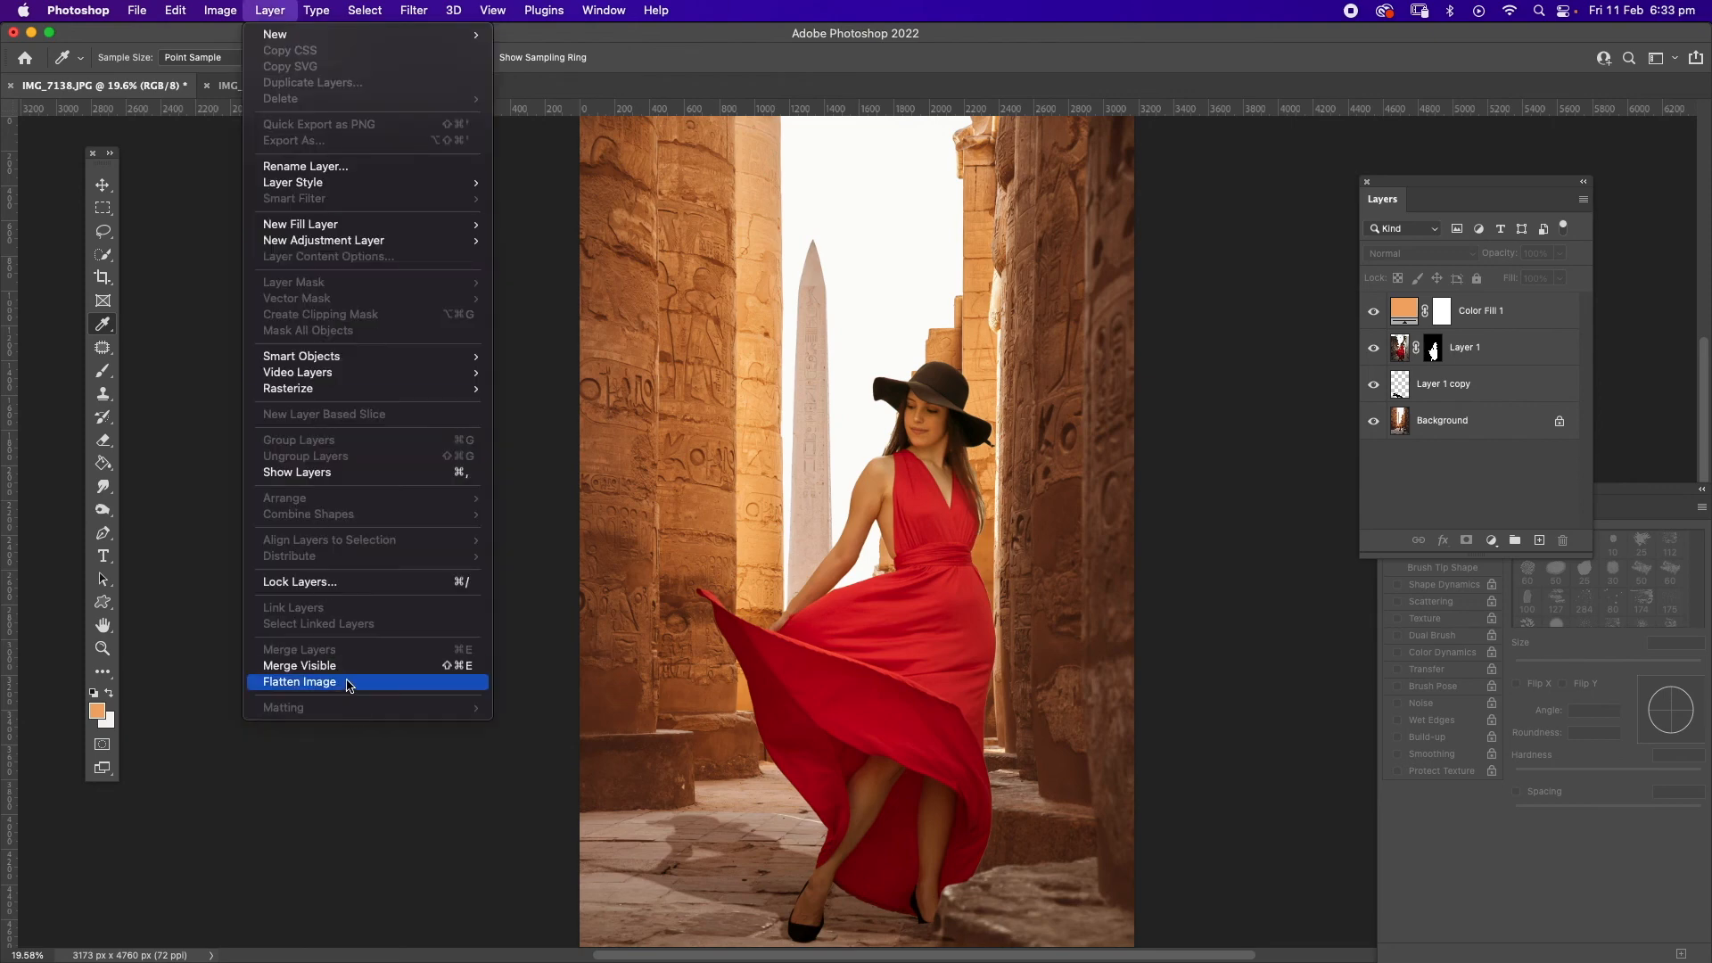
click(344, 684)
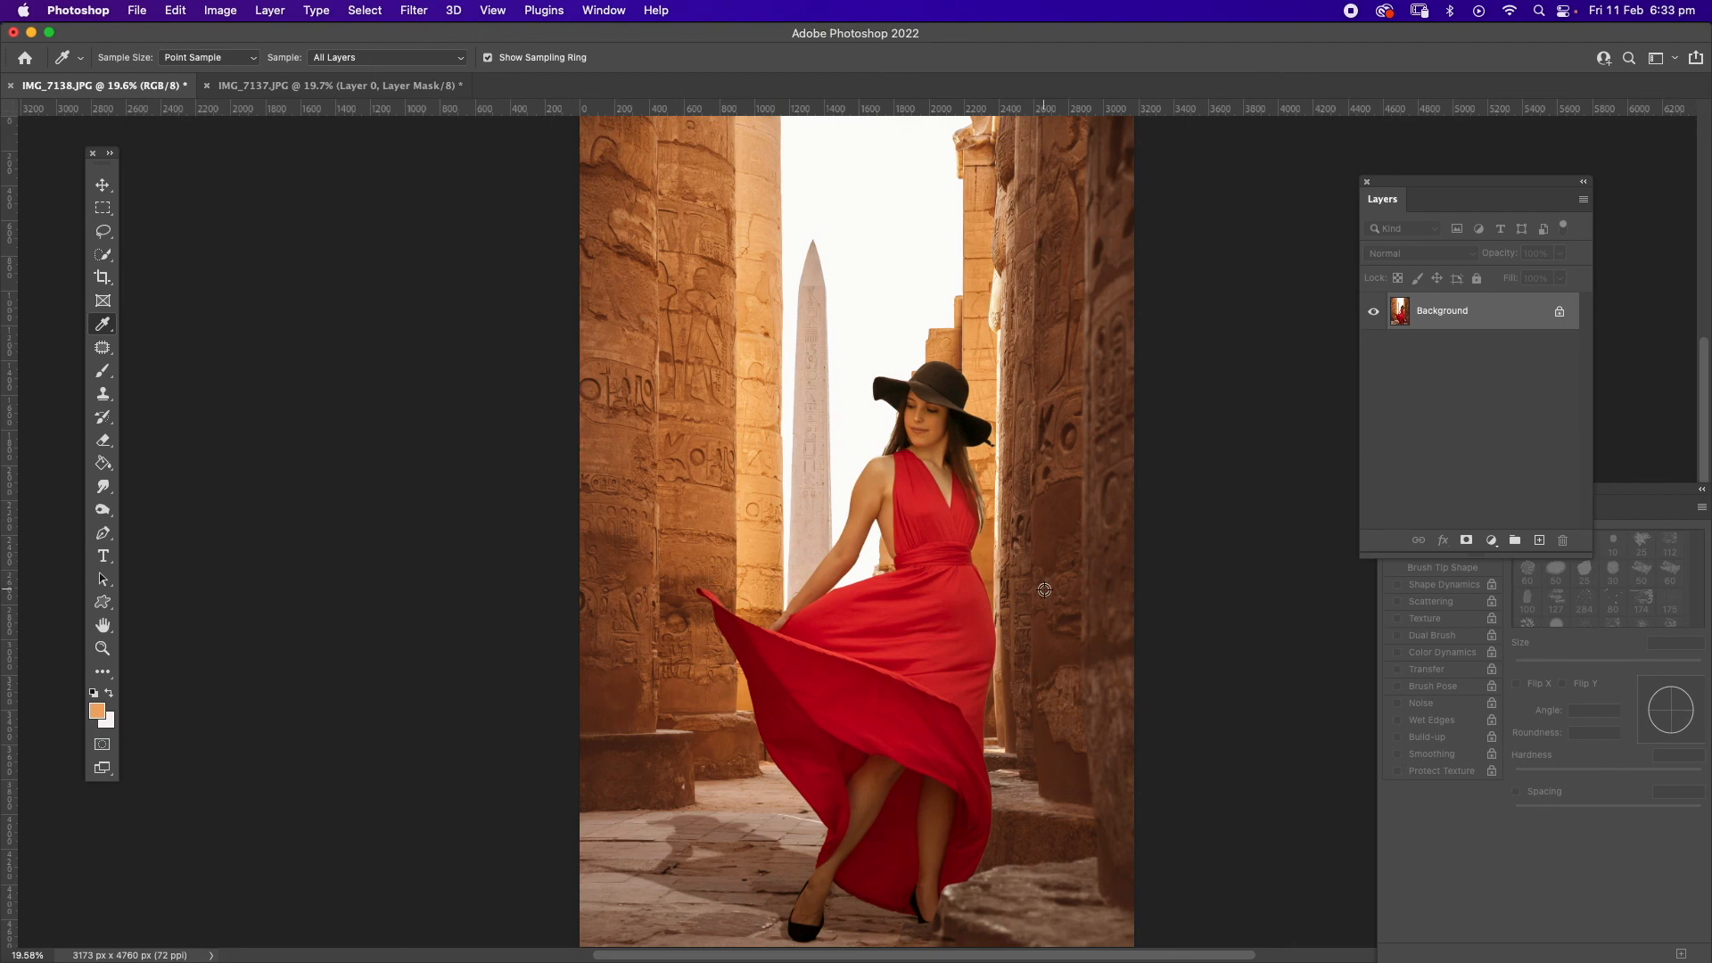
Add a Hue/Saturation adjustment layer with hue +1, saturation -2 and lightness -12, and close its settings.
click(1493, 541)
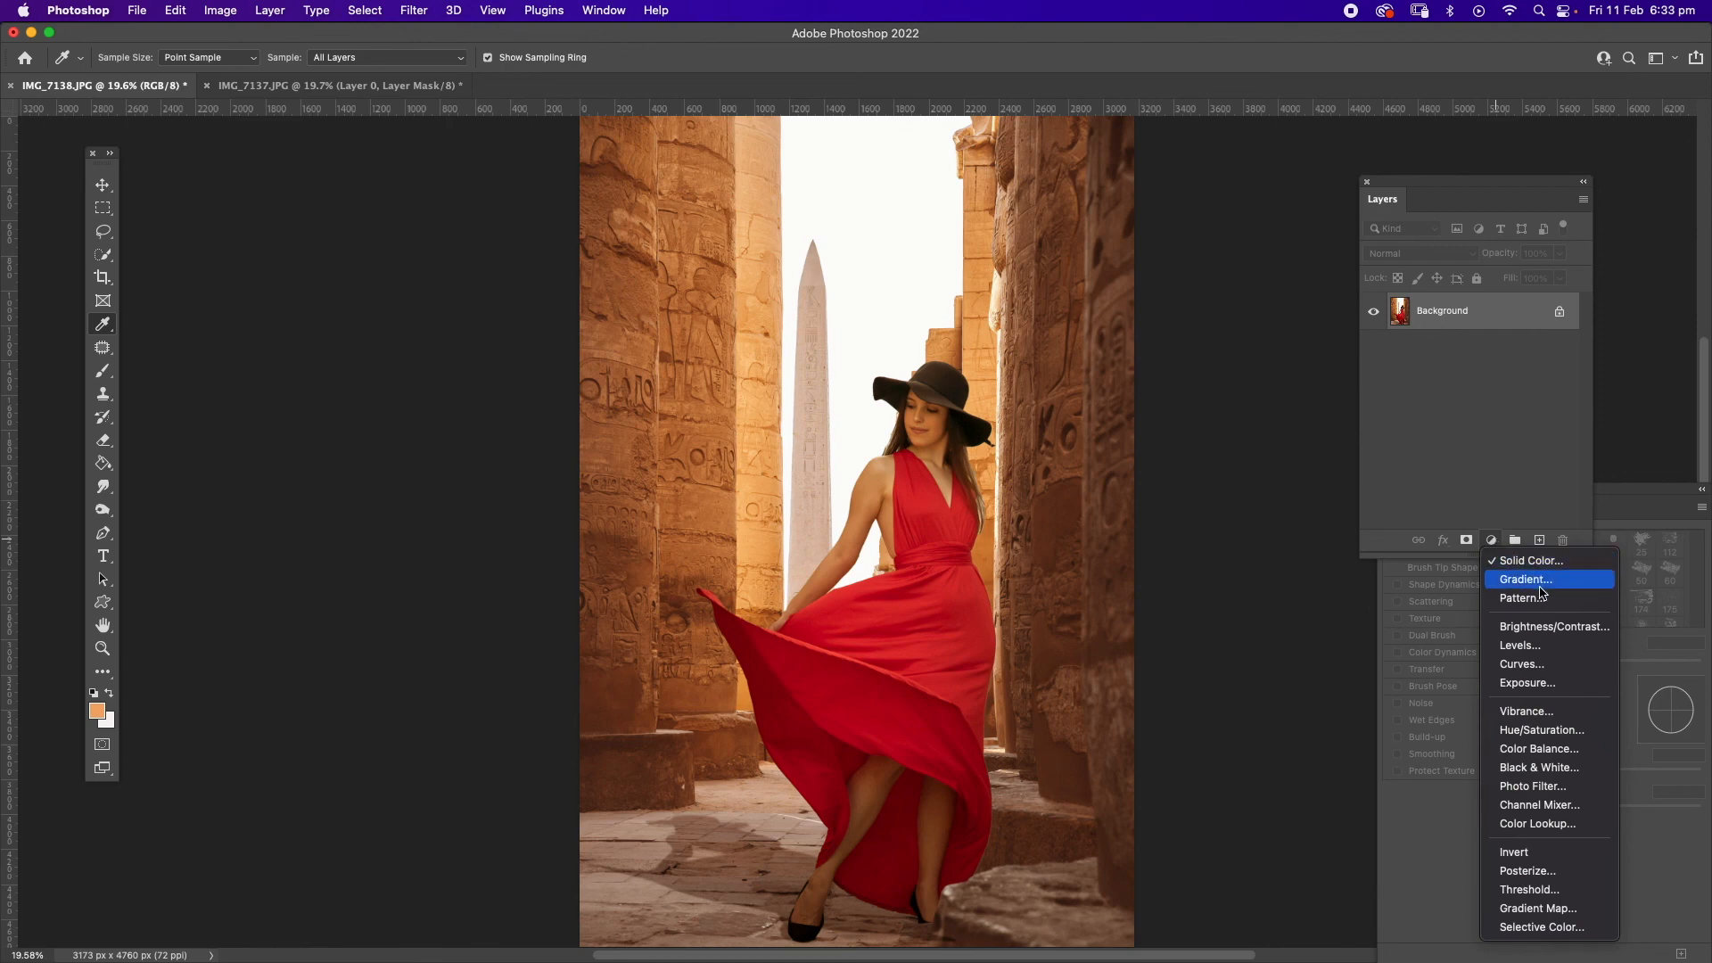
click(1547, 733)
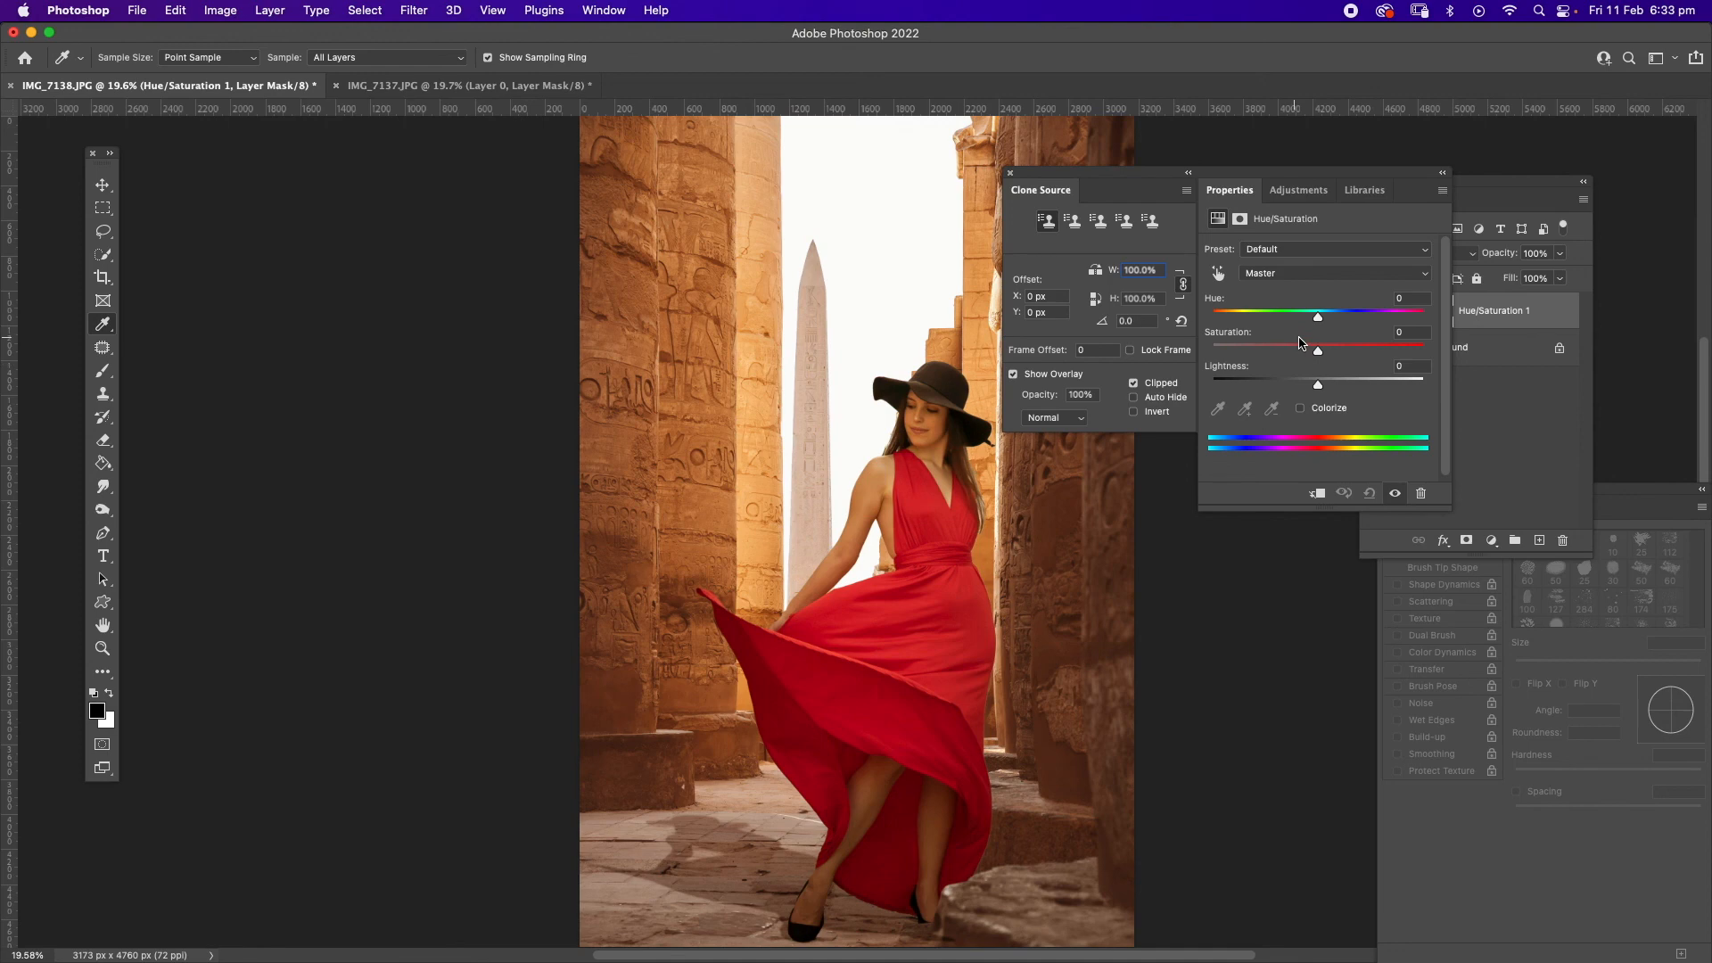
mouse_move(1318, 323)
mouse_down()
mouse_move(1293, 325)
mouse_move(1352, 325)
mouse_move(1321, 325)
mouse_up()
drag(1322, 356, 1308, 390)
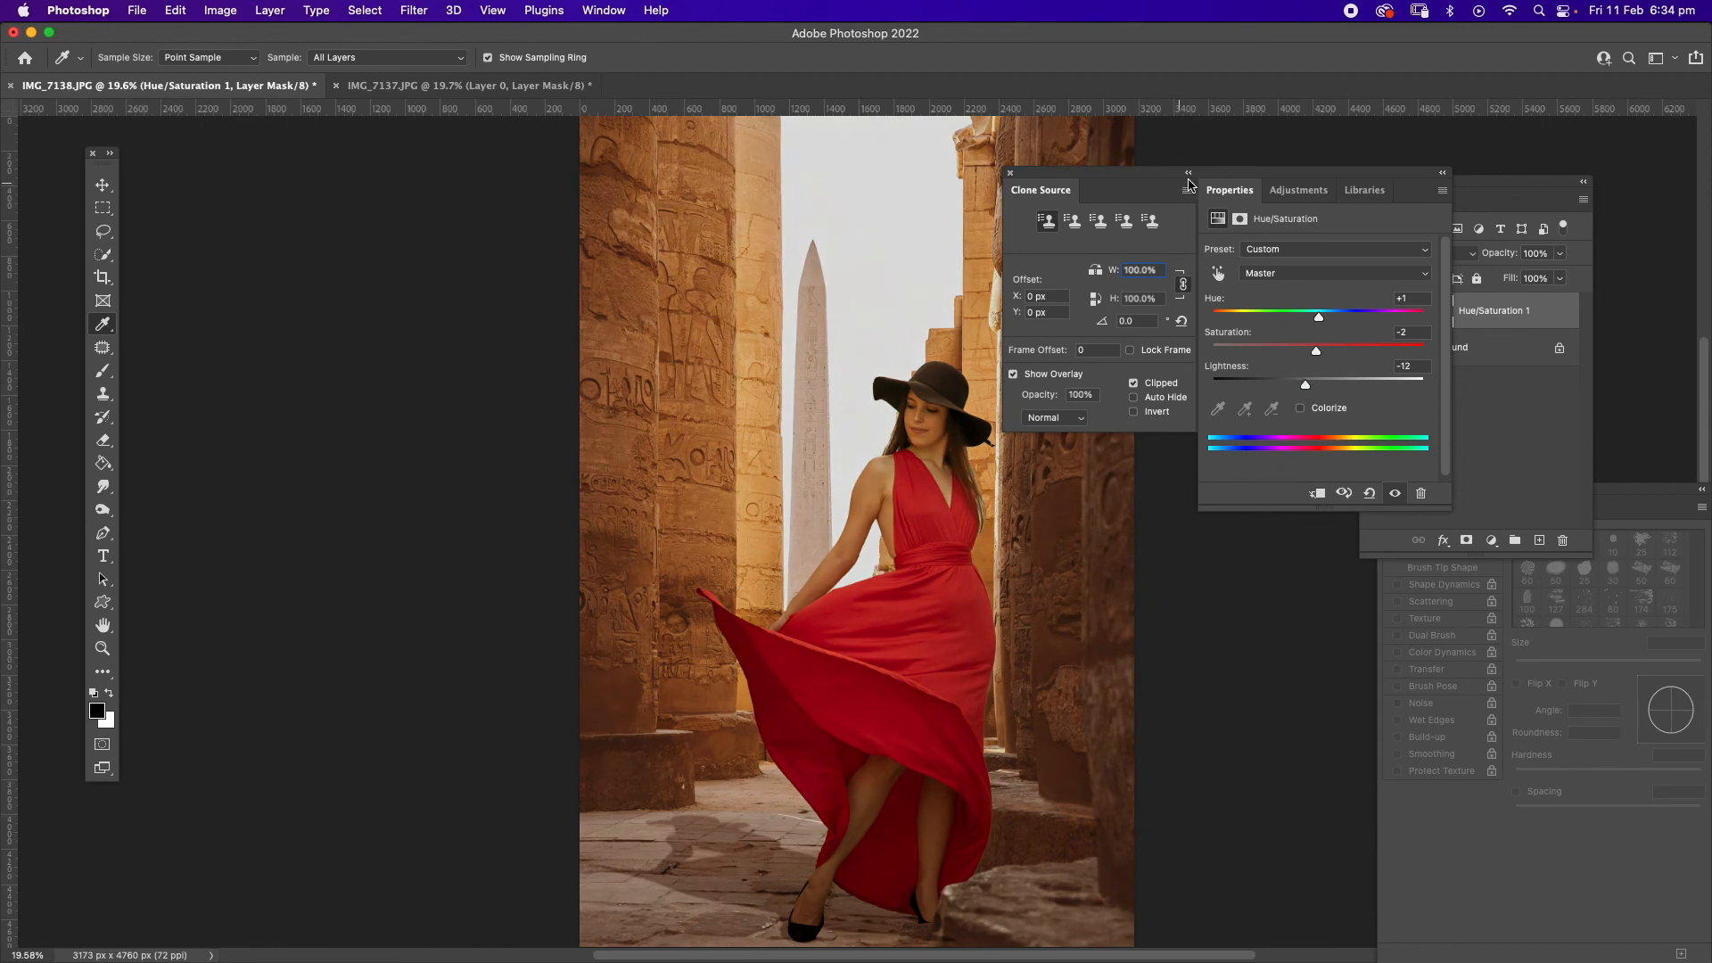
click(1010, 174)
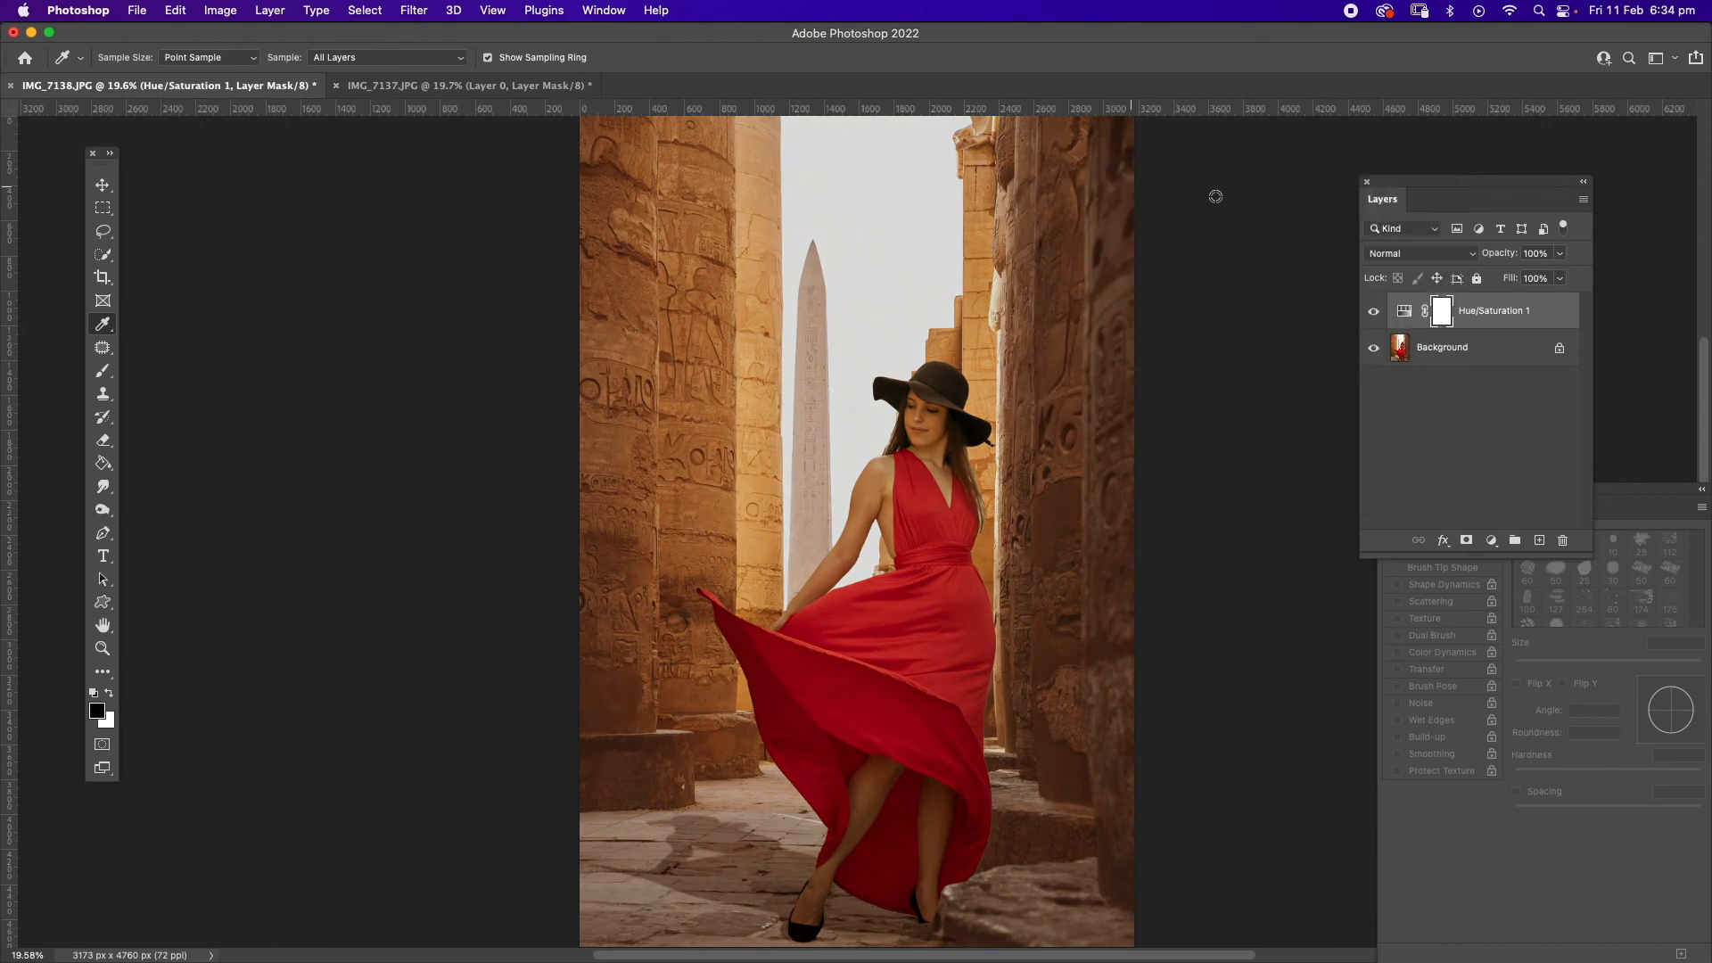
Darken the Background layer slightly through the gamma correction of an Exposure adjustment, and flatten the image.
click(1510, 348)
click(234, 11)
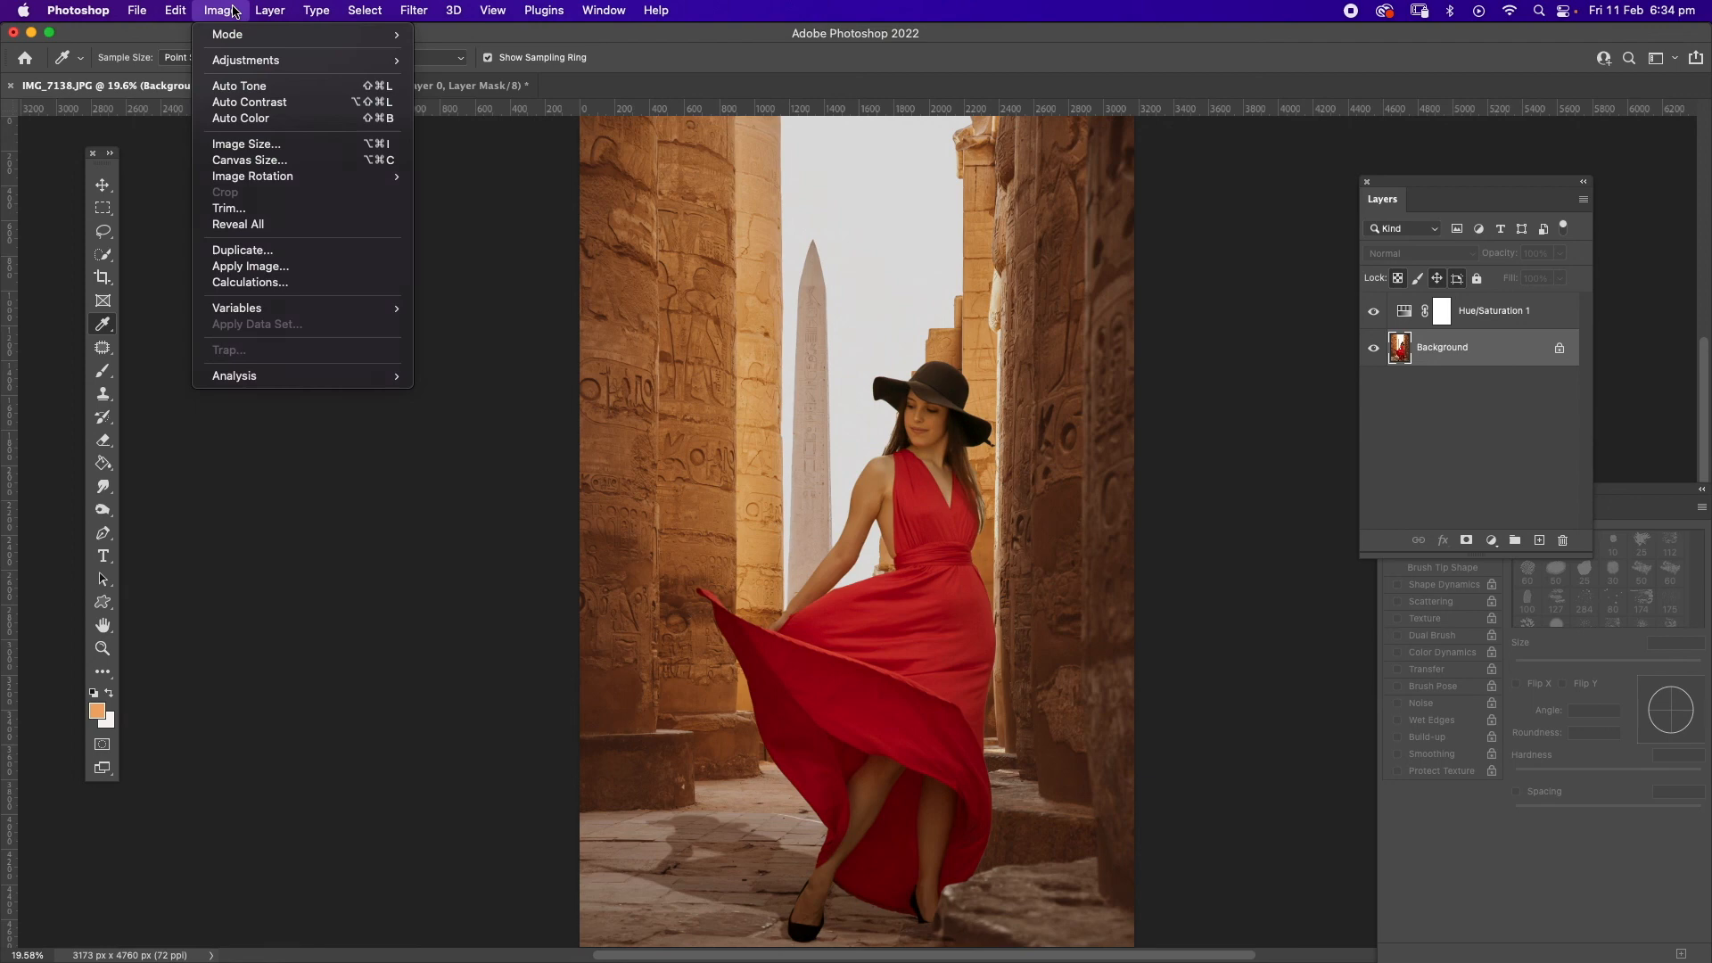
mouse_move(263, 62)
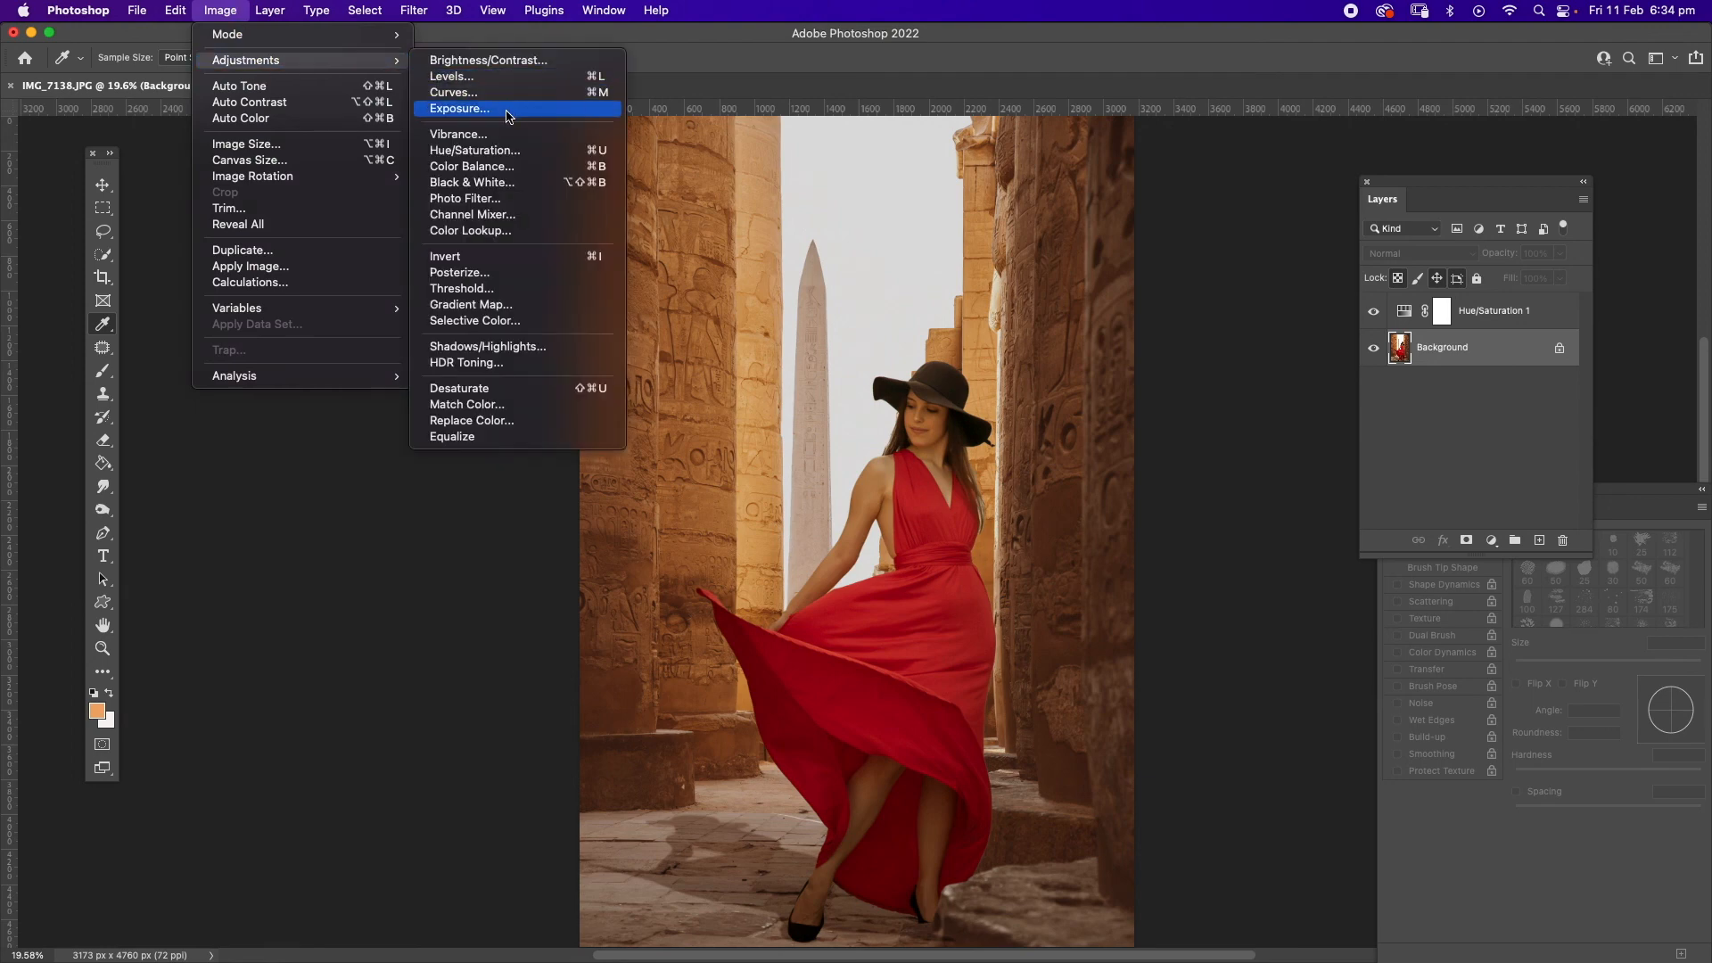
click(505, 111)
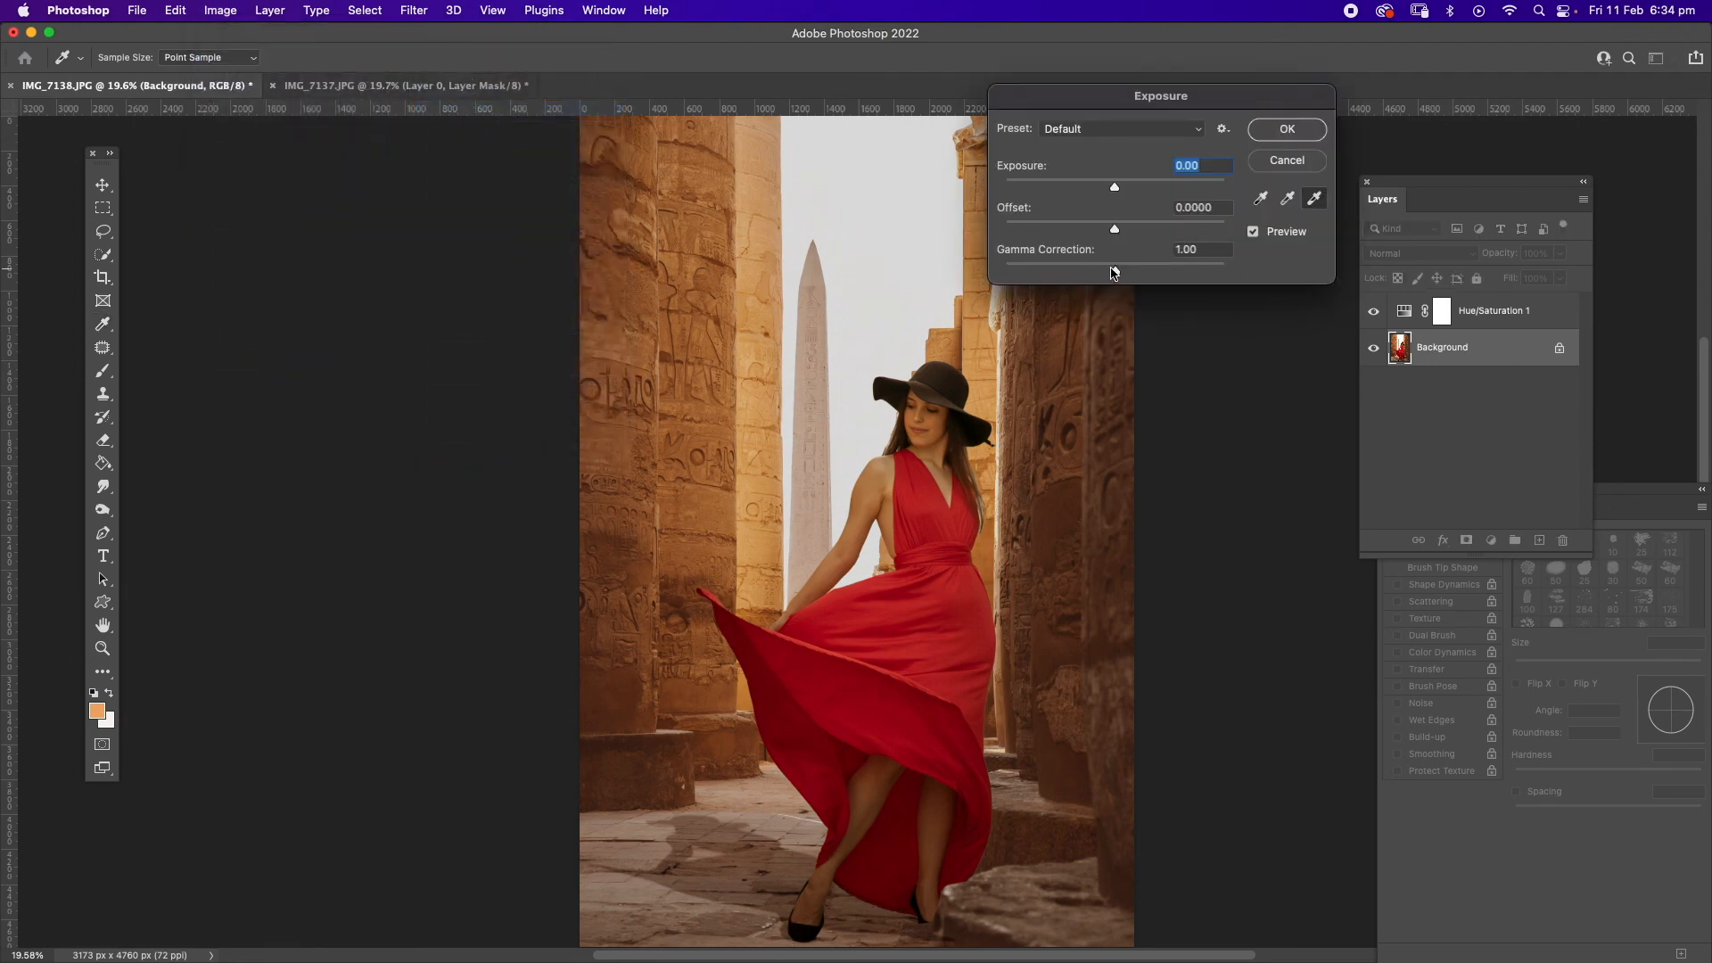
drag(1115, 275, 1138, 270)
click(1286, 125)
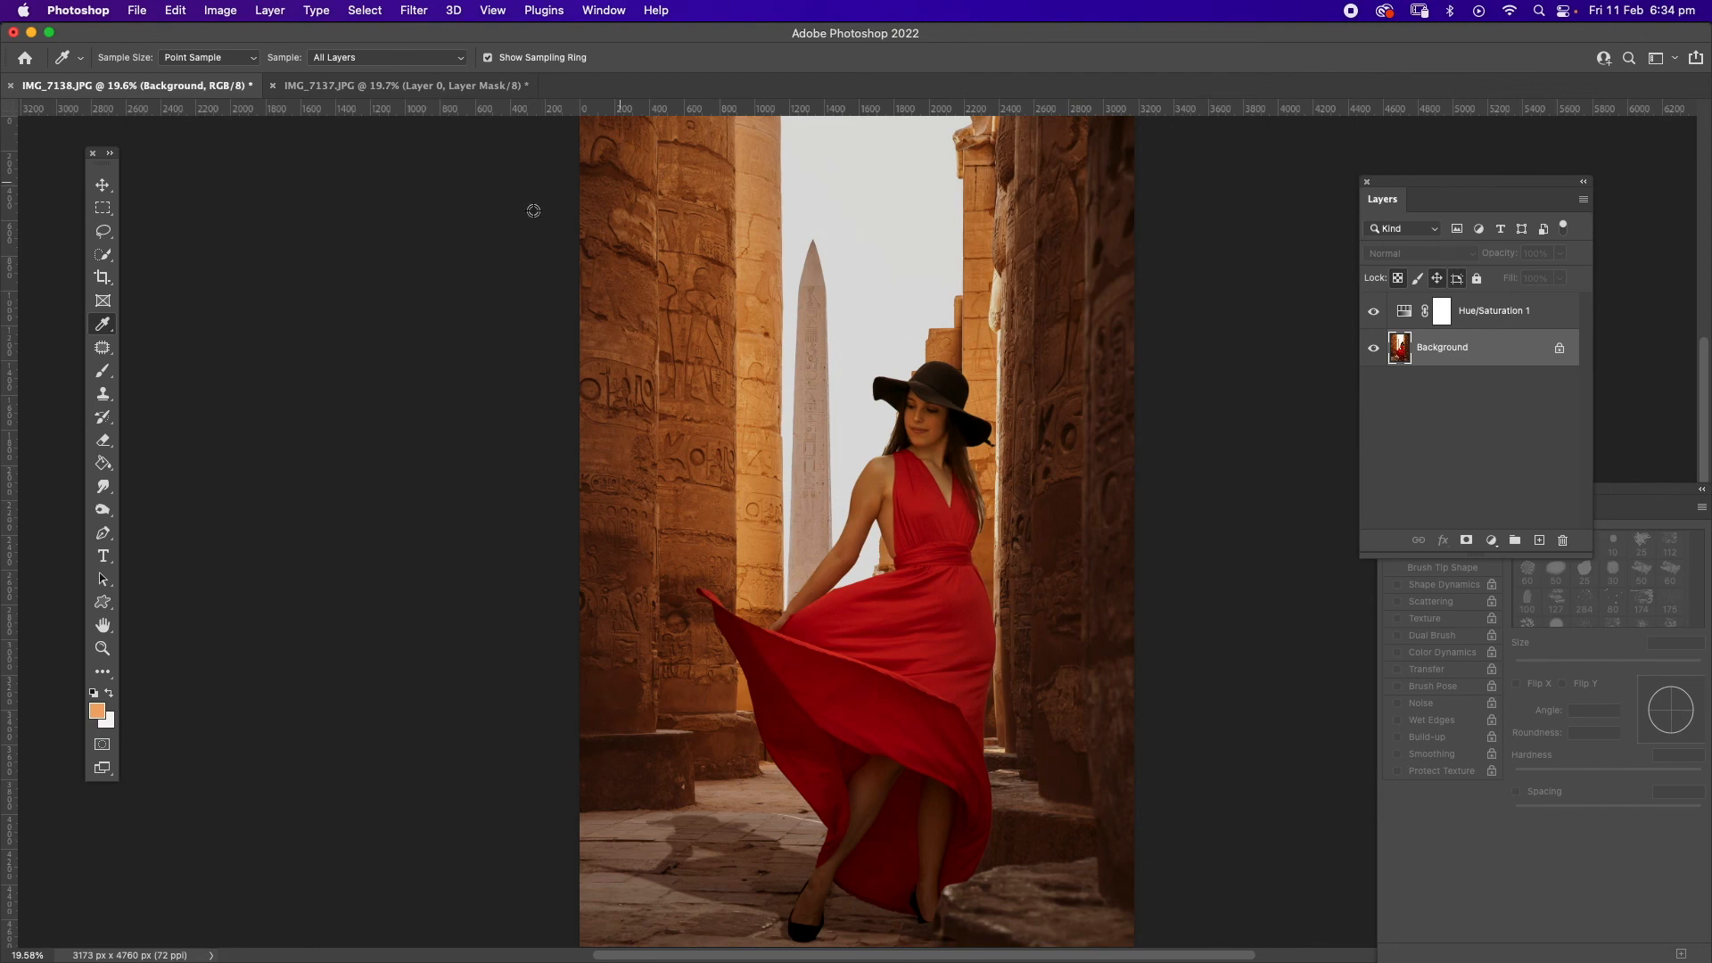
click(271, 10)
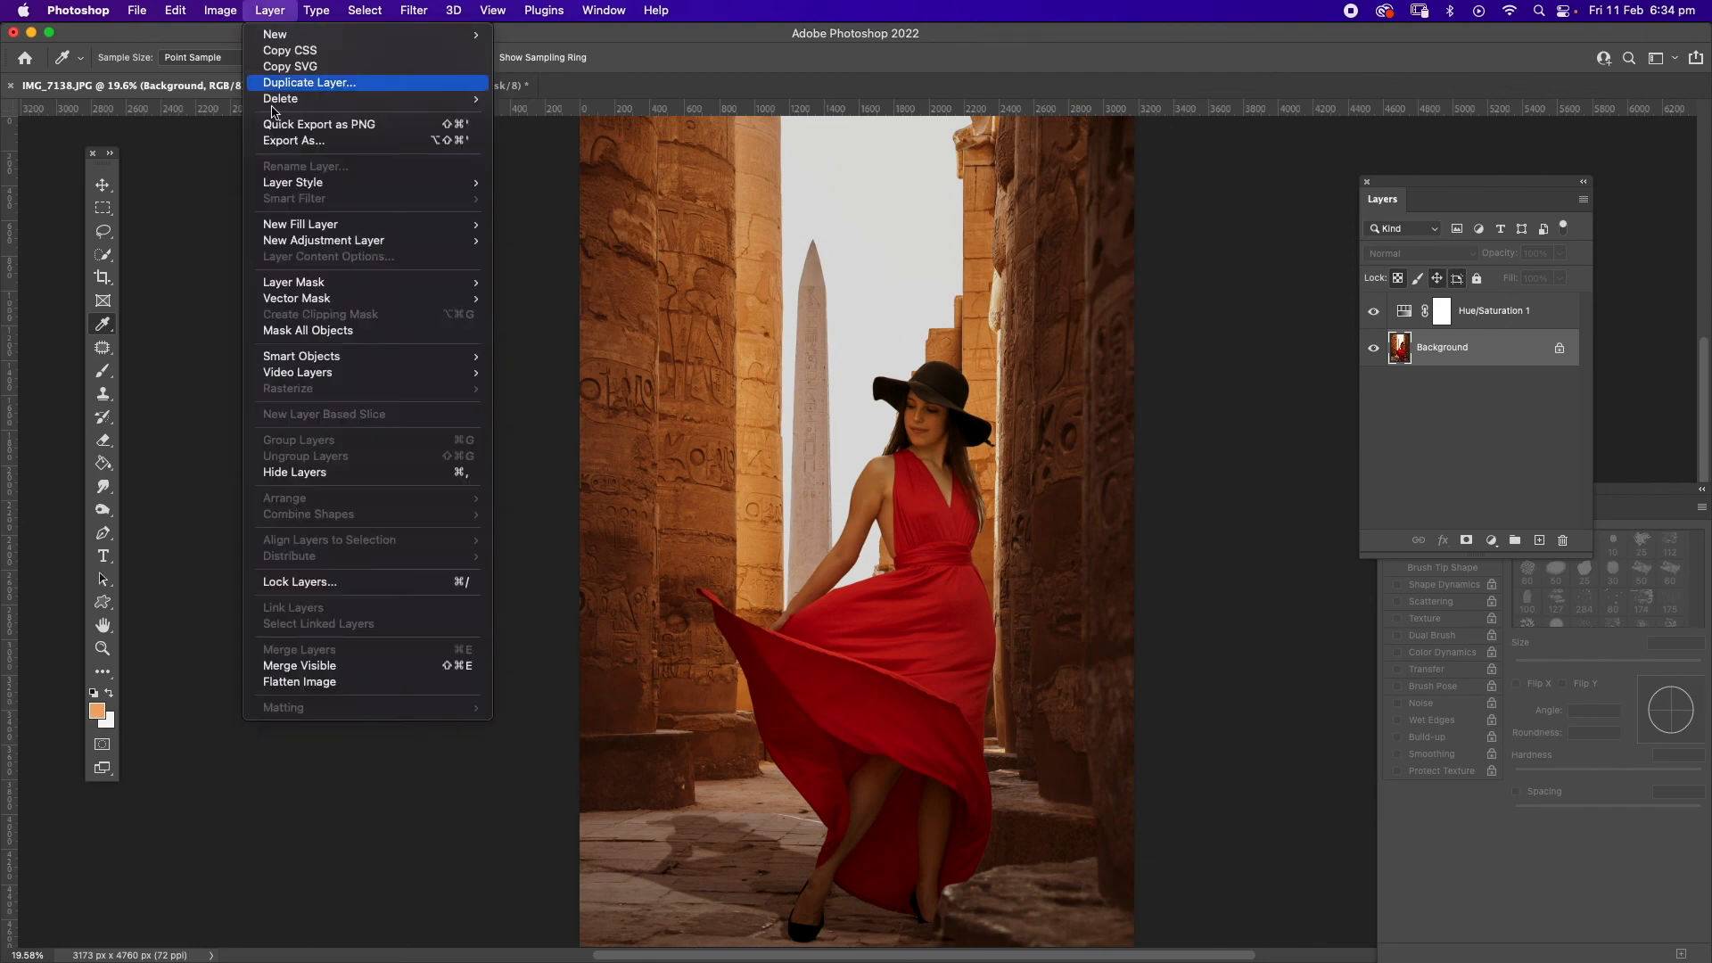
click(376, 683)
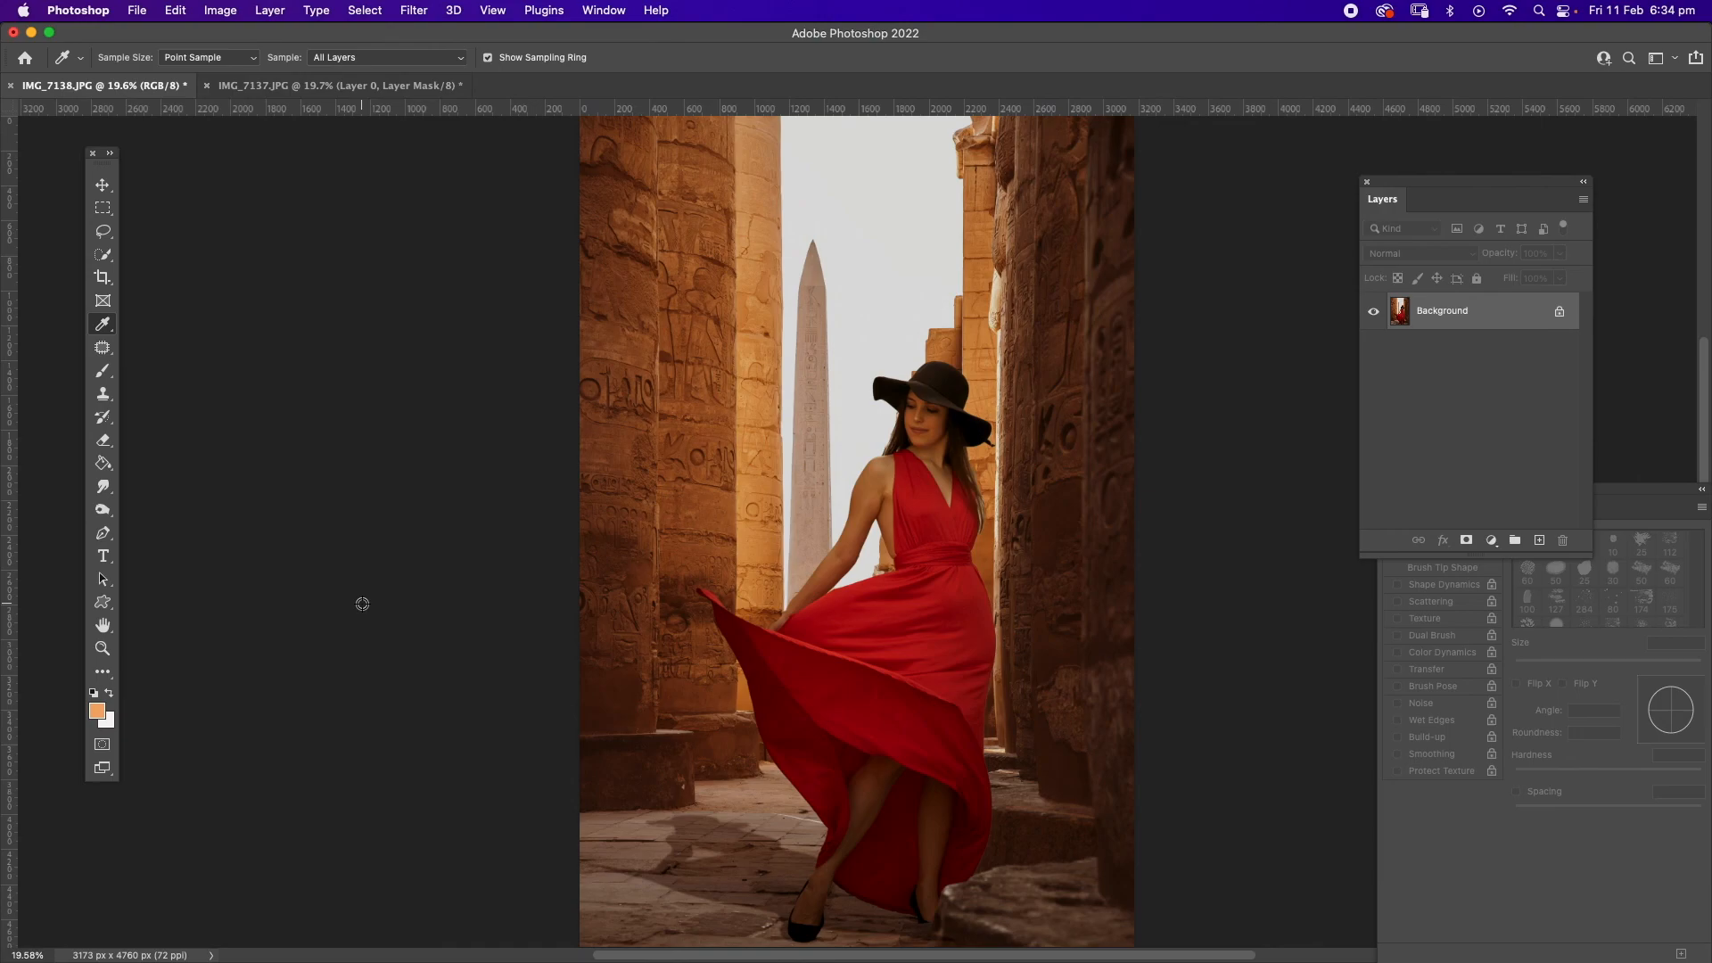